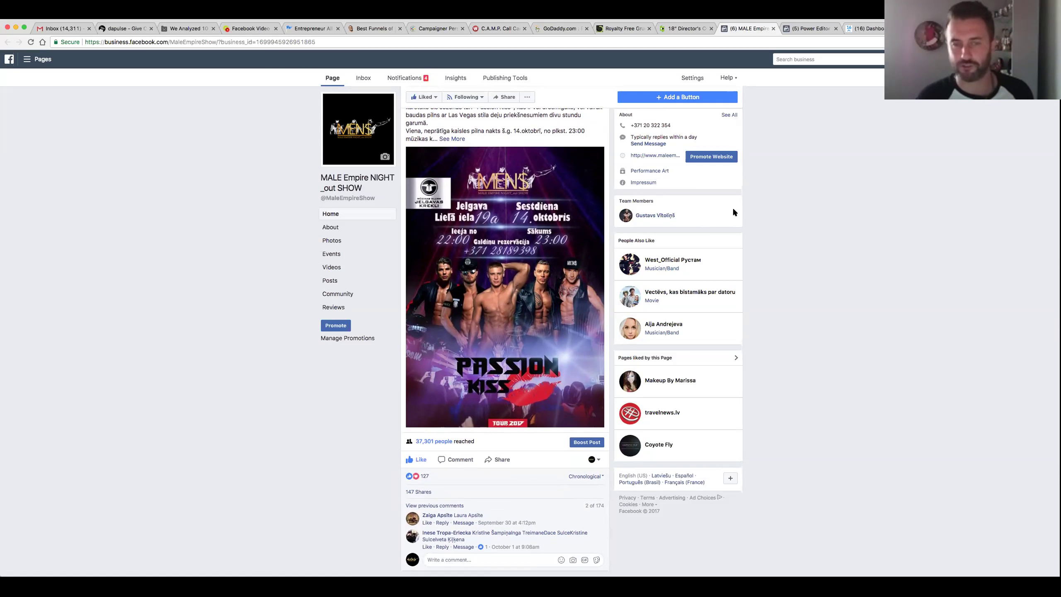
Step: Examine the MALE Empire NIGHT_out SHOW page's recent posts, including the Jelgava poster and the cover photo updates
{"action": "scroll", "coordinate": [524, 316], "scroll_direction": "down", "scroll_amount": 1}
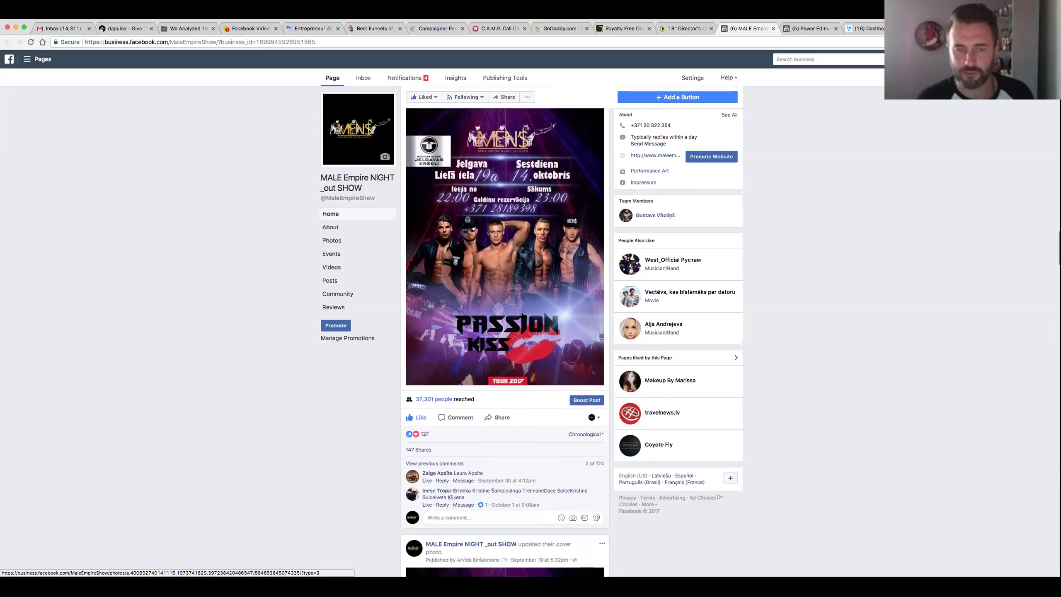
{"action": "scroll", "coordinate": [502, 293], "scroll_direction": "down", "scroll_amount": 1}
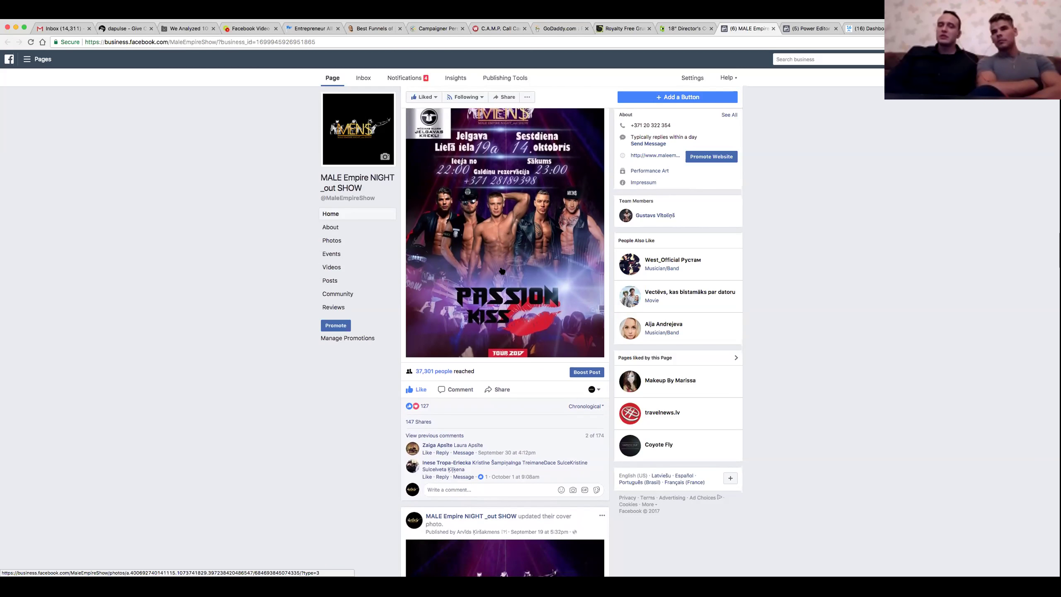
{"action": "scroll", "coordinate": [502, 270], "scroll_direction": "up", "scroll_amount": 5}
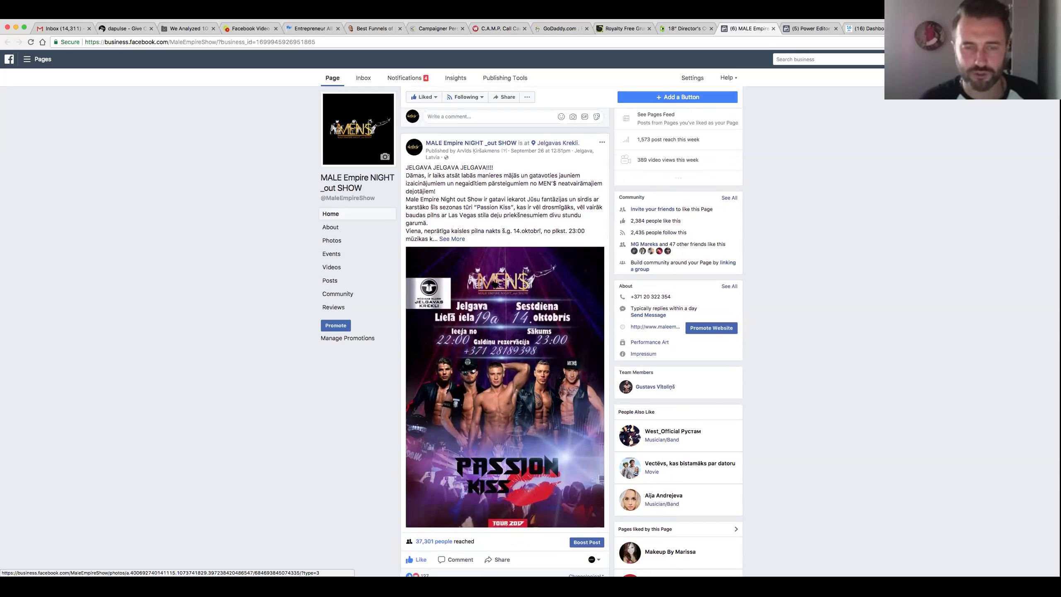
{"action": "scroll", "coordinate": [494, 285], "scroll_direction": "down", "scroll_amount": 2}
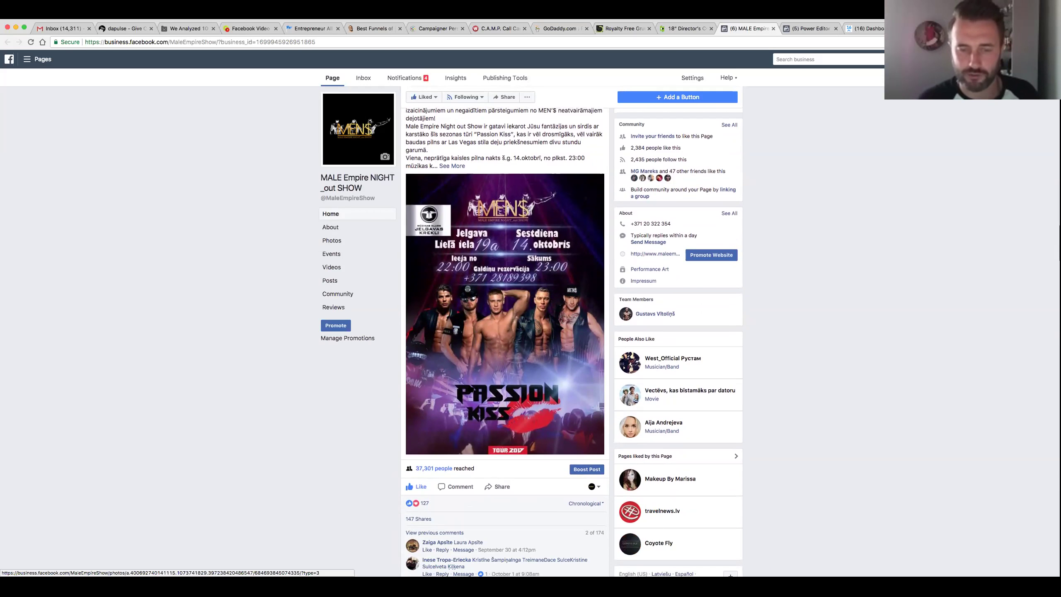
{"action": "scroll", "coordinate": [454, 369], "scroll_direction": "down", "scroll_amount": 1}
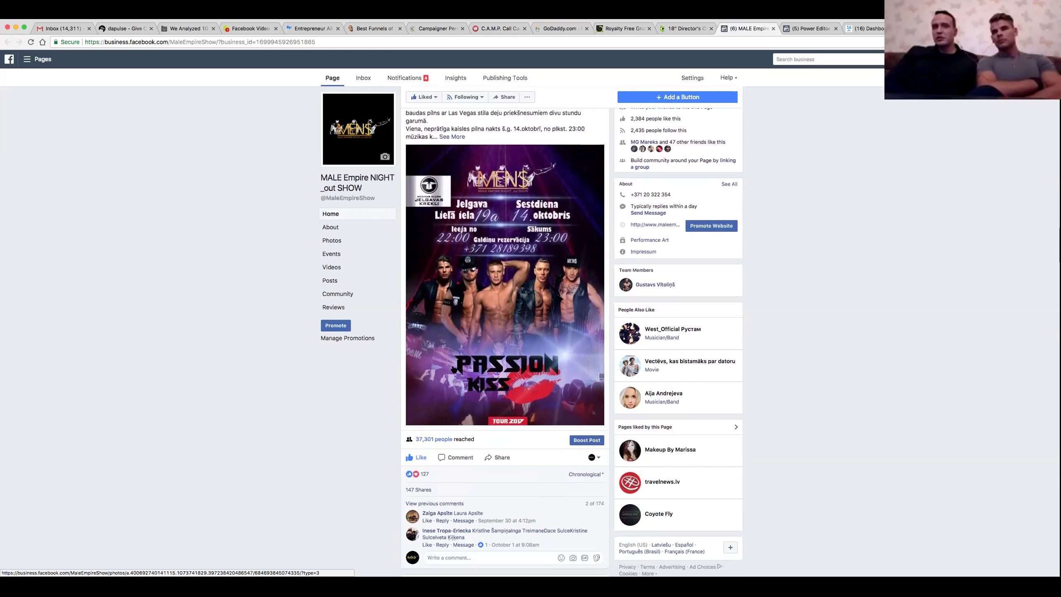
{"action": "scroll", "coordinate": [452, 363], "scroll_direction": "down", "scroll_amount": 12}
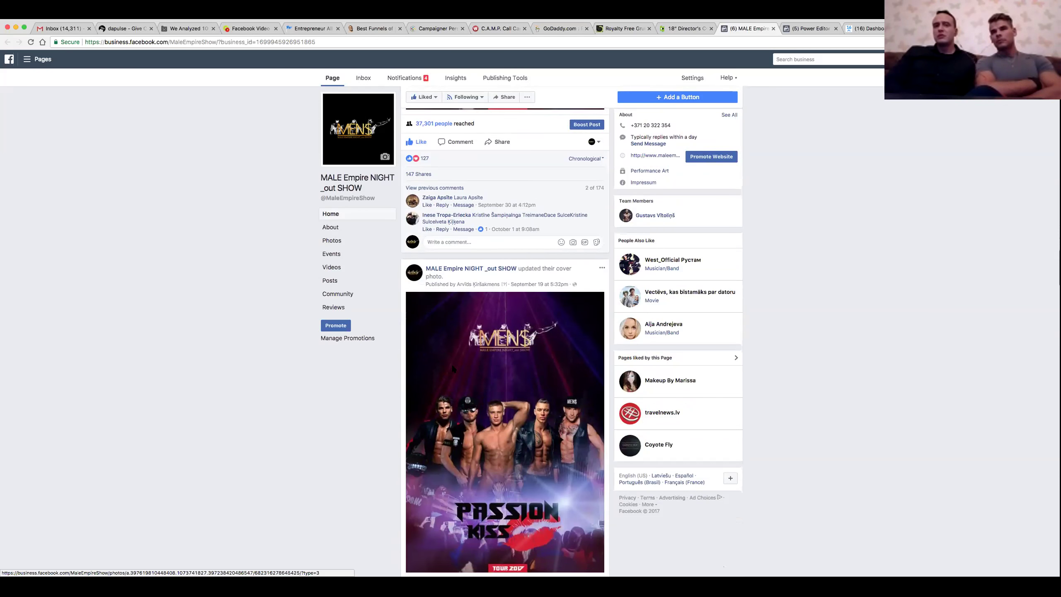
{"action": "scroll", "coordinate": [451, 363], "scroll_direction": "down", "scroll_amount": 10}
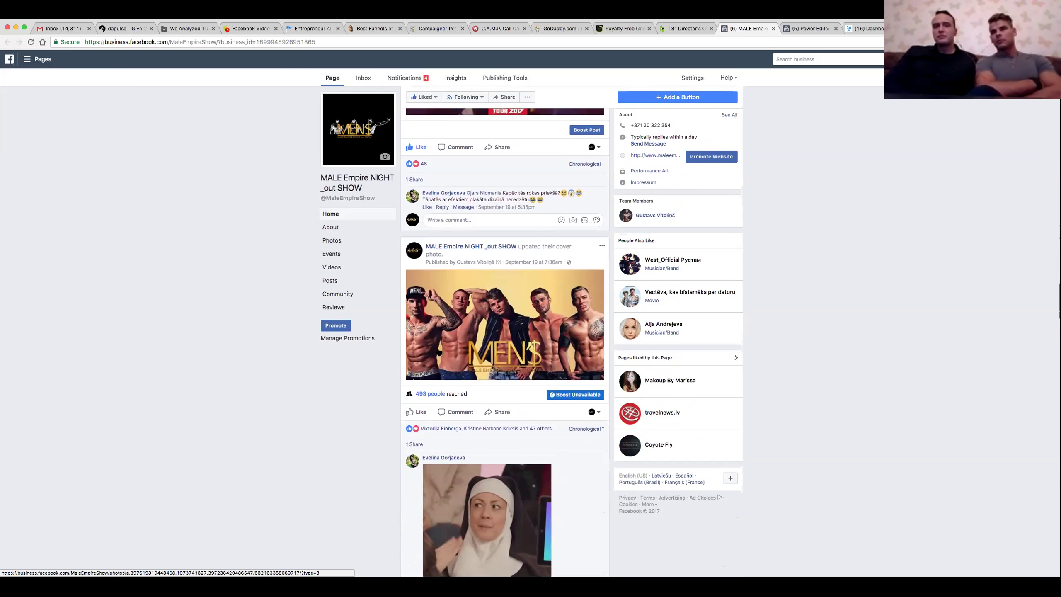
{"action": "scroll", "coordinate": [509, 215], "scroll_direction": "up", "scroll_amount": 8}
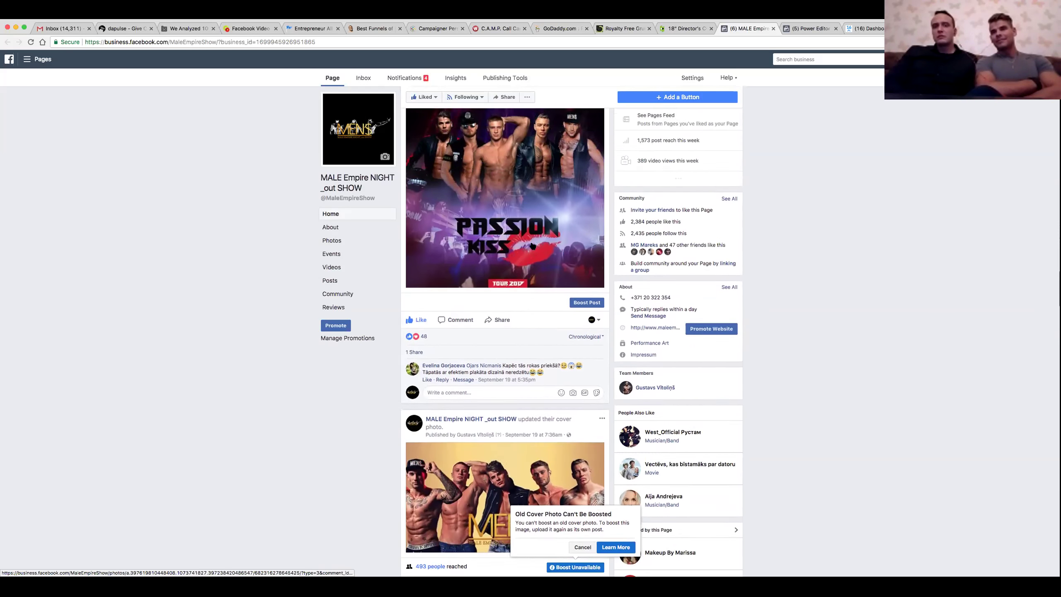
{"action": "scroll", "coordinate": [509, 215], "scroll_direction": "down", "scroll_amount": 8}
{"action": "scroll", "coordinate": [559, 380], "scroll_direction": "up", "scroll_amount": 9}
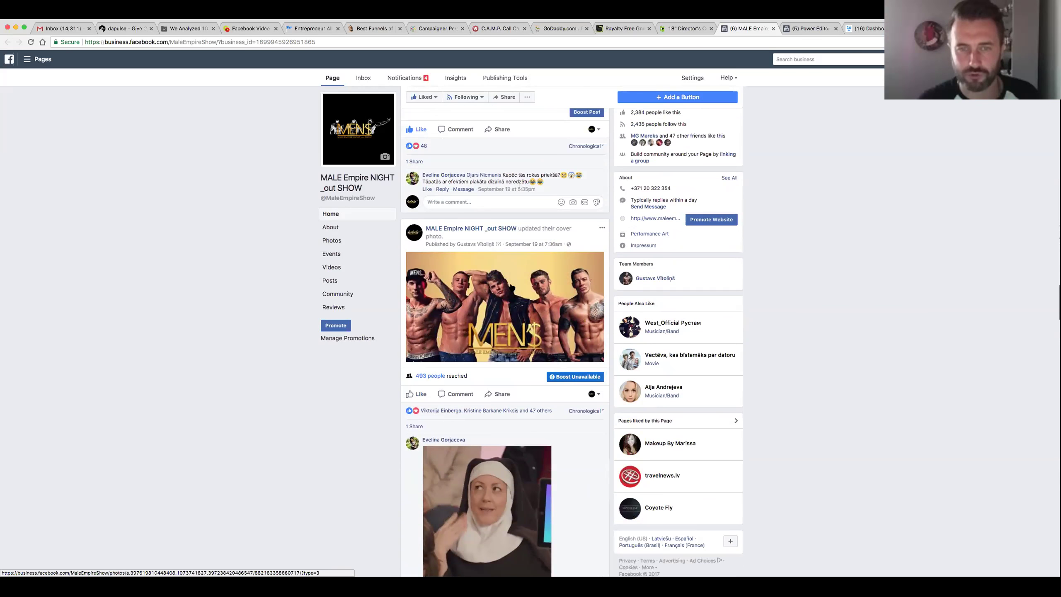
{"action": "scroll", "coordinate": [559, 379], "scroll_direction": "up", "scroll_amount": 3}
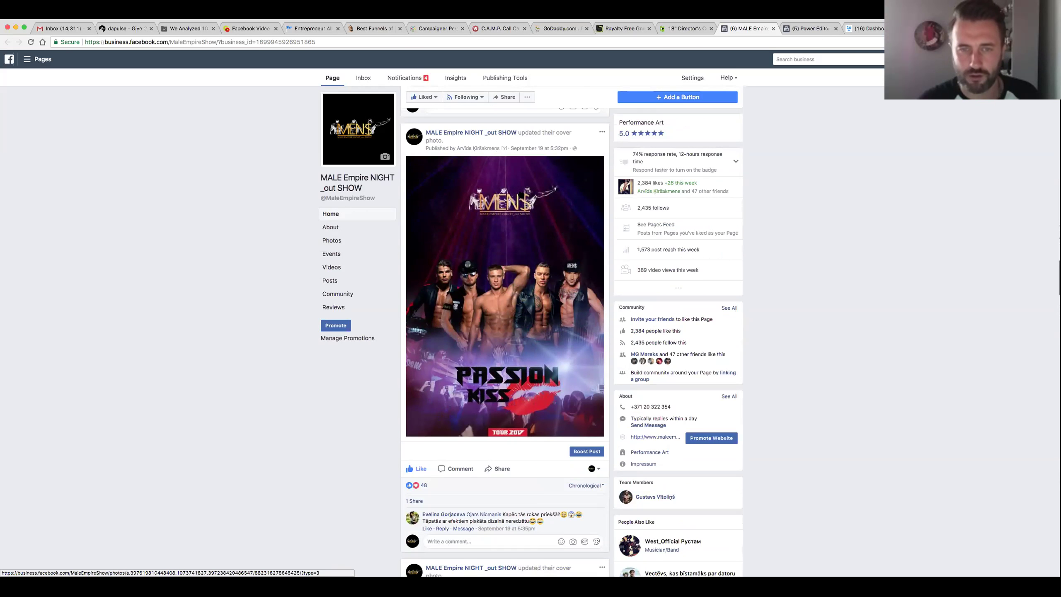
Step: View the Jelgava poster photo with its full description expanded, and close the photo
{"action": "scroll", "coordinate": [525, 283], "scroll_direction": "up", "scroll_amount": 2}
{"action": "scroll", "coordinate": [524, 316], "scroll_direction": "up", "scroll_amount": 8}
{"action": "left_click", "coordinate": [560, 260]}
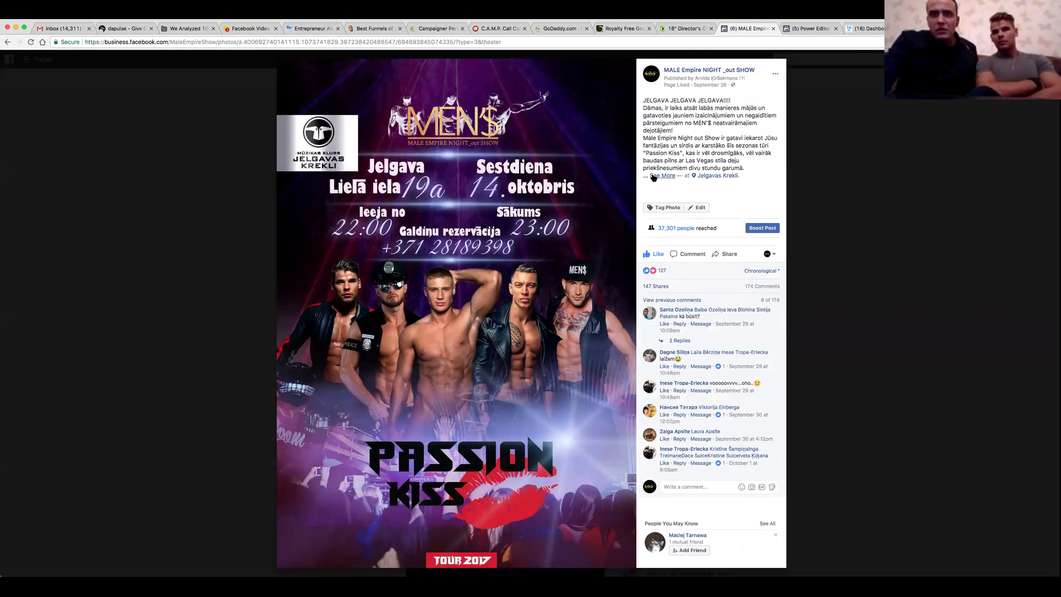
{"action": "left_click", "coordinate": [657, 175]}
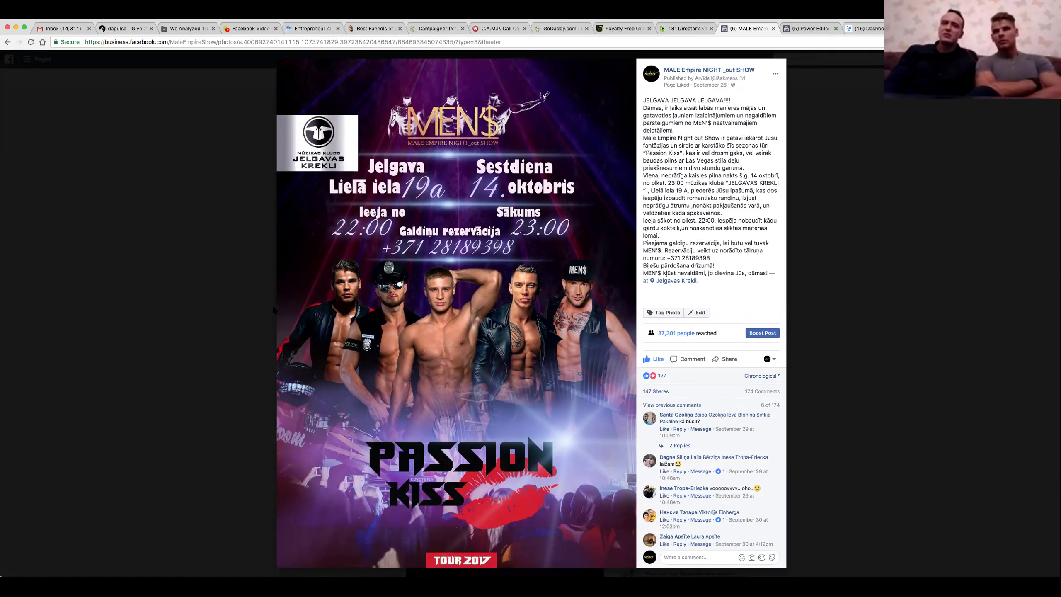
{"action": "mouse_move", "coordinate": [280, 311]}
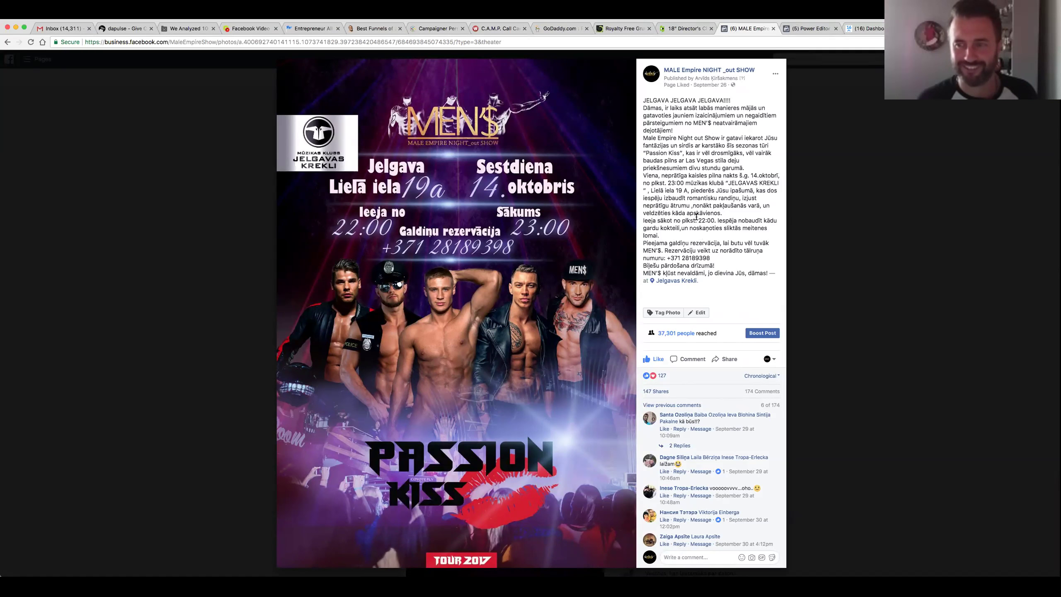
{"action": "mouse_move", "coordinate": [615, 303]}
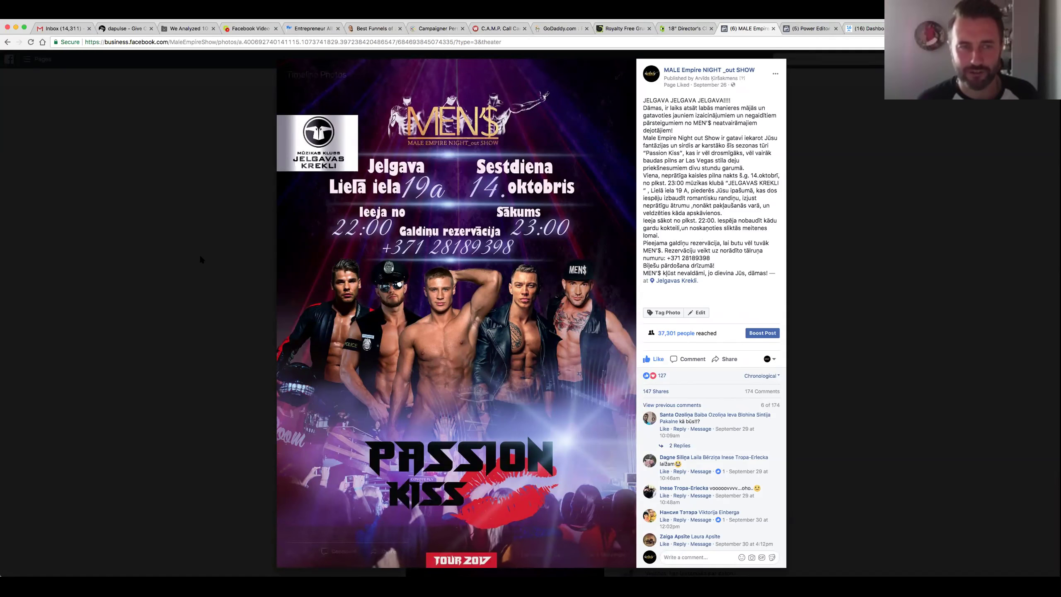
{"action": "left_click", "coordinate": [230, 253]}
Step: Open the shared MEN'S Passion Kiss Tour event and review its schedule, venue, attendance and ticket information
{"action": "scroll", "coordinate": [487, 238], "scroll_direction": "up", "scroll_amount": 10}
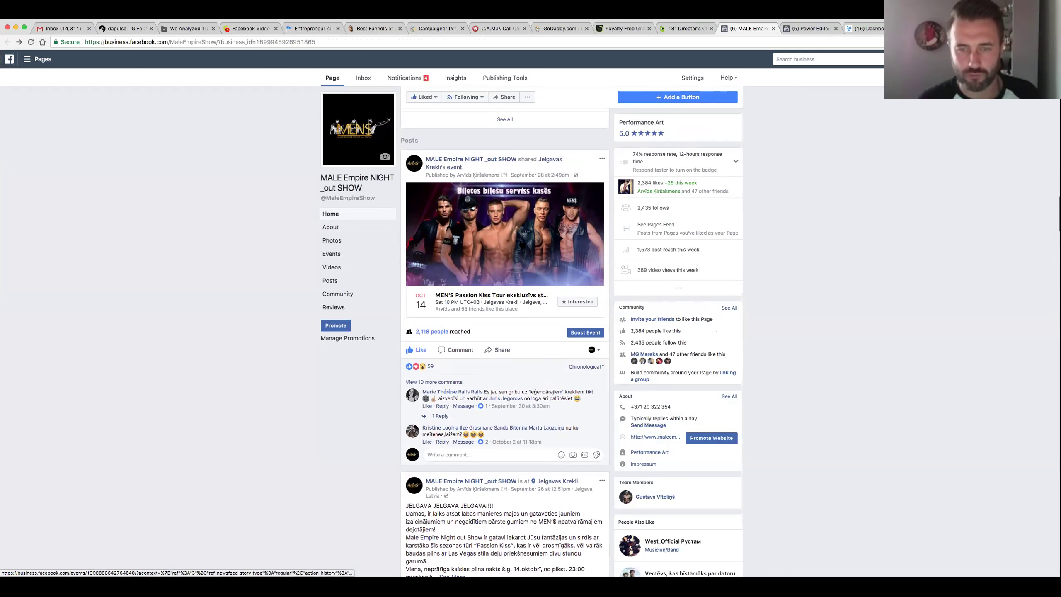
{"action": "left_click", "coordinate": [505, 226]}
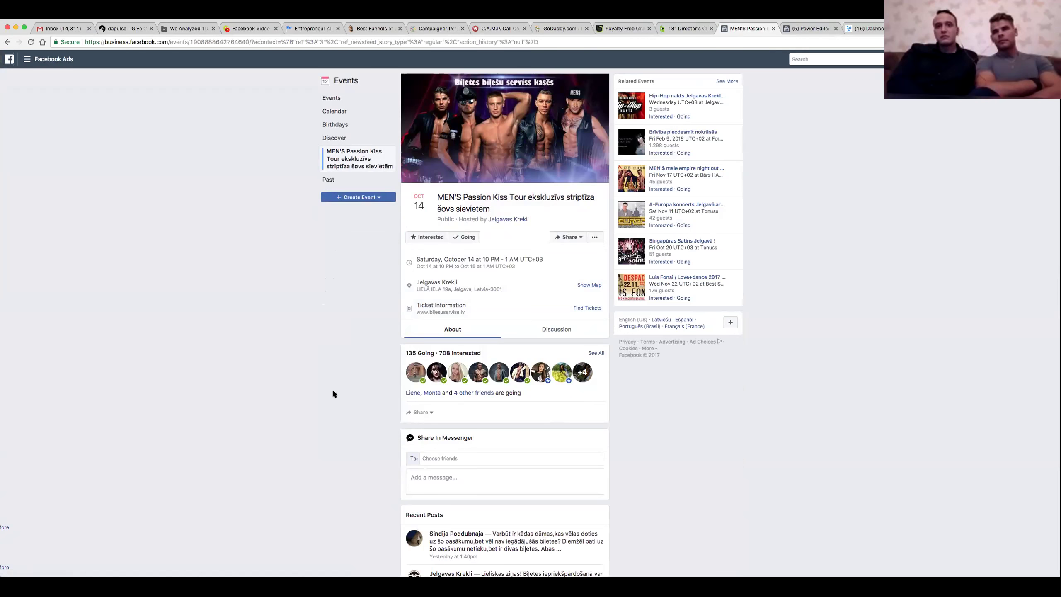
{"action": "scroll", "coordinate": [331, 389], "scroll_direction": "down", "scroll_amount": 3}
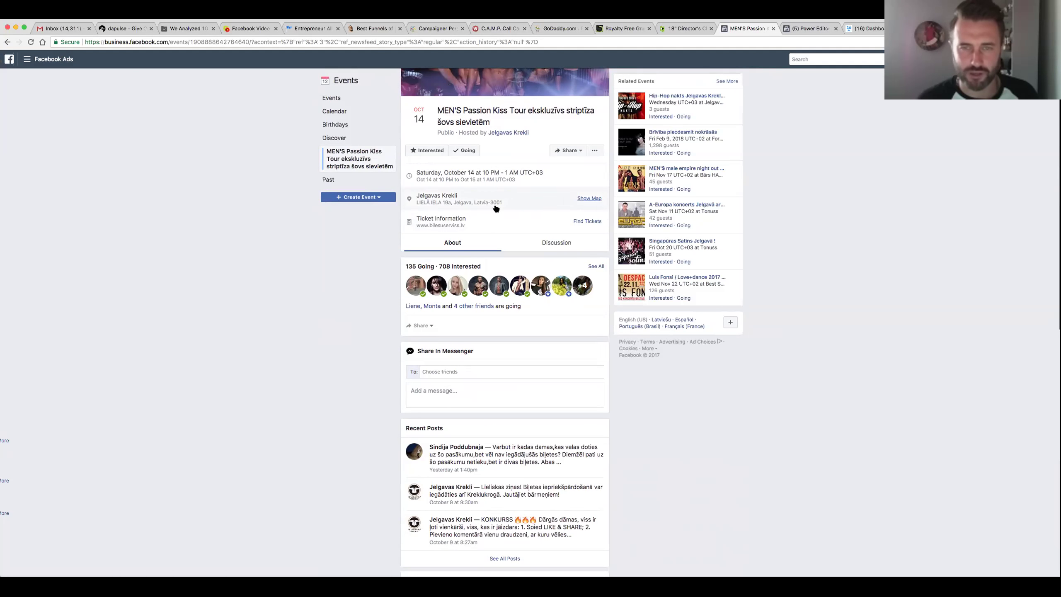
{"action": "scroll", "coordinate": [497, 207], "scroll_direction": "up", "scroll_amount": 3}
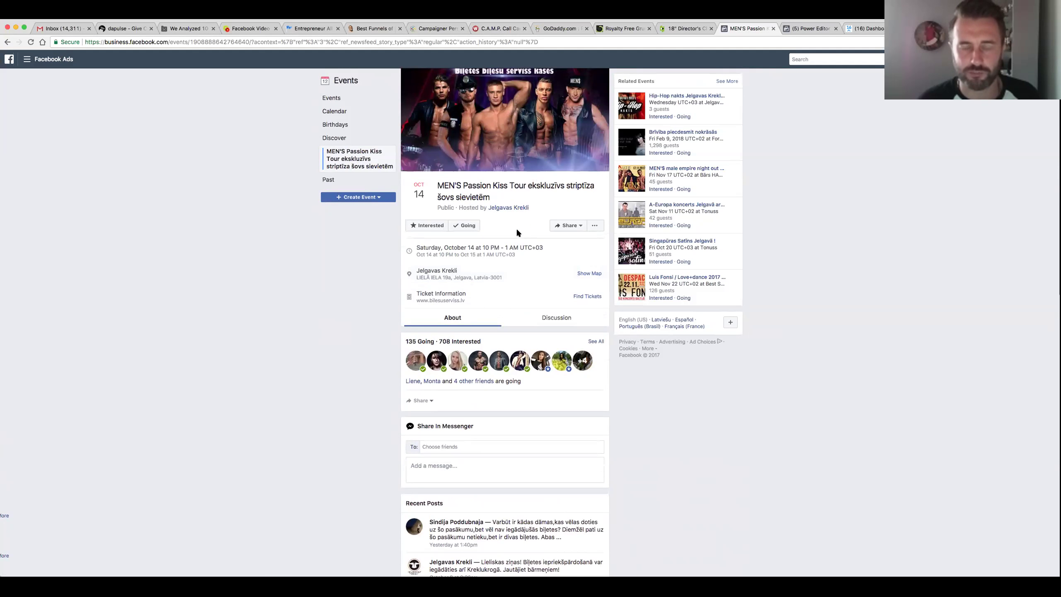
{"action": "scroll", "coordinate": [519, 244], "scroll_direction": "up", "scroll_amount": 1}
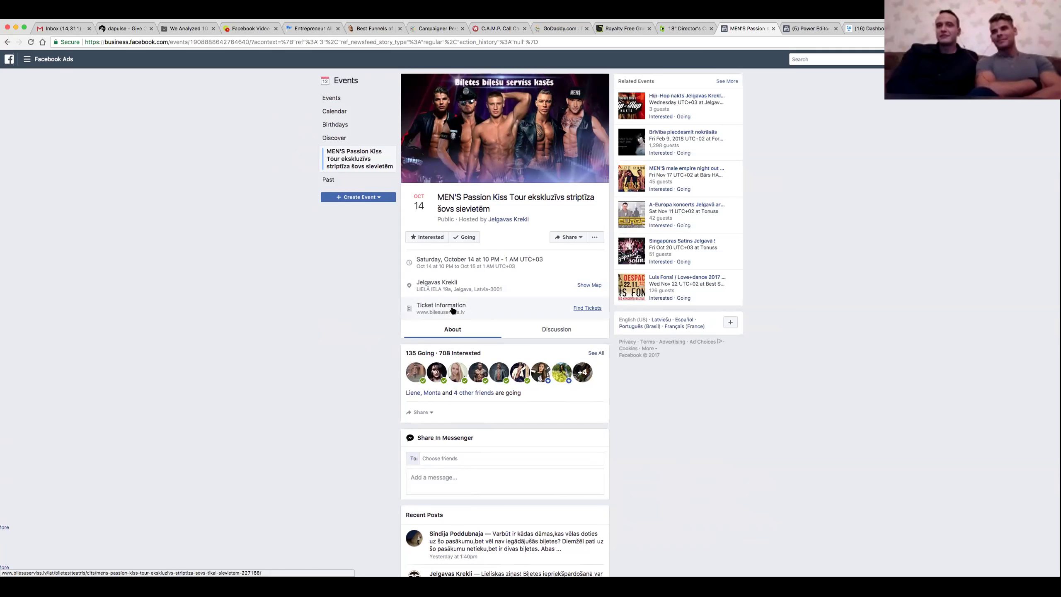
{"action": "scroll", "coordinate": [322, 298], "scroll_direction": "down", "scroll_amount": 3}
{"action": "scroll", "coordinate": [334, 301], "scroll_direction": "down", "scroll_amount": 2}
{"action": "scroll", "coordinate": [433, 260], "scroll_direction": "up", "scroll_amount": 5}
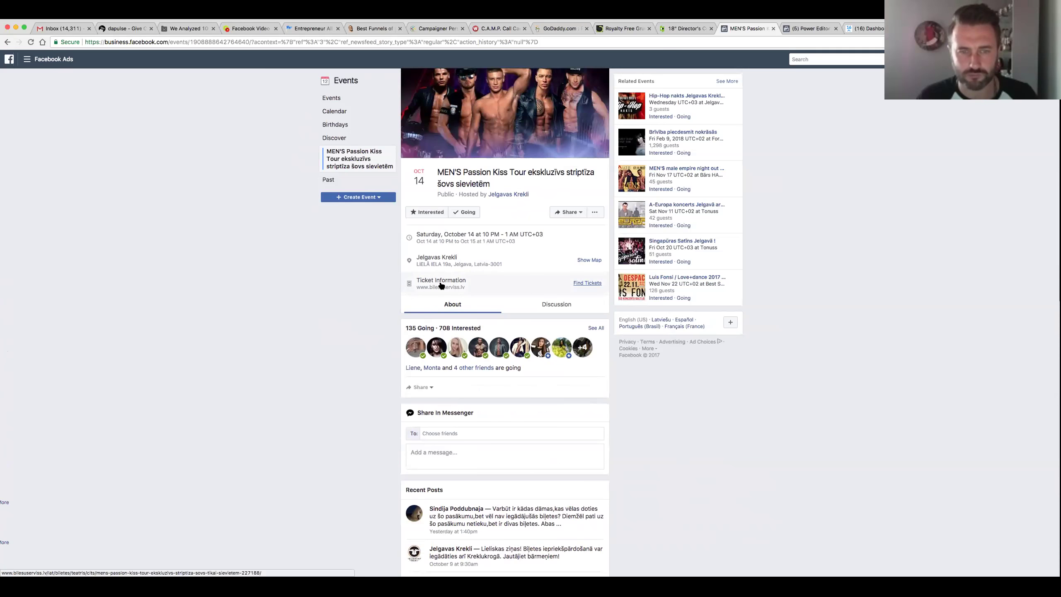
Step: Open the event's ticket information page, review the show details and purchase options, and return to the event
{"action": "left_click", "coordinate": [441, 286]}
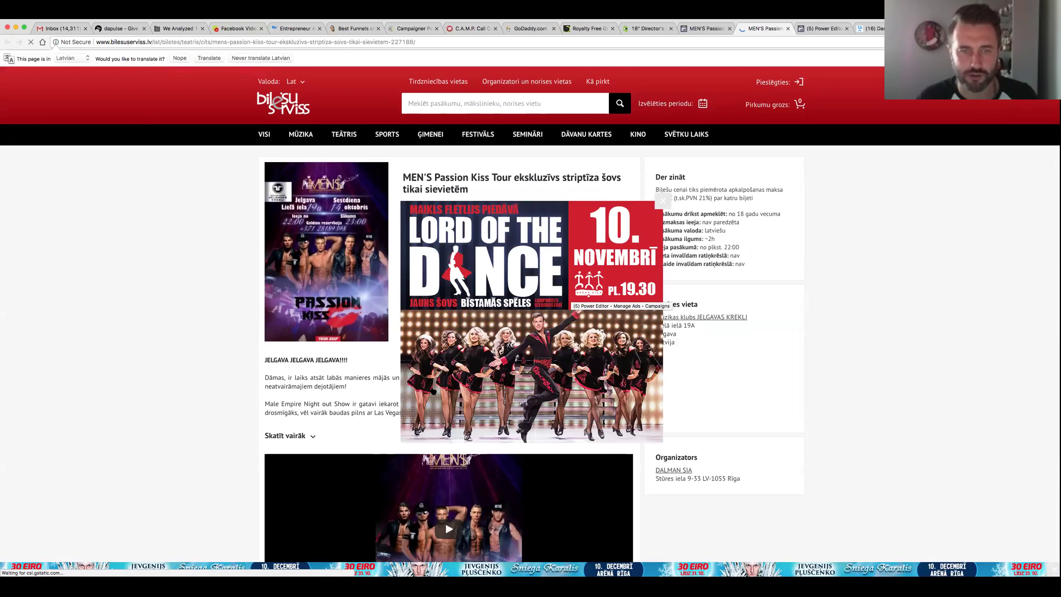
{"action": "scroll", "coordinate": [619, 243], "scroll_direction": "down", "scroll_amount": 3}
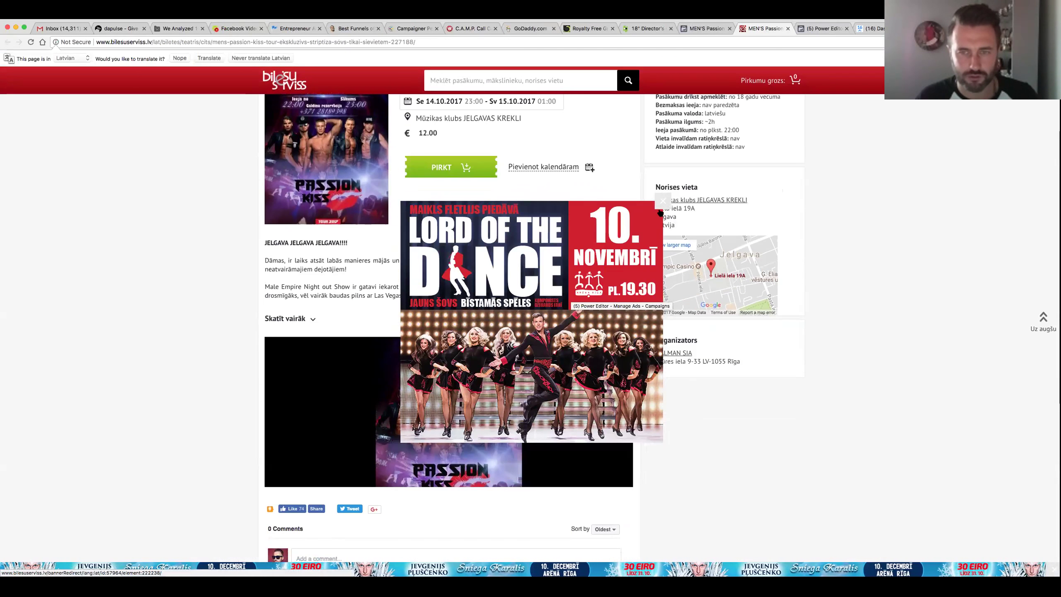
{"action": "scroll", "coordinate": [224, 346], "scroll_direction": "down", "scroll_amount": 1}
{"action": "scroll", "coordinate": [223, 346], "scroll_direction": "down", "scroll_amount": 3}
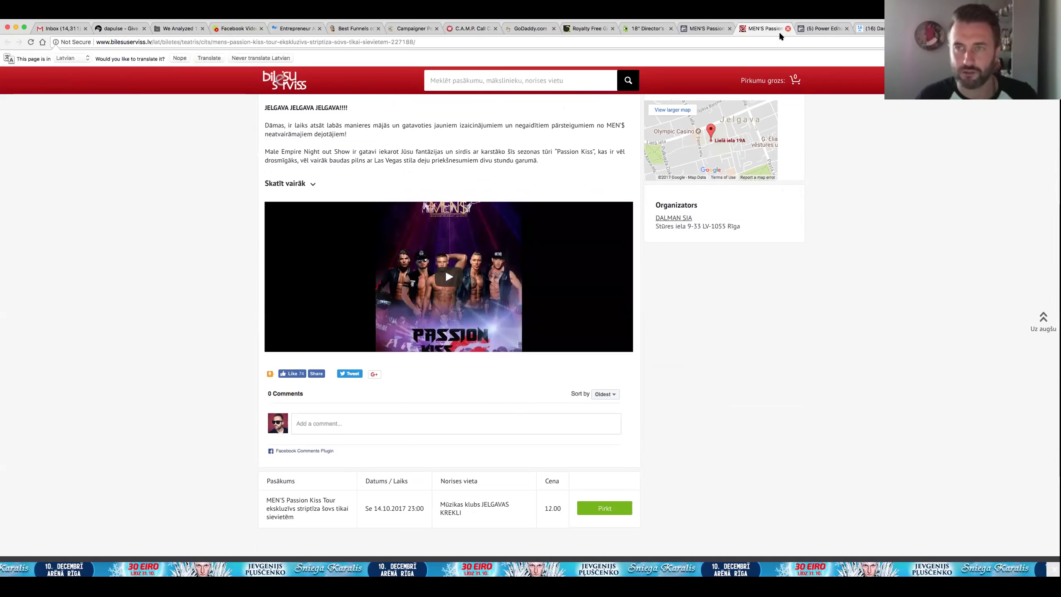
{"action": "scroll", "coordinate": [575, 214], "scroll_direction": "up", "scroll_amount": 5}
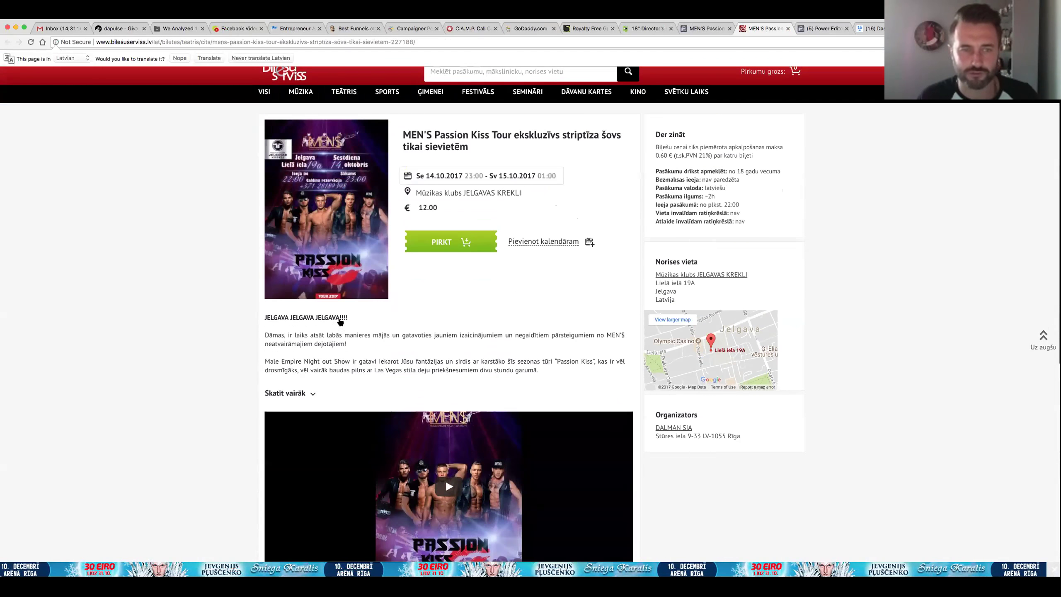
{"action": "scroll", "coordinate": [339, 320], "scroll_direction": "up", "scroll_amount": 2}
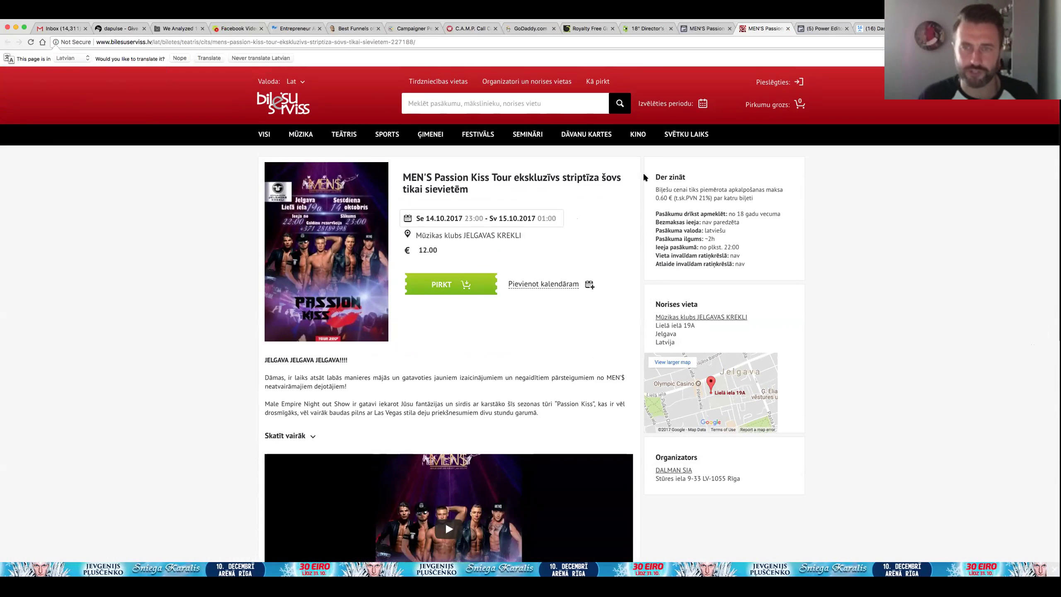
{"action": "left_click", "coordinate": [787, 30]}
{"action": "scroll", "coordinate": [279, 383], "scroll_direction": "up", "scroll_amount": 1}
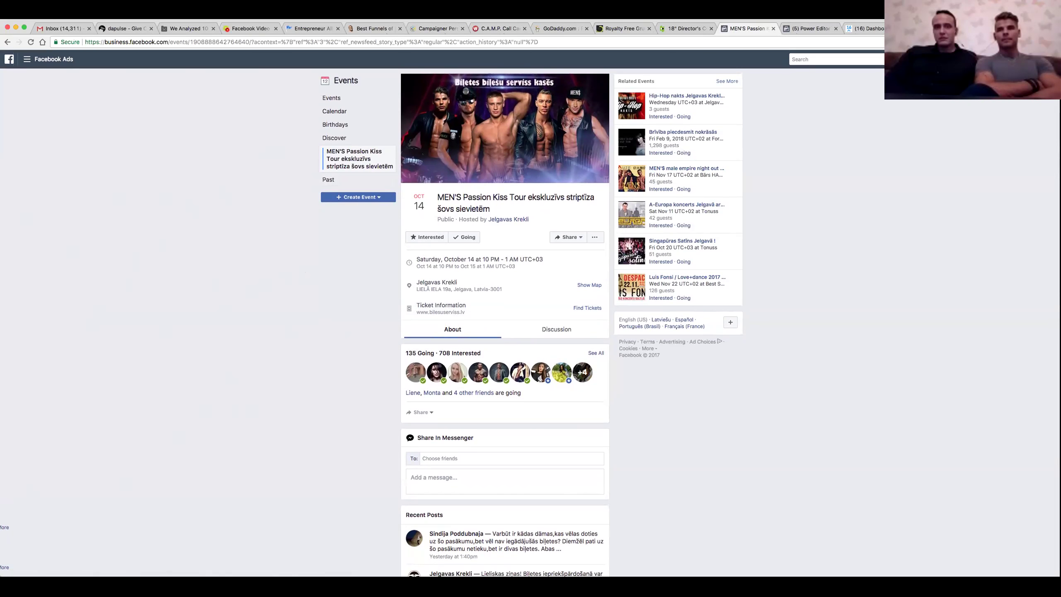
{"action": "left_click", "coordinate": [260, 94]}
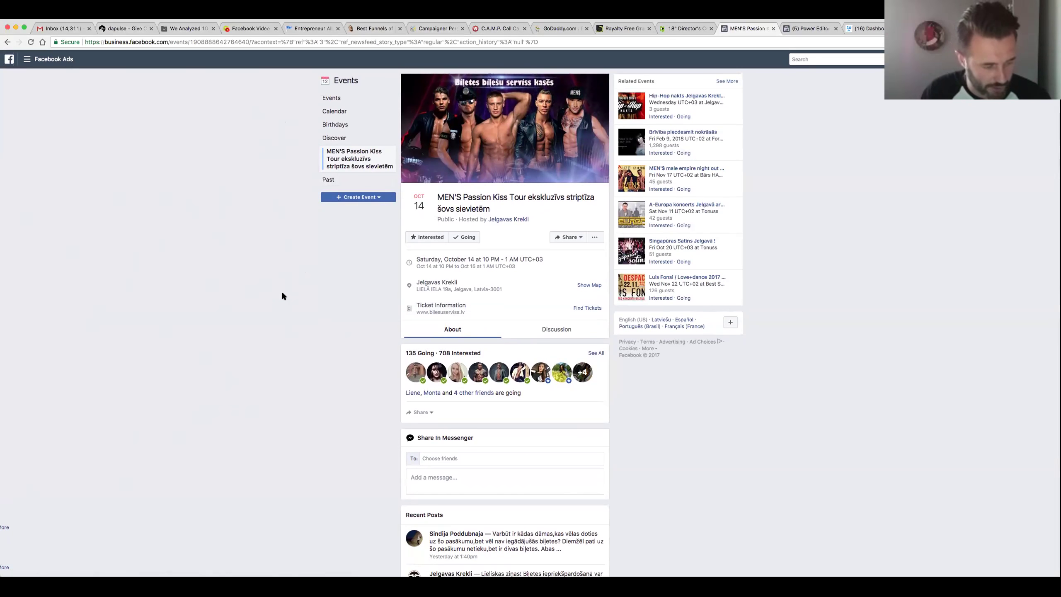
Step: Switch to Power Editor and open the "Bachelorettes in Latvia" ad set of "1st campaign" for editing
{"action": "left_click", "coordinate": [811, 30]}
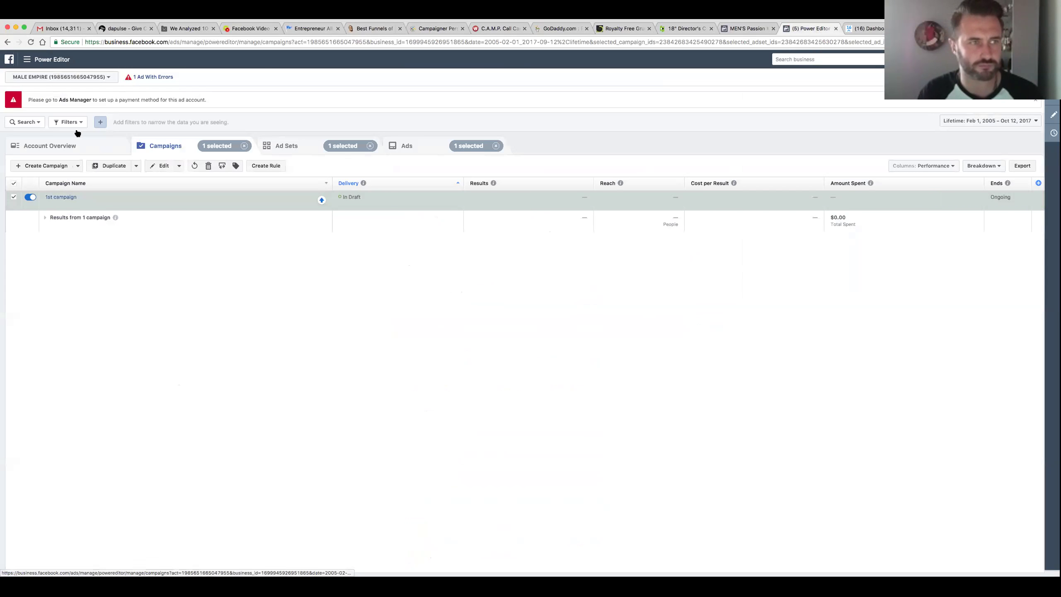
{"action": "mouse_move", "coordinate": [94, 207]}
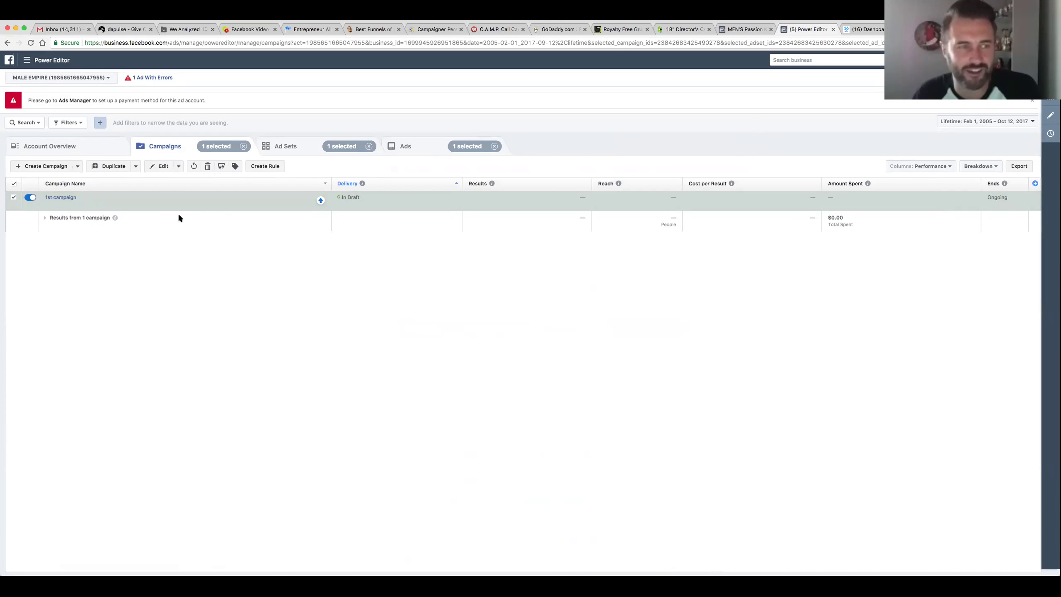
{"action": "left_click", "coordinate": [59, 199]}
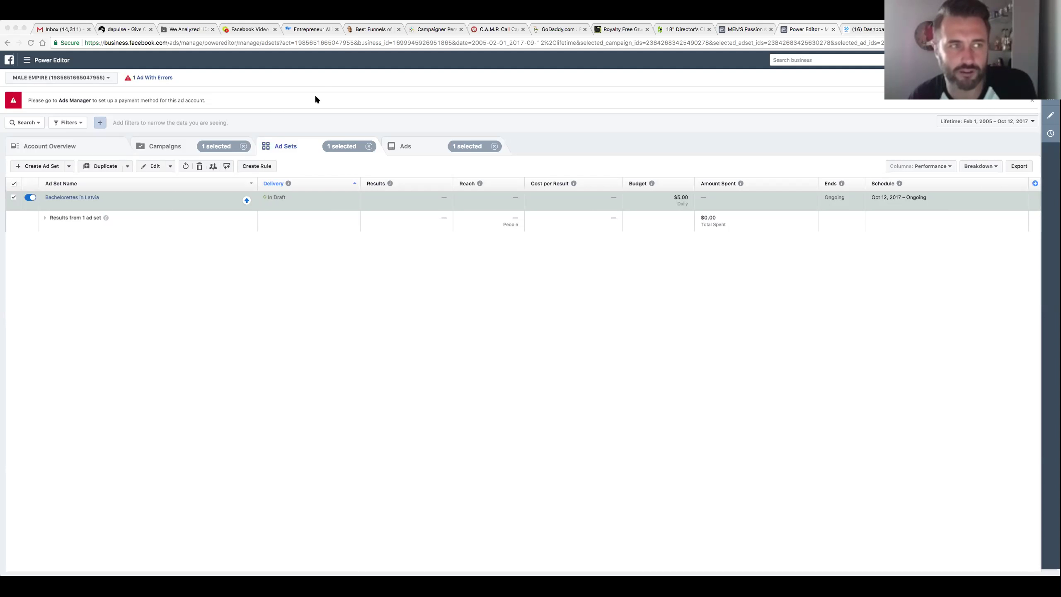
{"action": "left_click", "coordinate": [330, 71]}
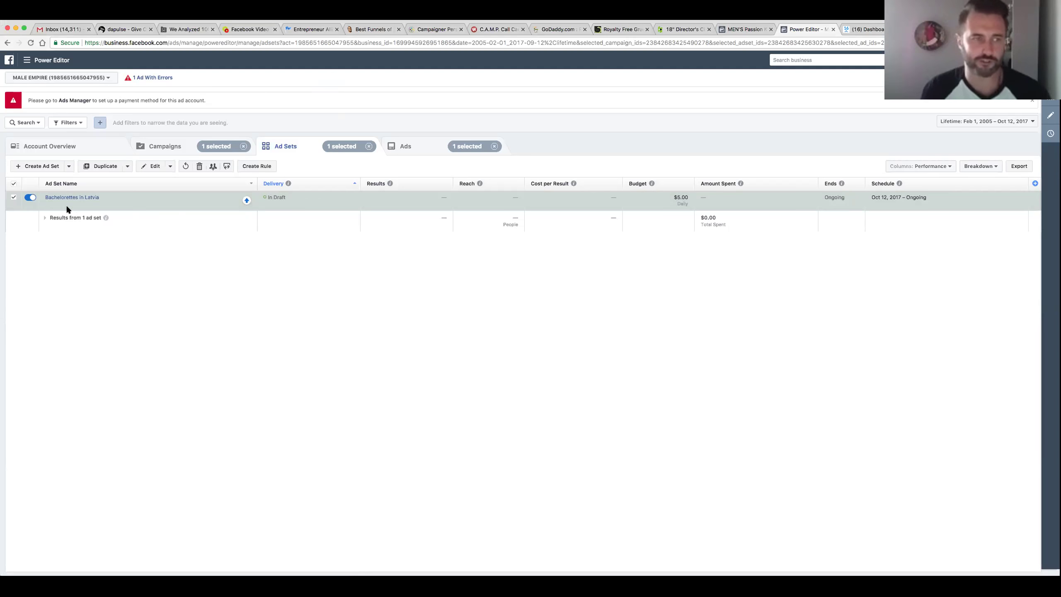
{"action": "left_click", "coordinate": [89, 205]}
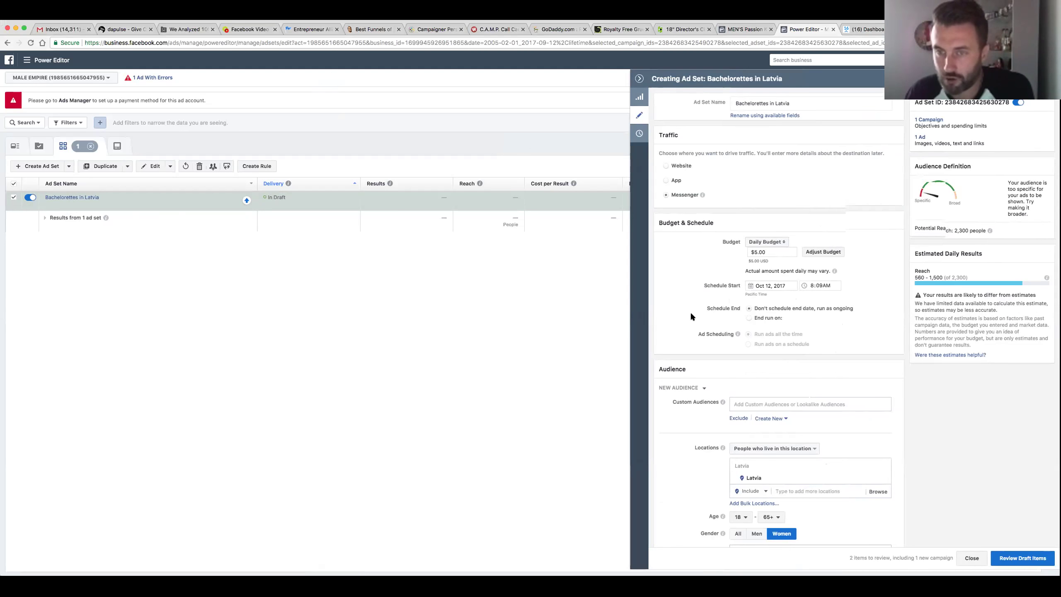
Step: Review the ad set's daily budget, schedule, location, age, gender and detailed targeting settings
{"action": "scroll", "coordinate": [689, 312], "scroll_direction": "down", "scroll_amount": 3}
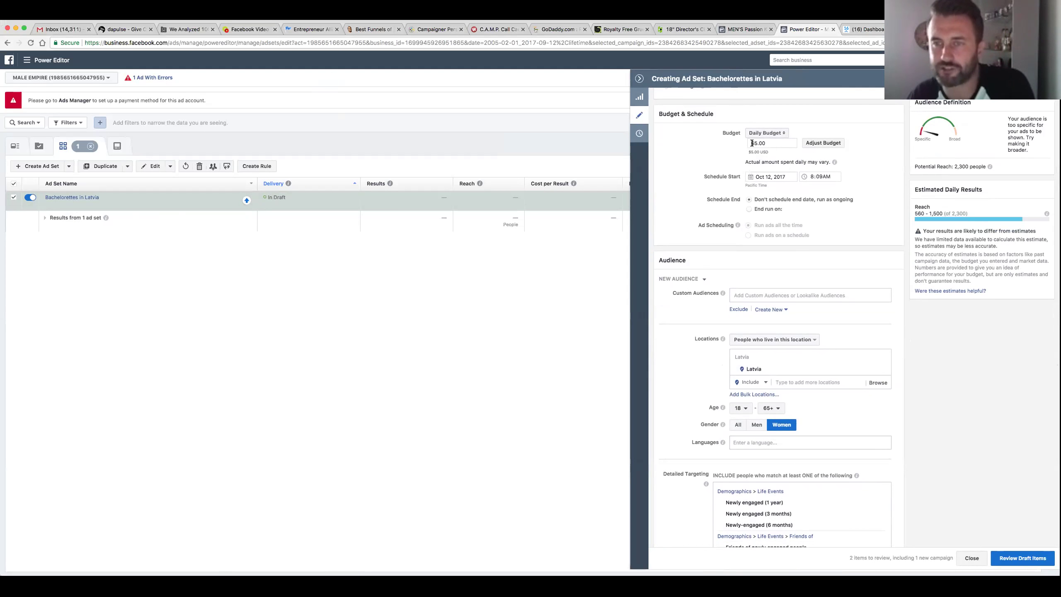
{"action": "scroll", "coordinate": [693, 247], "scroll_direction": "down", "scroll_amount": 2}
{"action": "scroll", "coordinate": [693, 247], "scroll_direction": "up", "scroll_amount": 1}
{"action": "scroll", "coordinate": [695, 250], "scroll_direction": "up", "scroll_amount": 2}
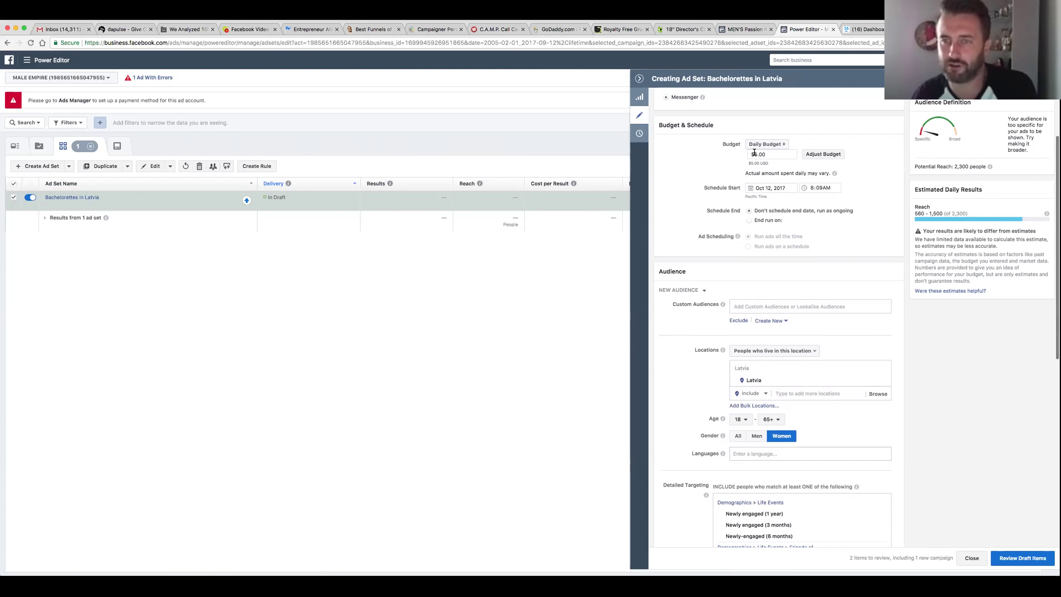
{"action": "scroll", "coordinate": [702, 390], "scroll_direction": "down", "scroll_amount": 1}
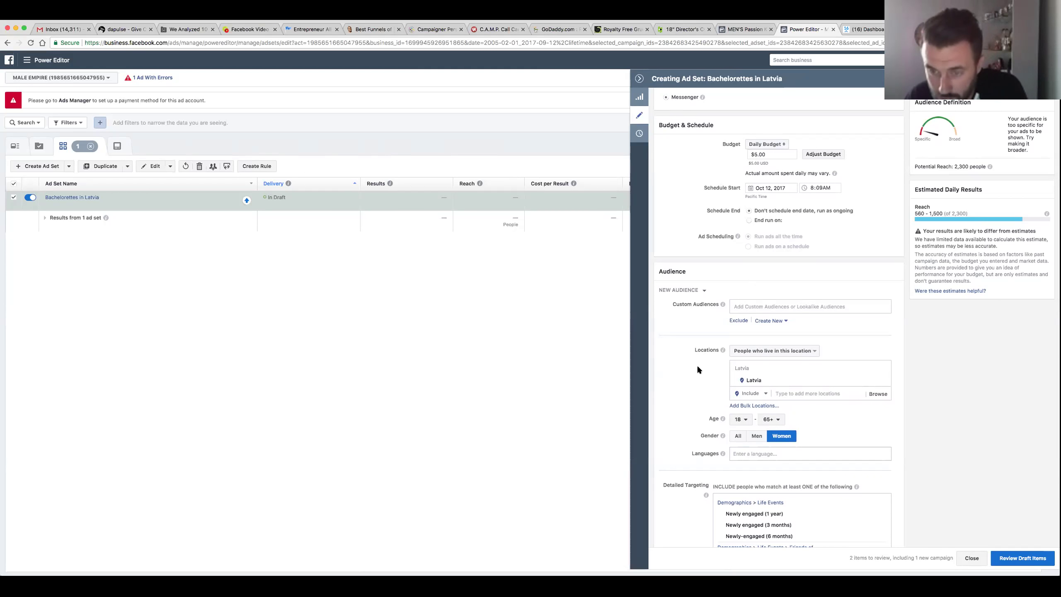
Step: Examine the ad set's audience settings, including the minimum and maximum age choices and the location type options
{"action": "scroll", "coordinate": [696, 366], "scroll_direction": "down", "scroll_amount": 3}
{"action": "scroll", "coordinate": [753, 394], "scroll_direction": "up", "scroll_amount": 6}
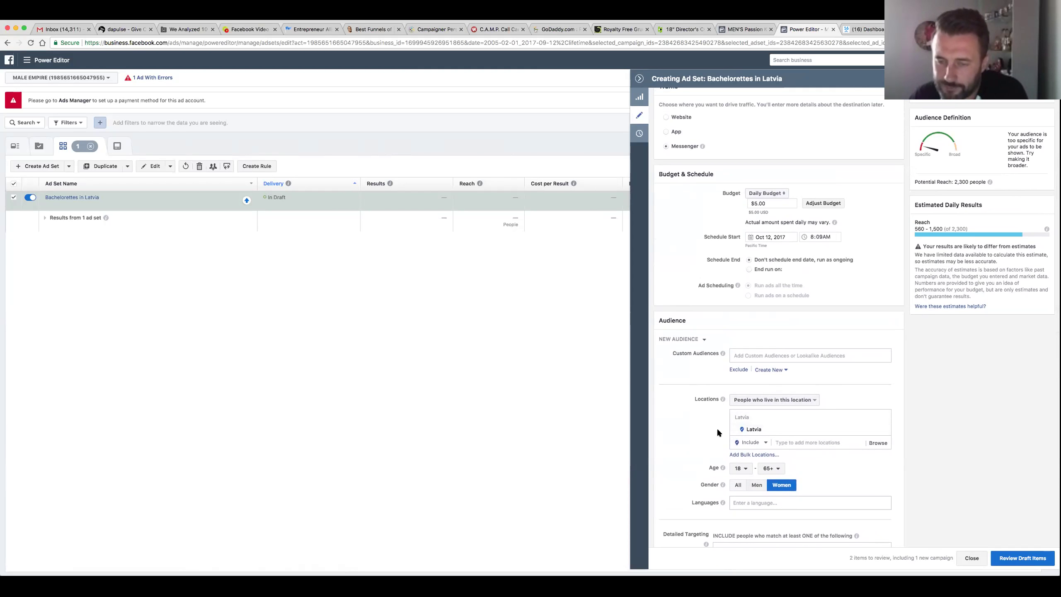
{"action": "scroll", "coordinate": [698, 423], "scroll_direction": "down", "scroll_amount": 3}
{"action": "scroll", "coordinate": [704, 423], "scroll_direction": "up", "scroll_amount": 2}
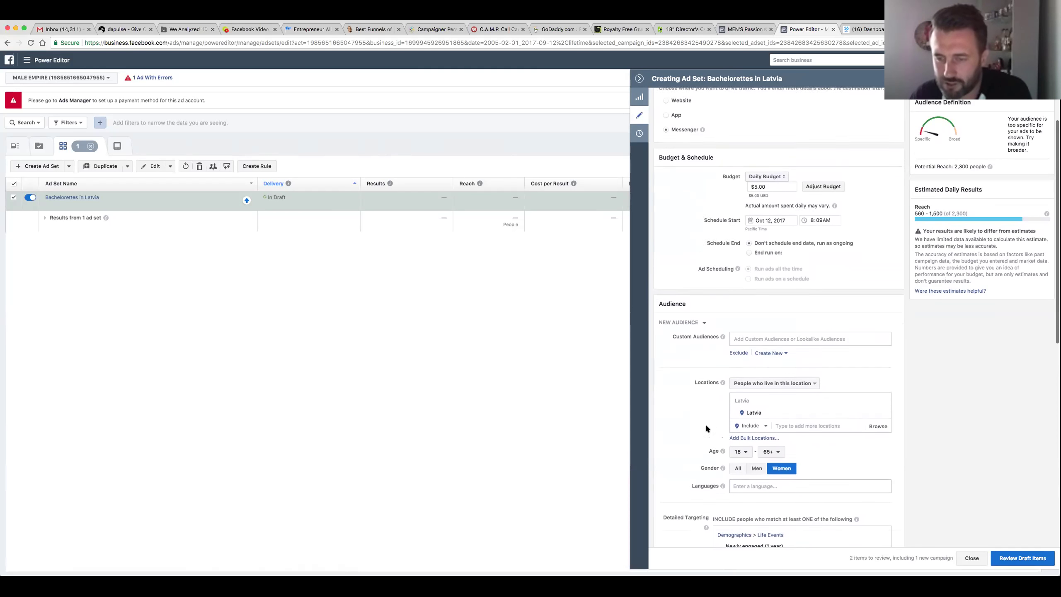
{"action": "scroll", "coordinate": [705, 423], "scroll_direction": "up", "scroll_amount": 1}
{"action": "left_click", "coordinate": [743, 469]}
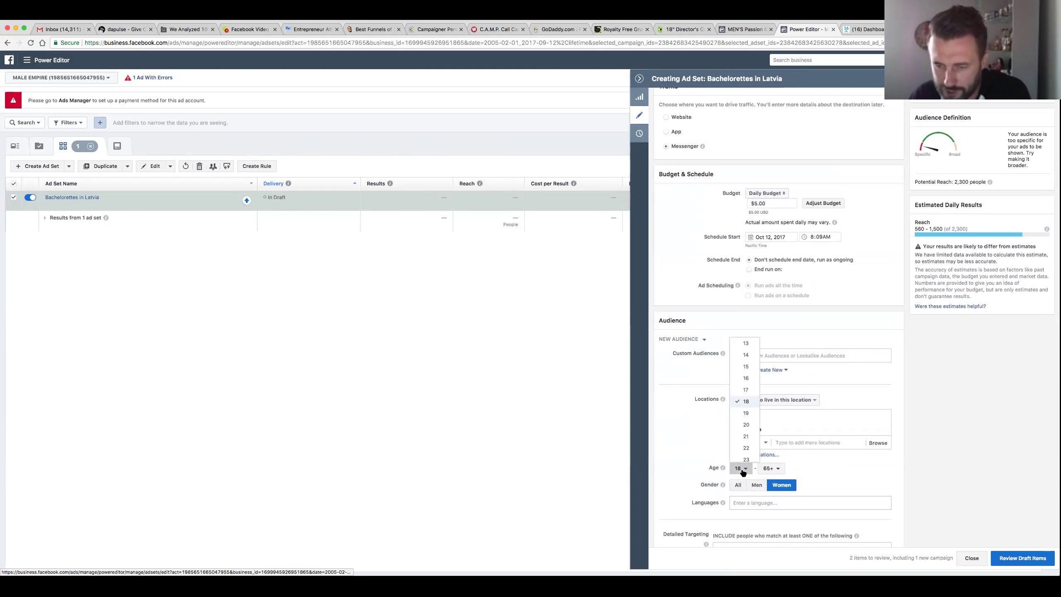
{"action": "left_click", "coordinate": [780, 468]}
{"action": "left_click", "coordinate": [772, 468]}
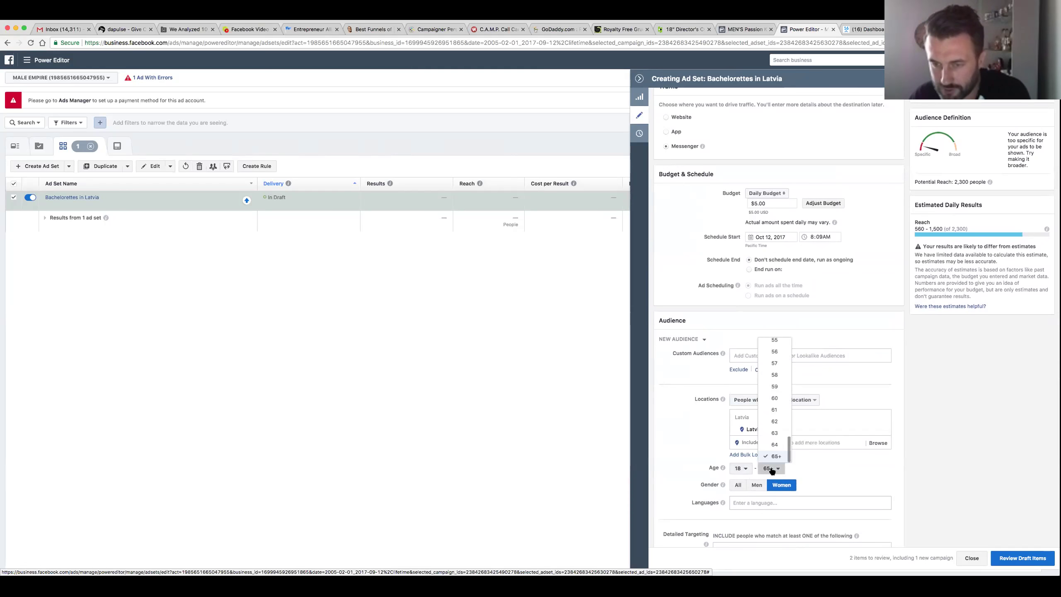
{"action": "left_click", "coordinate": [725, 425]}
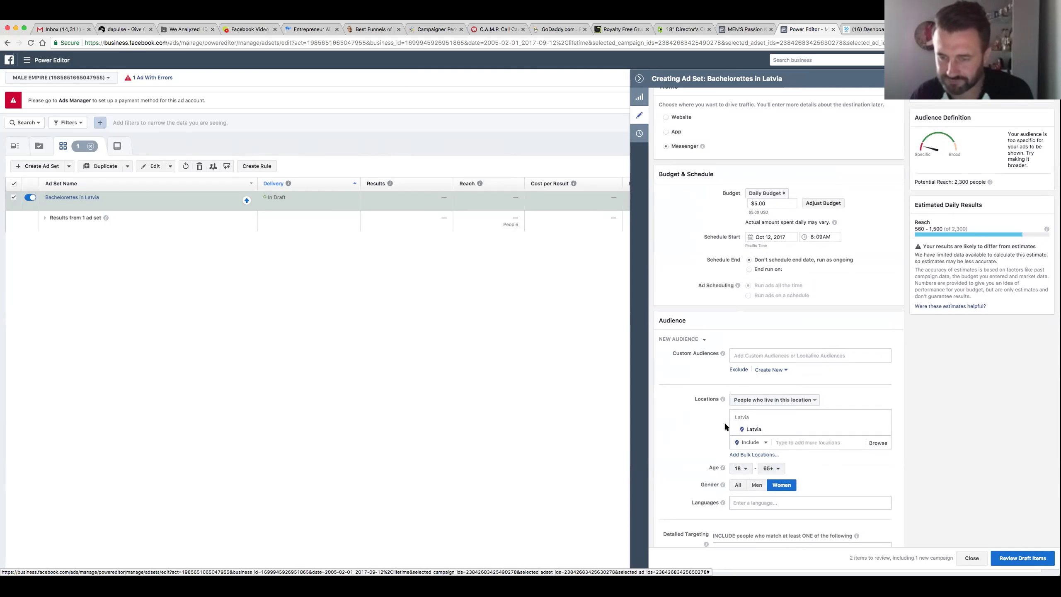
{"action": "left_click", "coordinate": [746, 400]}
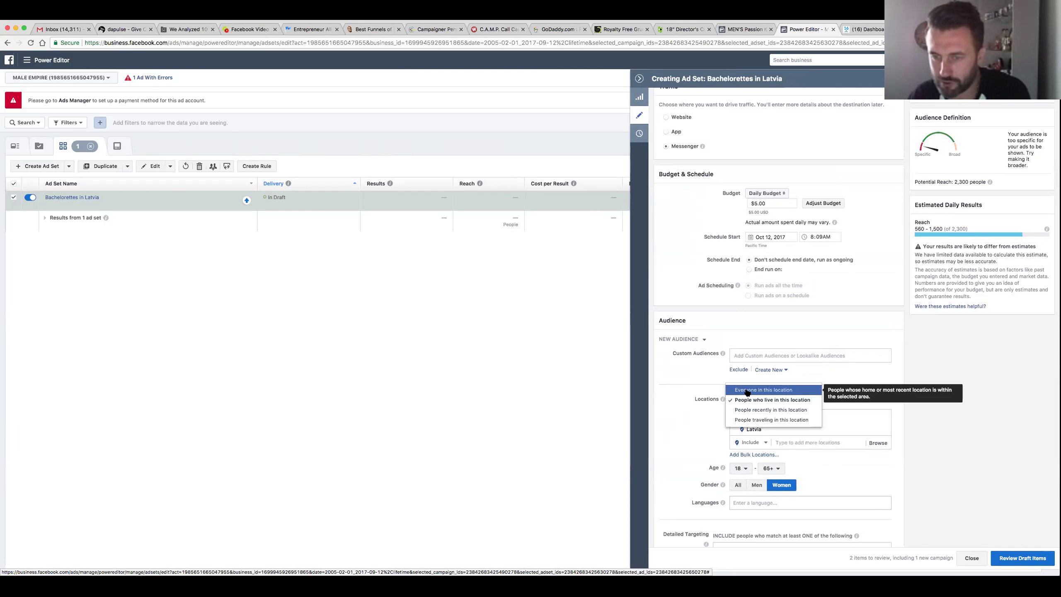
{"action": "left_click", "coordinate": [748, 401]}
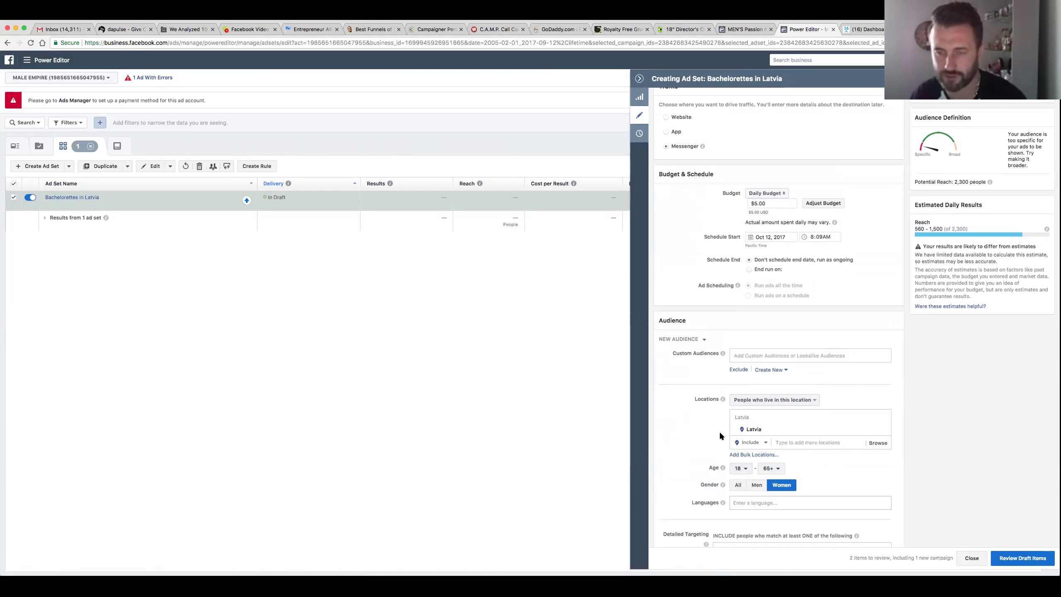
{"action": "scroll", "coordinate": [711, 444], "scroll_direction": "down", "scroll_amount": 2}
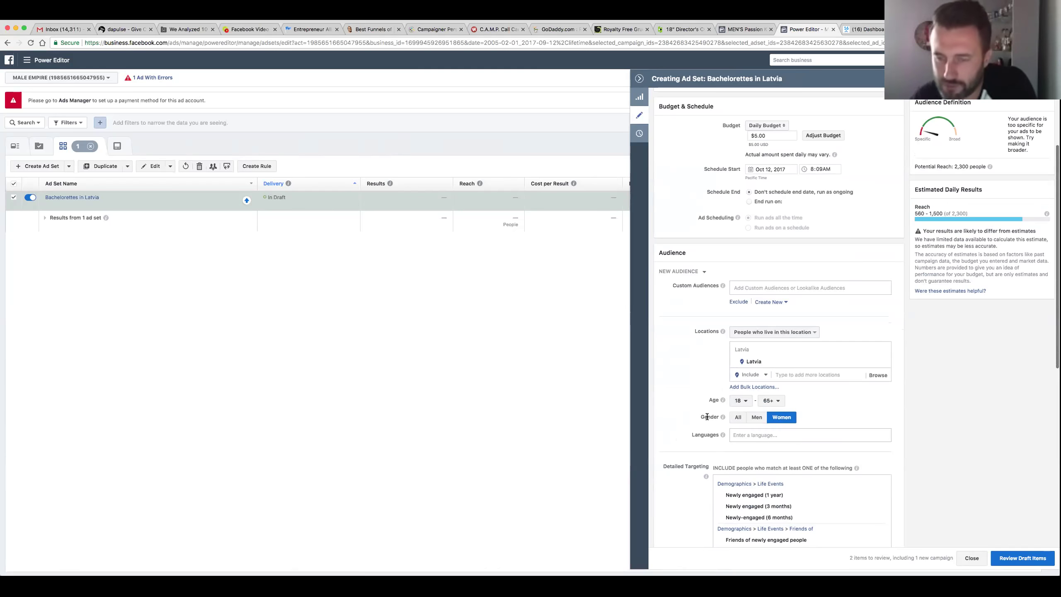
{"action": "scroll", "coordinate": [706, 413], "scroll_direction": "up", "scroll_amount": 1}
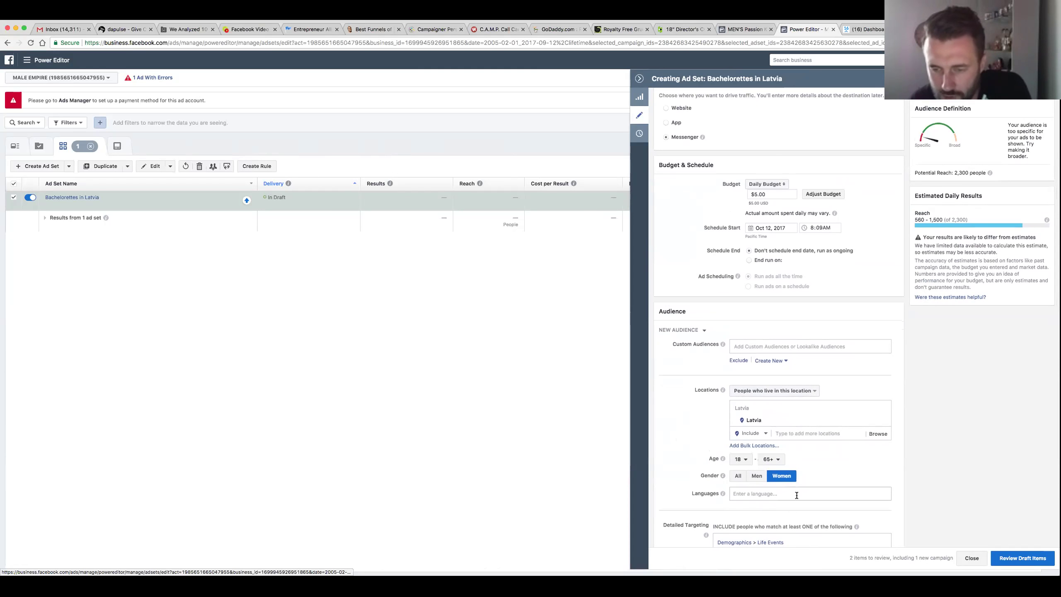
Step: Remove the whole group of newly engaged life events from the ad set's detailed targeting
{"action": "scroll", "coordinate": [796, 493], "scroll_direction": "down", "scroll_amount": 3}
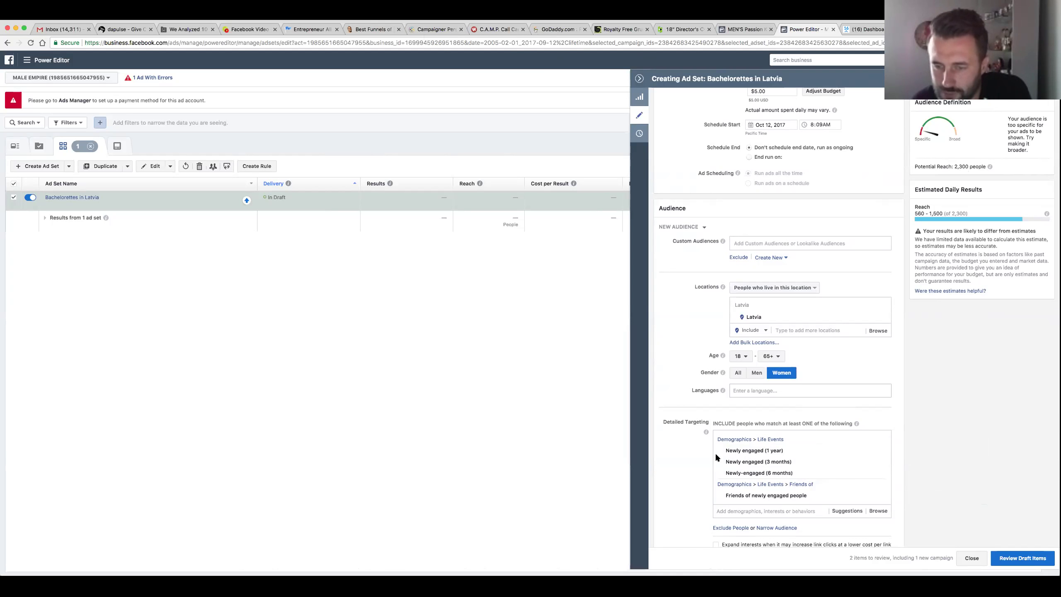
{"action": "left_click", "coordinate": [880, 440]}
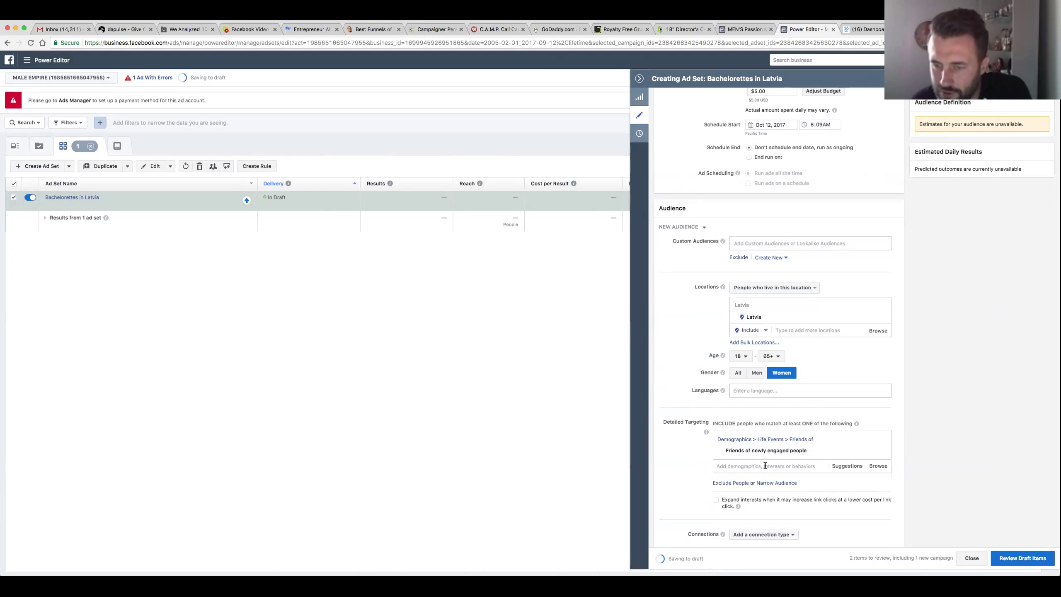
{"action": "mouse_move", "coordinate": [767, 451]}
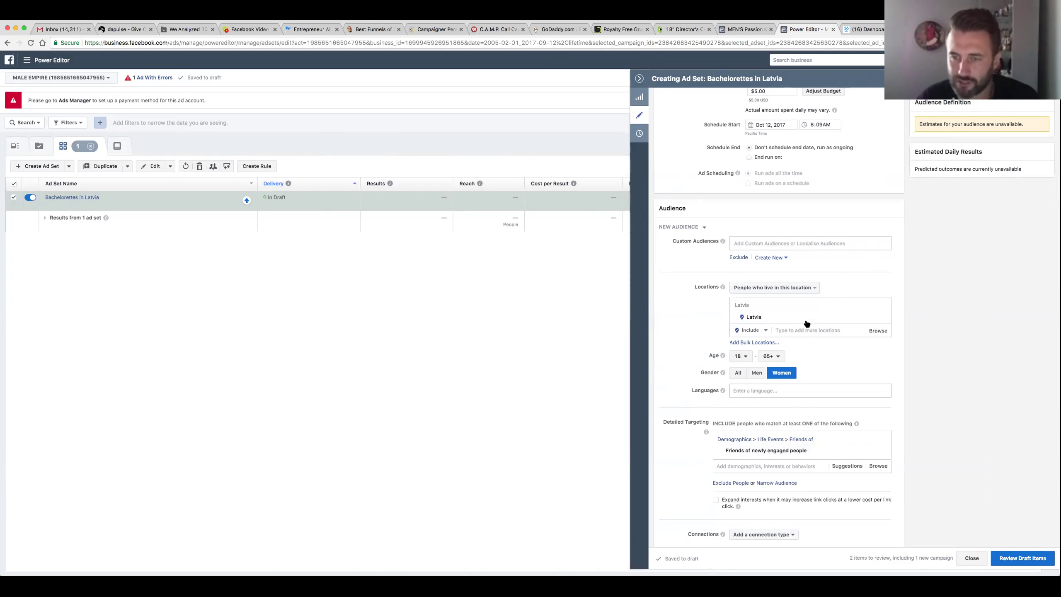
Step: Try to add the country Estonia to the ad set's locations, and reload the ad set's page
{"action": "left_click", "coordinate": [793, 331]}
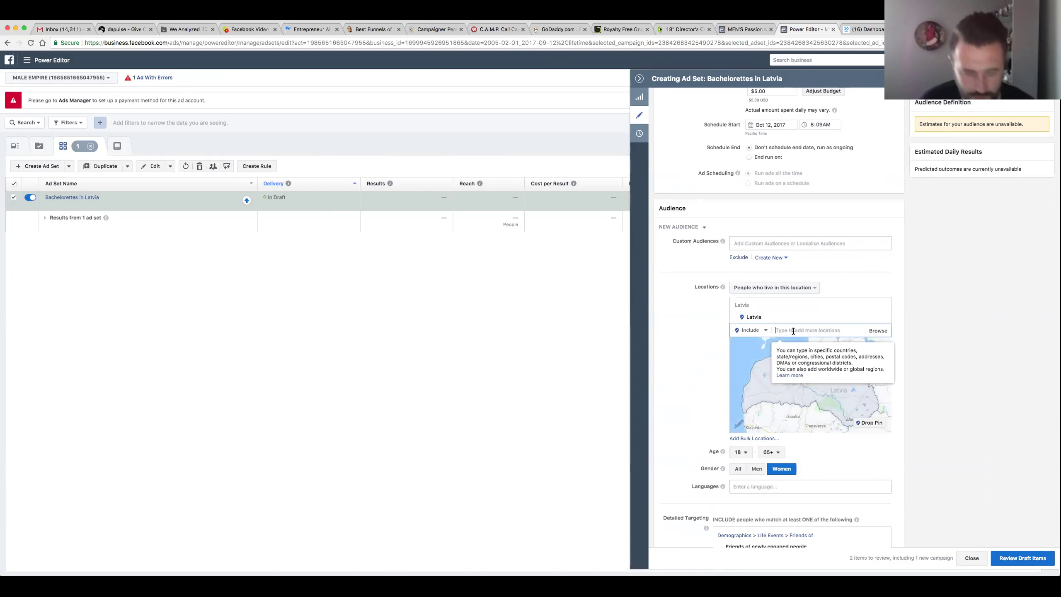
{"action": "type", "text": "Estoni"}
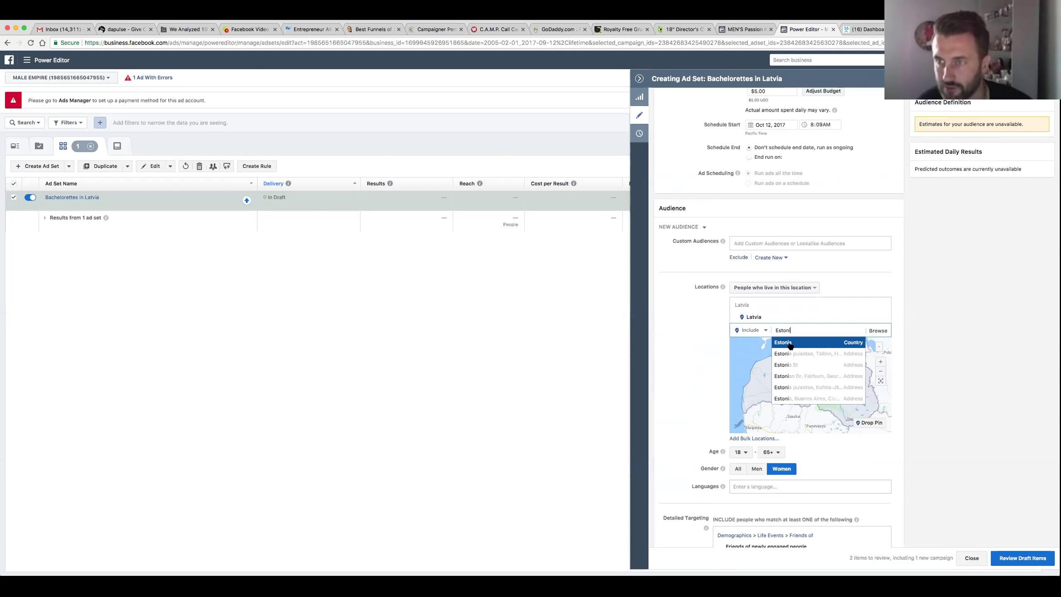
{"action": "left_click", "coordinate": [790, 343]}
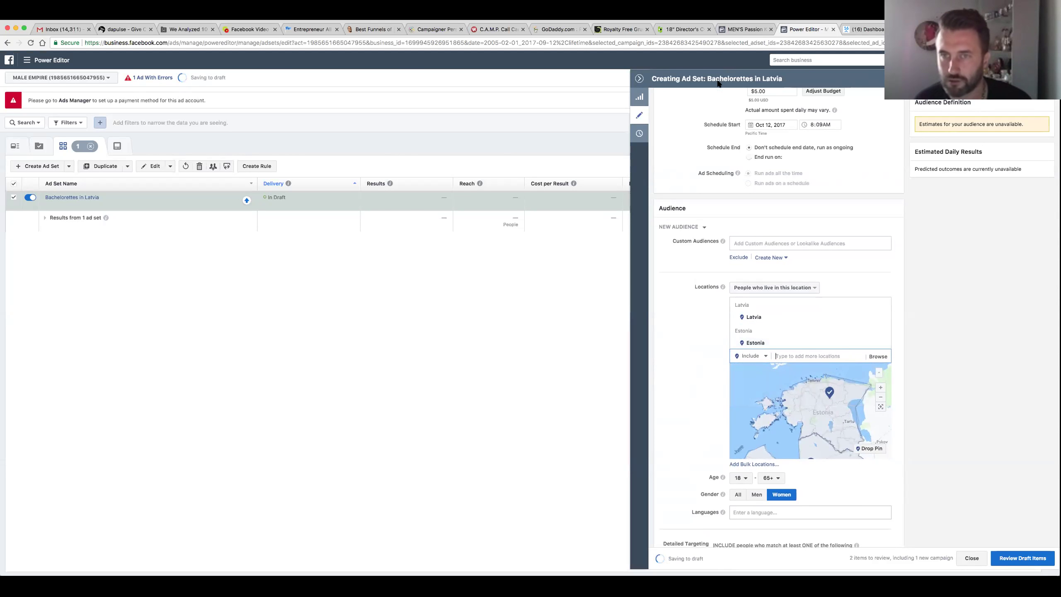
{"action": "left_click", "coordinate": [720, 43]}
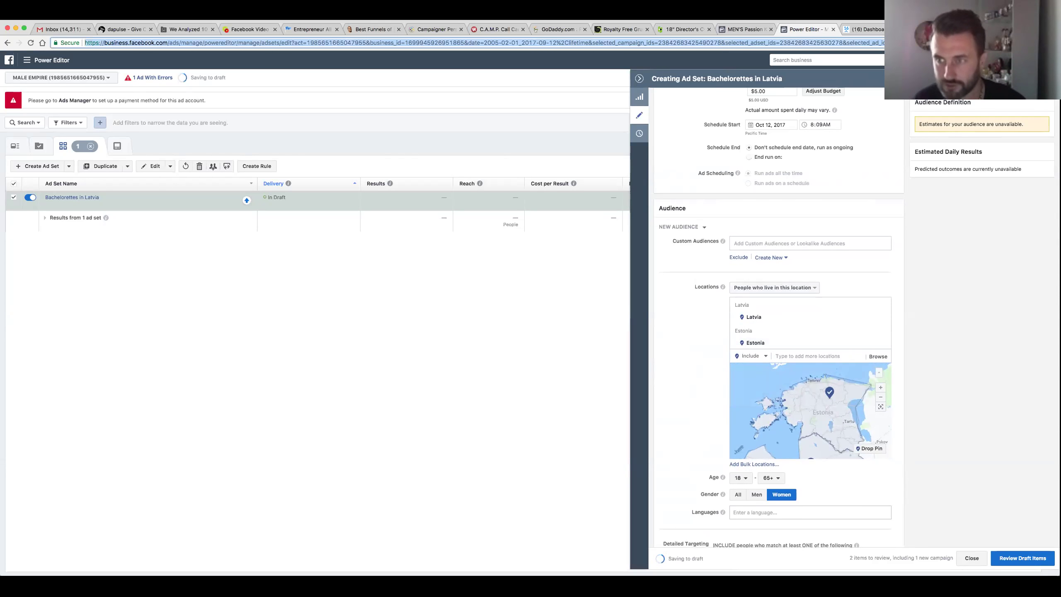
{"action": "key", "text": "Return"}
{"action": "left_click", "coordinate": [600, 191]}
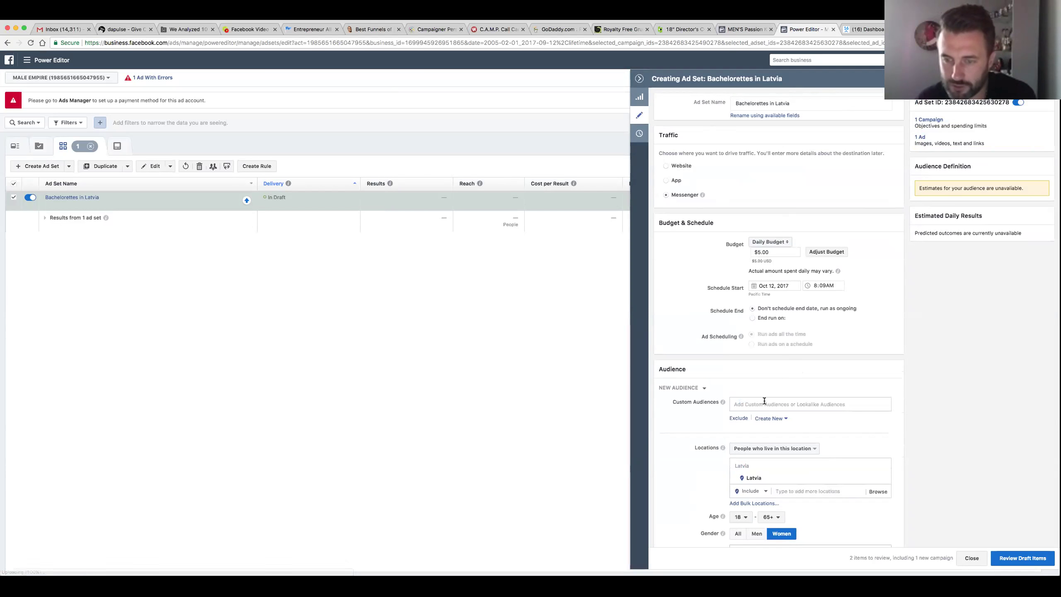
Step: Remove "Friends of newly engaged people" from the ad set's detailed targeting
{"action": "scroll", "coordinate": [695, 349], "scroll_direction": "down", "scroll_amount": 3}
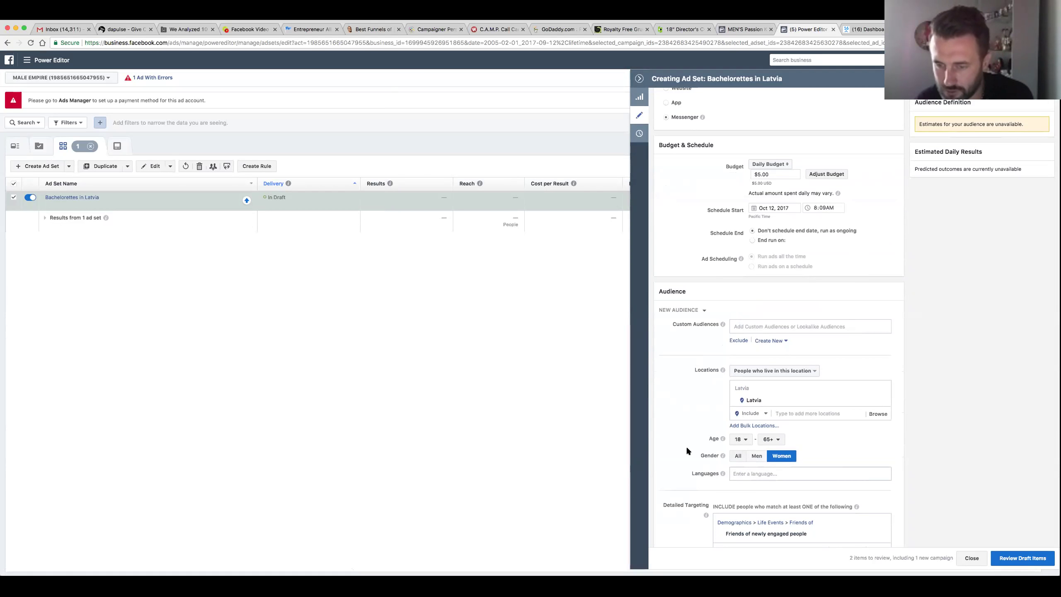
{"action": "scroll", "coordinate": [687, 447], "scroll_direction": "down", "scroll_amount": 2}
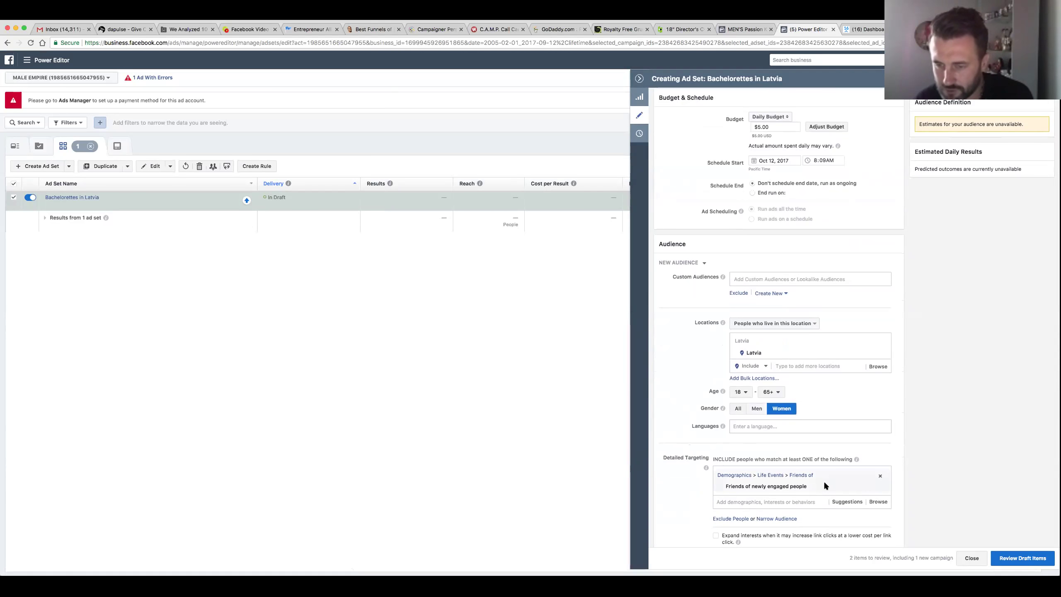
{"action": "left_click", "coordinate": [880, 475]}
Step: Search the detailed targeting for "engaged" and add the relationship status Engaged
{"action": "left_click", "coordinate": [767, 471]}
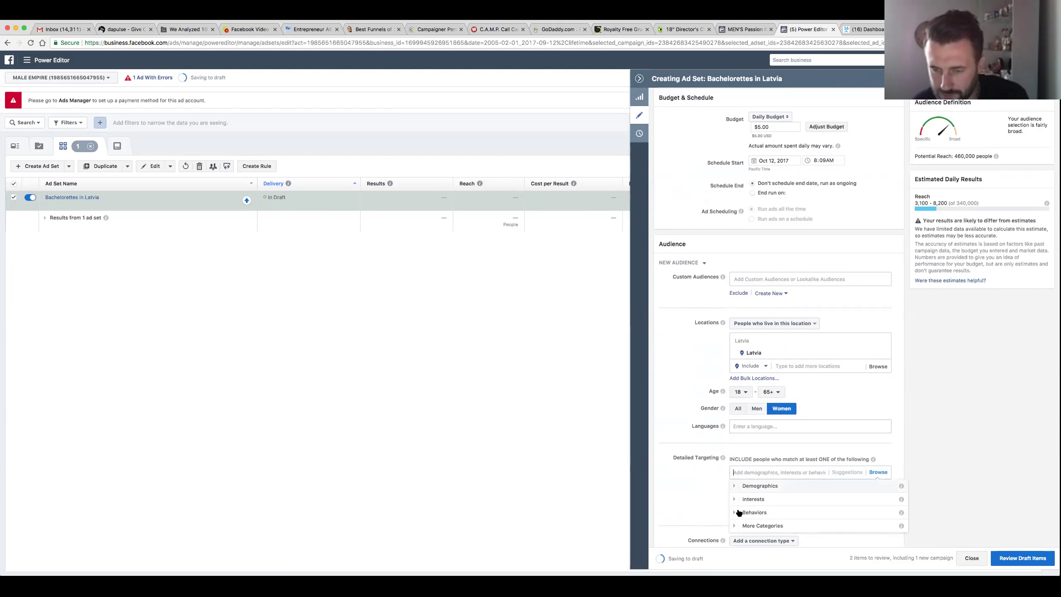
{"action": "type", "text": "ndged"}
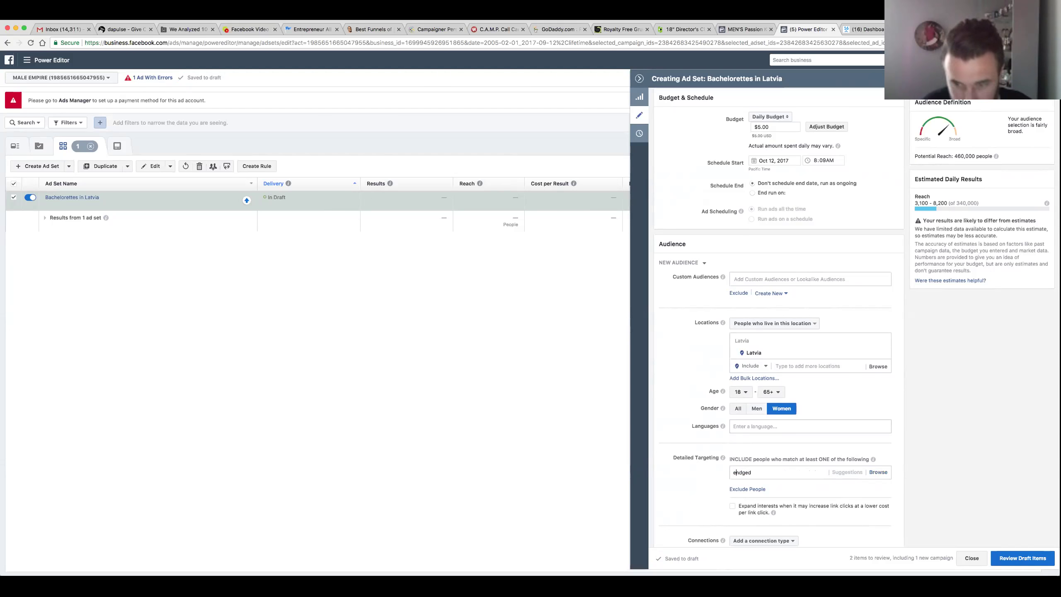
{"action": "key", "text": "Home"}
{"action": "key", "text": "Delete"}
{"action": "type", "text": "eg"}
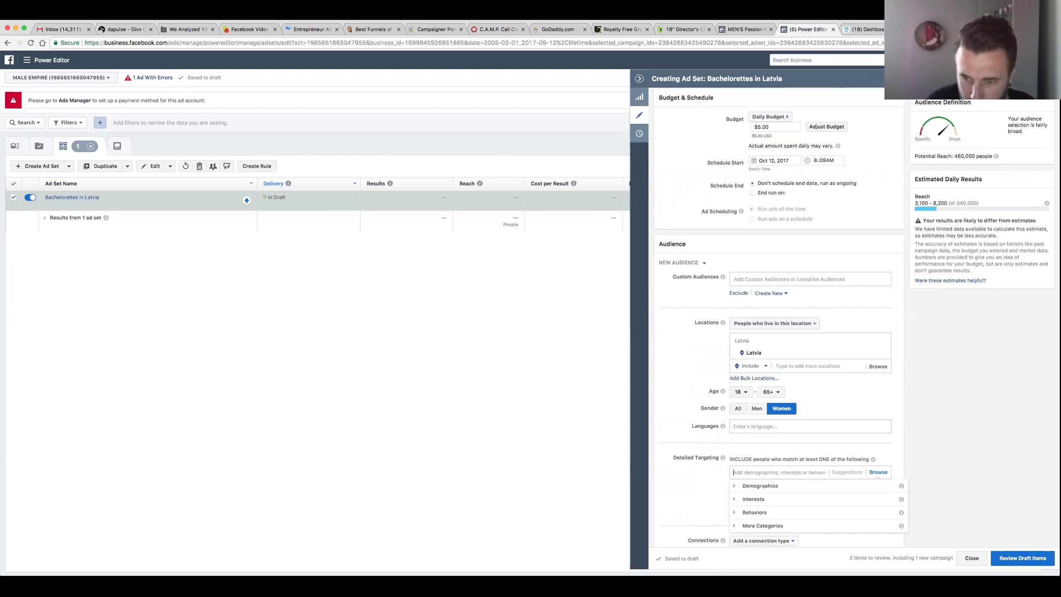
{"action": "key", "text": "BackSpace"}
{"action": "key", "text": "BackSpace"}
{"action": "key", "text": "BackSpace"}
{"action": "key", "text": "BackSpace"}
{"action": "key", "text": "BackSpace"}
{"action": "type", "text": "ng"}
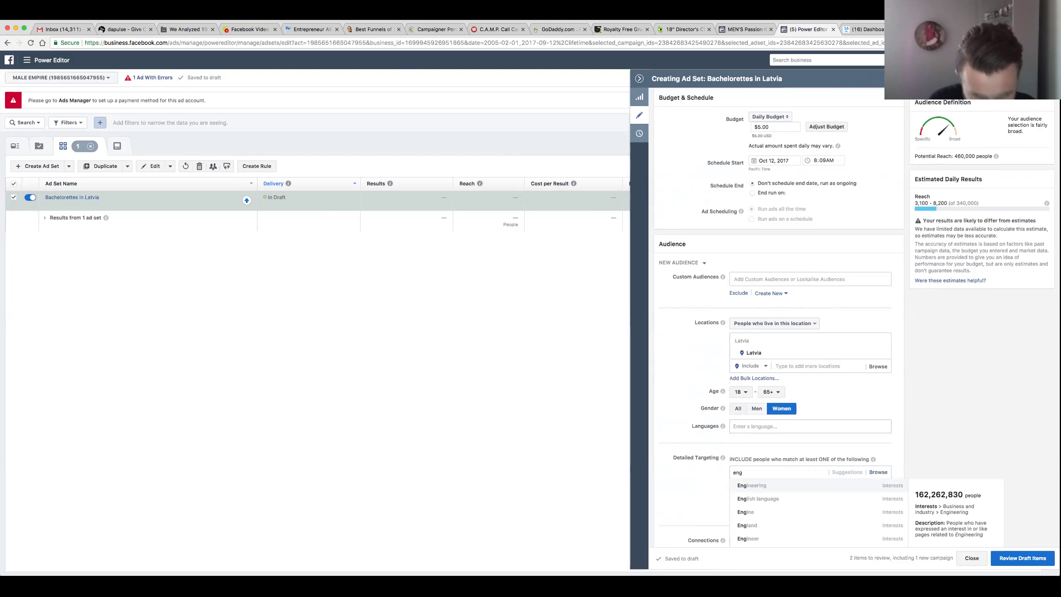
{"action": "type", "text": "AGED"}
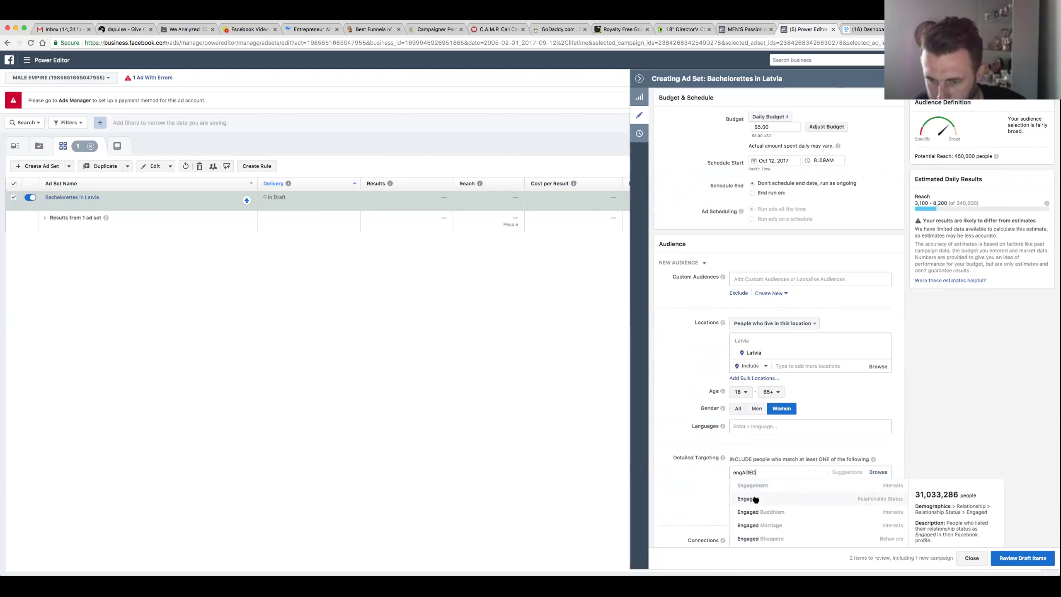
{"action": "left_click", "coordinate": [754, 499]}
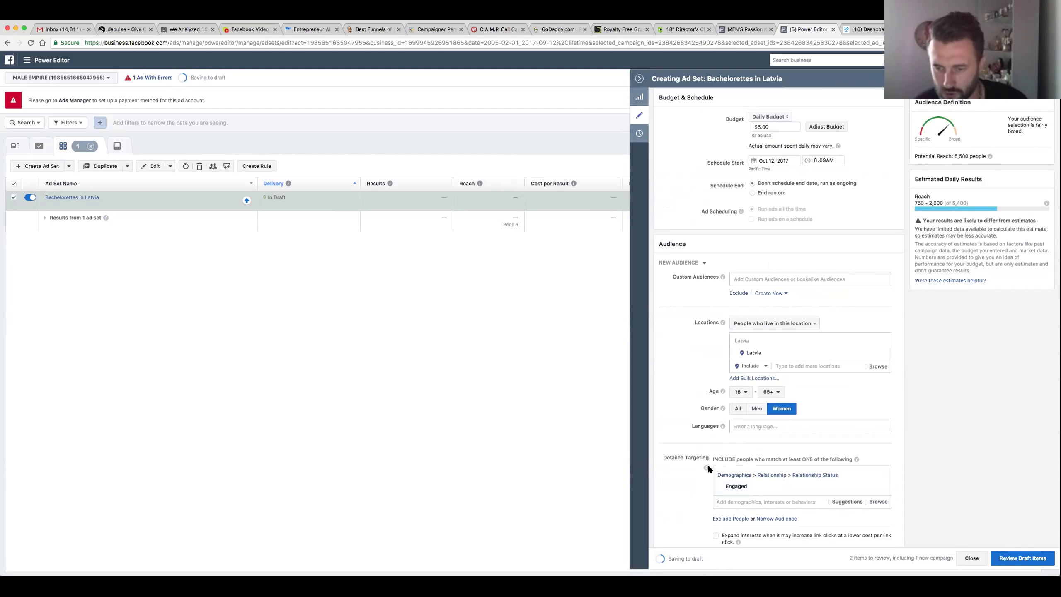
Step: Add the suggested life event "Newly engaged (3 months)" to the detailed targeting and remove the Engaged relationship status
{"action": "scroll", "coordinate": [708, 468], "scroll_direction": "down", "scroll_amount": 1}
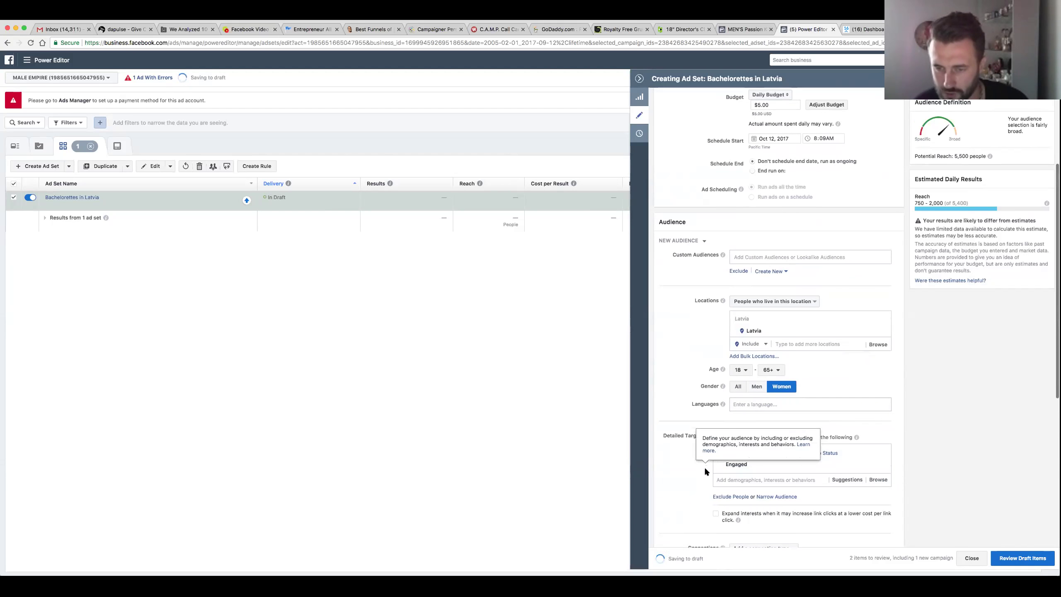
{"action": "left_click", "coordinate": [848, 481]}
{"action": "scroll", "coordinate": [774, 508], "scroll_direction": "up", "scroll_amount": 1}
{"action": "scroll", "coordinate": [771, 516], "scroll_direction": "down", "scroll_amount": 1}
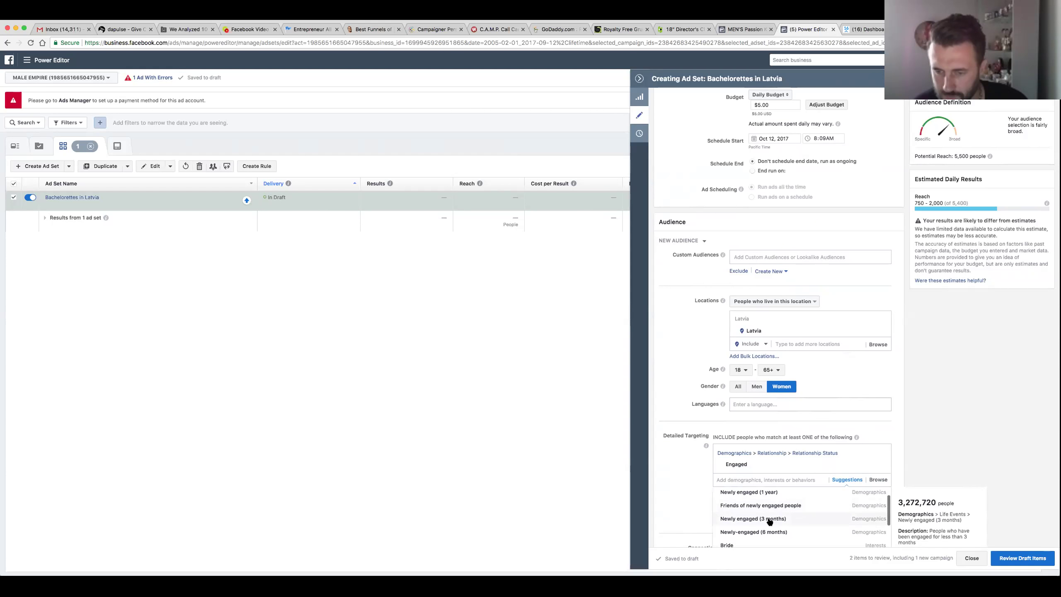
{"action": "key", "text": "Return"}
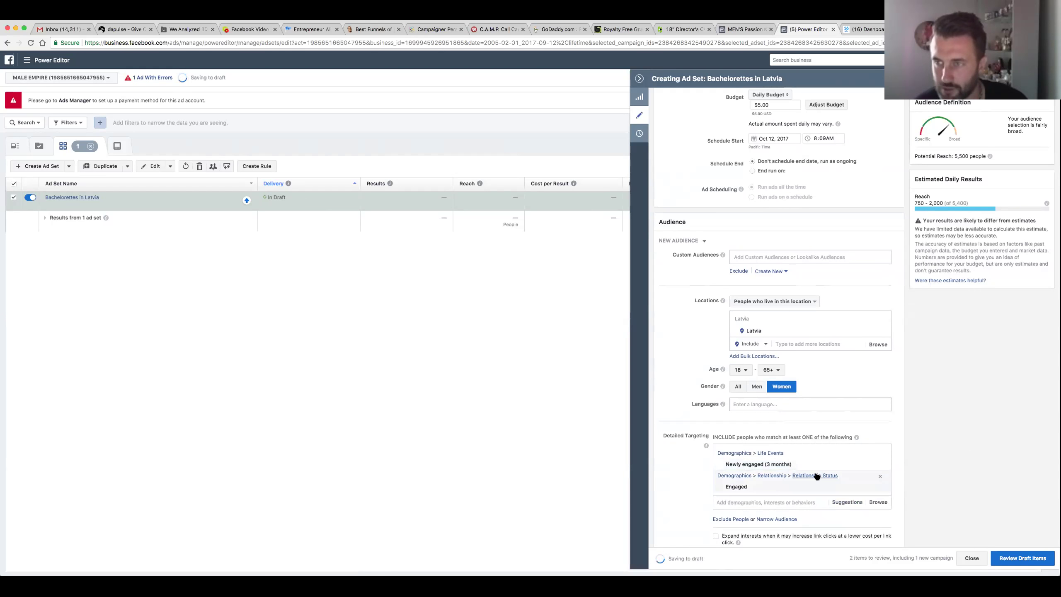
{"action": "left_click", "coordinate": [880, 488]}
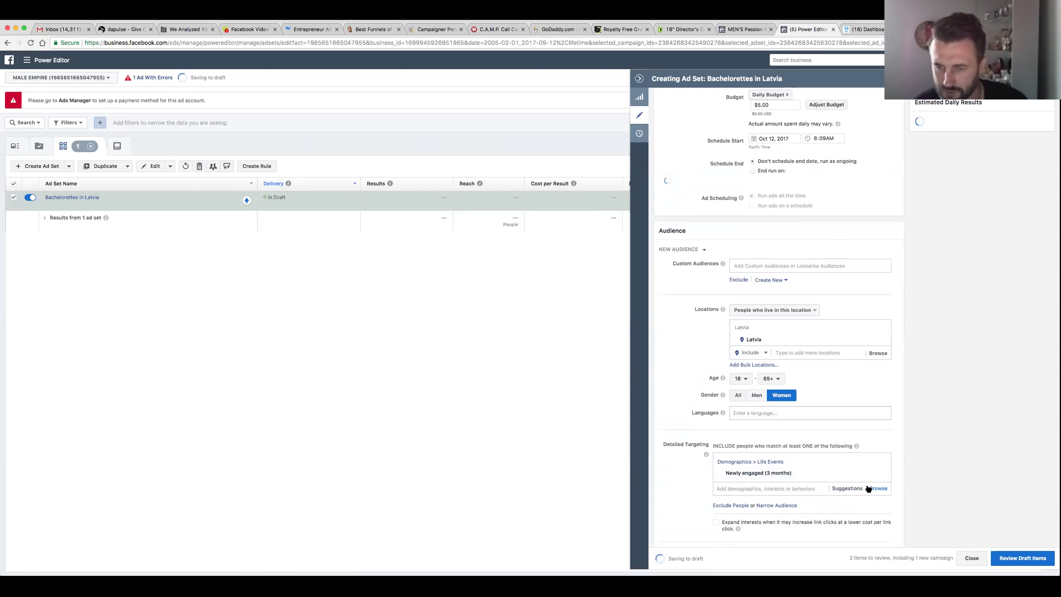
Step: Add "Newly-engaged (6 months)", "Newly engaged (1 year)" and the Engaged relationship status to the detailed targeting
{"action": "left_click", "coordinate": [750, 480]}
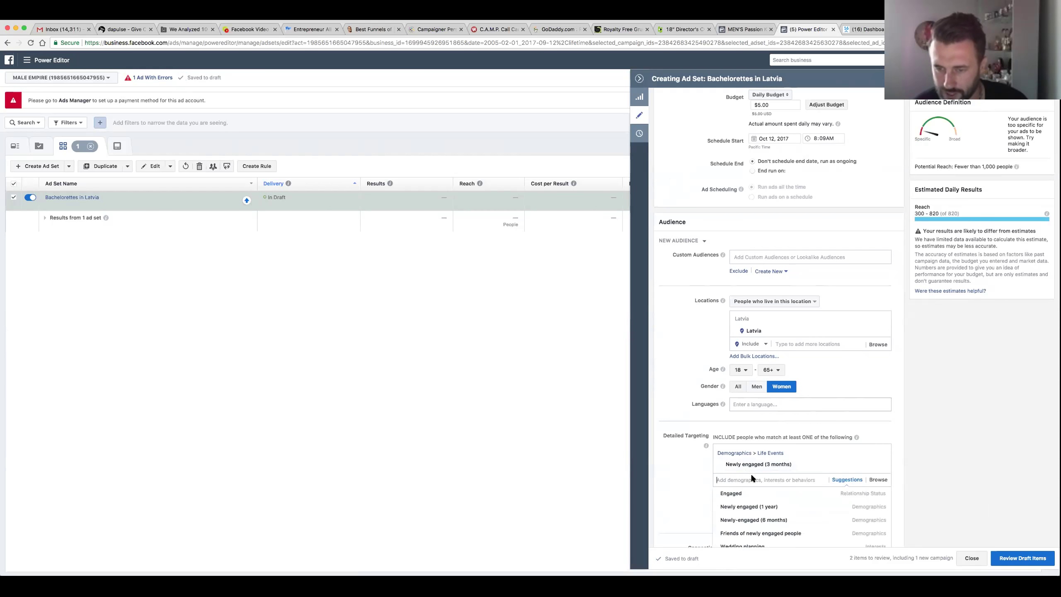
{"action": "left_click", "coordinate": [753, 520]}
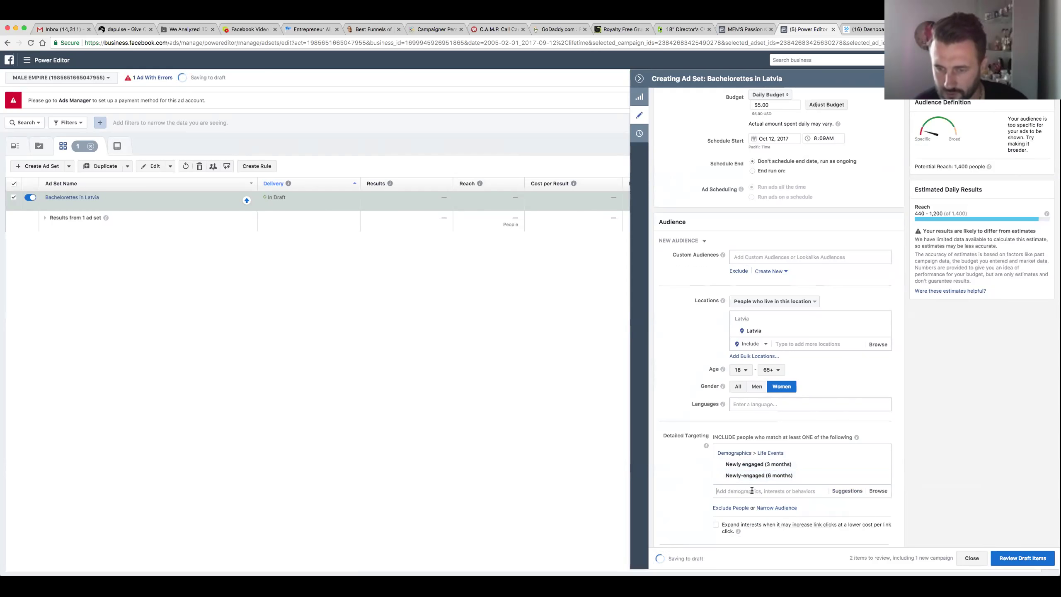
{"action": "left_click", "coordinate": [746, 490]}
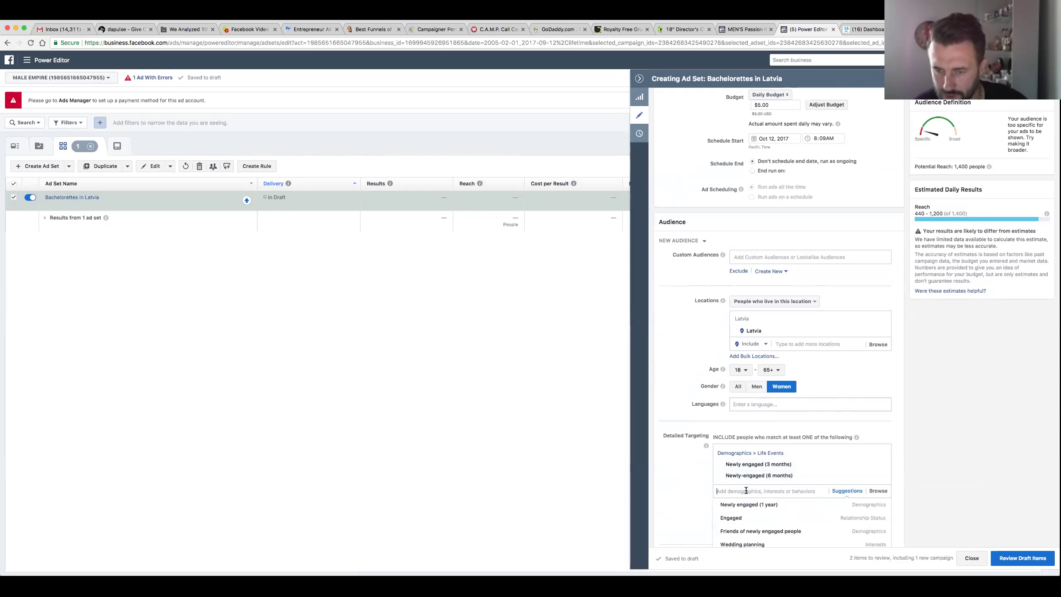
{"action": "left_click", "coordinate": [748, 505]}
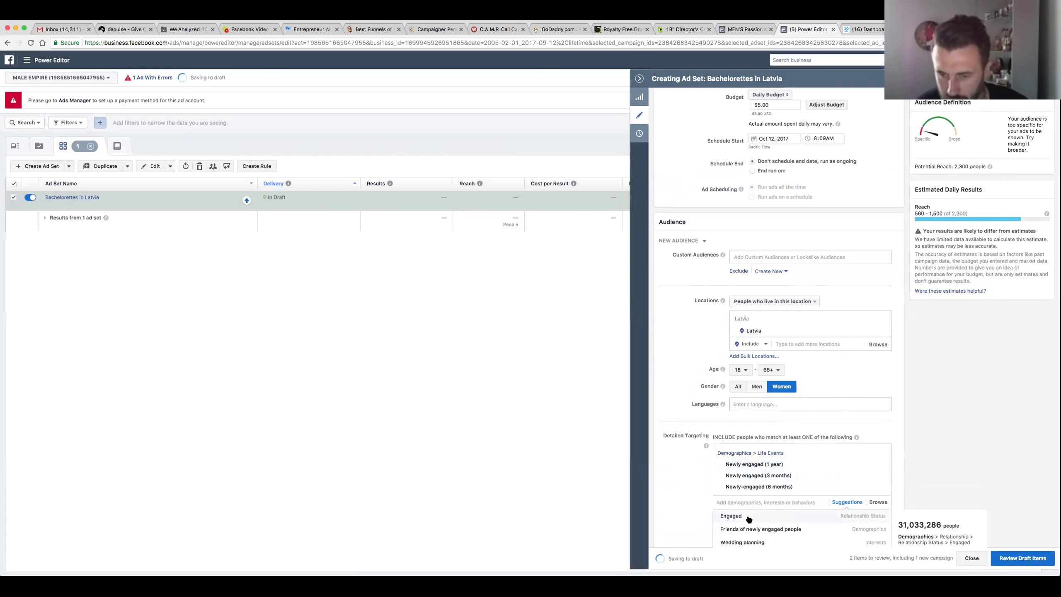
{"action": "left_click", "coordinate": [748, 516]}
{"action": "scroll", "coordinate": [683, 496], "scroll_direction": "down", "scroll_amount": 2}
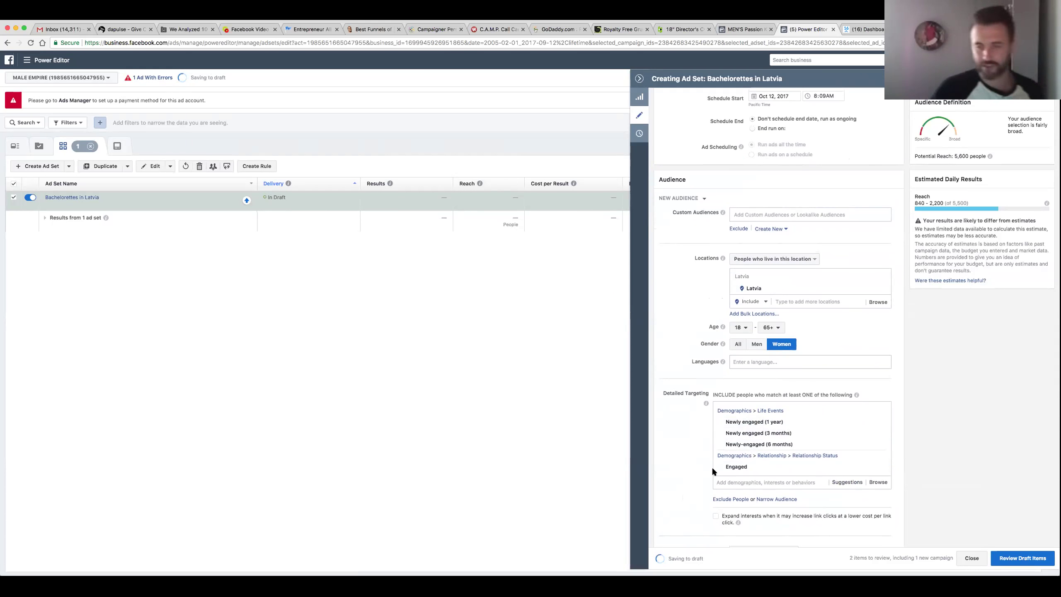
{"action": "mouse_move", "coordinate": [706, 402]}
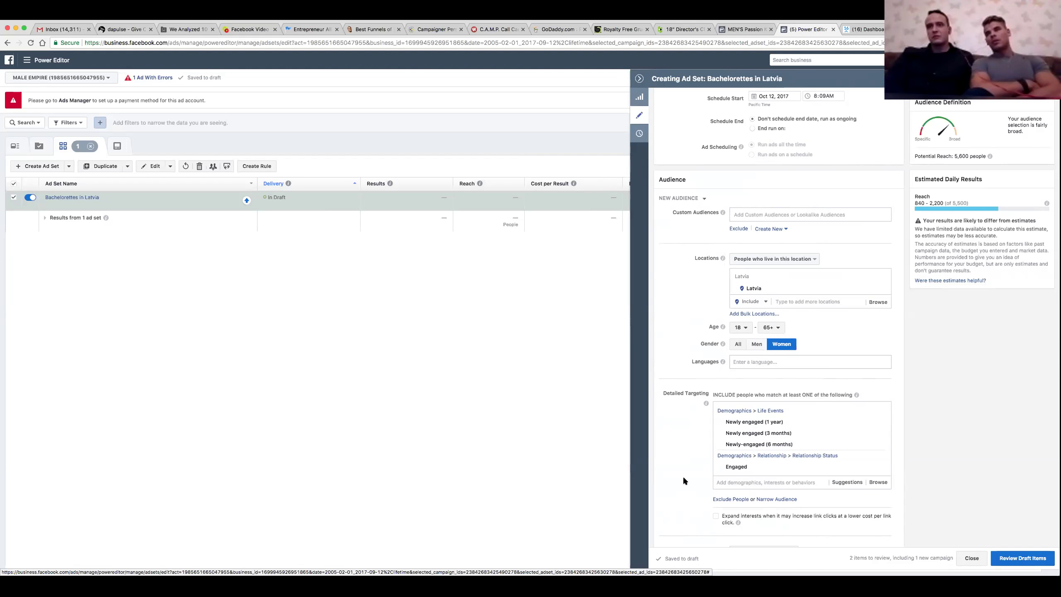
Step: Add the suggested "Friends of newly engaged people" demographic to the ad set's detailed targeting
{"action": "mouse_move", "coordinate": [767, 449]}
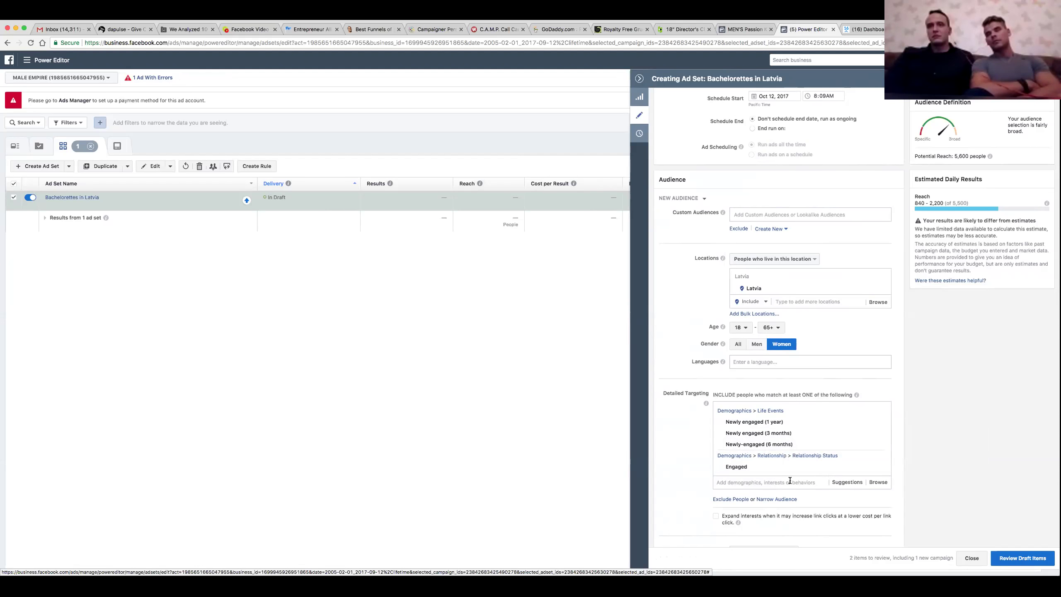
{"action": "left_click", "coordinate": [845, 483]}
{"action": "mouse_move", "coordinate": [724, 500]}
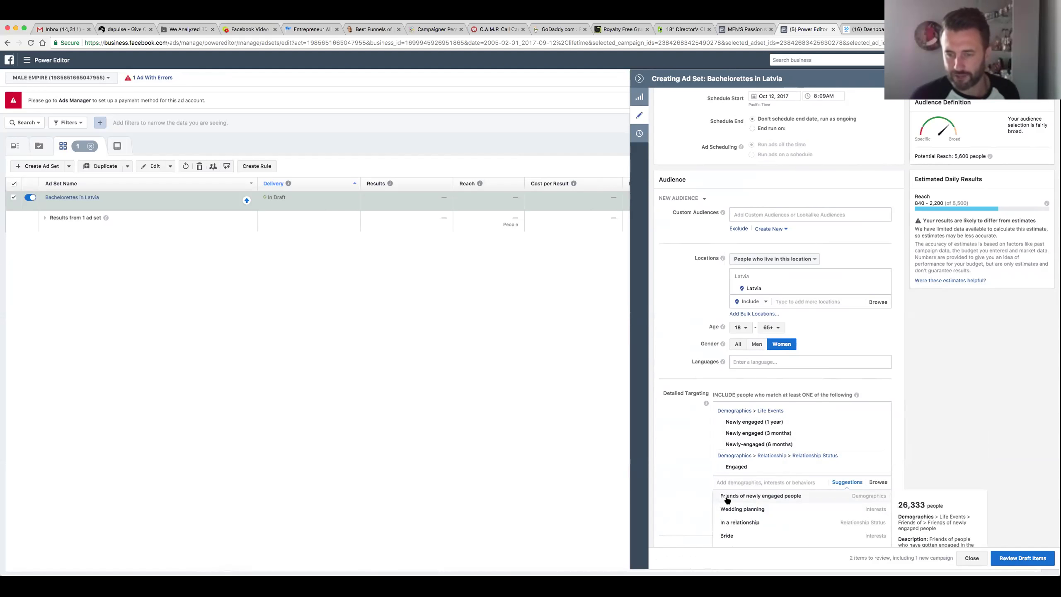
{"action": "left_click", "coordinate": [727, 496]}
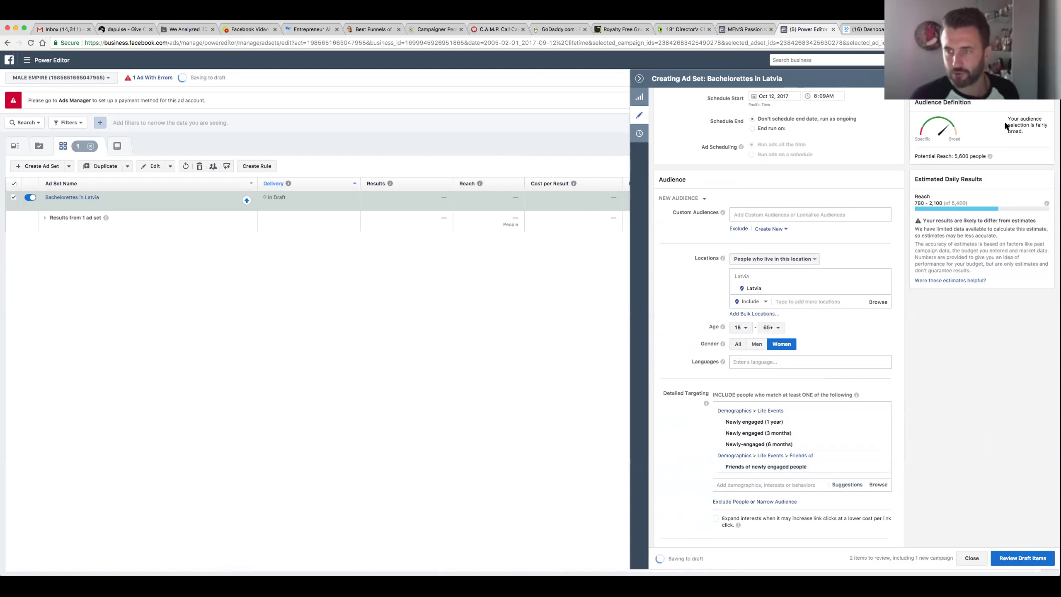
{"action": "mouse_move", "coordinate": [775, 421]}
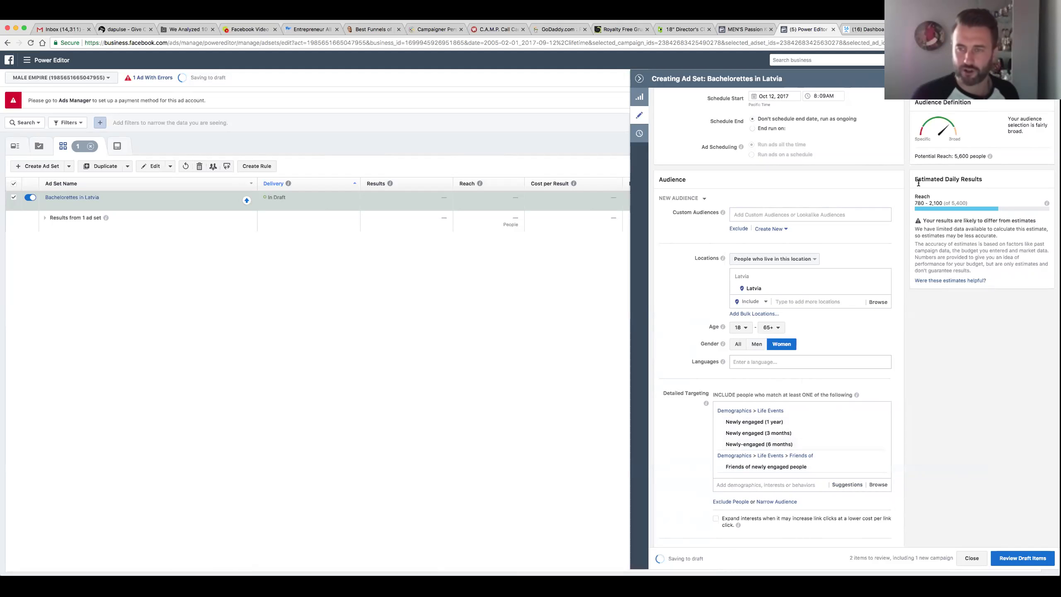
{"action": "mouse_move", "coordinate": [742, 418]}
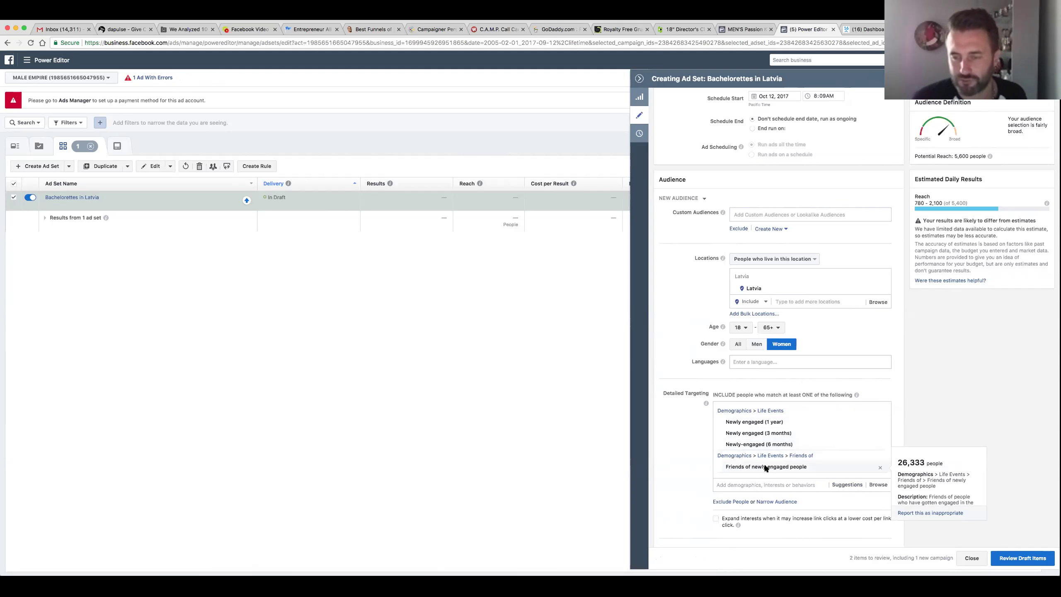
Step: Add the countries Estonia and Lithuania to the ad set's locations and check the potential reach
{"action": "left_click", "coordinate": [790, 301]}
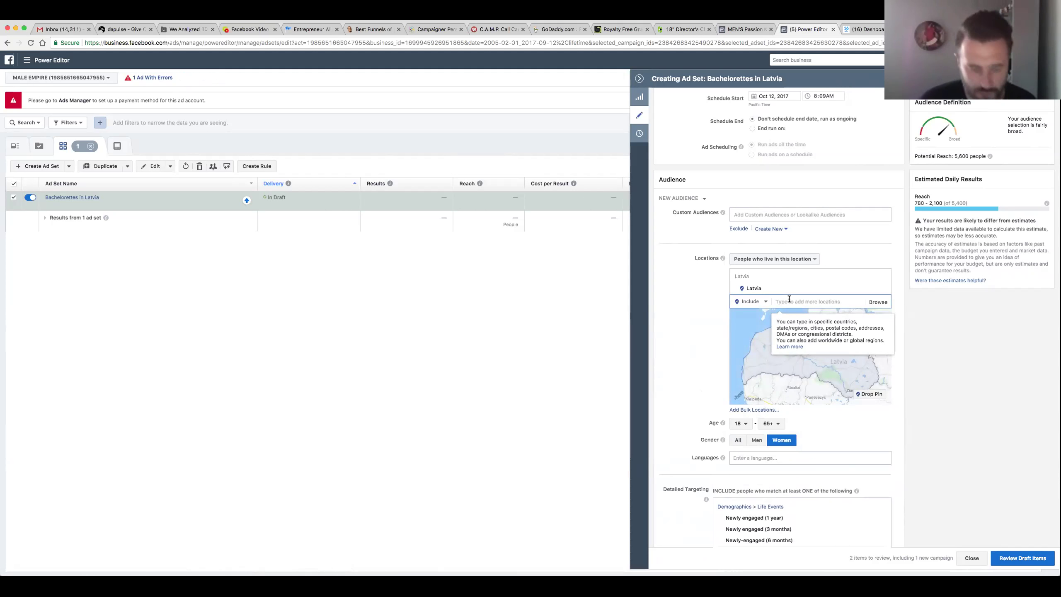
{"action": "type", "text": "Esto"}
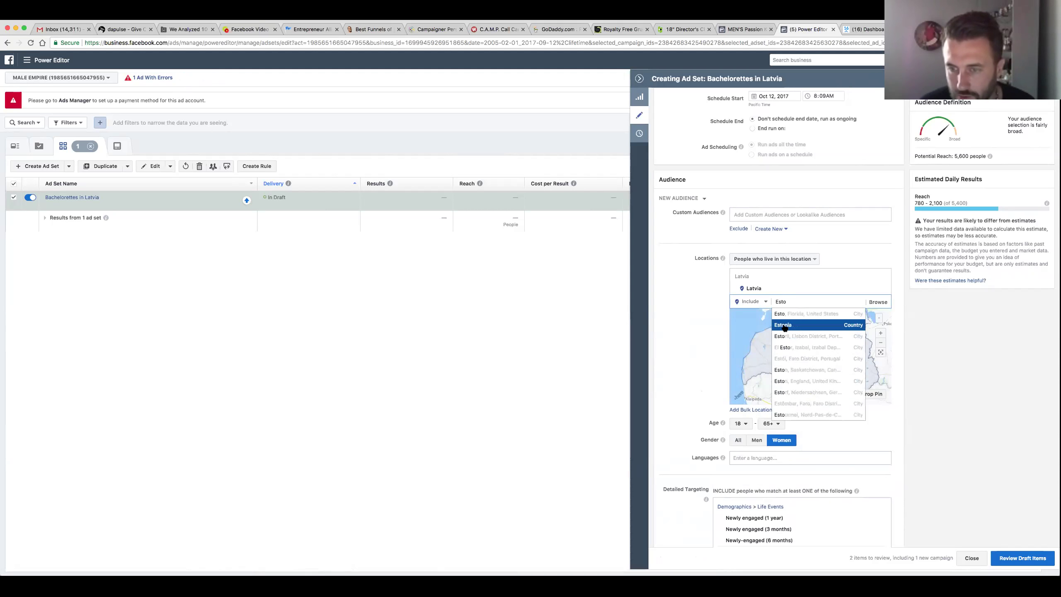
{"action": "left_click", "coordinate": [784, 326]}
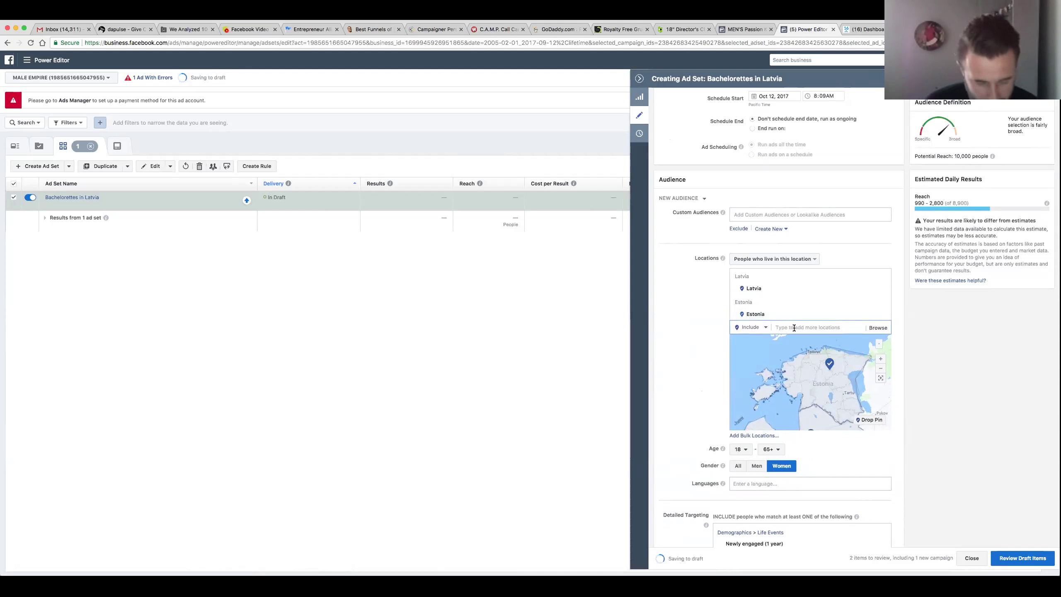
{"action": "type", "text": "Lith"}
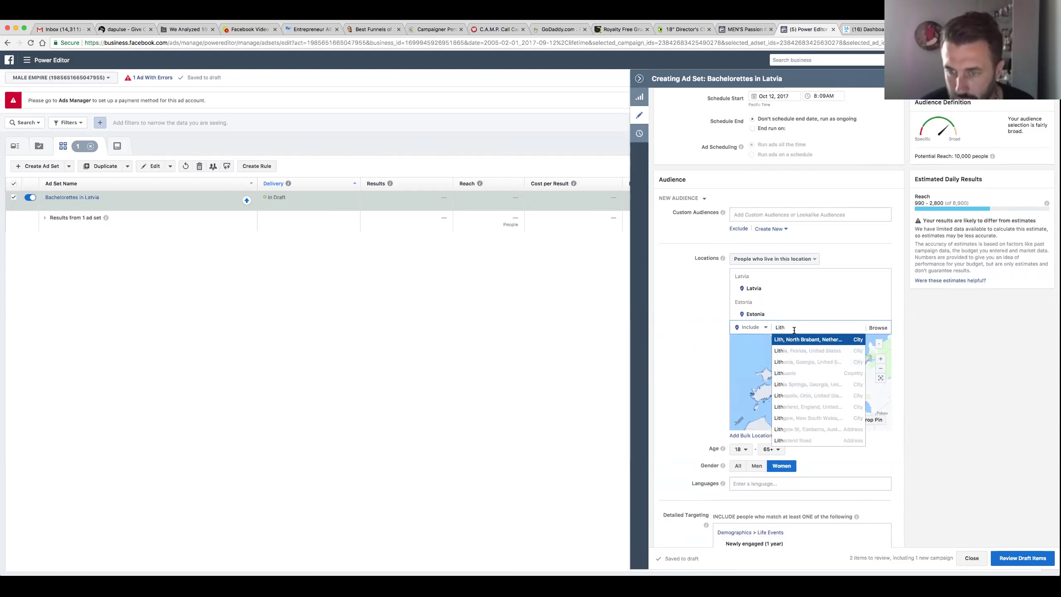
{"action": "left_click", "coordinate": [785, 374]}
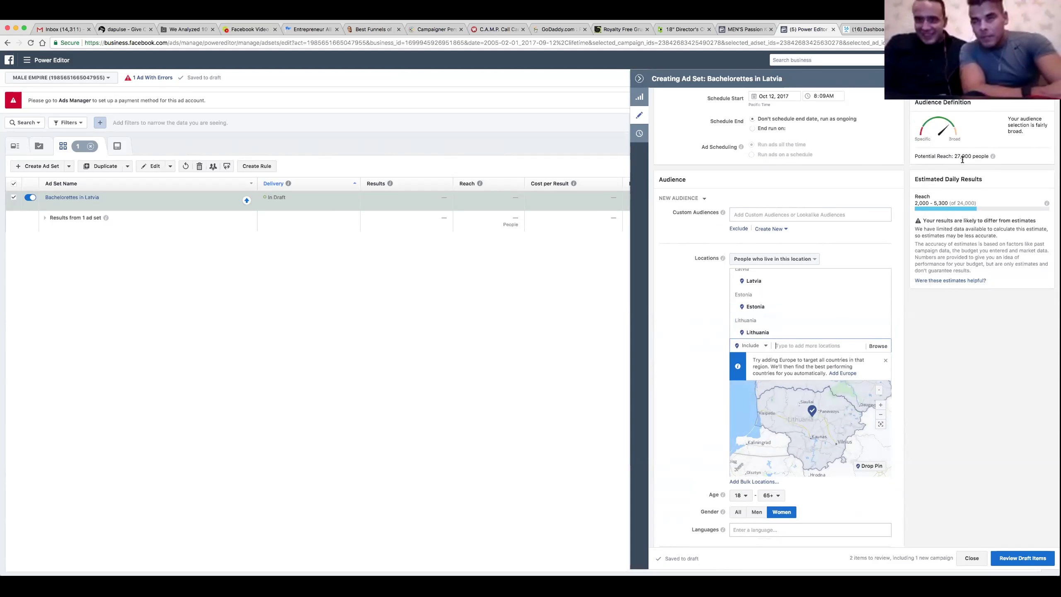
{"action": "mouse_move", "coordinate": [993, 158]}
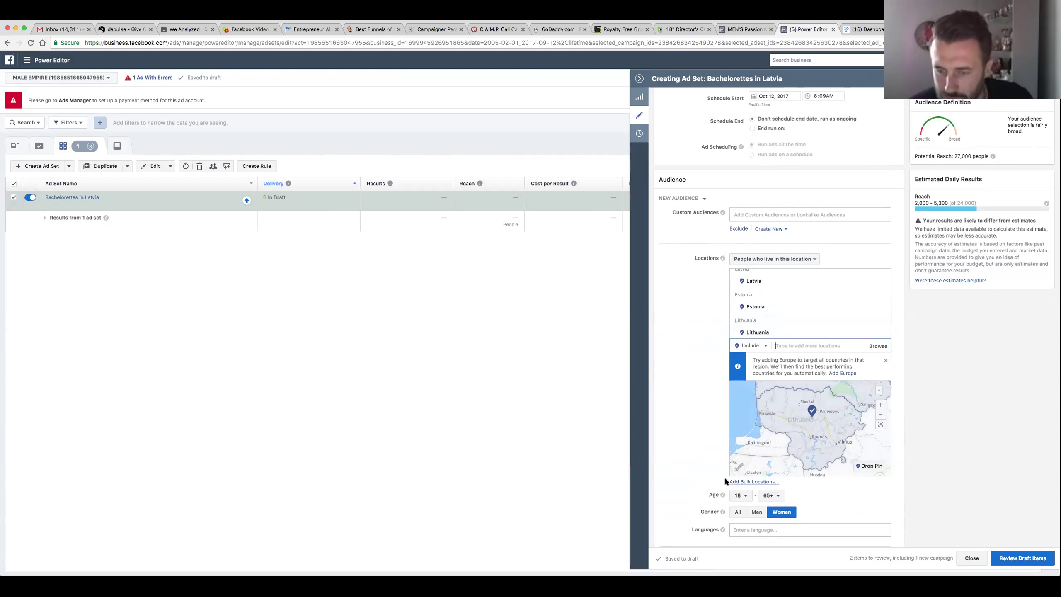
Step: Remove the three newly engaged life events and the Engaged relationship status from the detailed targeting
{"action": "scroll", "coordinate": [672, 446], "scroll_direction": "down", "scroll_amount": 2}
{"action": "scroll", "coordinate": [674, 444], "scroll_direction": "down", "scroll_amount": 2}
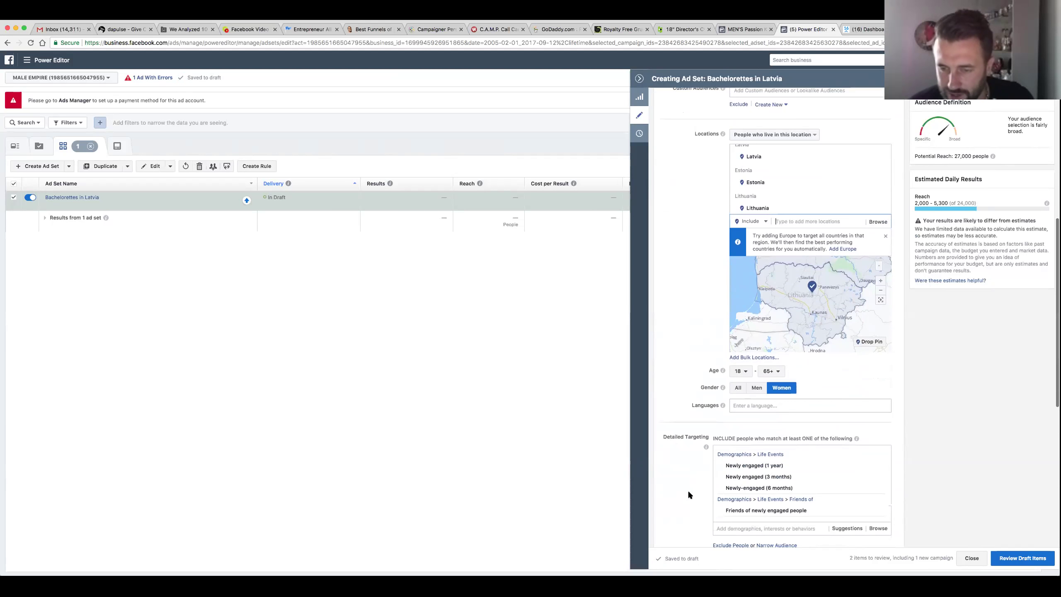
{"action": "mouse_move", "coordinate": [811, 487]}
{"action": "scroll", "coordinate": [858, 469], "scroll_direction": "down", "scroll_amount": 2}
{"action": "mouse_move", "coordinate": [824, 456]}
{"action": "scroll", "coordinate": [824, 456], "scroll_direction": "up", "scroll_amount": 2}
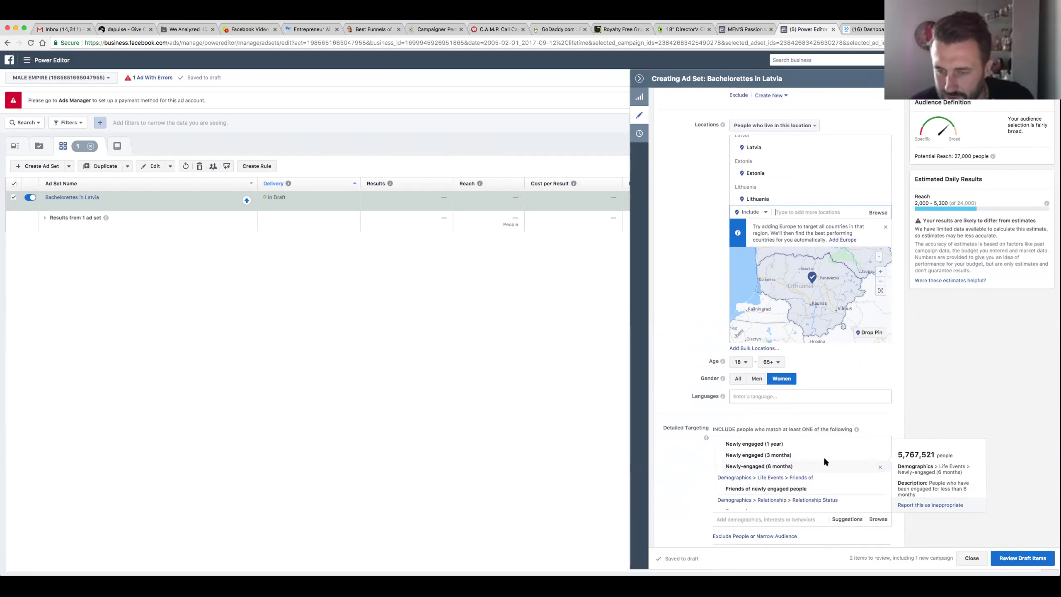
{"action": "left_click", "coordinate": [882, 447]}
{"action": "mouse_move", "coordinate": [872, 451]}
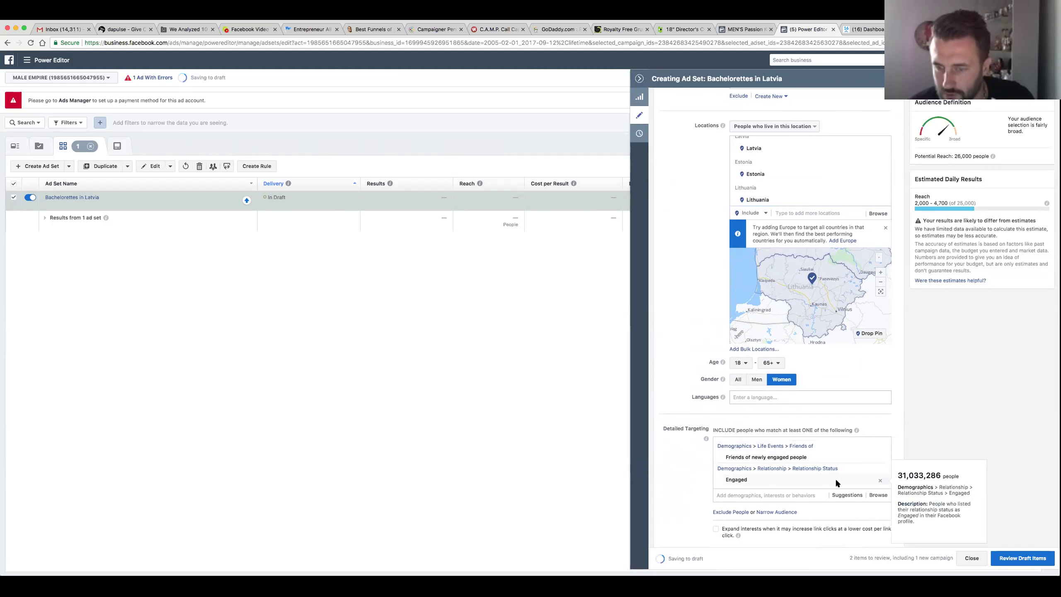
{"action": "left_click", "coordinate": [882, 482]}
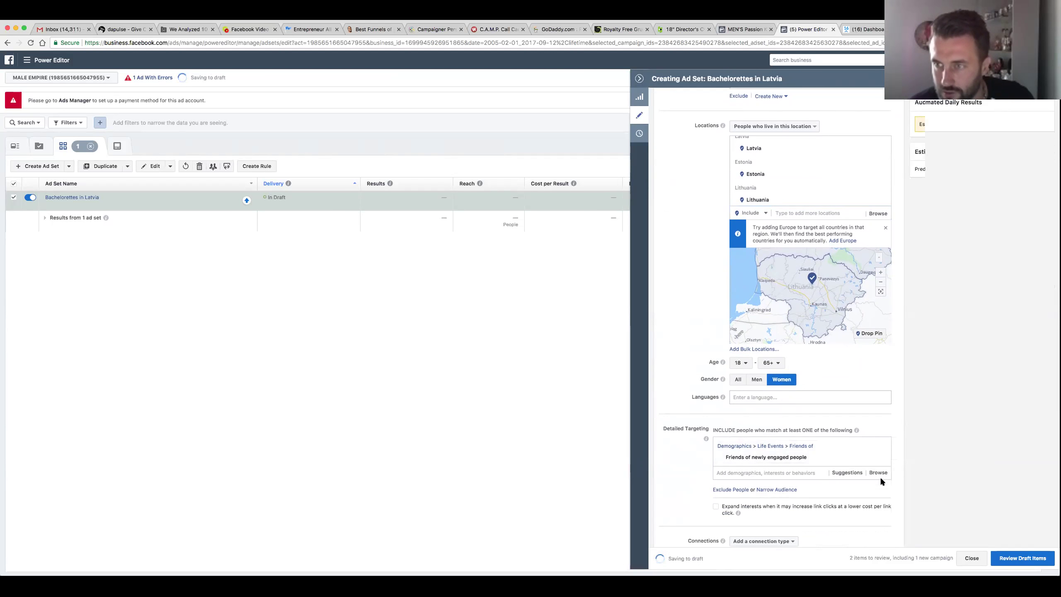
Step: Add the suggested relationship status Engaged to the ad set's detailed targeting
{"action": "left_click", "coordinate": [796, 474]}
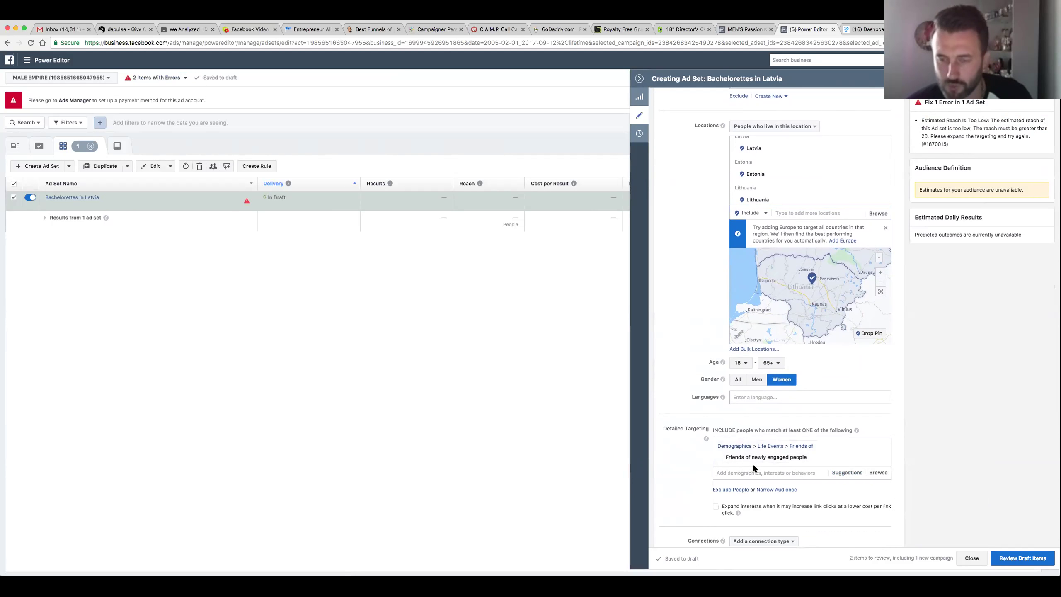
{"action": "left_click", "coordinate": [837, 473]}
{"action": "mouse_move", "coordinate": [793, 488]}
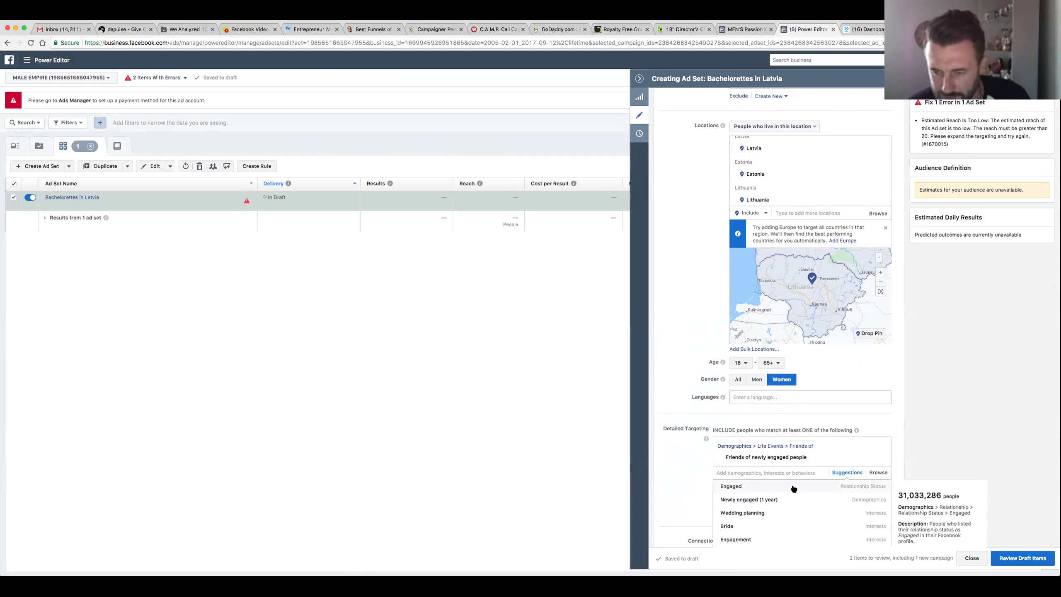
{"action": "left_click", "coordinate": [791, 486]}
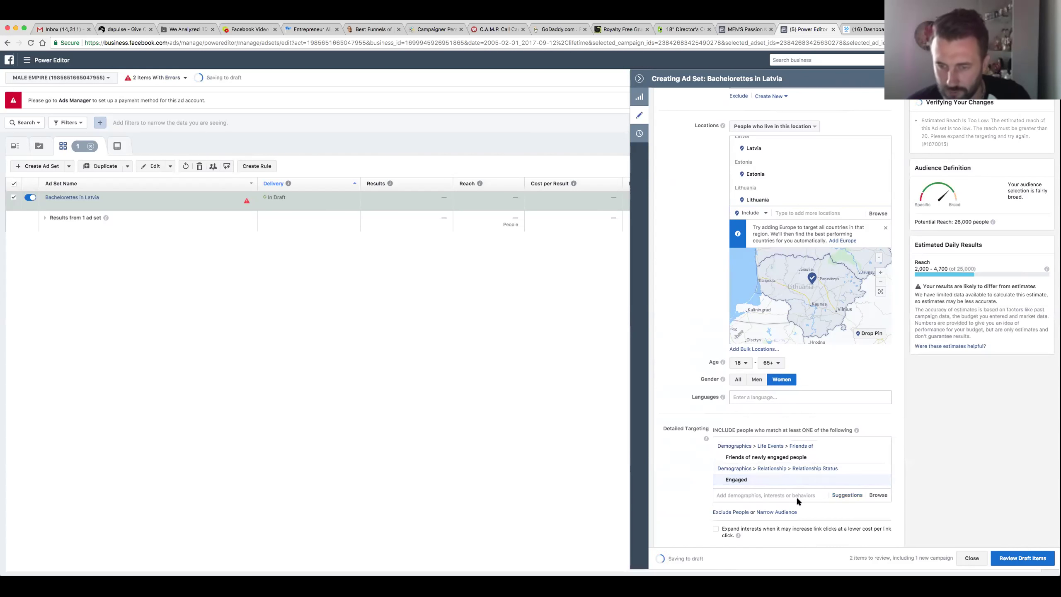
{"action": "mouse_move", "coordinate": [766, 456]}
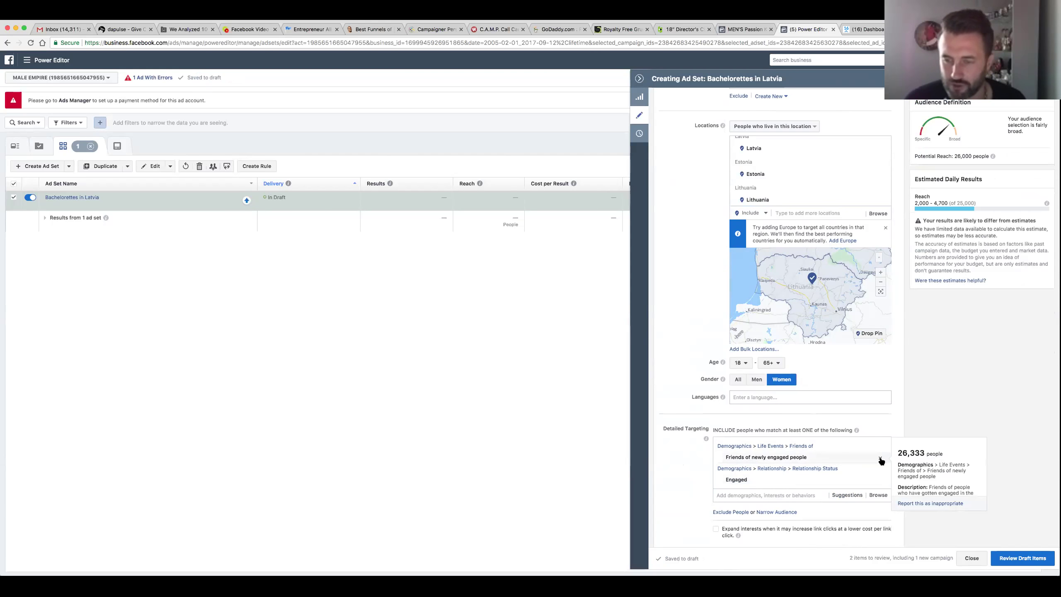
Step: Add the suggested life events "Newly engaged (1 year)", "Newly engaged (3 months)" and "Newly-engaged (6 months)" to the detailed targeting
{"action": "left_click", "coordinate": [833, 495]}
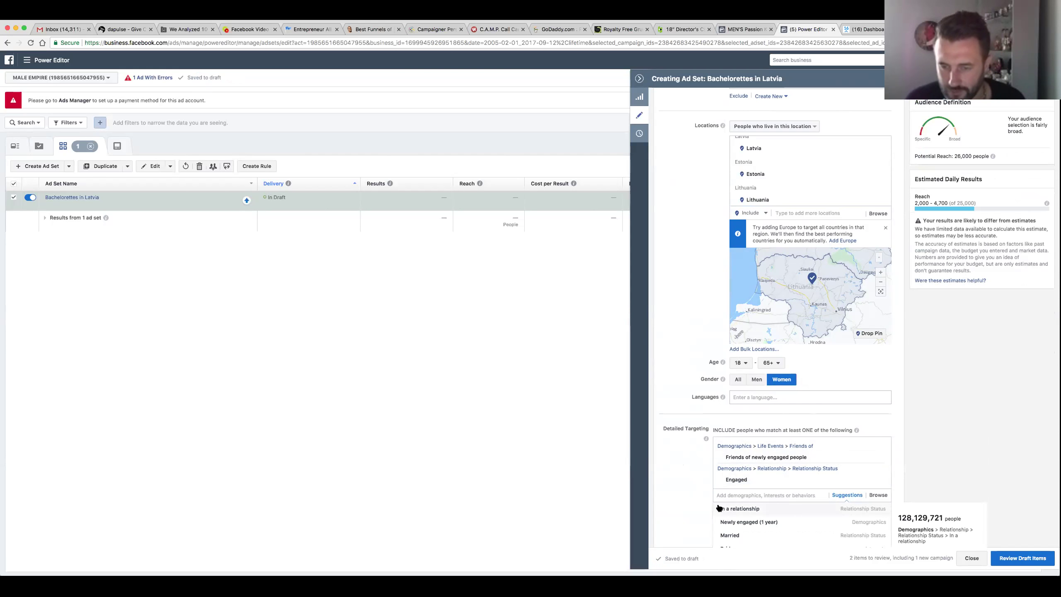
{"action": "scroll", "coordinate": [702, 499], "scroll_direction": "down", "scroll_amount": 2}
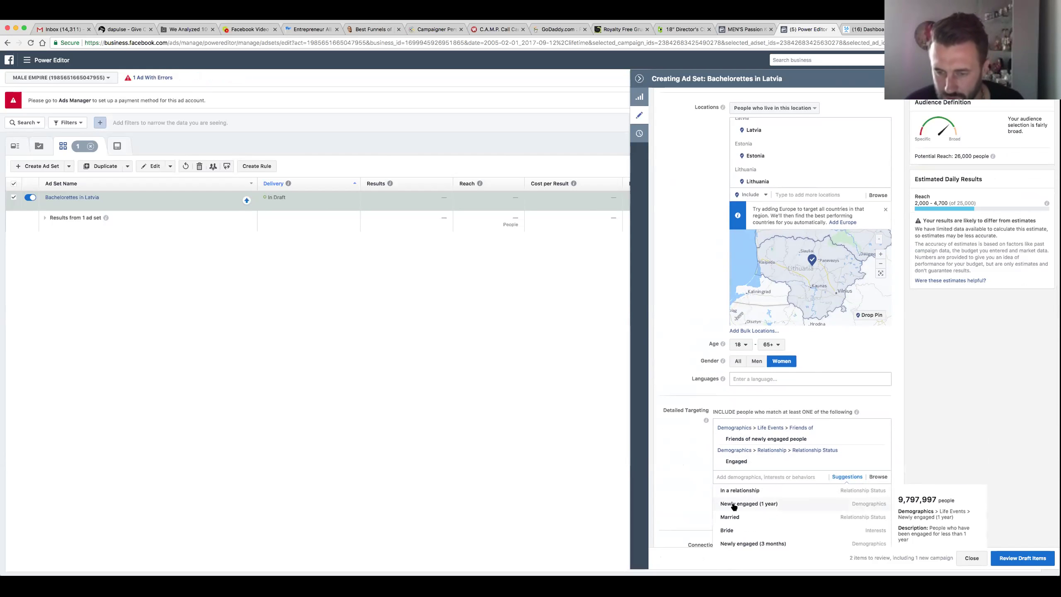
{"action": "left_click", "coordinate": [762, 503]}
{"action": "left_click", "coordinate": [848, 497]}
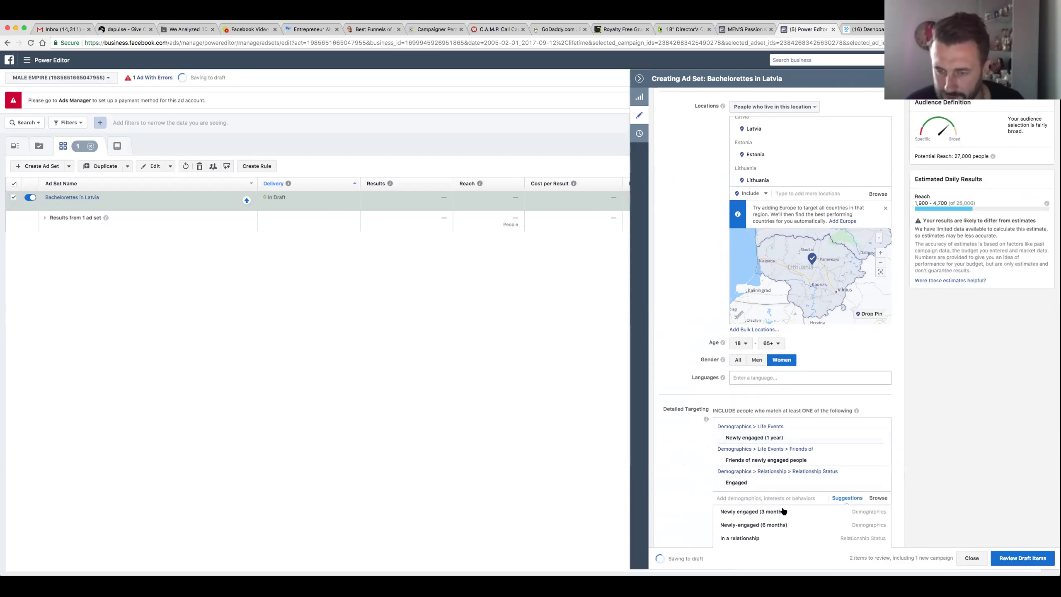
{"action": "left_click", "coordinate": [780, 509]}
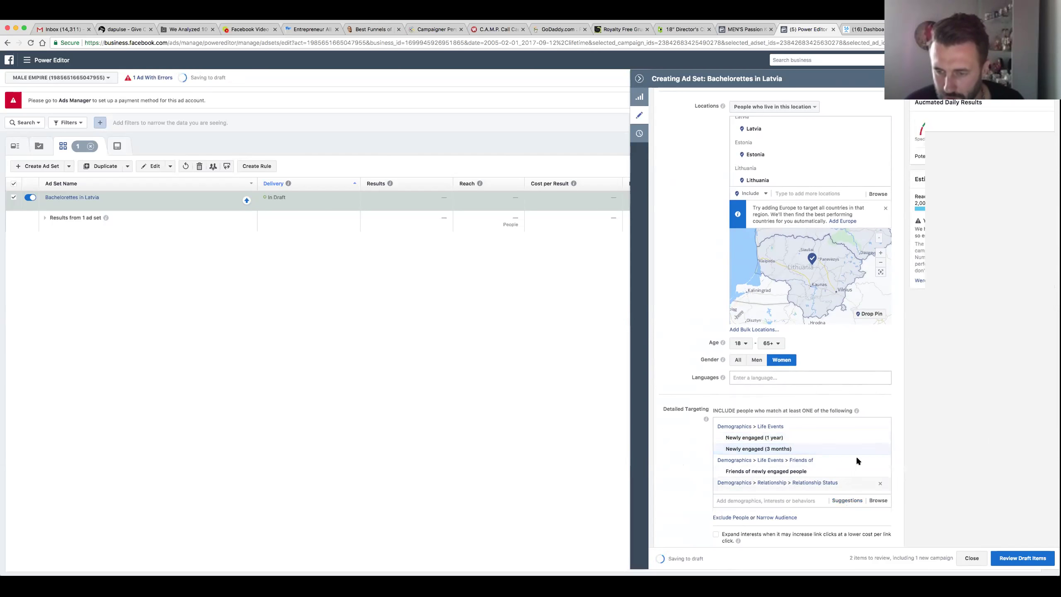
{"action": "left_click", "coordinate": [842, 500]}
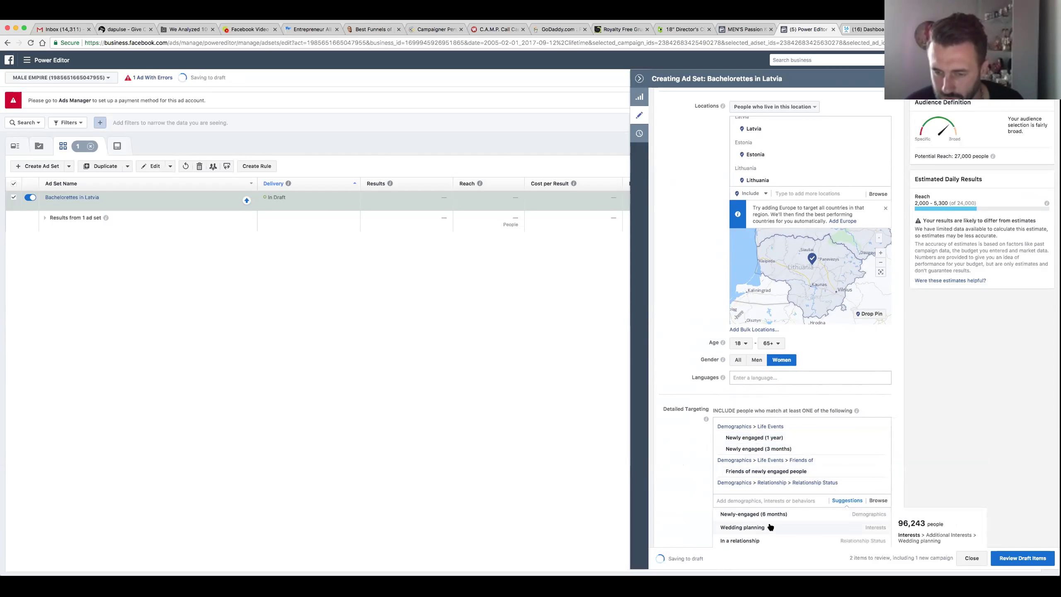
{"action": "left_click", "coordinate": [842, 501]}
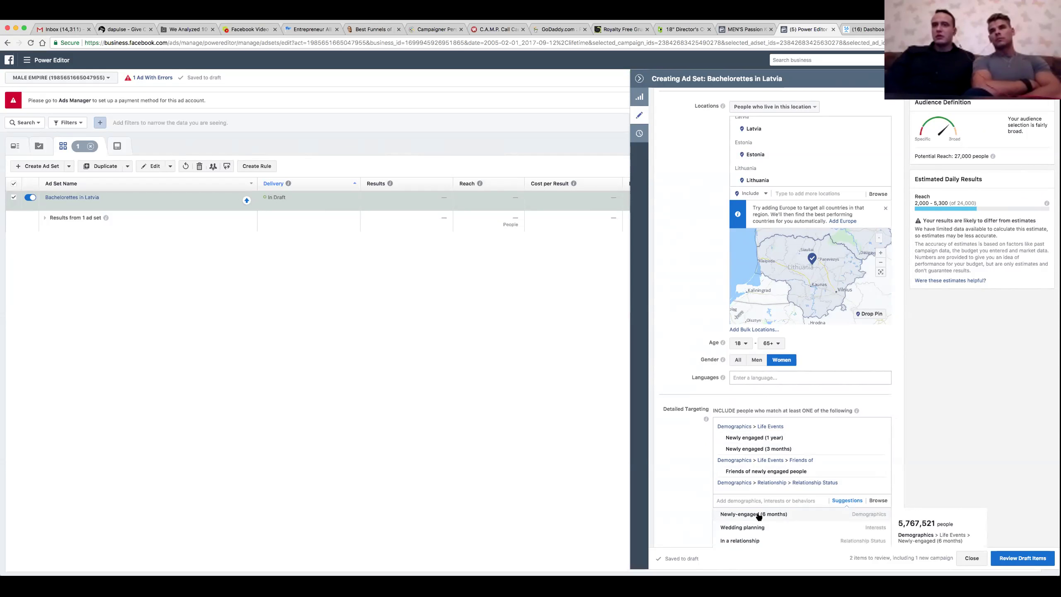
{"action": "left_click", "coordinate": [759, 514]}
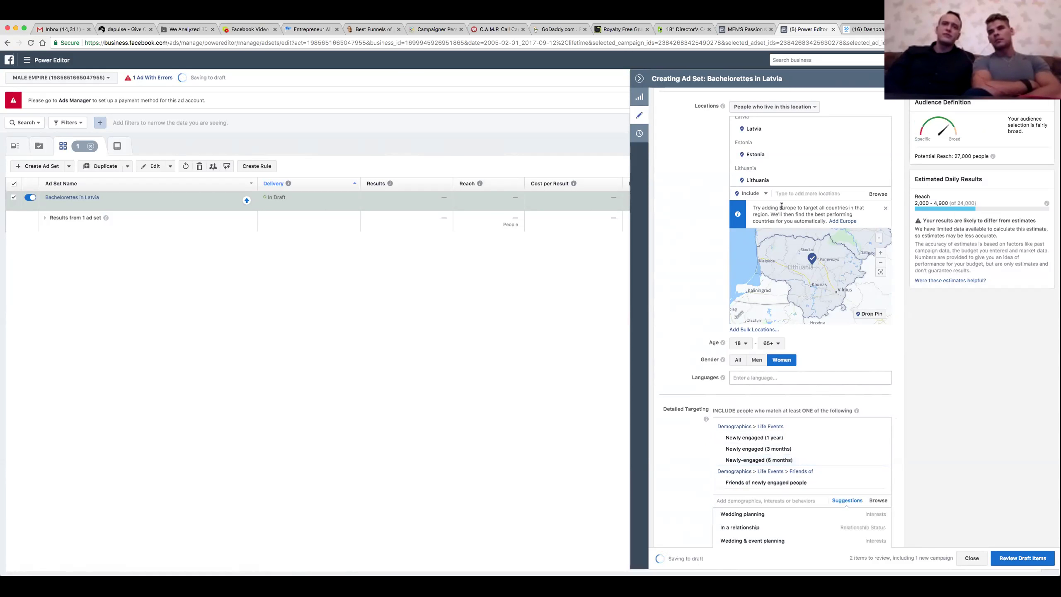
Step: Add the country Poland to the ad set's locations
{"action": "left_click", "coordinate": [789, 190]}
{"action": "type", "text": "POland"}
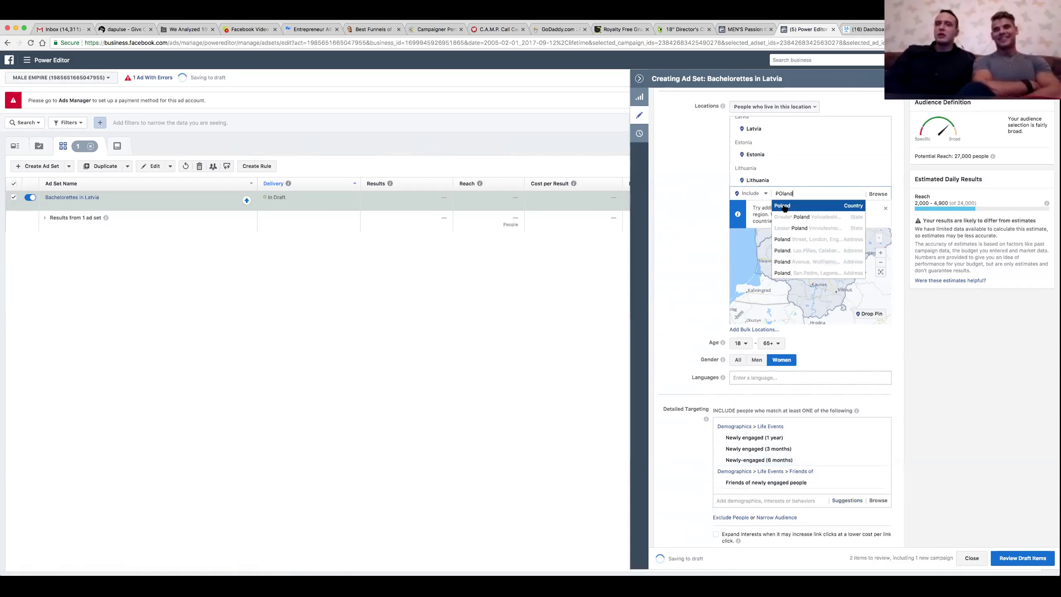
{"action": "left_click", "coordinate": [785, 206]}
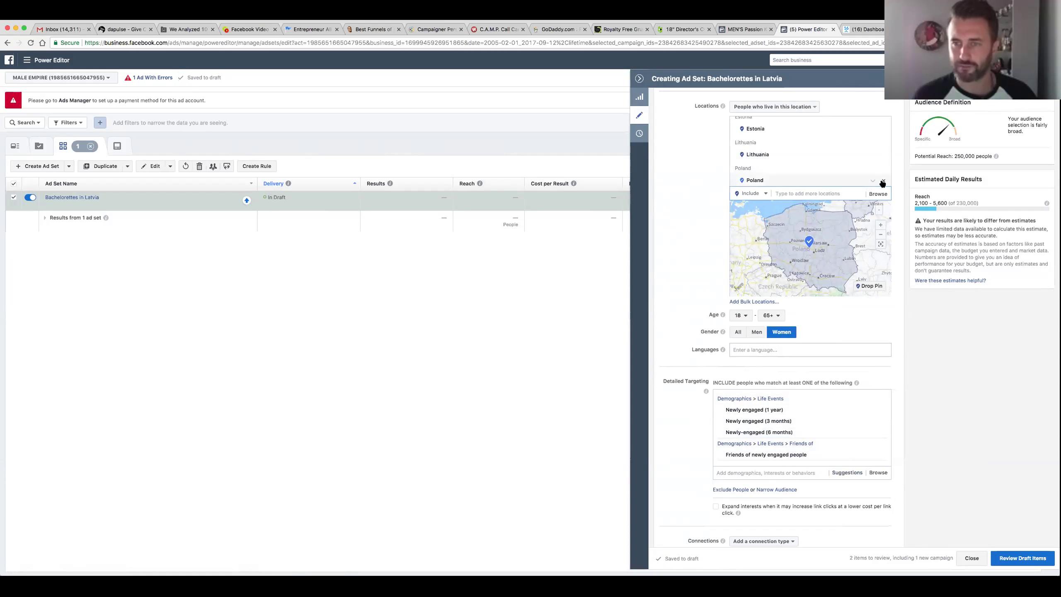
Step: Remove Poland, Estonia and Lithuania from the ad set's locations, keeping only Latvia
{"action": "left_click", "coordinate": [883, 181]}
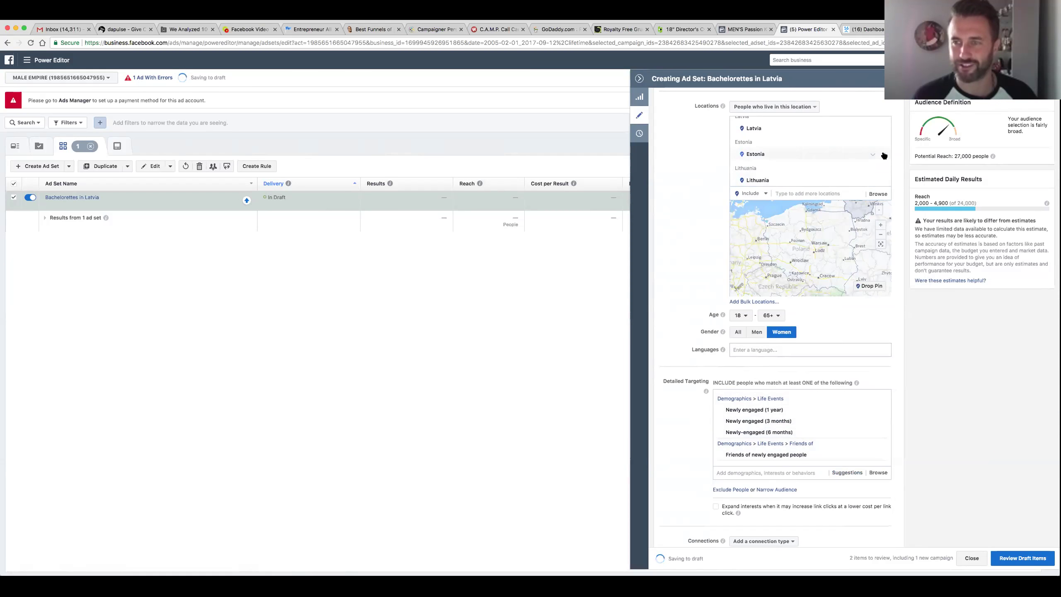
{"action": "left_click", "coordinate": [884, 154]}
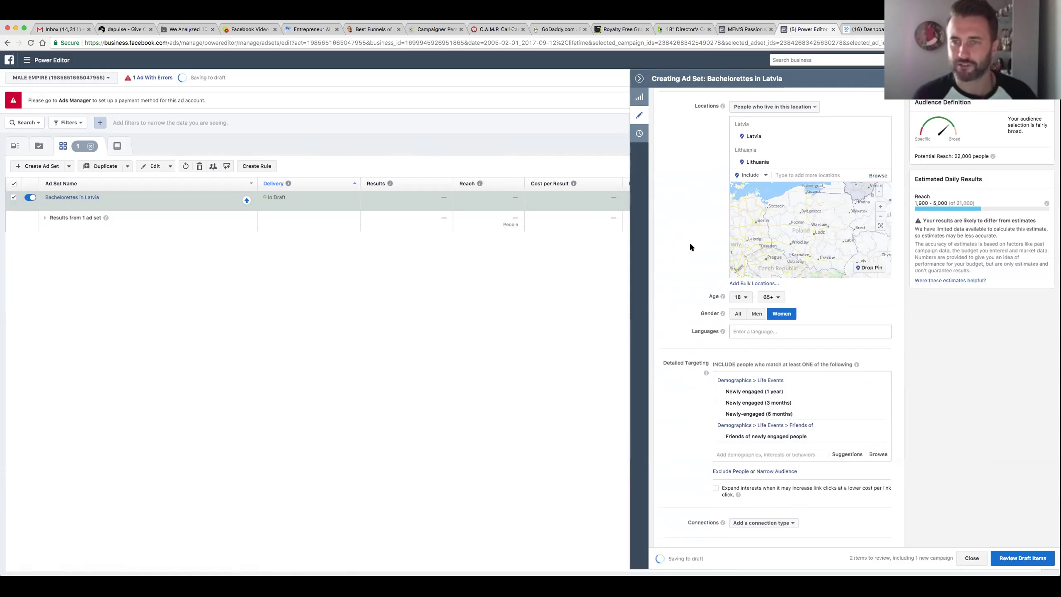
{"action": "scroll", "coordinate": [676, 252], "scroll_direction": "up", "scroll_amount": 2}
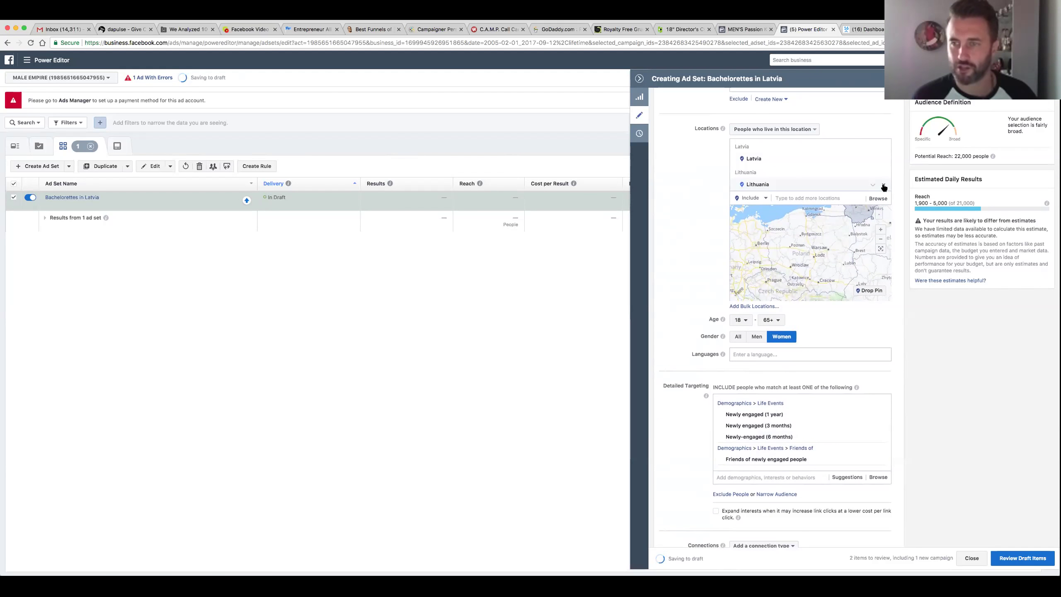
{"action": "left_click", "coordinate": [882, 183]}
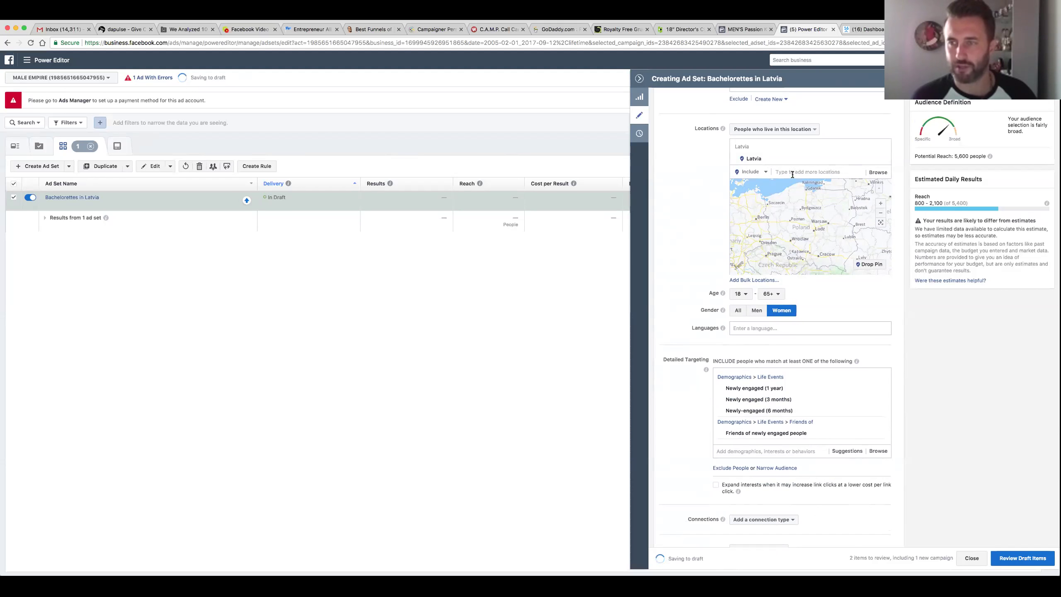
Step: Set the maximum age of the Bachelorettes in Latvia ad set's audience to 40
{"action": "mouse_move", "coordinate": [771, 394]}
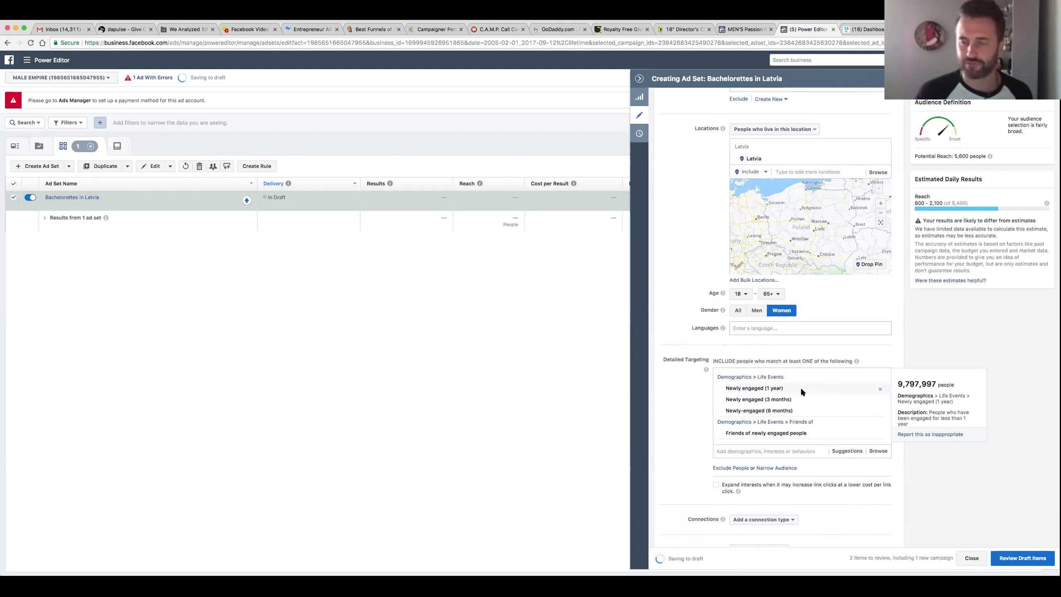
{"action": "mouse_move", "coordinate": [778, 415]}
{"action": "mouse_move", "coordinate": [808, 435]}
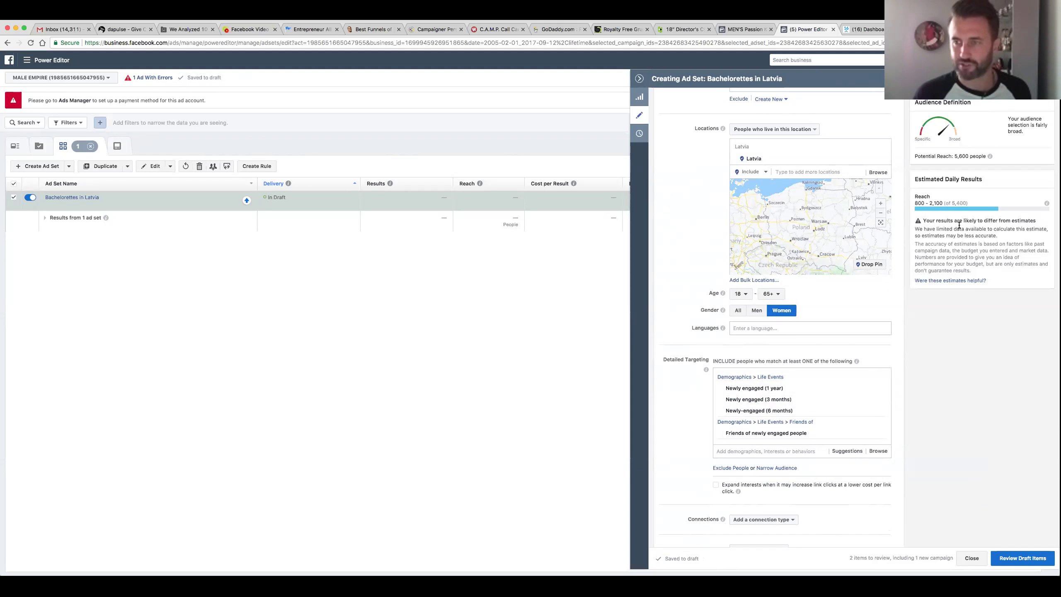
{"action": "left_click", "coordinate": [771, 294]}
{"action": "scroll", "coordinate": [774, 374], "scroll_direction": "up", "scroll_amount": 4}
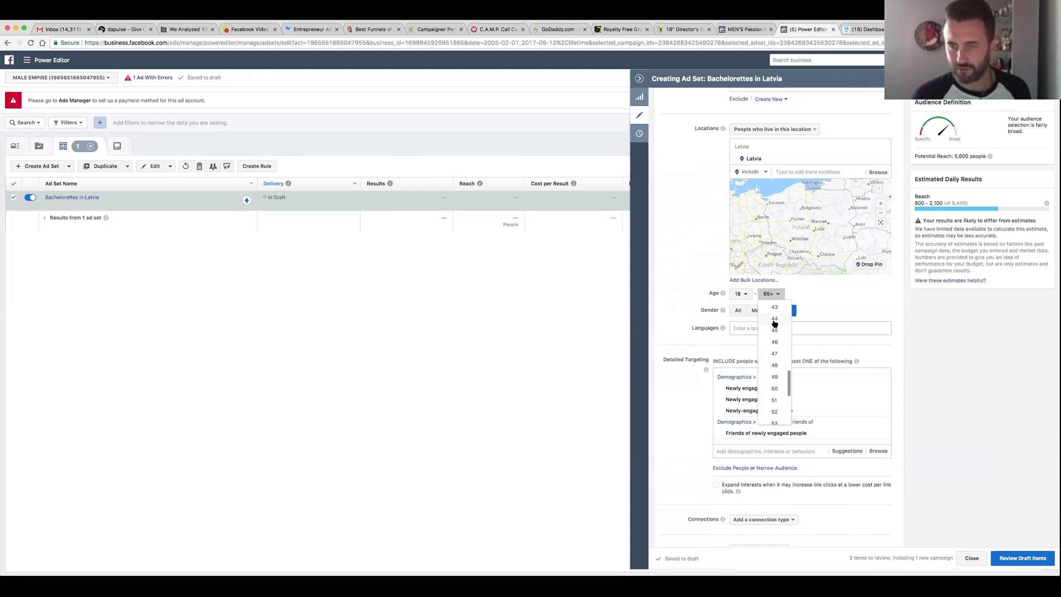
{"action": "scroll", "coordinate": [776, 324], "scroll_direction": "up", "scroll_amount": 2}
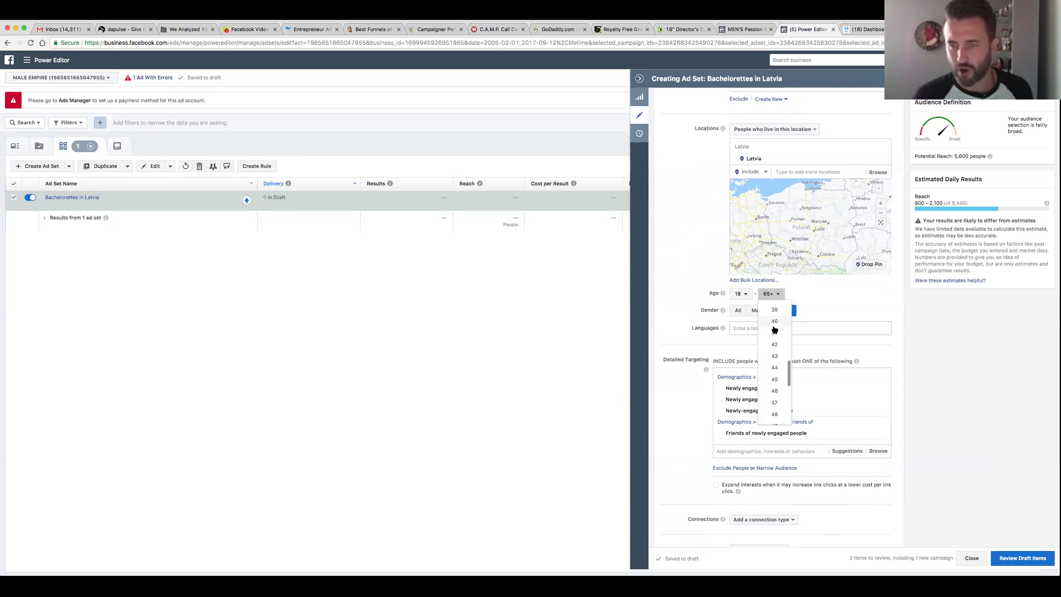
{"action": "left_click", "coordinate": [775, 322]}
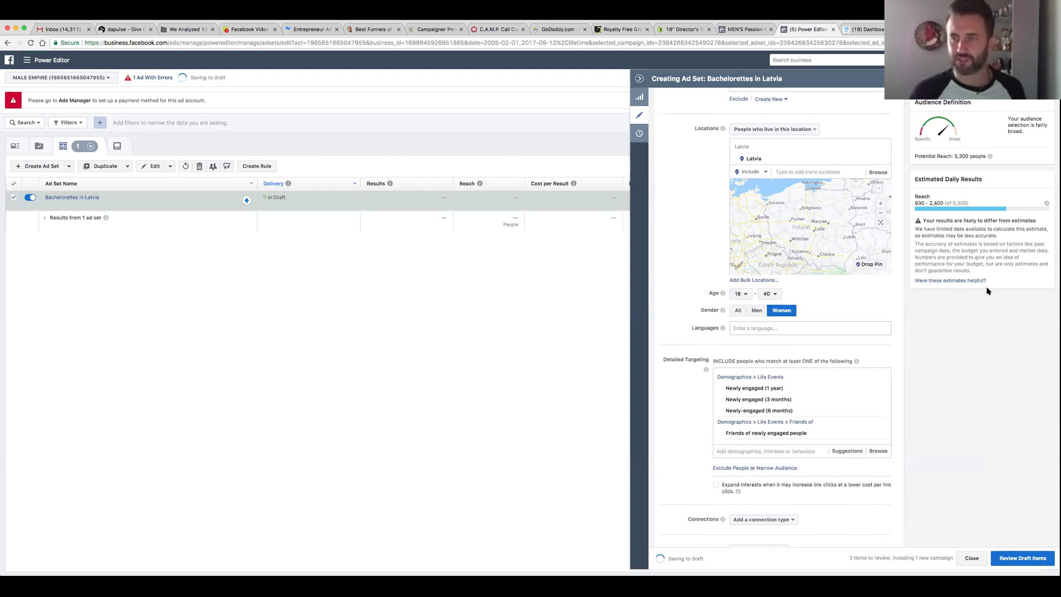
Step: Remove all life event, friends-of and relationship status entries from the ad set's detailed targeting
{"action": "mouse_move", "coordinate": [882, 382]}
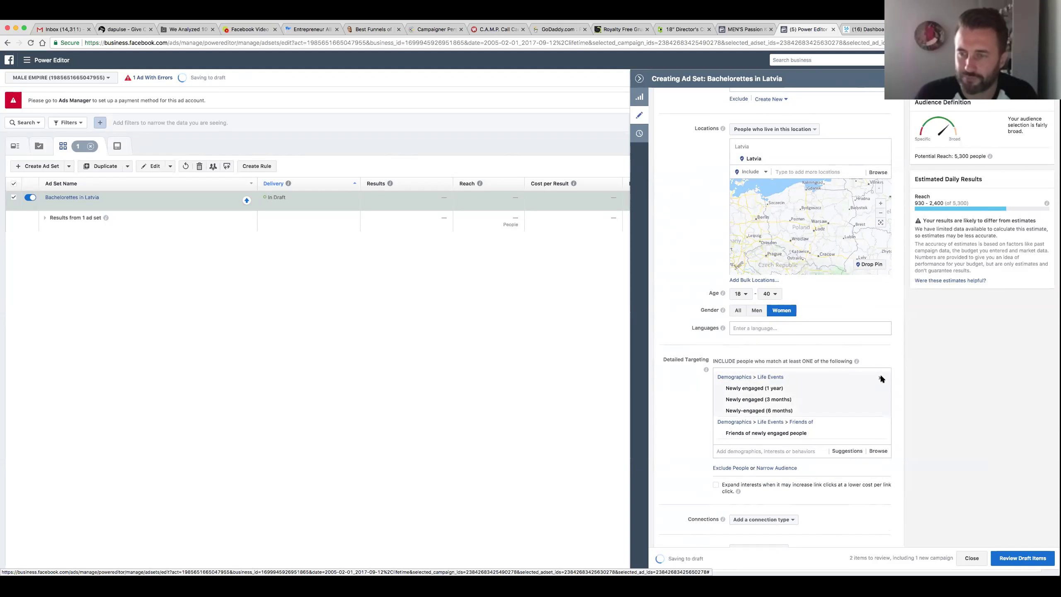
{"action": "left_click", "coordinate": [881, 377]}
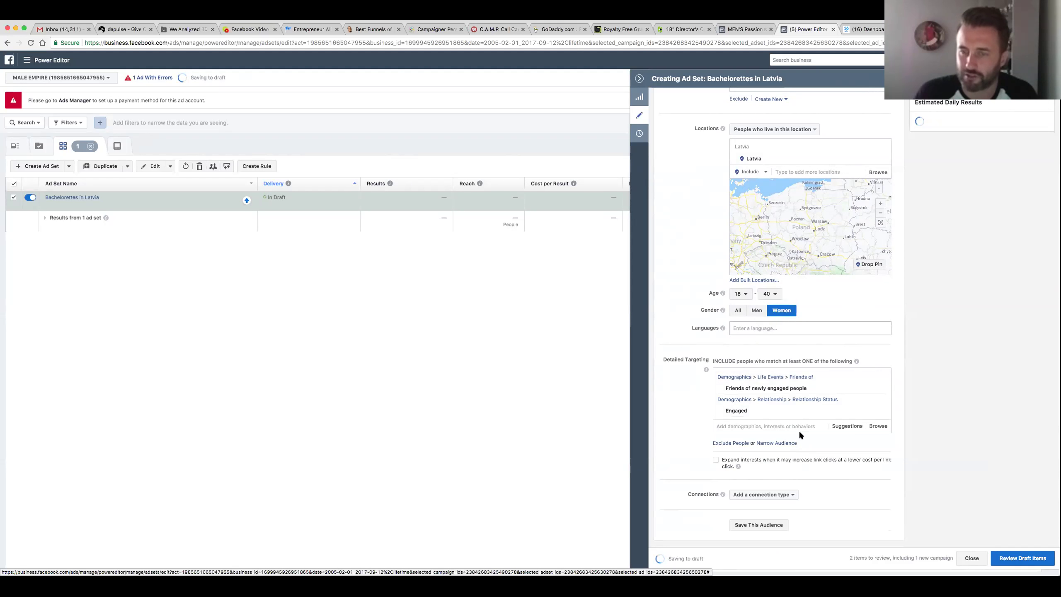
{"action": "left_click", "coordinate": [881, 379]}
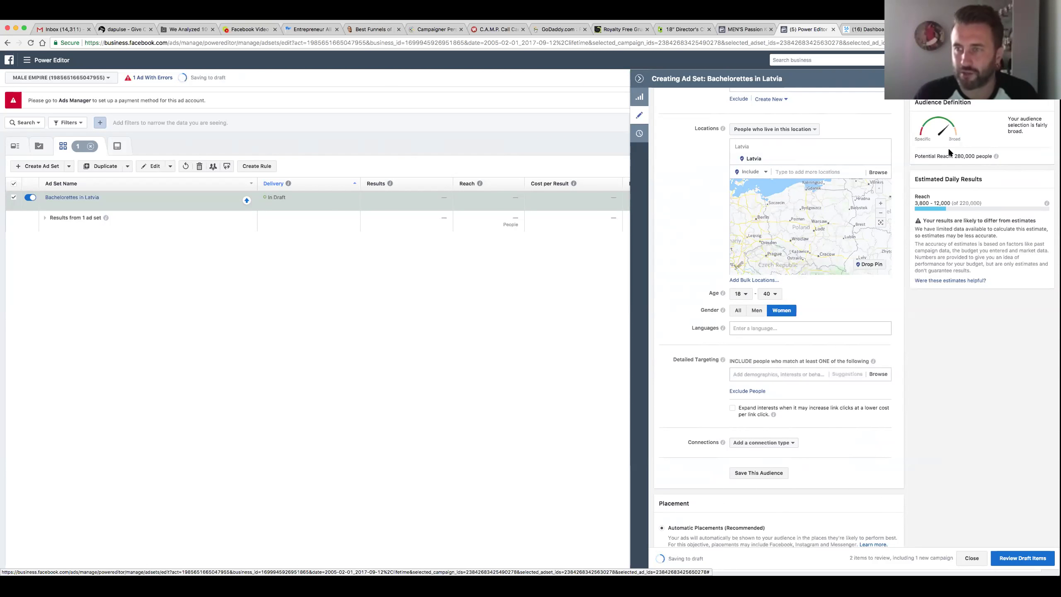
{"action": "mouse_move", "coordinate": [999, 154]}
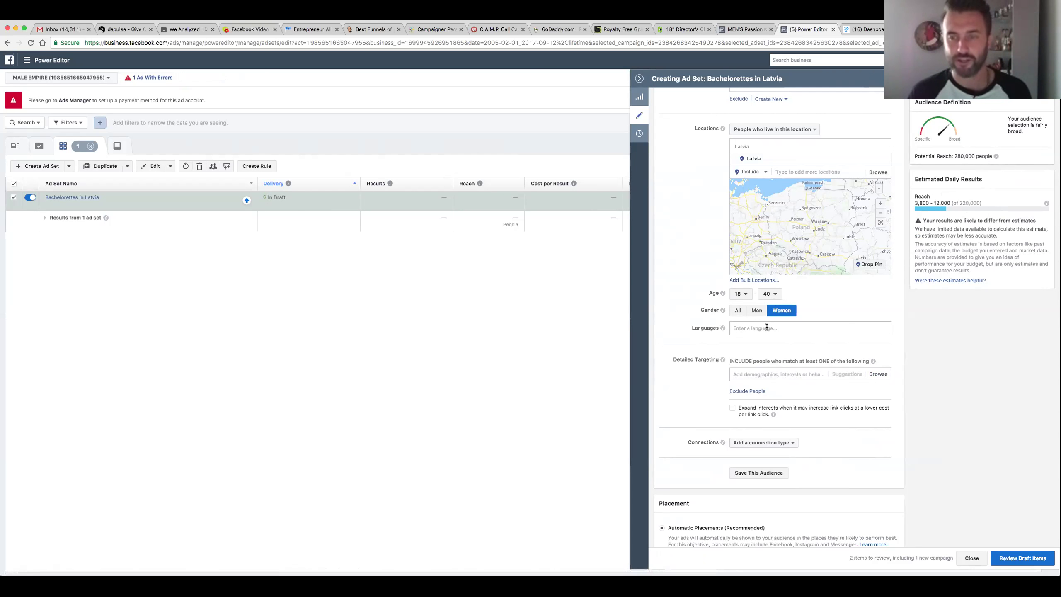
{"action": "left_click", "coordinate": [767, 372]}
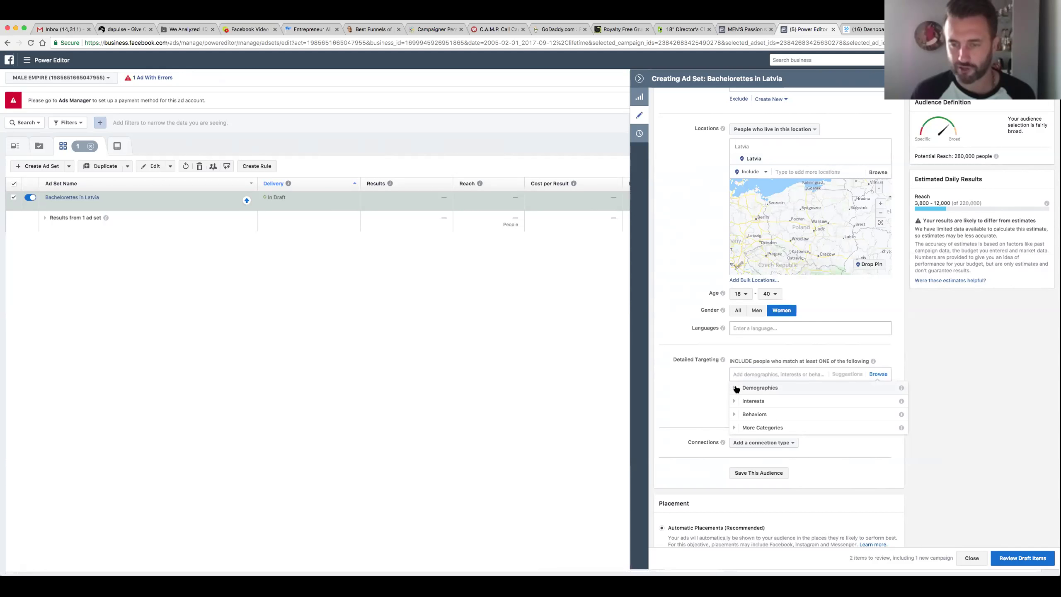
{"action": "left_click", "coordinate": [737, 388]}
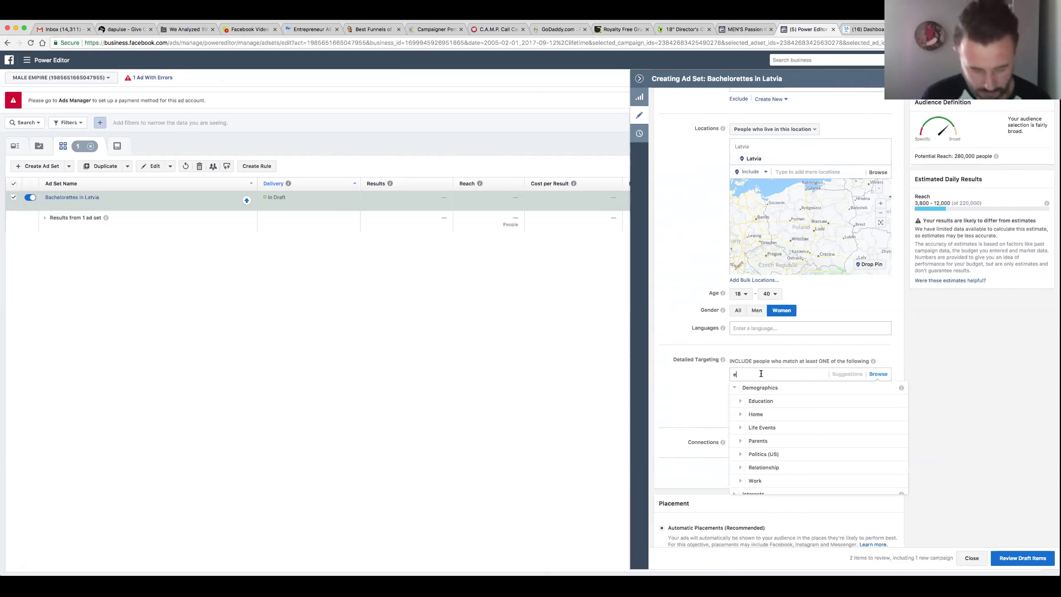
{"action": "type", "text": "engae"}
{"action": "key", "text": "BackSpace"}
{"action": "key", "text": "BackSpace"}
{"action": "key", "text": "BackSpace"}
{"action": "key", "text": "BackSpace"}
{"action": "key", "text": "BackSpace"}
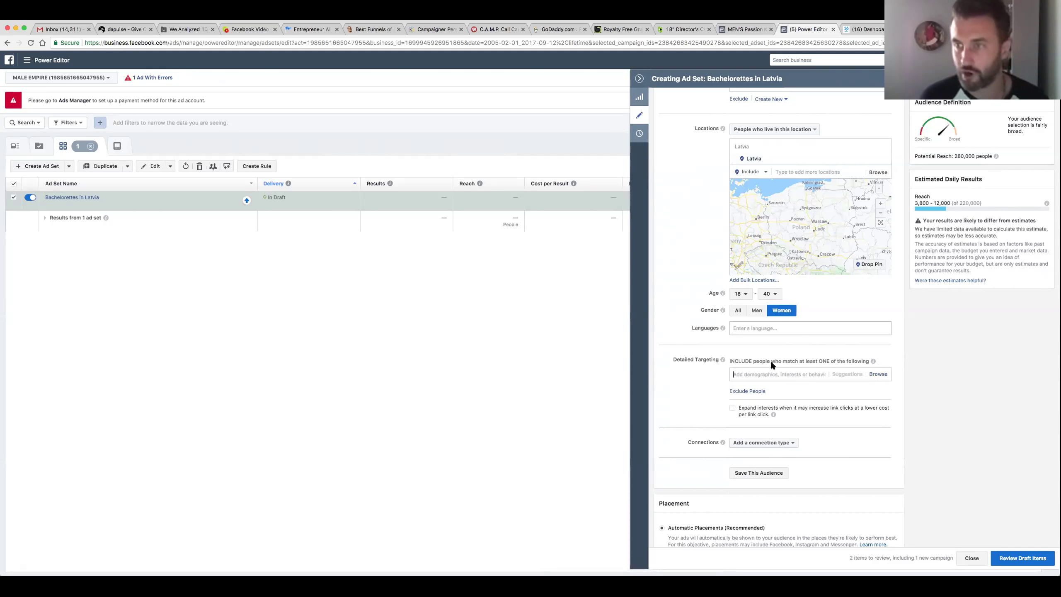
{"action": "left_click", "coordinate": [748, 373]}
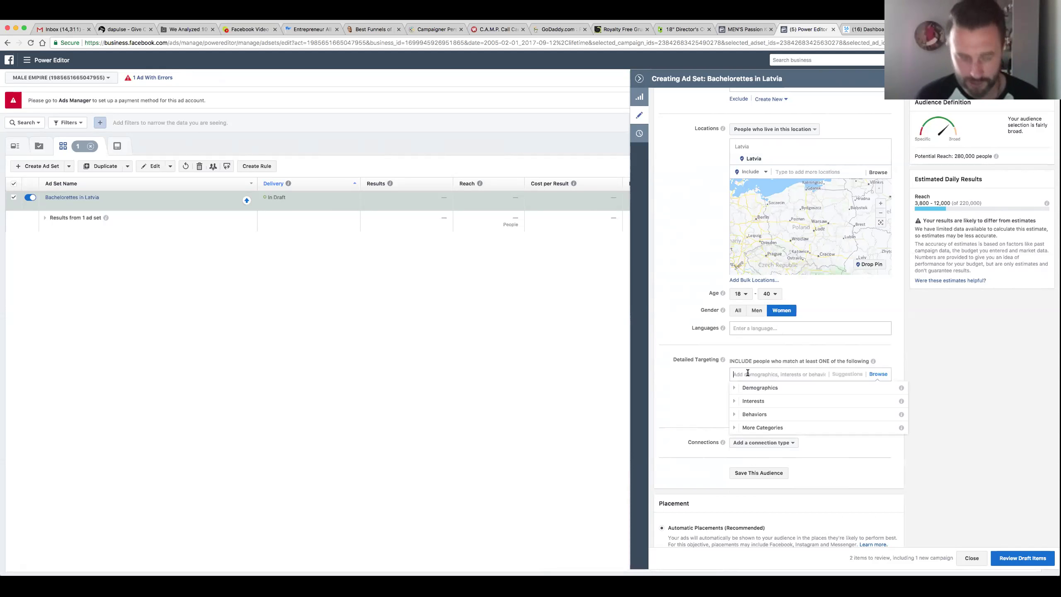
{"action": "type", "text": "edga"}
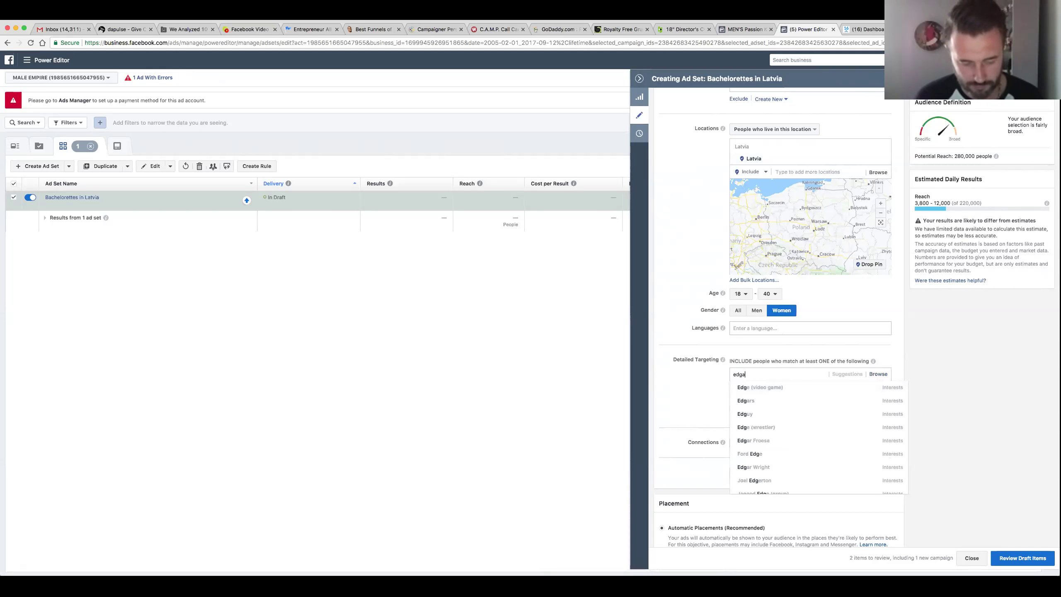
{"action": "key", "text": "BackSpace"}
{"action": "key", "text": "BackSpace"}
{"action": "key", "text": "BackSpace"}
{"action": "key", "text": "BackSpace"}
{"action": "key", "text": "BackSpace"}
{"action": "key", "text": "BackSpace"}
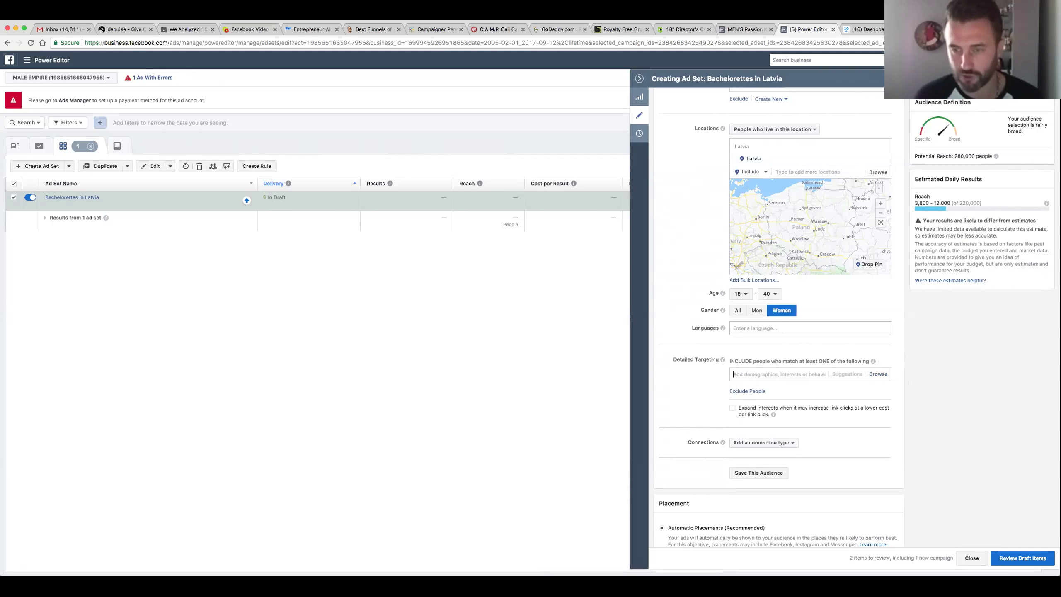
Step: Search the detailed targeting options for "enga" and add the relationship status Engaged
{"action": "left_click", "coordinate": [771, 375]}
{"action": "type", "text": "edg"}
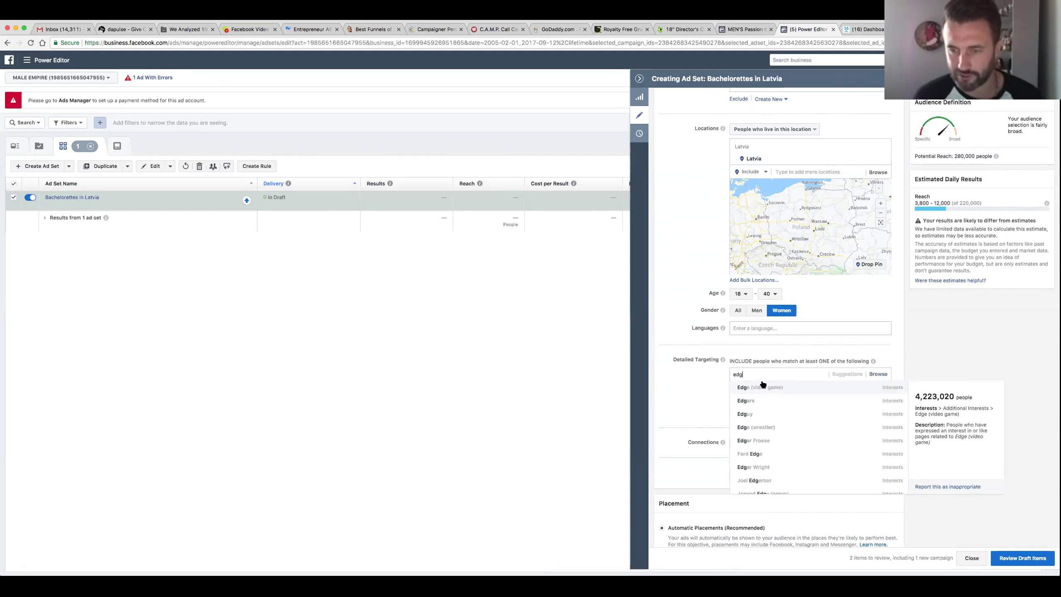
{"action": "key", "text": "BackSpace"}
{"action": "key", "text": "BackSpace"}
{"action": "key", "text": "BackSpace"}
{"action": "type", "text": "enga"}
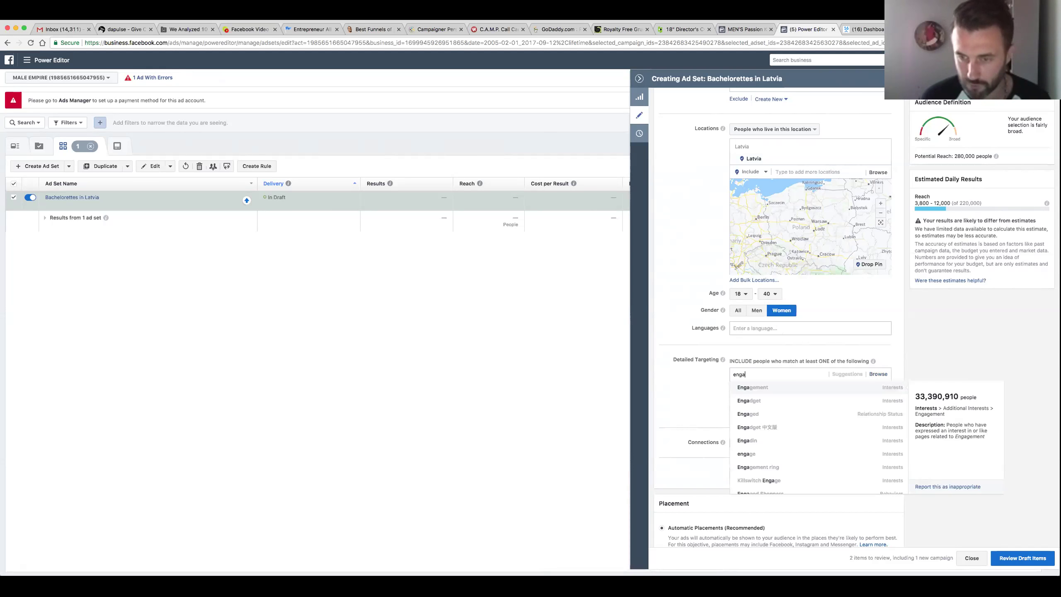
{"action": "left_click", "coordinate": [766, 407]}
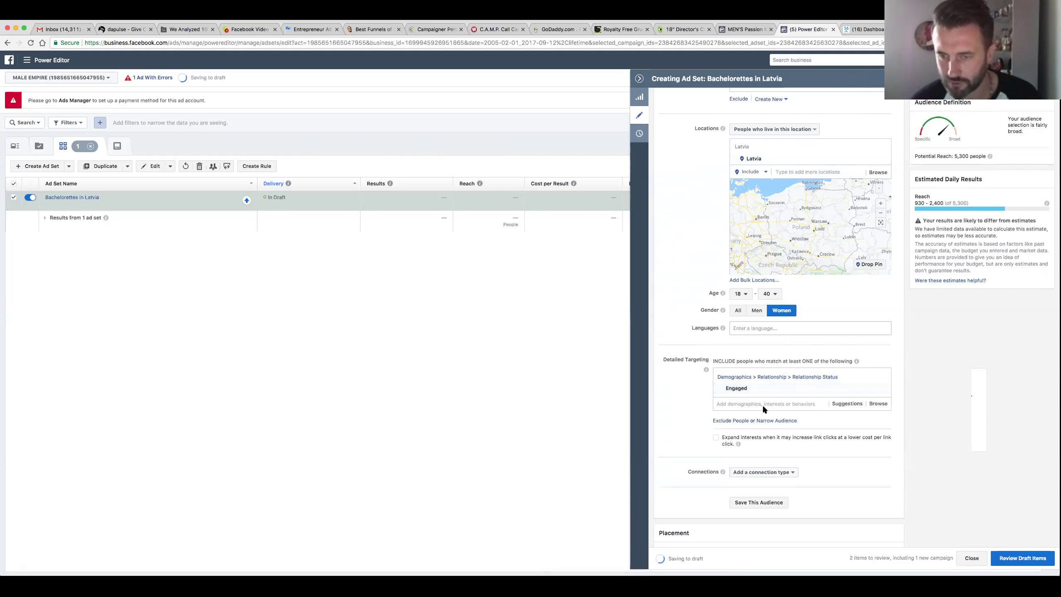
Step: Add the suggested life events "Newly engaged (1 year)", "Newly-engaged (6 months)" and "Newly engaged (3 months)" alongside the Engaged status
{"action": "left_click", "coordinate": [831, 405]}
{"action": "left_click", "coordinate": [748, 443]}
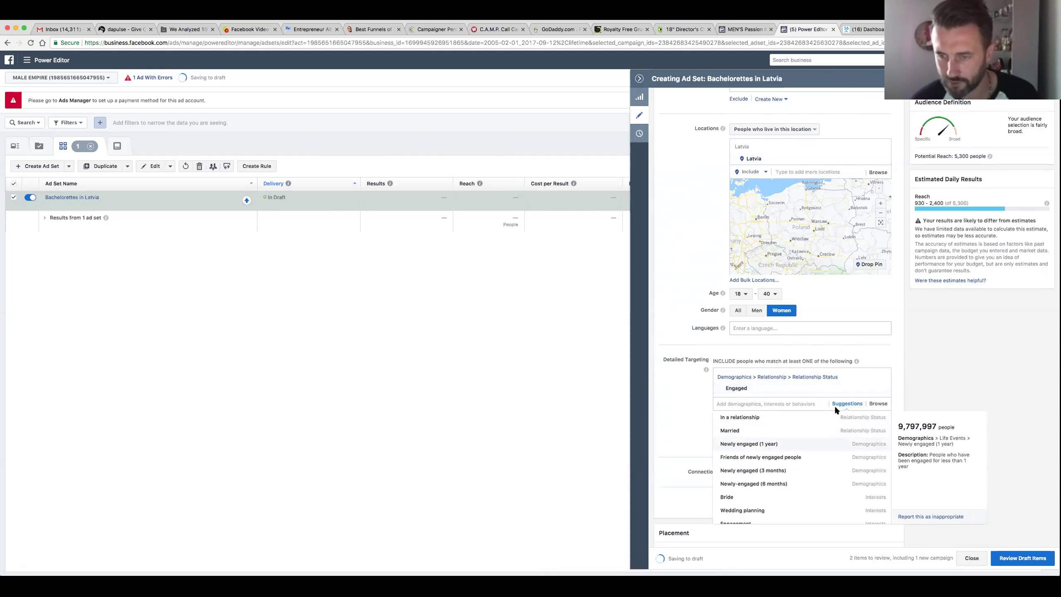
{"action": "left_click", "coordinate": [838, 427]}
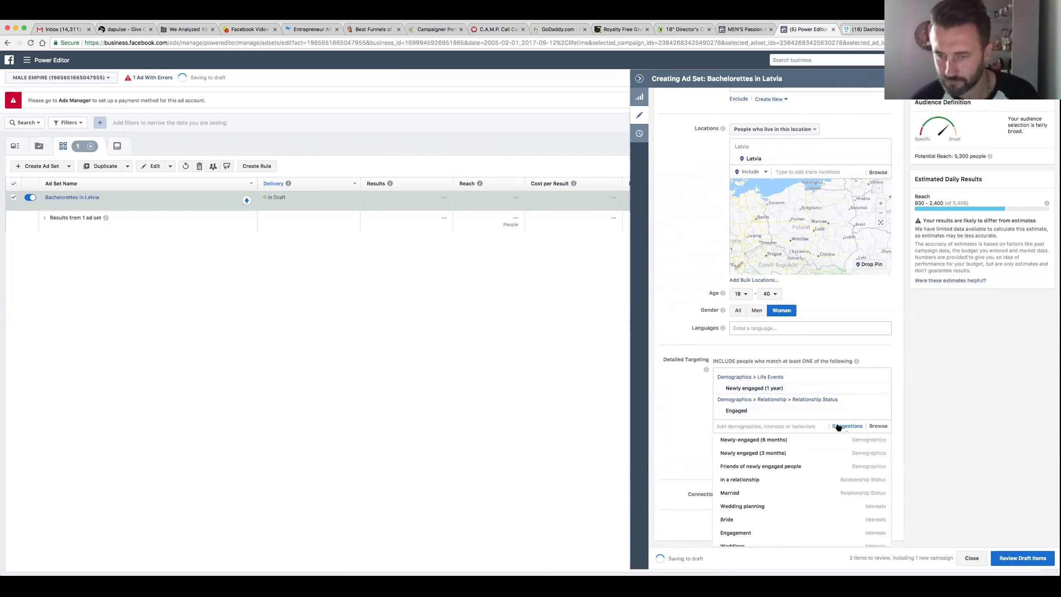
{"action": "left_click", "coordinate": [796, 444]}
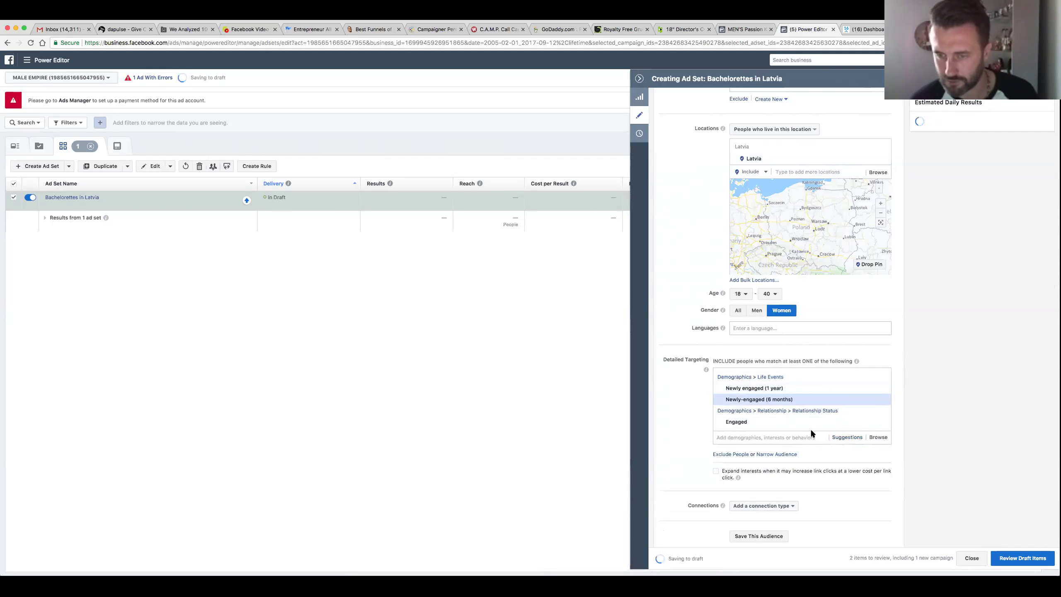
{"action": "left_click", "coordinate": [837, 438]}
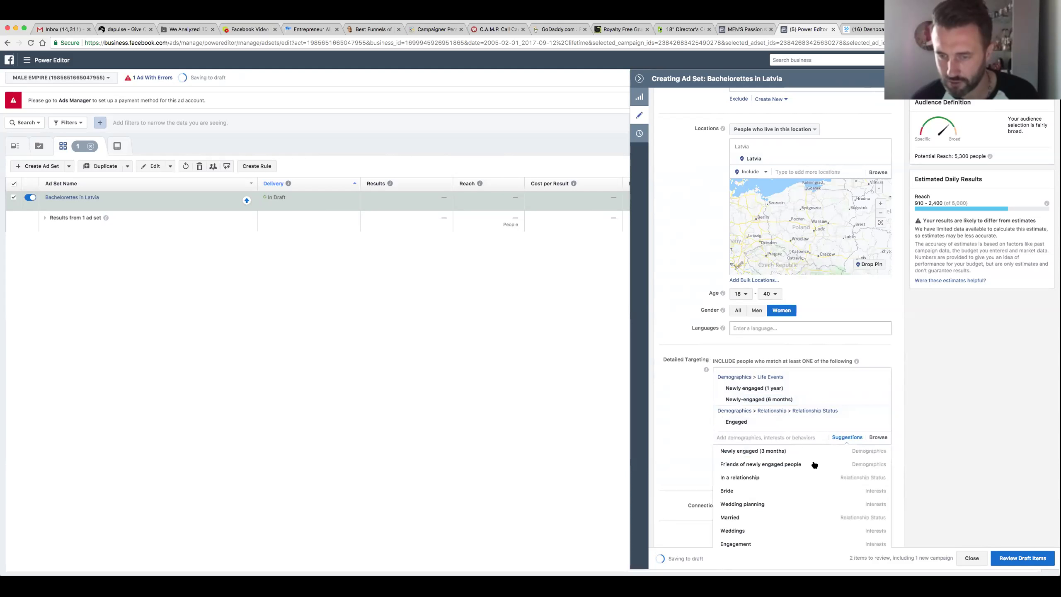
{"action": "left_click", "coordinate": [790, 450]}
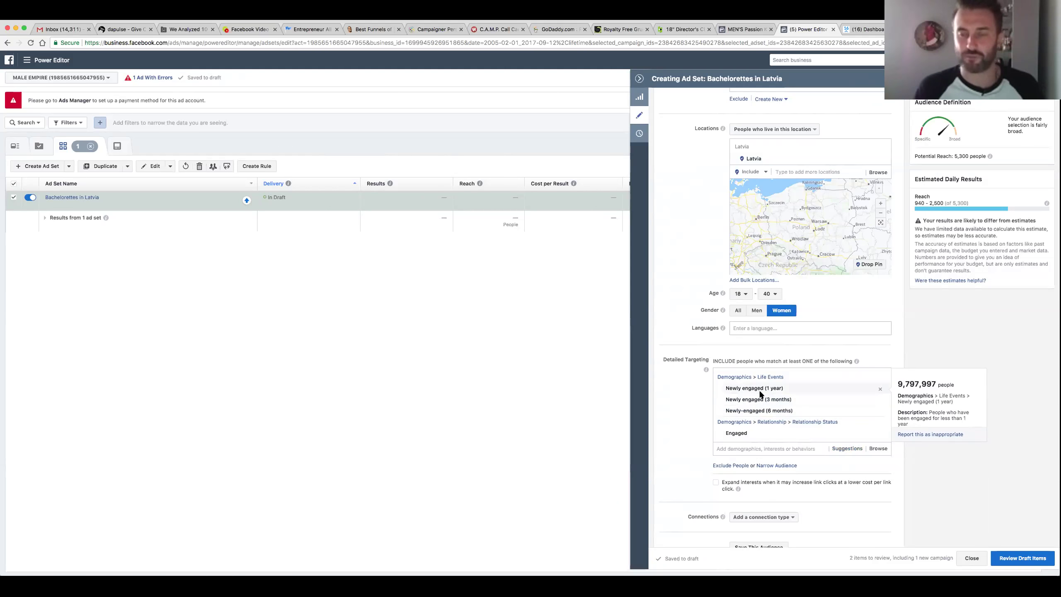
Step: Add the suggested demographic "Friends of newly engaged people" to the ad set's detailed targeting
{"action": "mouse_move", "coordinate": [792, 408]}
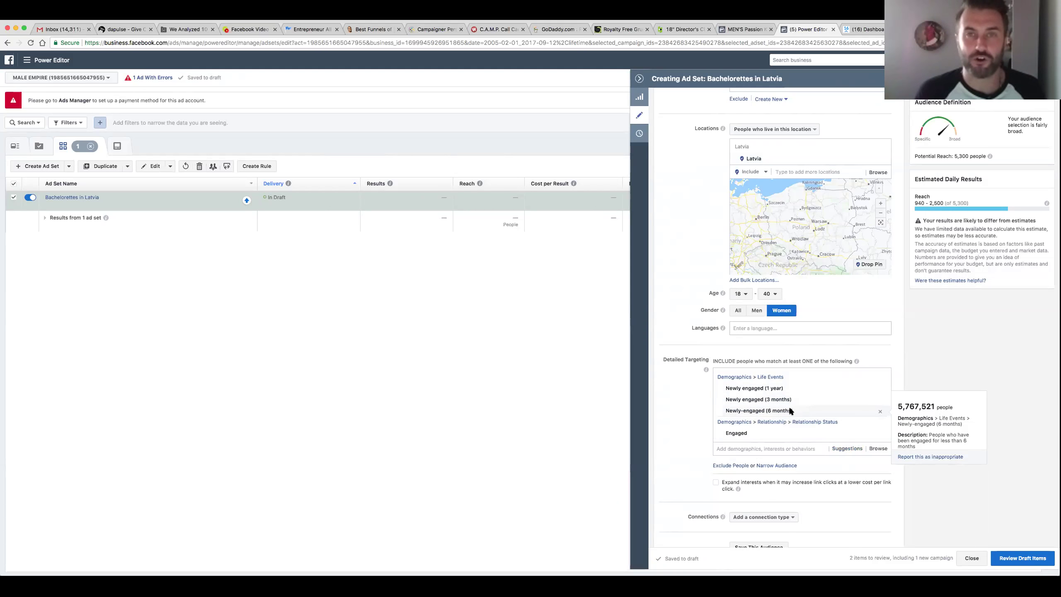
{"action": "mouse_move", "coordinate": [799, 436]}
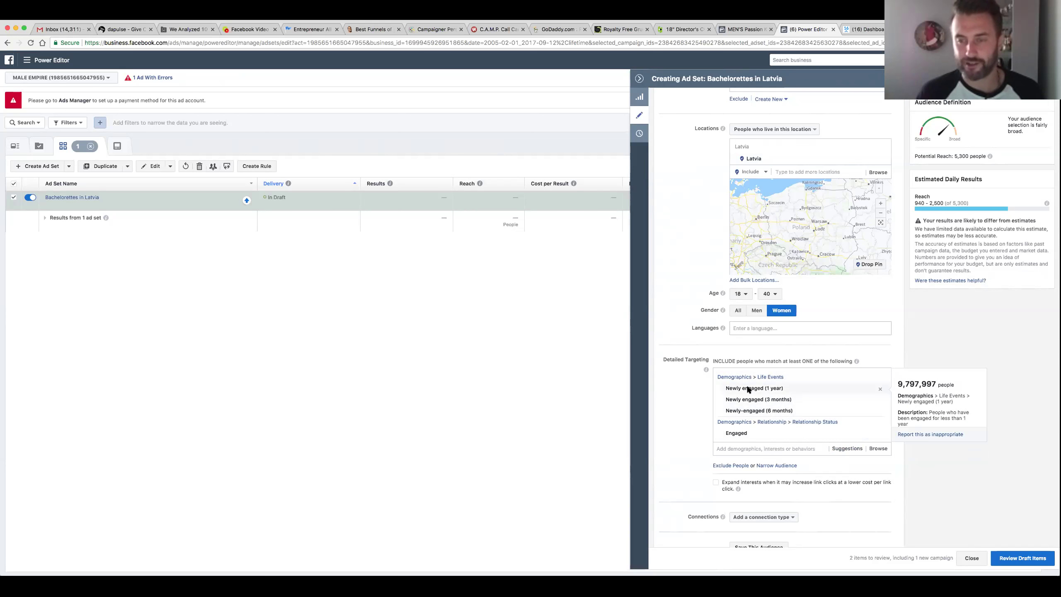
{"action": "left_click", "coordinate": [848, 448]}
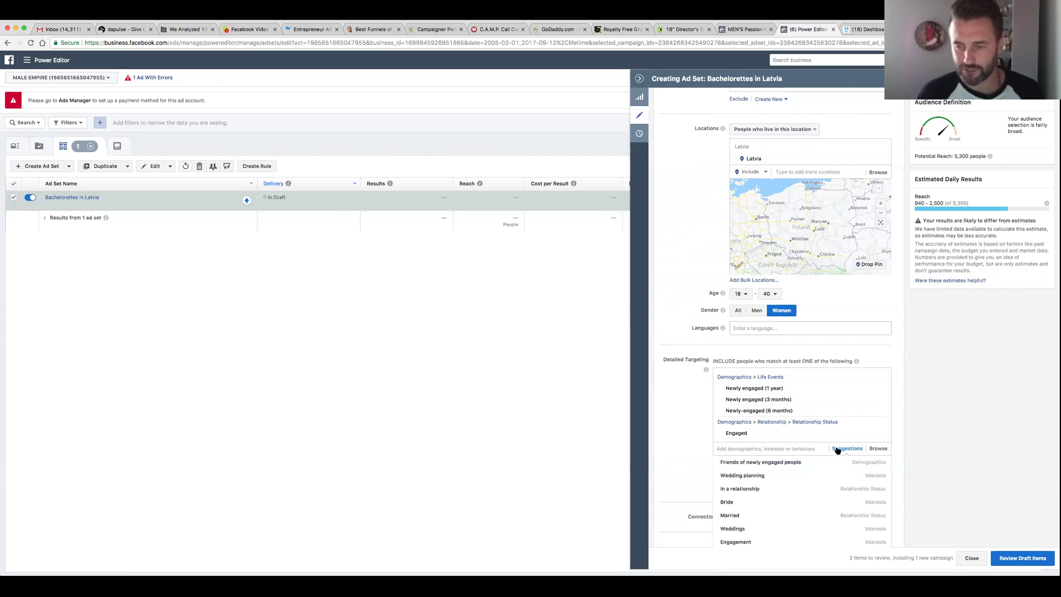
{"action": "left_click", "coordinate": [804, 463]}
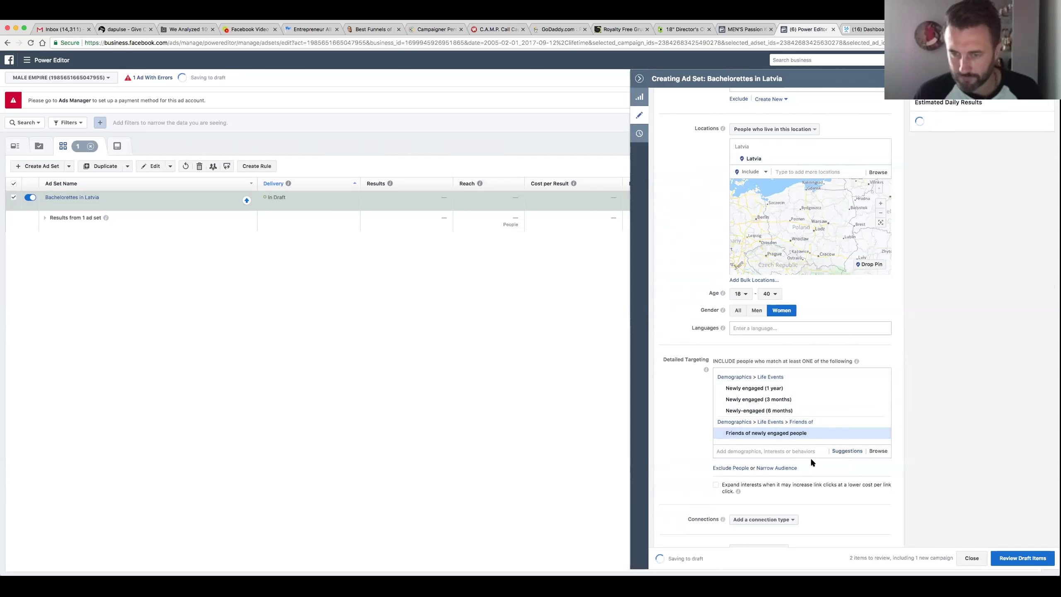
Step: Try adding the suggested interest Bride to the detailed targeting, and remove it again
{"action": "left_click", "coordinate": [846, 451]}
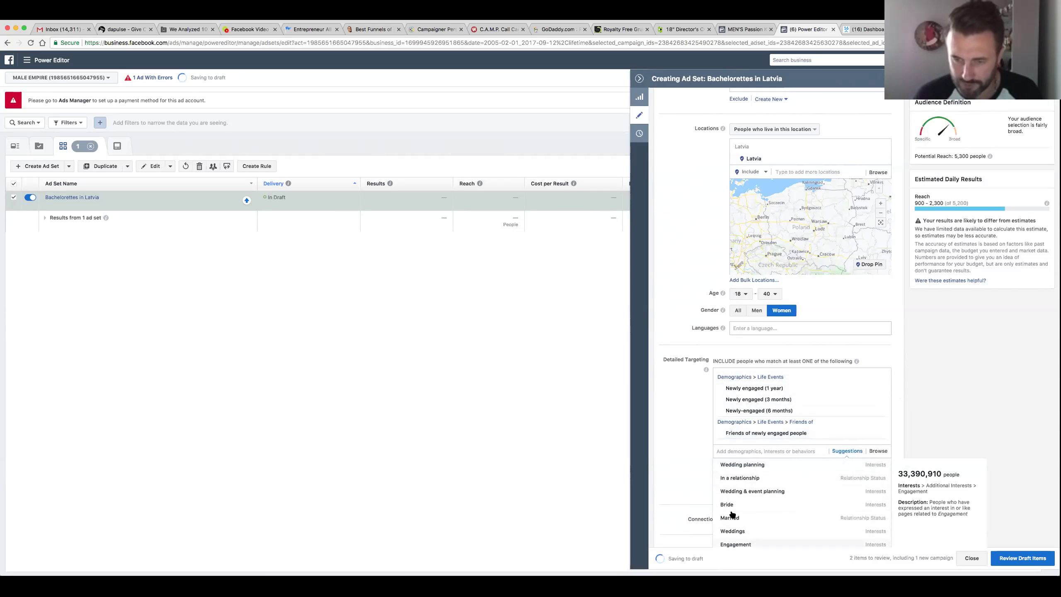
{"action": "left_click", "coordinate": [848, 451]}
{"action": "mouse_move", "coordinate": [753, 504]}
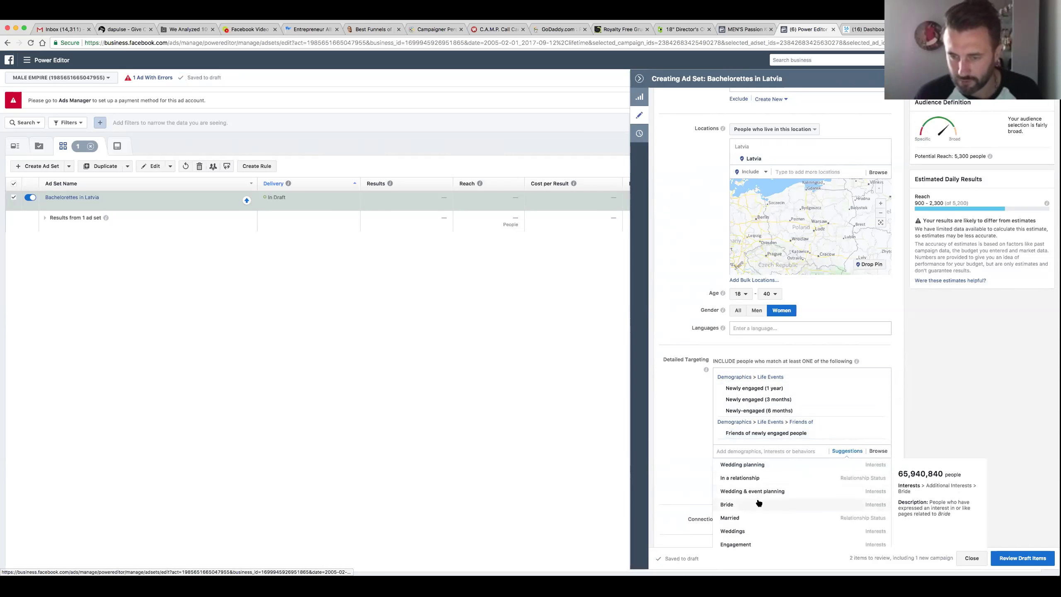
{"action": "left_click", "coordinate": [753, 505]}
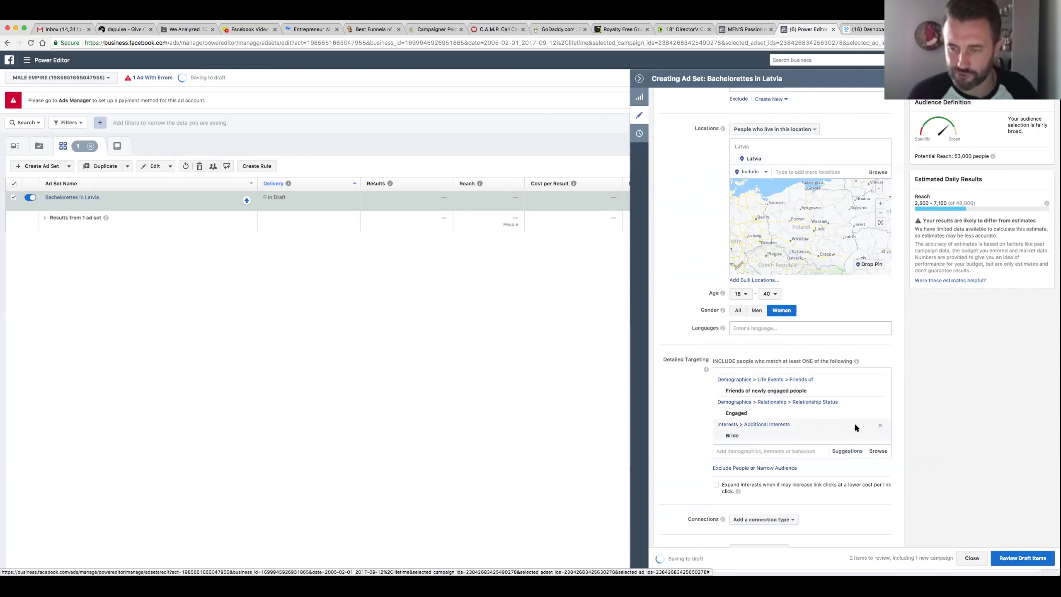
{"action": "left_click", "coordinate": [880, 425]}
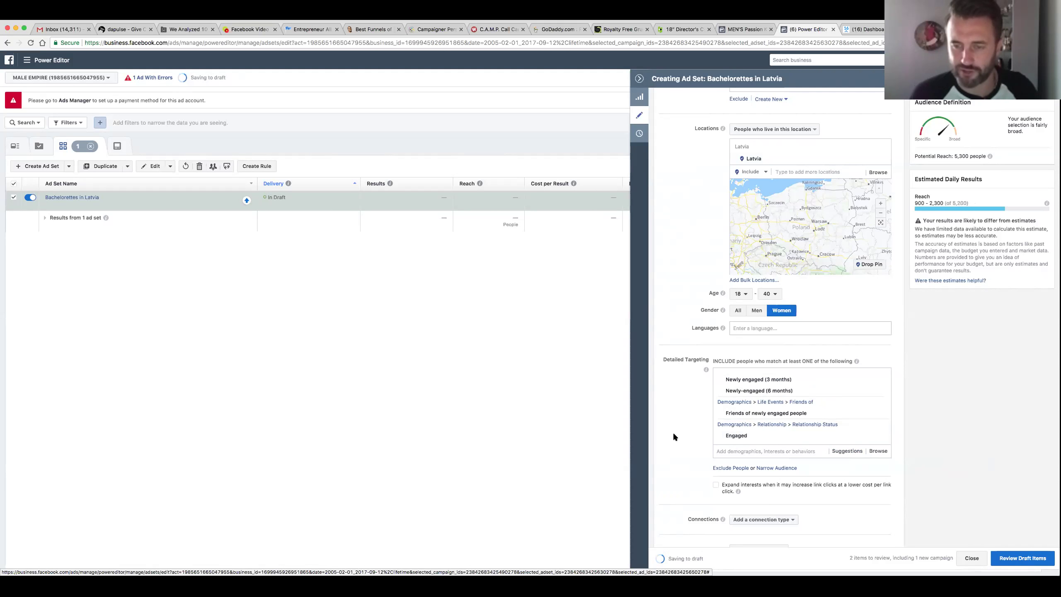
{"action": "mouse_move", "coordinate": [779, 382]}
{"action": "scroll", "coordinate": [779, 399], "scroll_direction": "up", "scroll_amount": 4}
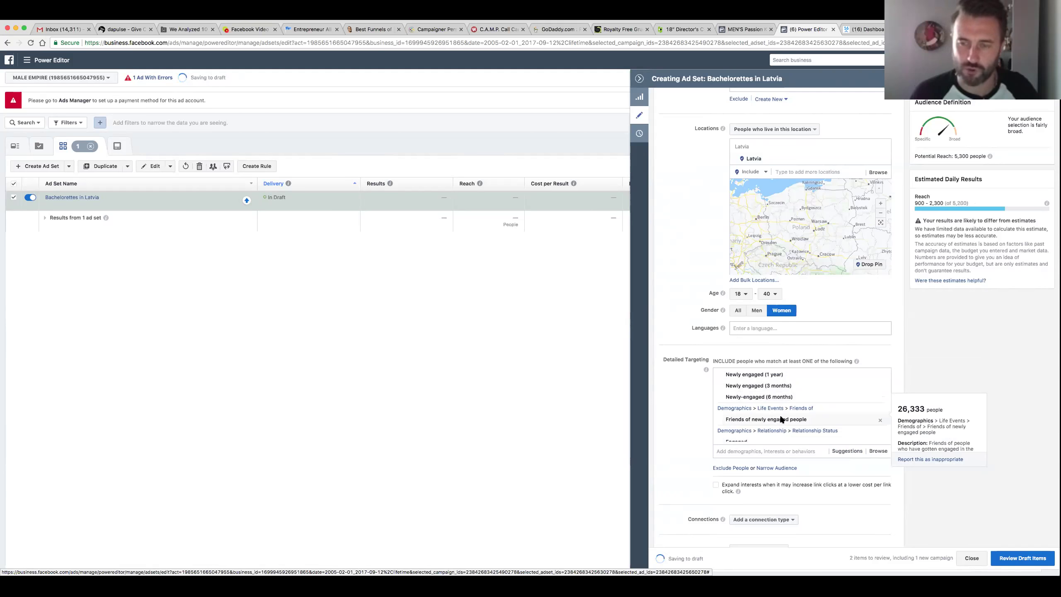
{"action": "scroll", "coordinate": [780, 415], "scroll_direction": "down", "scroll_amount": 2}
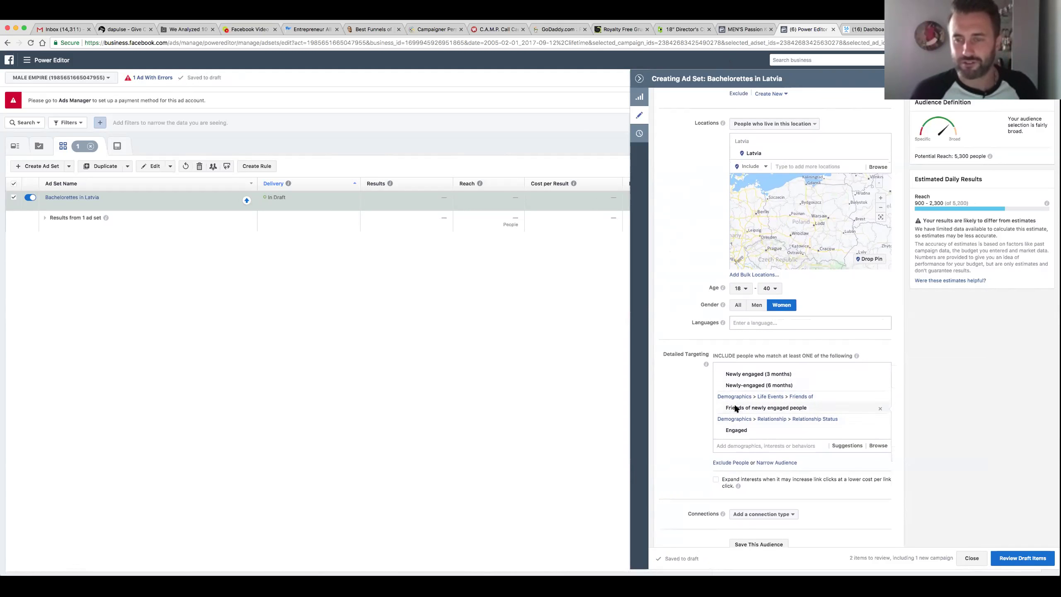
{"action": "mouse_move", "coordinate": [950, 385]}
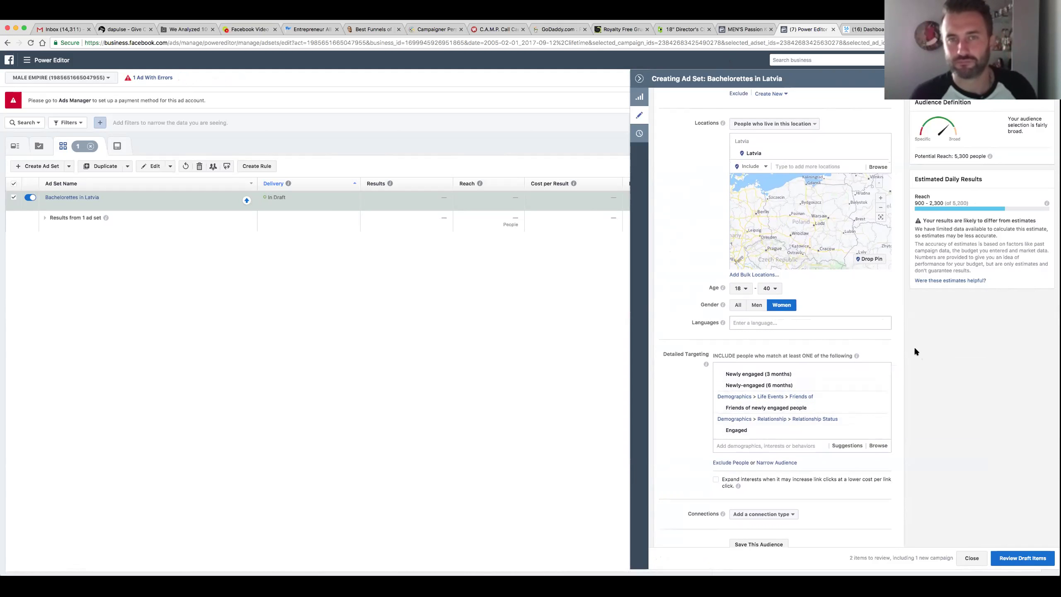
{"action": "mouse_move", "coordinate": [783, 389]}
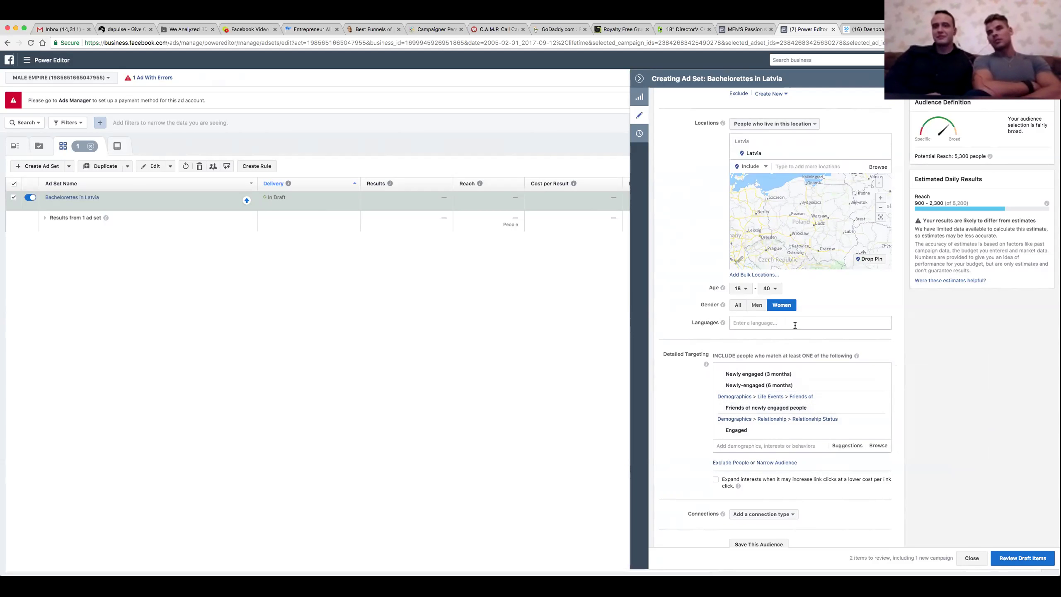
Step: Try adding English (All) as a language for the ad set's audience, and remove it again
{"action": "left_click", "coordinate": [766, 325]}
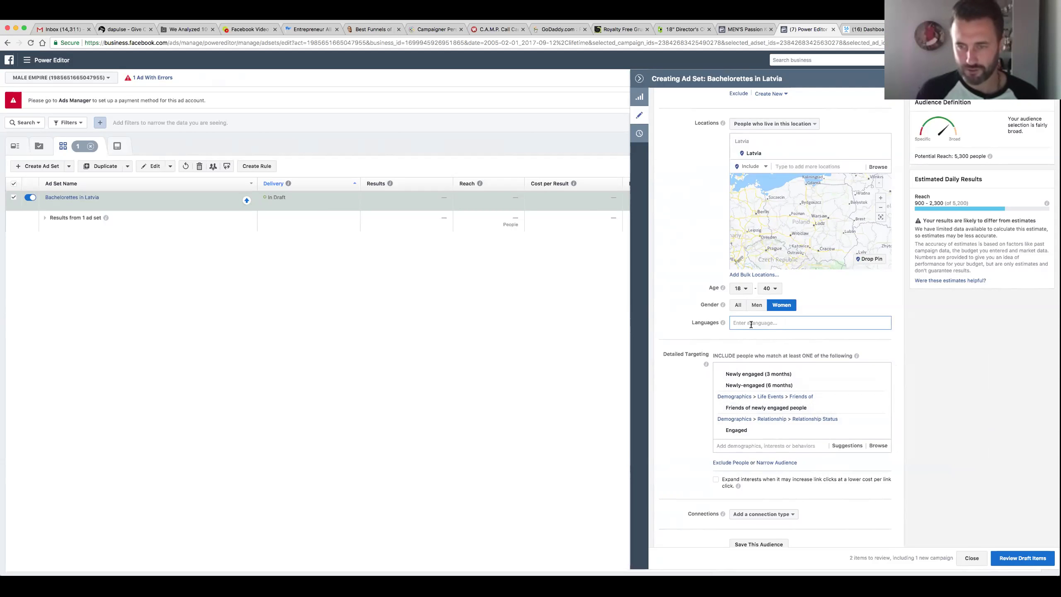
{"action": "scroll", "coordinate": [784, 153], "scroll_direction": "up", "scroll_amount": 3}
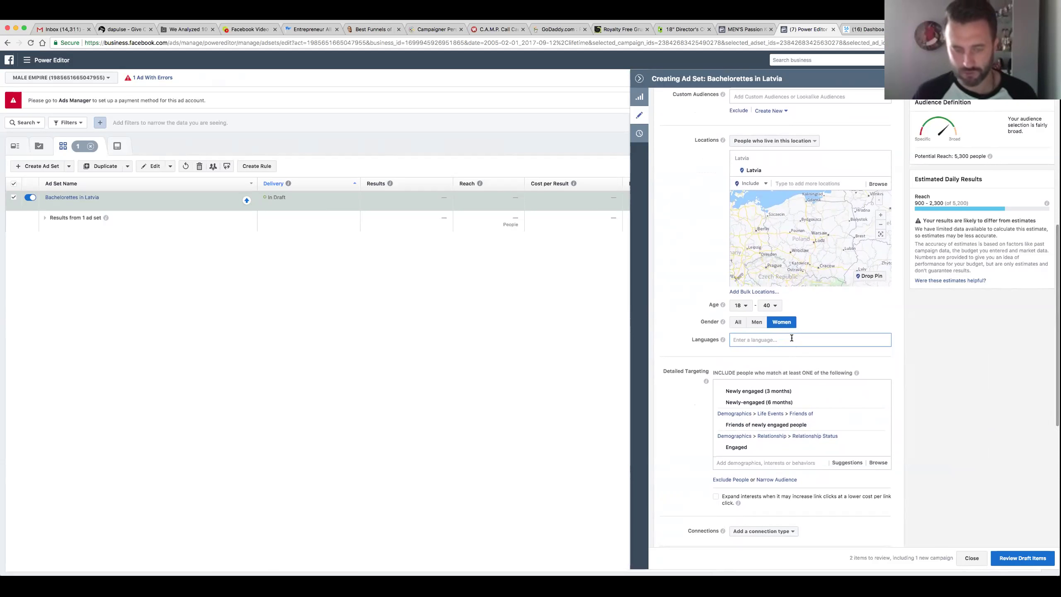
{"action": "type", "text": "eng"}
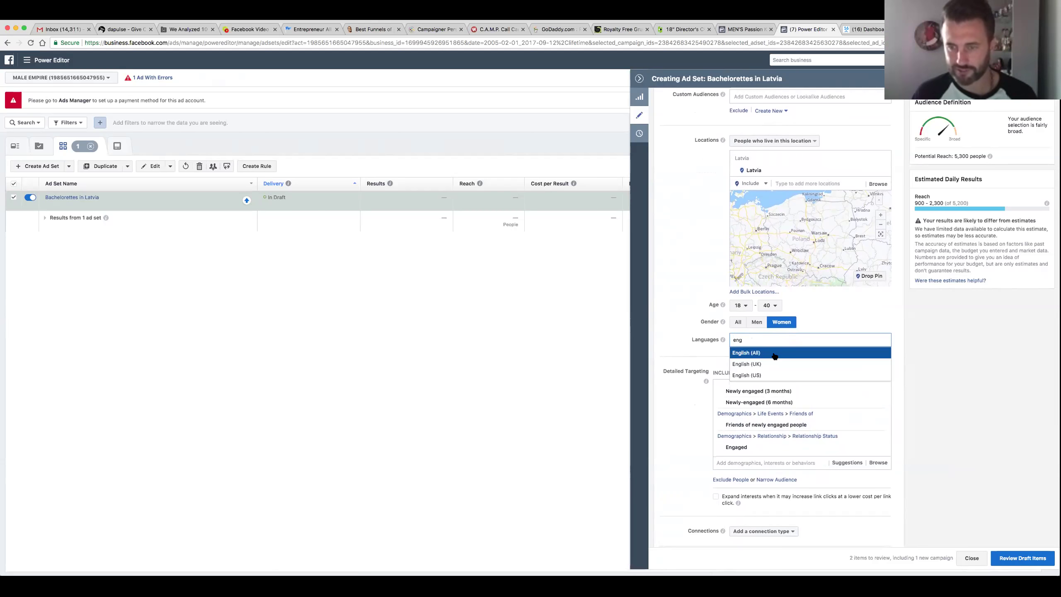
{"action": "left_click", "coordinate": [775, 354]}
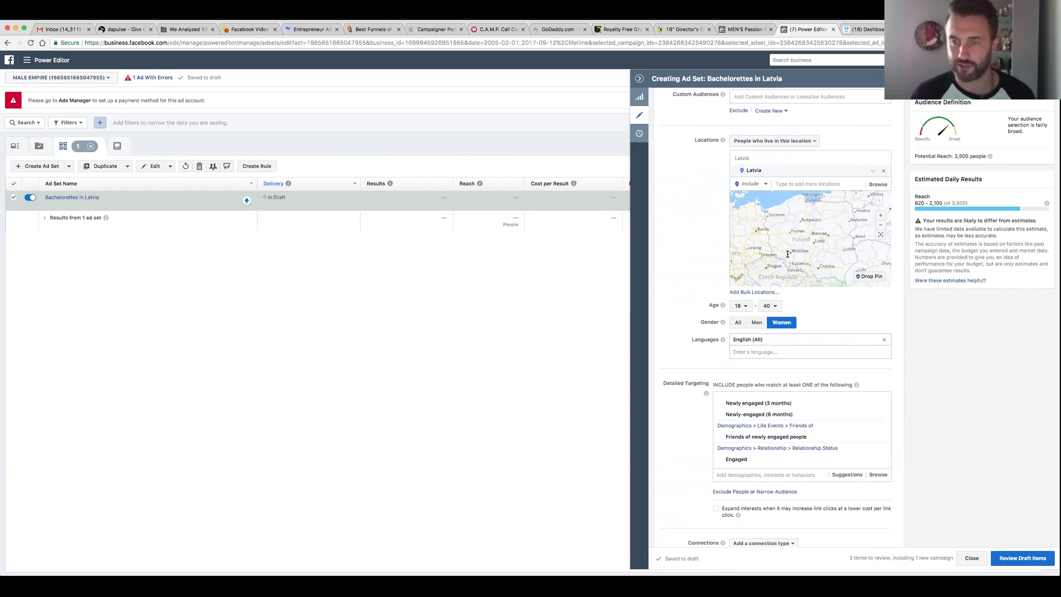
{"action": "left_click", "coordinate": [884, 340]}
{"action": "left_click", "coordinate": [796, 341]}
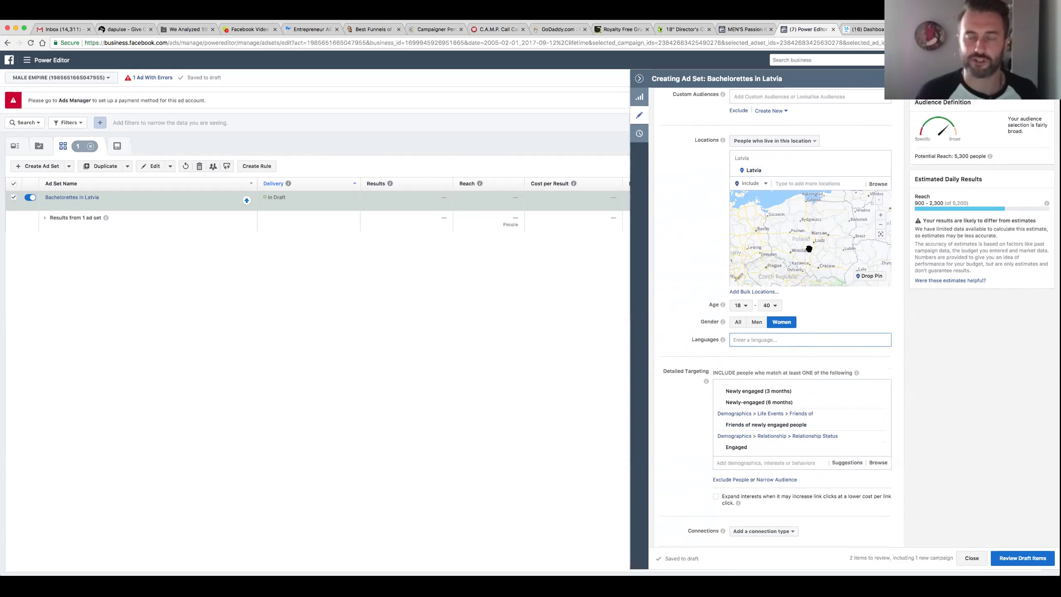
Step: Review the audience details of the engagement entries in the detailed targeting and the ad set's potential reach
{"action": "mouse_move", "coordinate": [717, 383]}
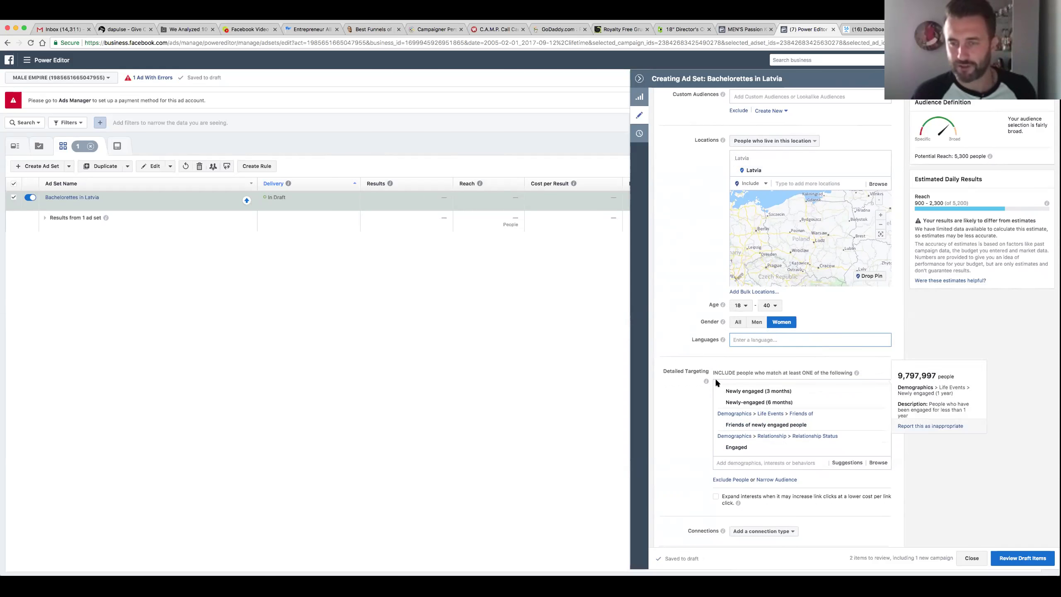
{"action": "scroll", "coordinate": [694, 417], "scroll_direction": "down", "scroll_amount": 2}
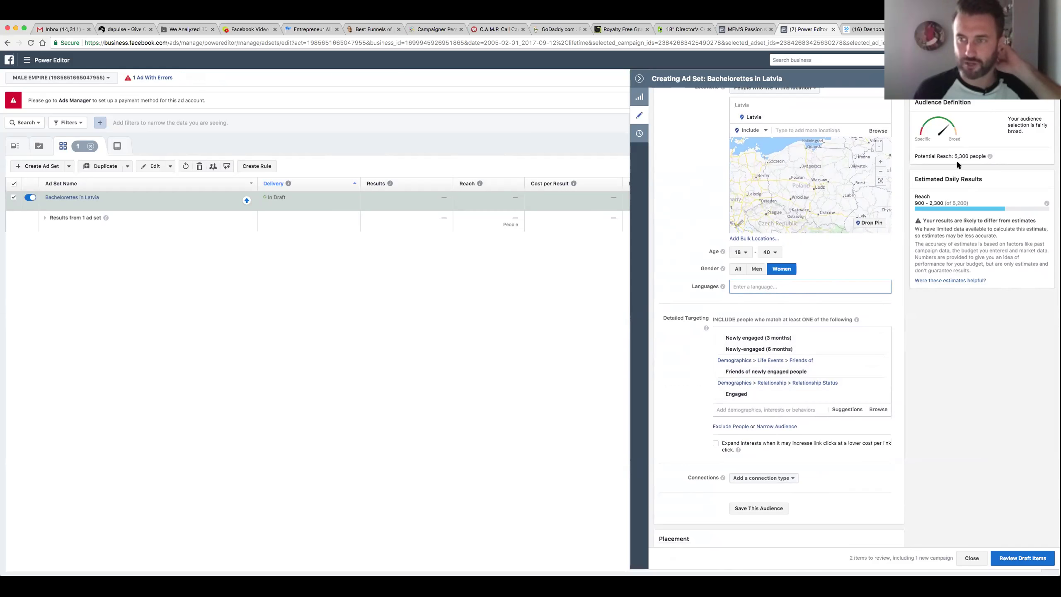
{"action": "mouse_move", "coordinate": [756, 373]}
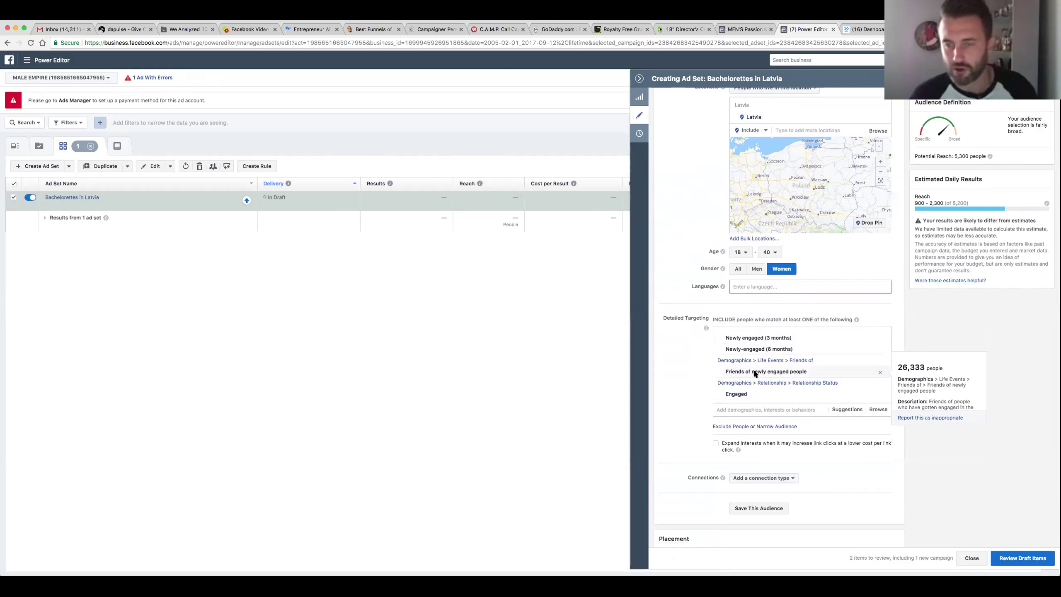
{"action": "mouse_move", "coordinate": [760, 340]}
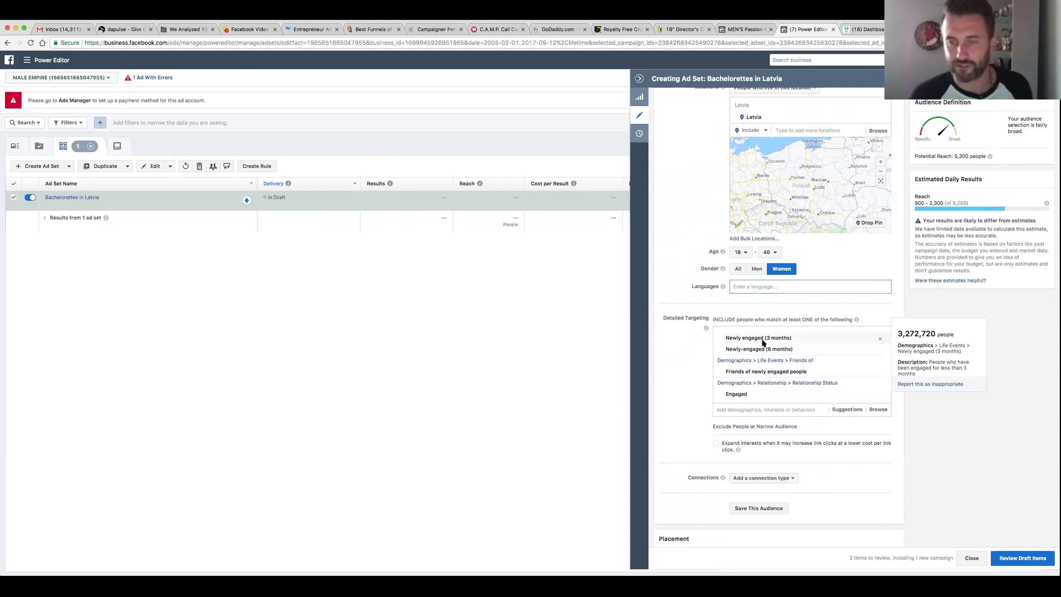
{"action": "scroll", "coordinate": [773, 347], "scroll_direction": "down", "scroll_amount": 1}
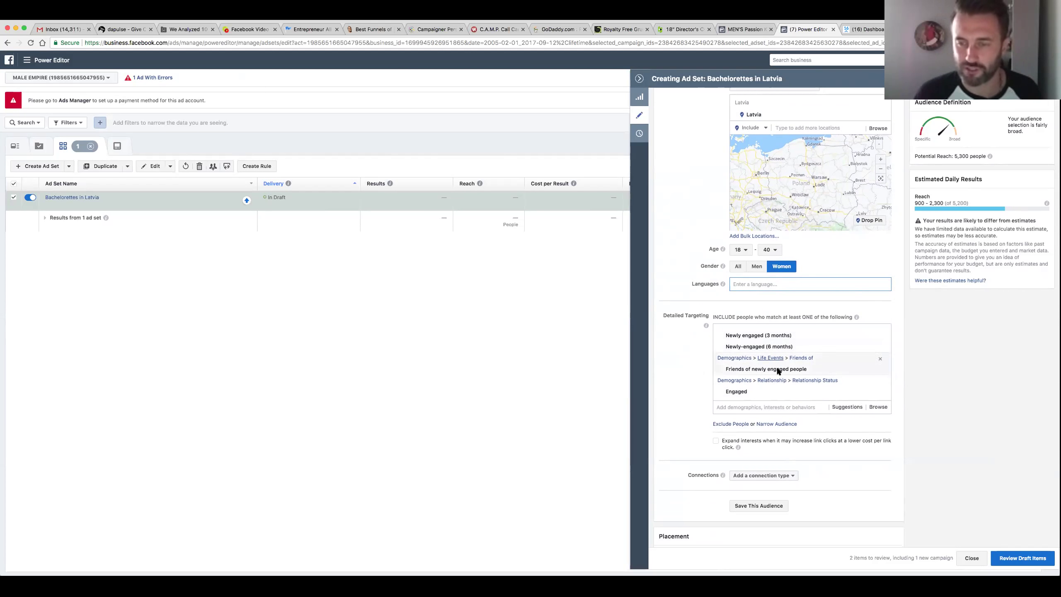
{"action": "mouse_move", "coordinate": [839, 366]}
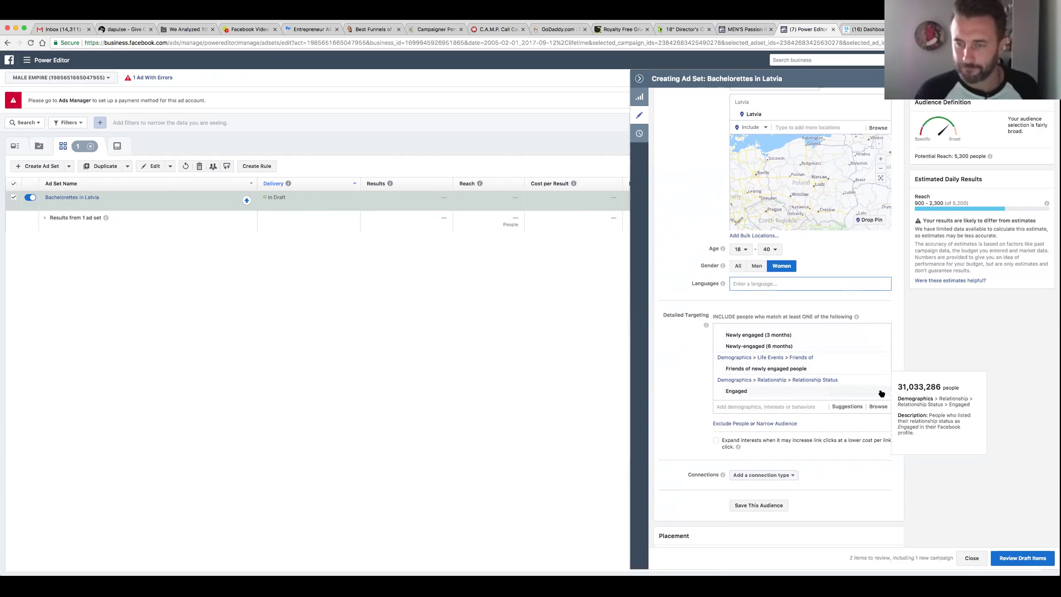
{"action": "scroll", "coordinate": [827, 440], "scroll_direction": "down", "scroll_amount": 2}
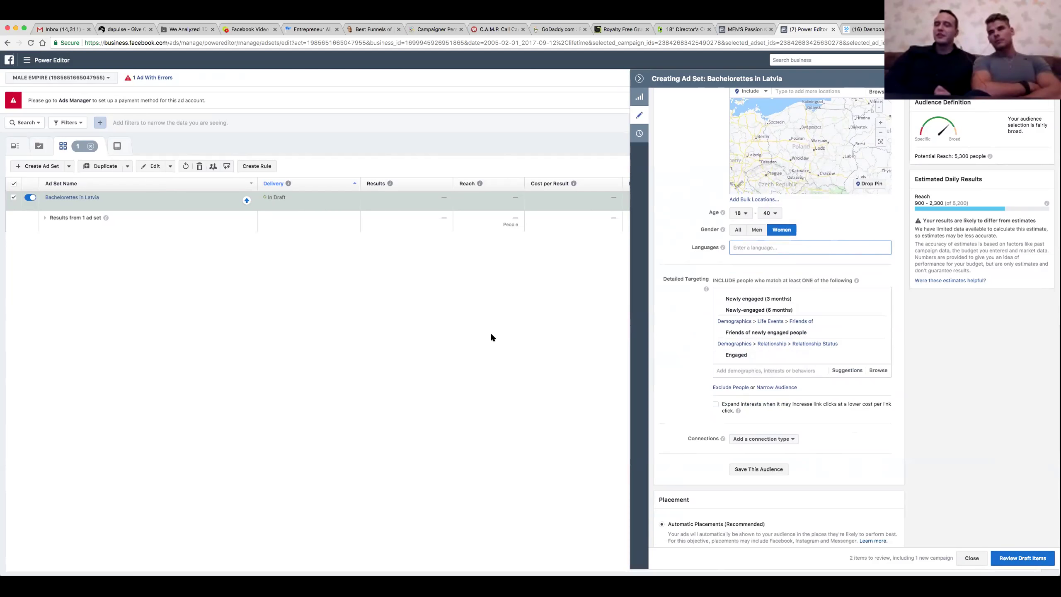
Step: Leave the ad set and open the ad "SPECIAL PRICE for your special night!" for editing
{"action": "left_click", "coordinate": [638, 80]}
{"action": "left_click", "coordinate": [427, 146]}
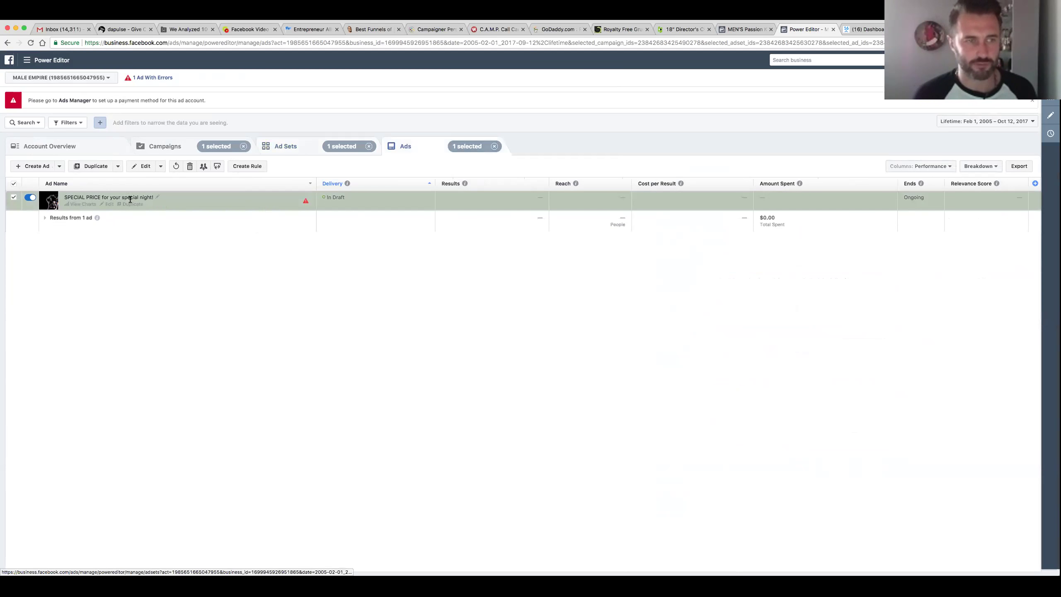
{"action": "left_click", "coordinate": [108, 203]}
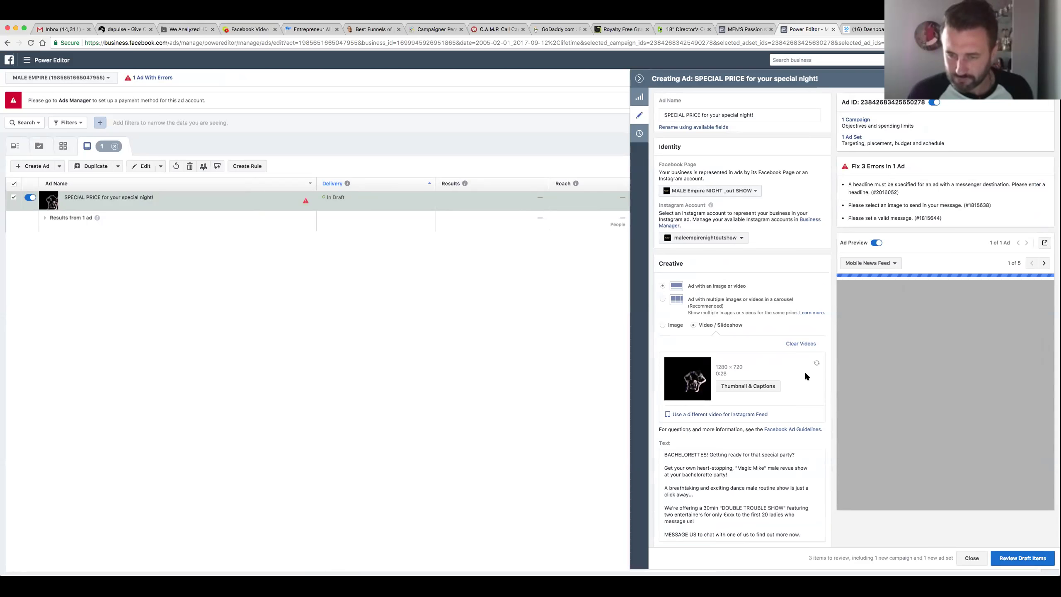
Step: Clear the ad's video, choose "Armony Trailer" from the video library and play it in the ad preview
{"action": "left_click", "coordinate": [800, 343]}
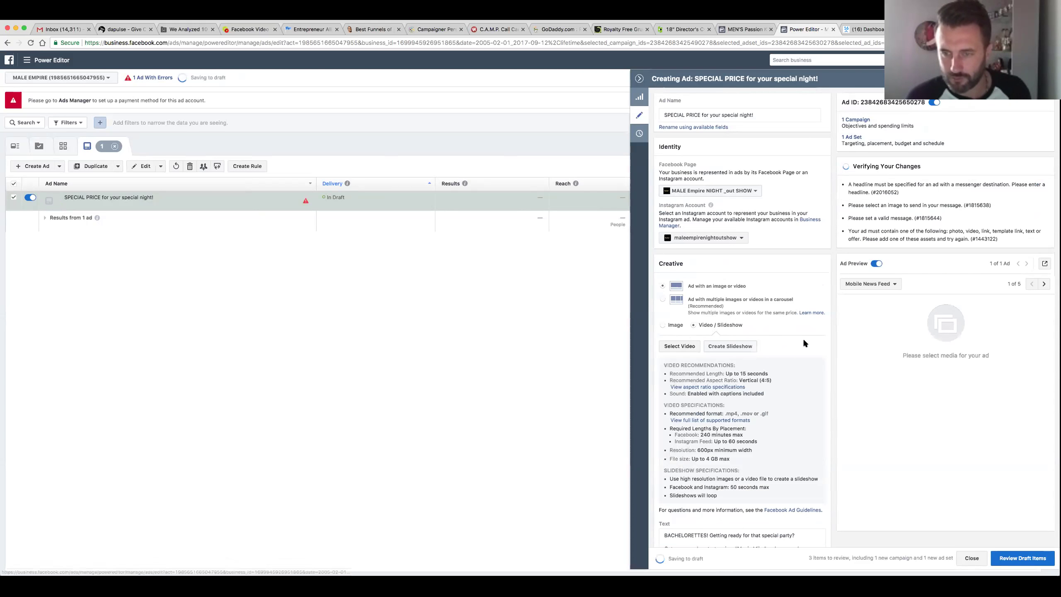
{"action": "left_click", "coordinate": [679, 346]}
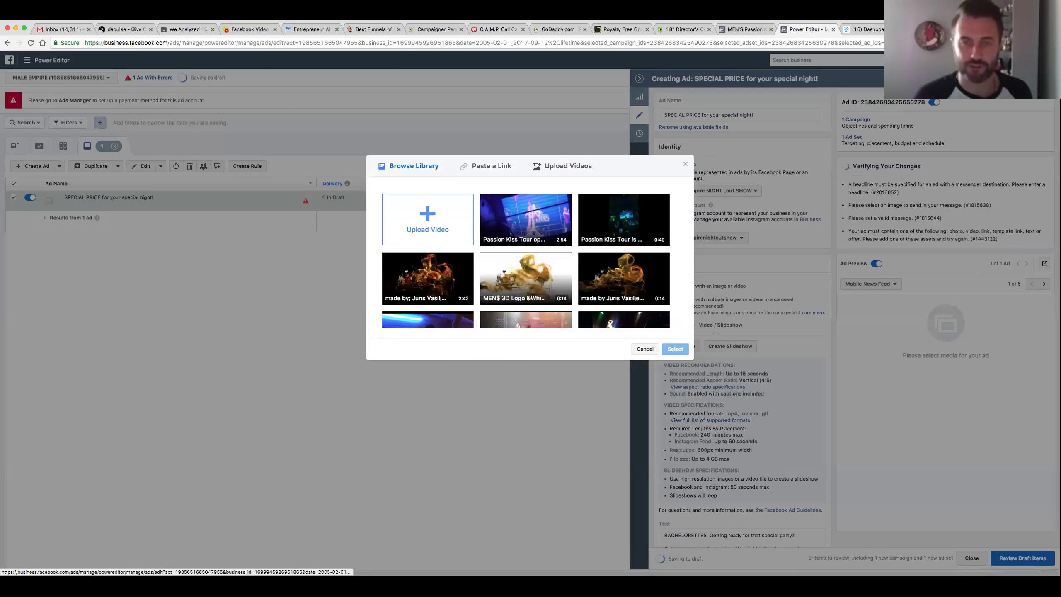
{"action": "scroll", "coordinate": [548, 263], "scroll_direction": "down", "scroll_amount": 10}
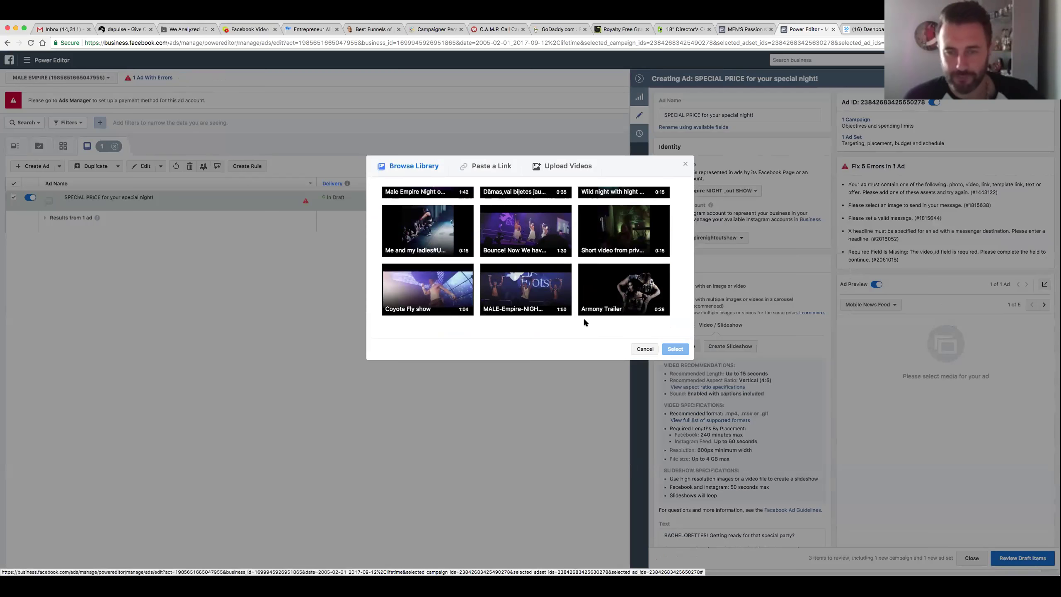
{"action": "left_click", "coordinate": [606, 293]}
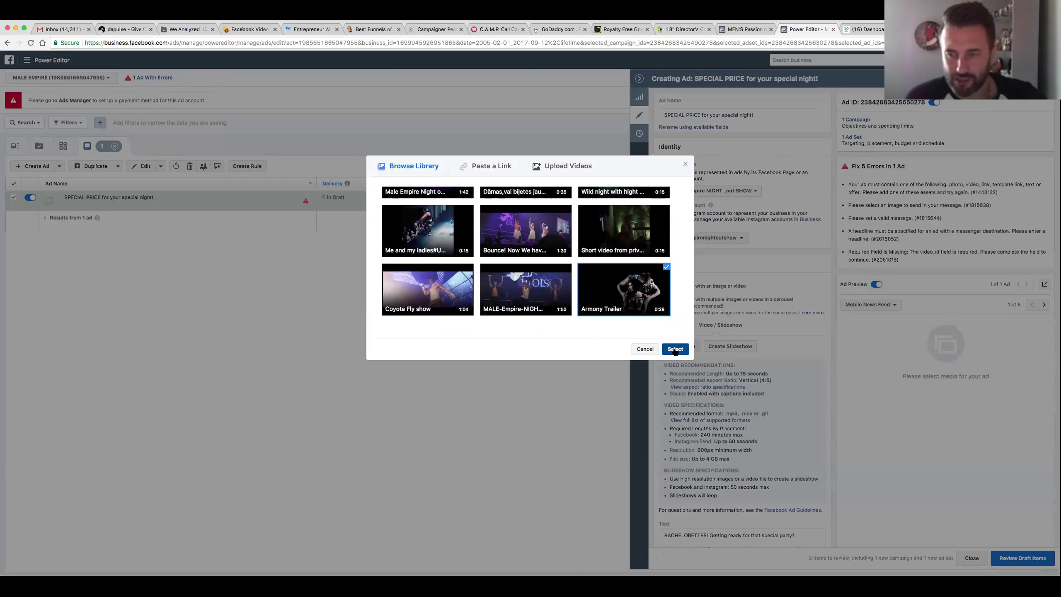
{"action": "left_click", "coordinate": [675, 349]}
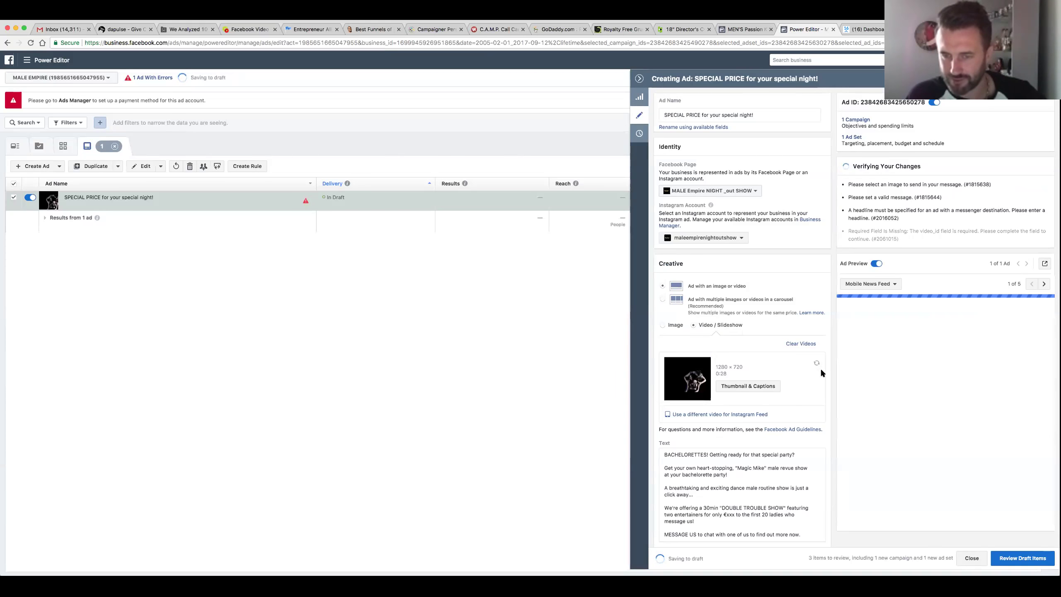
{"action": "left_click", "coordinate": [946, 418]}
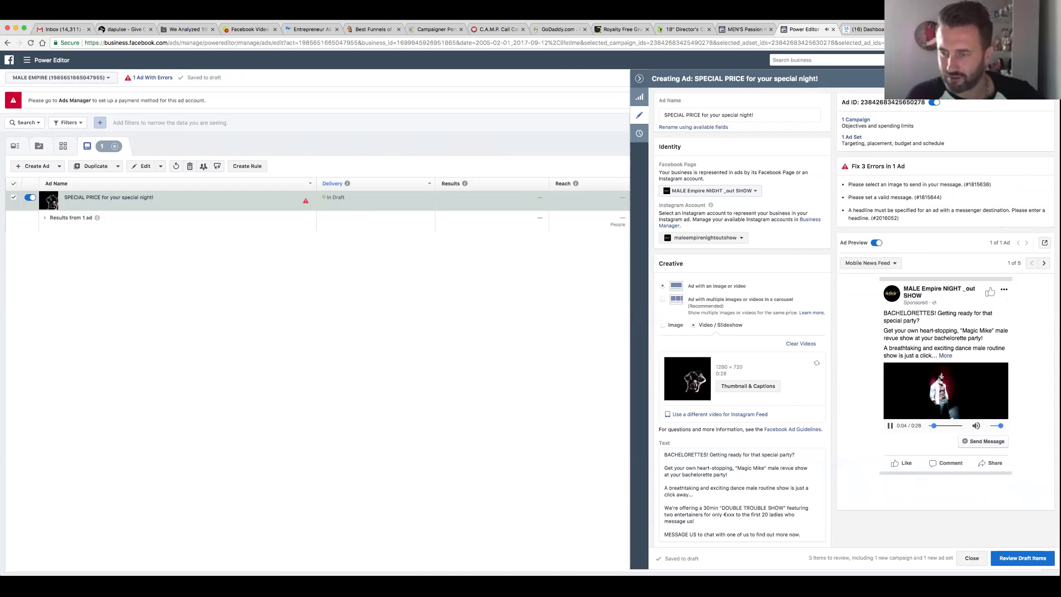
{"action": "scroll", "coordinate": [876, 398], "scroll_direction": "up", "scroll_amount": 10}
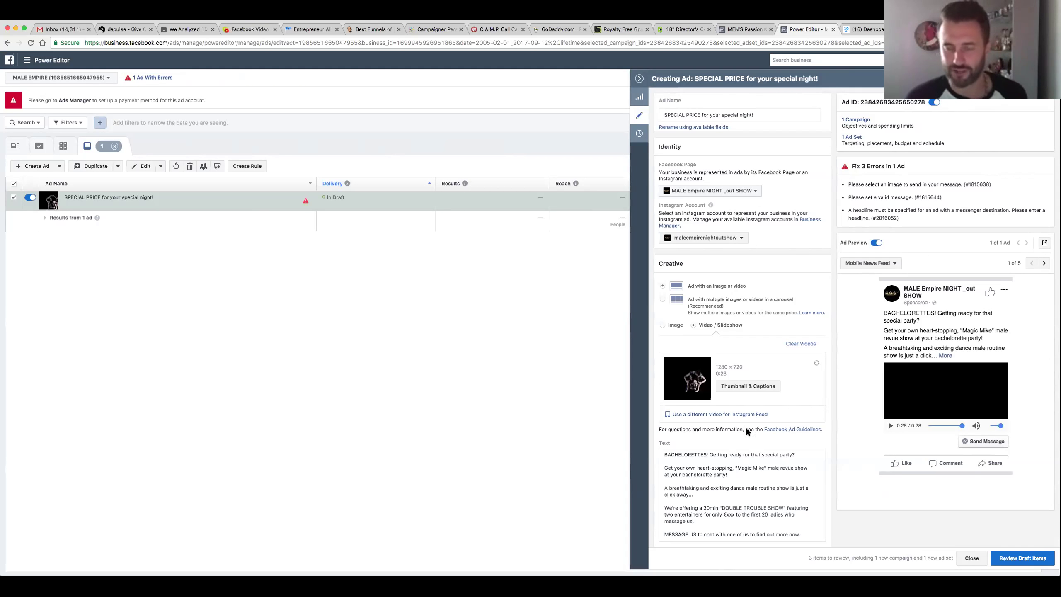
Step: Replace the ad's video with the 0:15 library clip whose title begins "Short video from priv"
{"action": "left_click", "coordinate": [788, 343]}
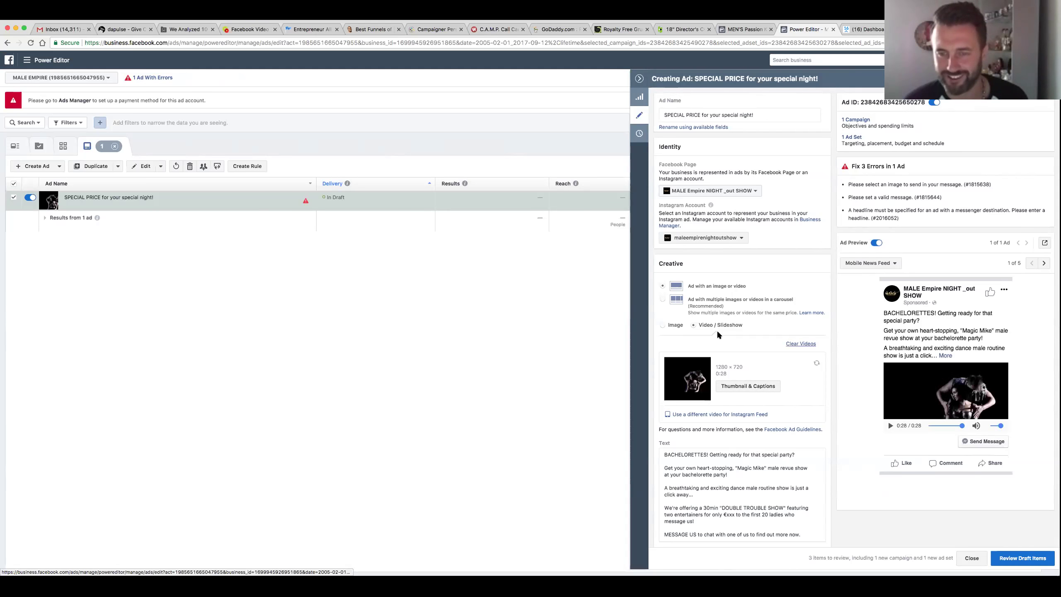
{"action": "left_click", "coordinate": [680, 346]}
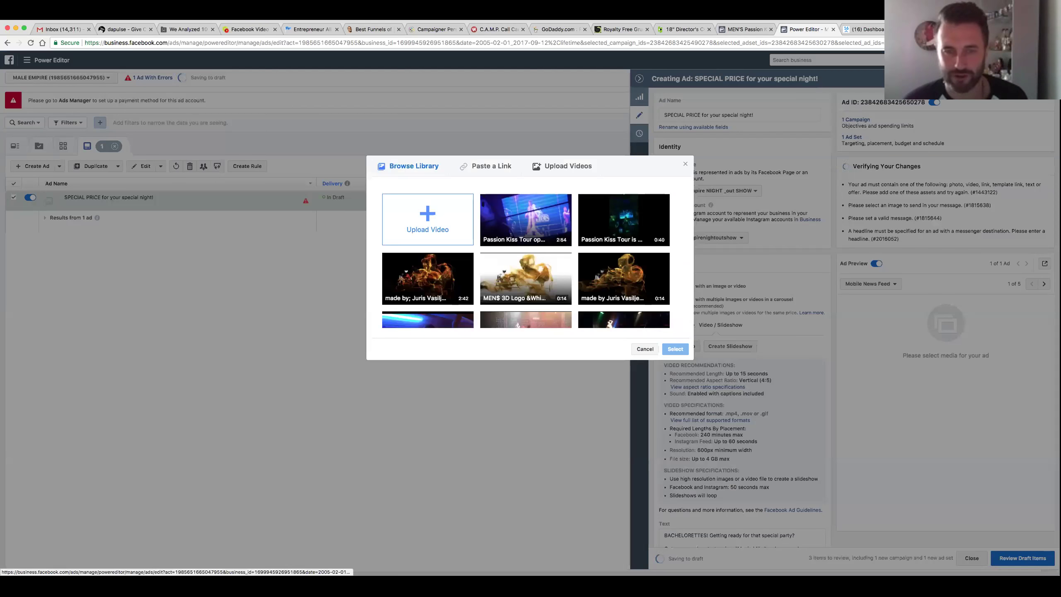
{"action": "scroll", "coordinate": [526, 251], "scroll_direction": "down", "scroll_amount": 10}
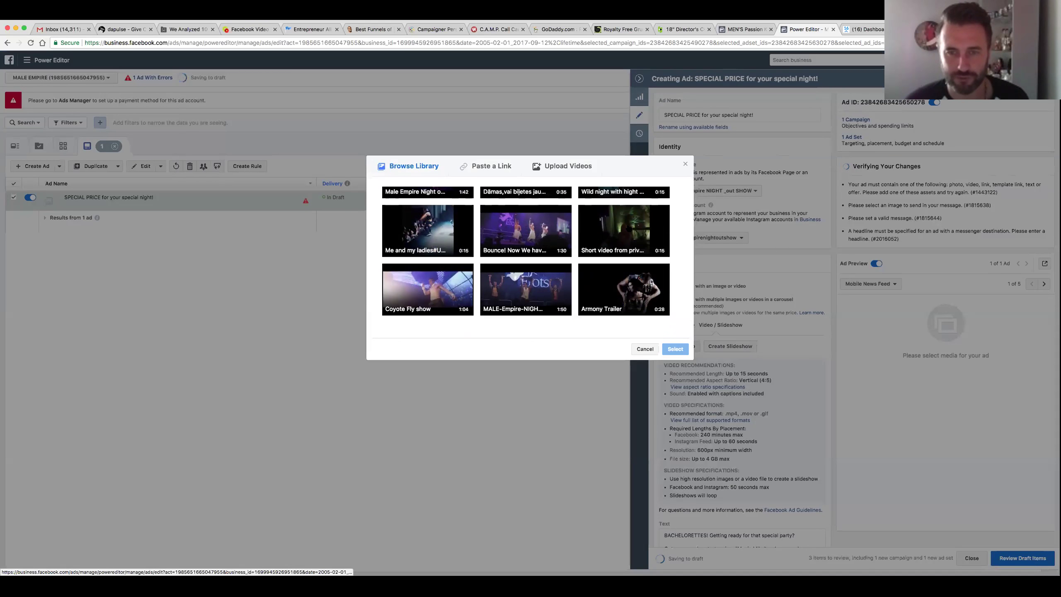
{"action": "left_click", "coordinate": [624, 251]}
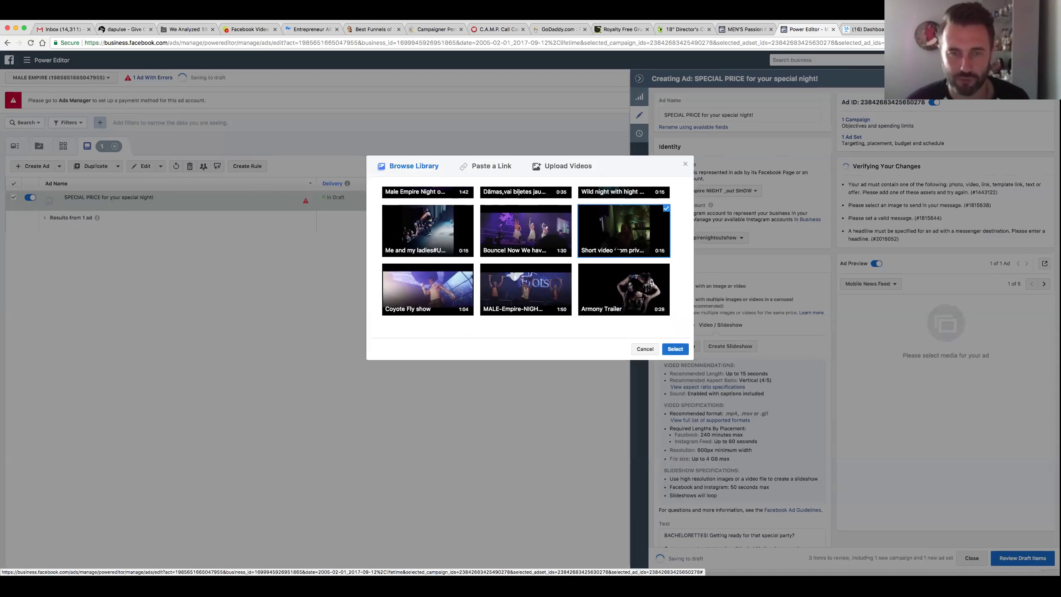
{"action": "scroll", "coordinate": [617, 249], "scroll_direction": "up", "scroll_amount": 1}
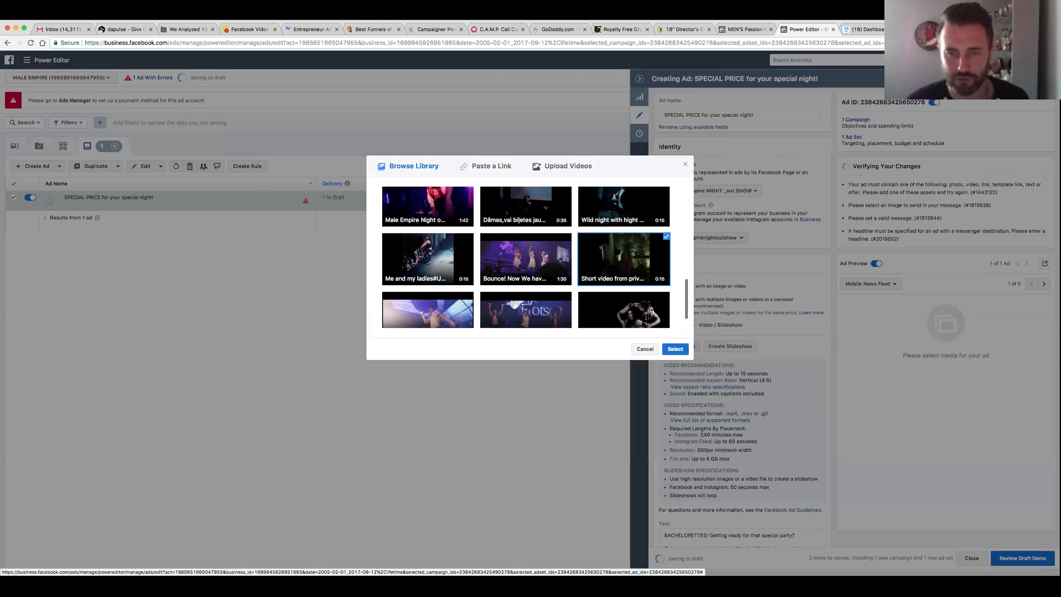
{"action": "left_click", "coordinate": [675, 349]}
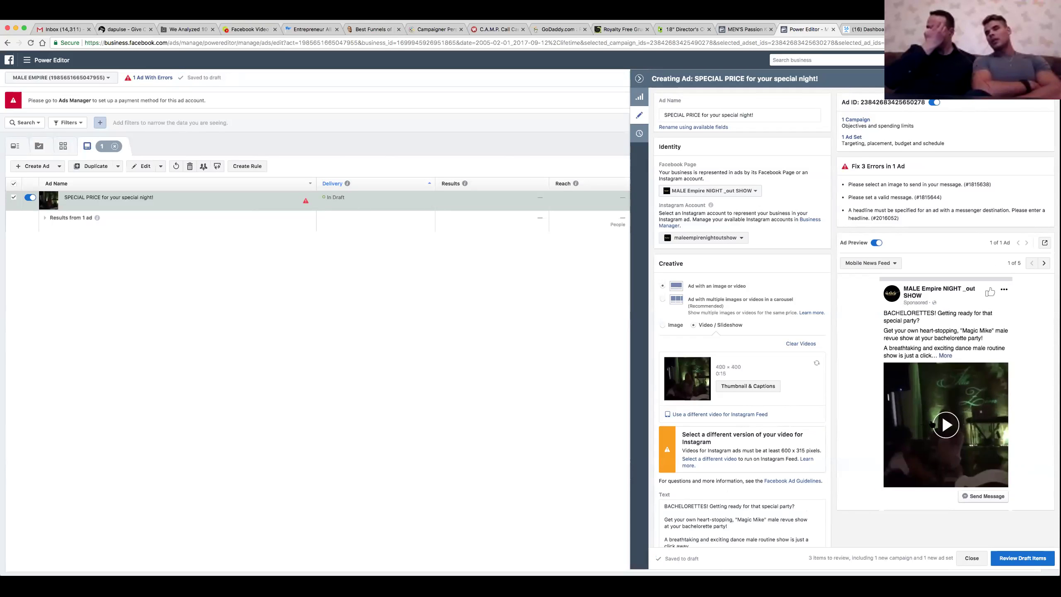
Step: Play the new video in the Mobile News Feed preview and examine it enlarged
{"action": "left_click", "coordinate": [946, 425]}
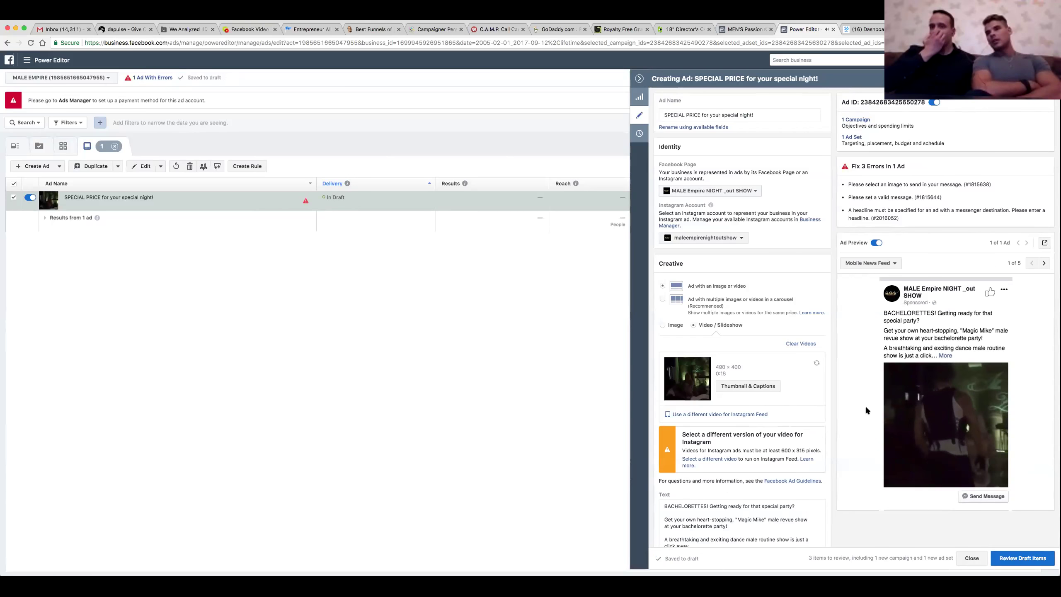
{"action": "scroll", "coordinate": [866, 405], "scroll_direction": "up", "scroll_amount": 2}
{"action": "scroll", "coordinate": [858, 410], "scroll_direction": "up", "scroll_amount": 5}
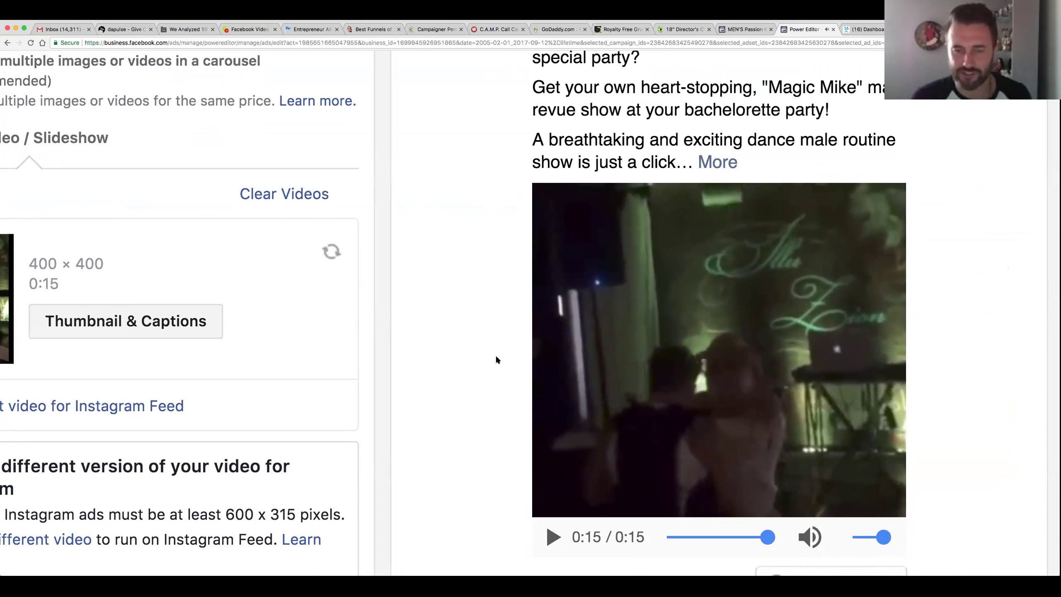
{"action": "scroll", "coordinate": [496, 355], "scroll_direction": "down", "scroll_amount": 5}
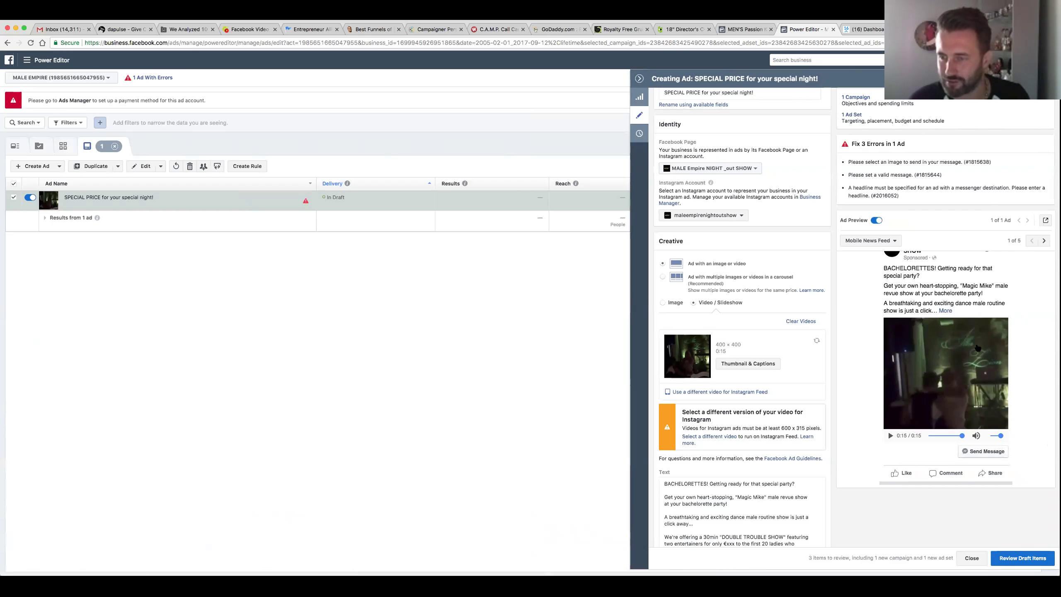
{"action": "scroll", "coordinate": [1041, 368], "scroll_direction": "up", "scroll_amount": 2}
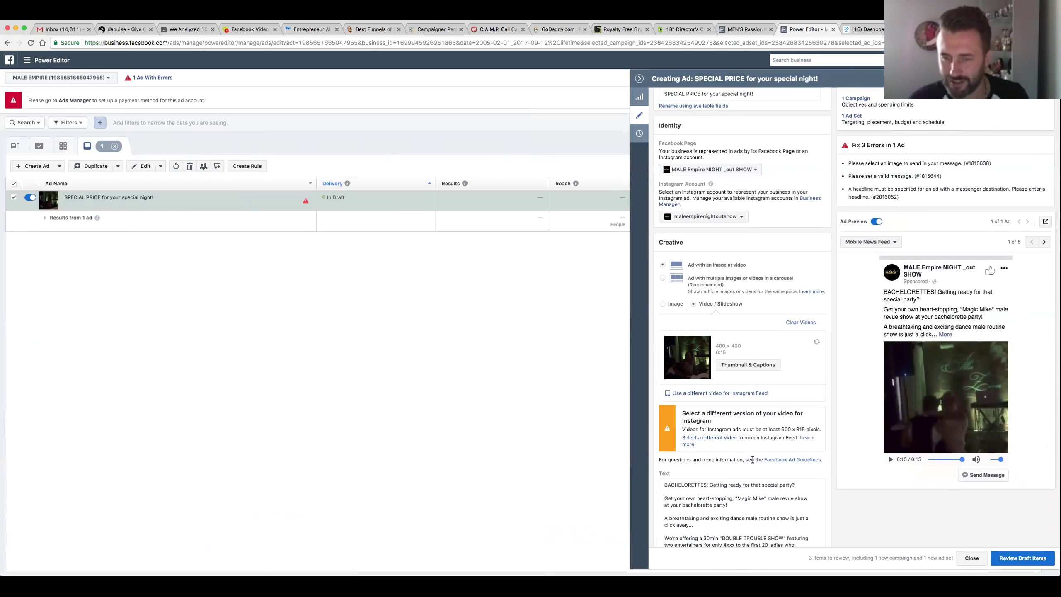
{"action": "scroll", "coordinate": [810, 355], "scroll_direction": "up", "scroll_amount": 2}
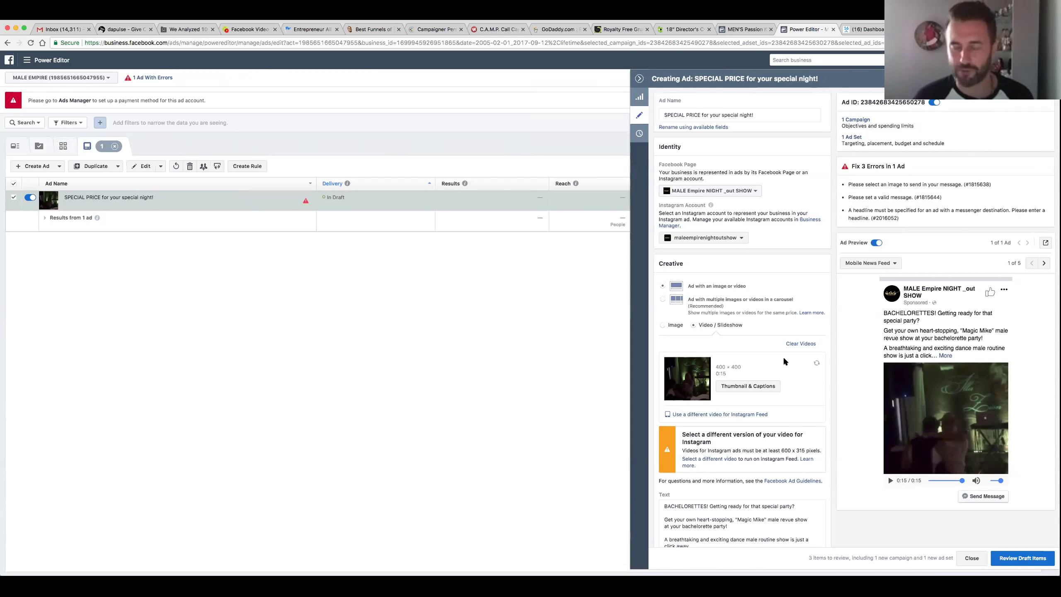
Step: Enter "from €99" as the ad's headline
{"action": "scroll", "coordinate": [778, 371], "scroll_direction": "down", "scroll_amount": 3}
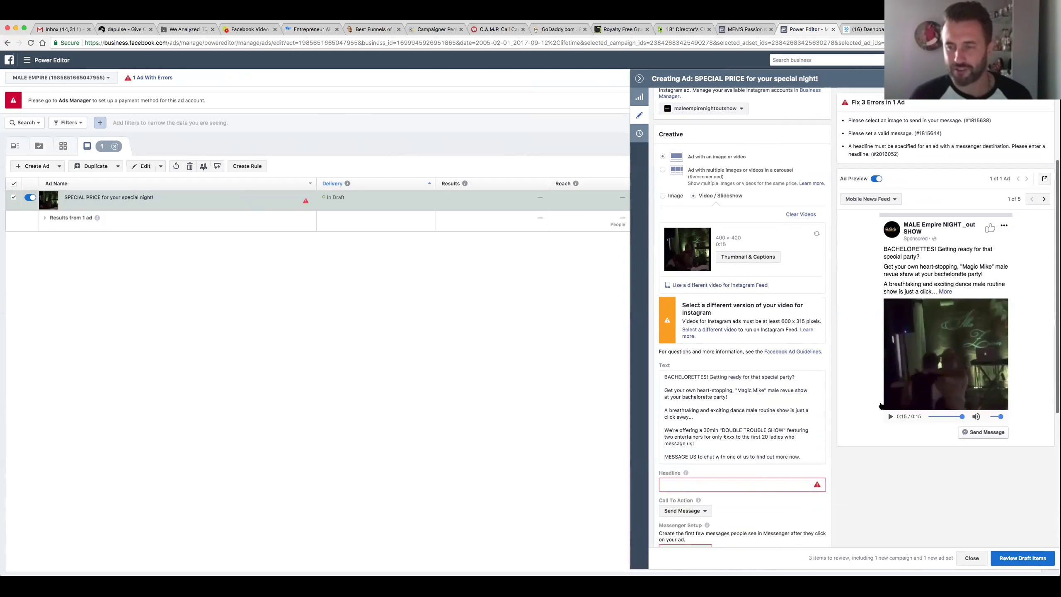
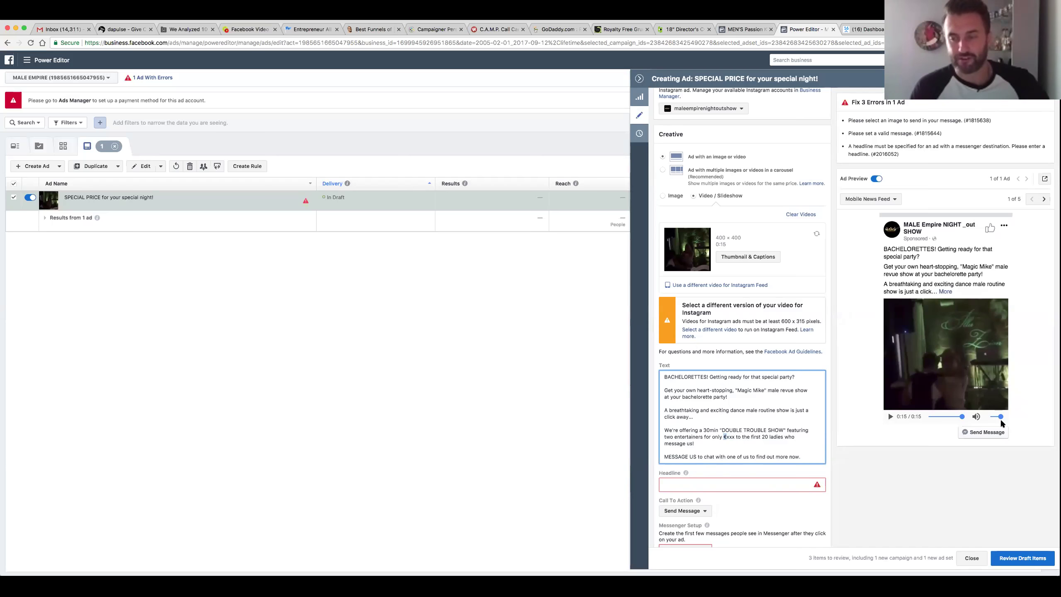
{"action": "left_click", "coordinate": [692, 481]}
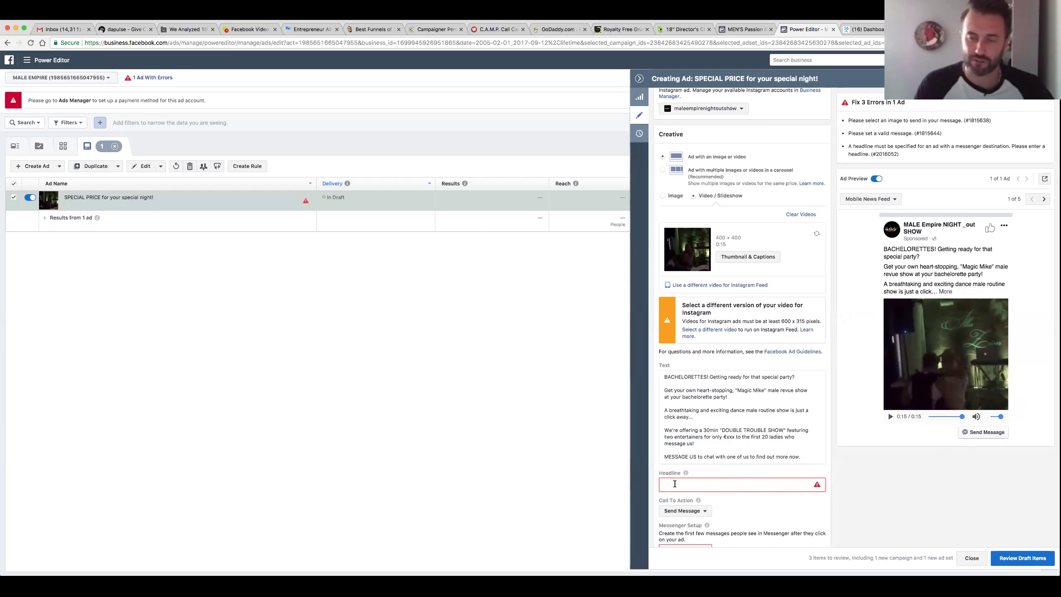
{"action": "scroll", "coordinate": [671, 481], "scroll_direction": "down", "scroll_amount": 1}
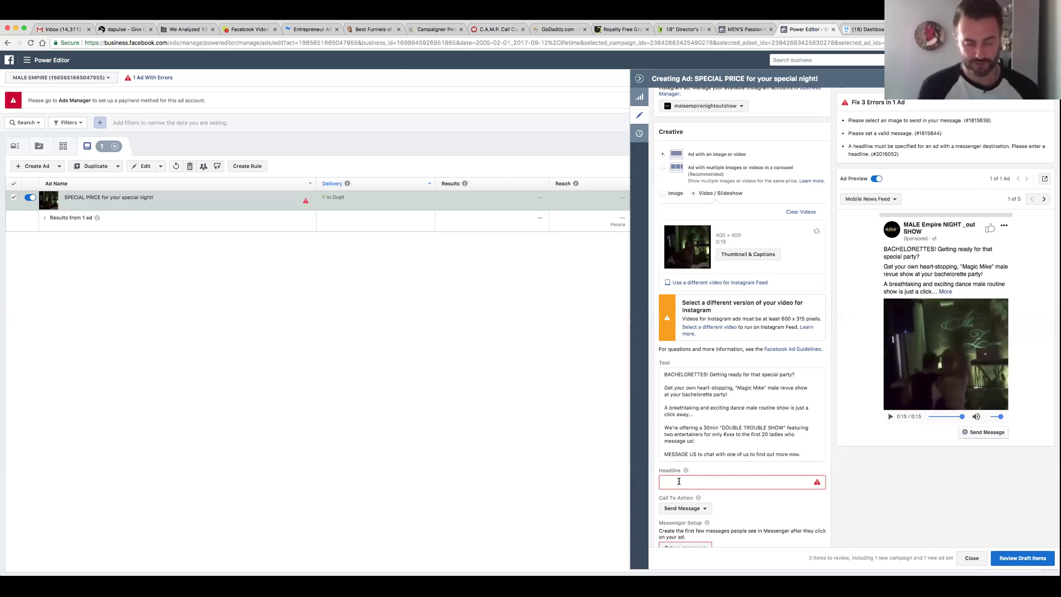
{"action": "type", "text": "rom 99"}
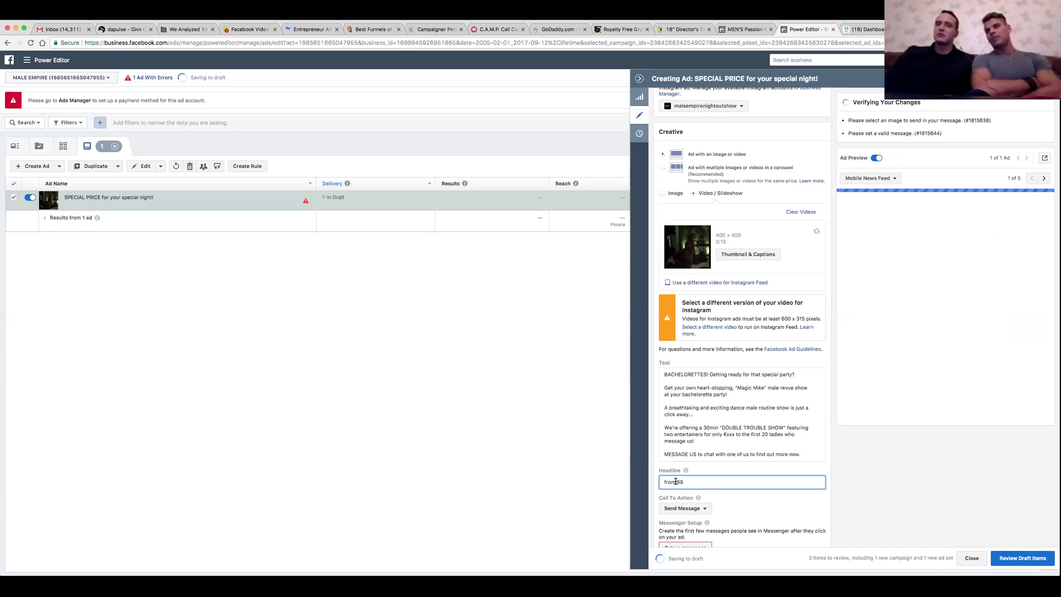
{"action": "left_click", "coordinate": [675, 482]}
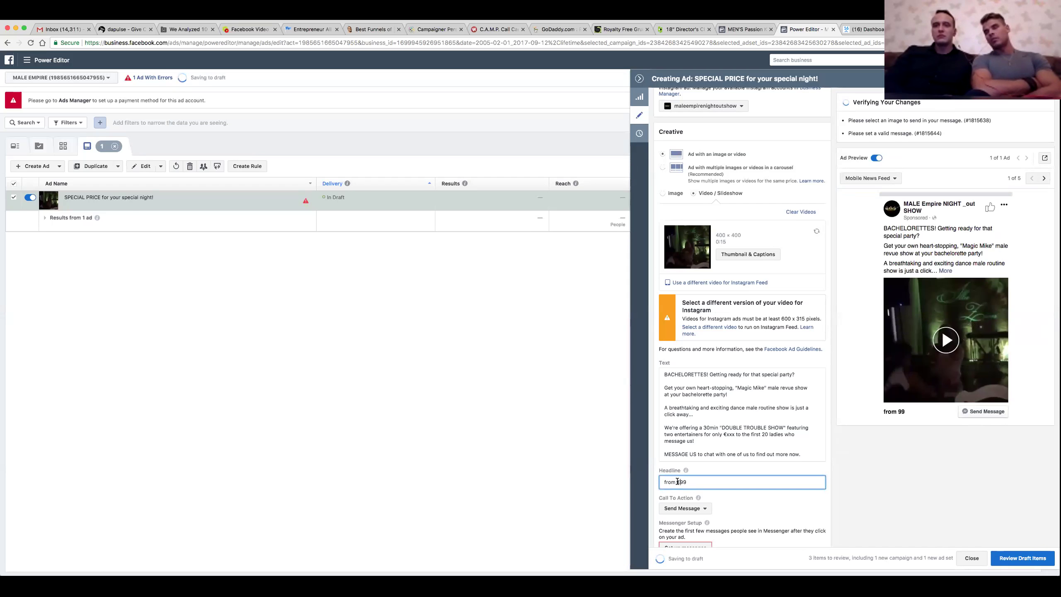
{"action": "type", "text": "€"}
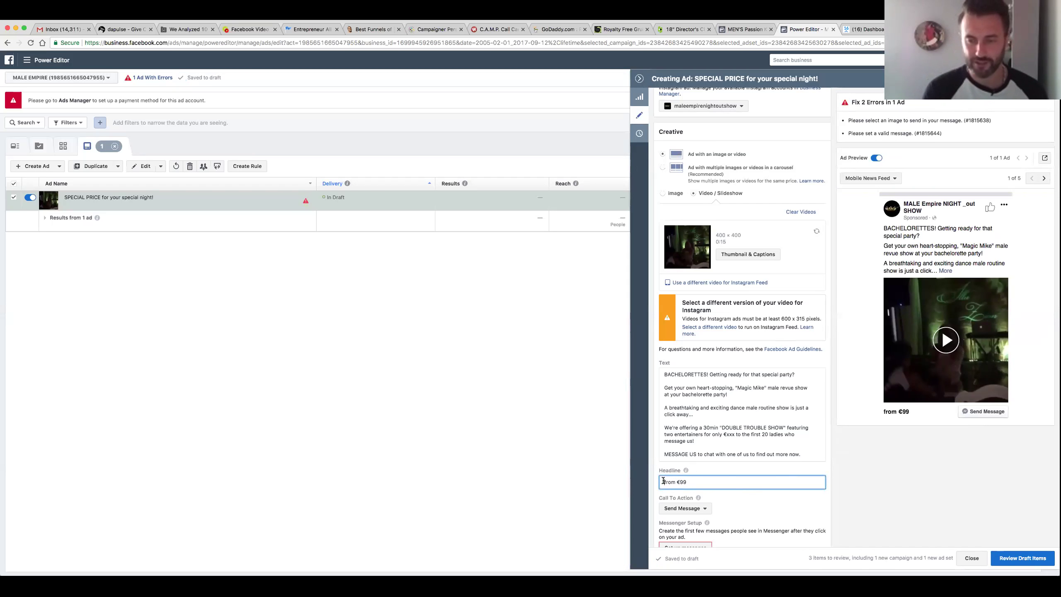
Step: Copy "Get your own heart-stopping" from the ad text to the start of the headline and add "Male Show" before the price wording
{"action": "left_click_drag", "start_coordinate": [715, 392], "coordinate": [664, 480]}
{"action": "key", "text": "ctrl+c"}
{"action": "left_click", "coordinate": [729, 387]}
{"action": "left_click", "coordinate": [664, 480]}
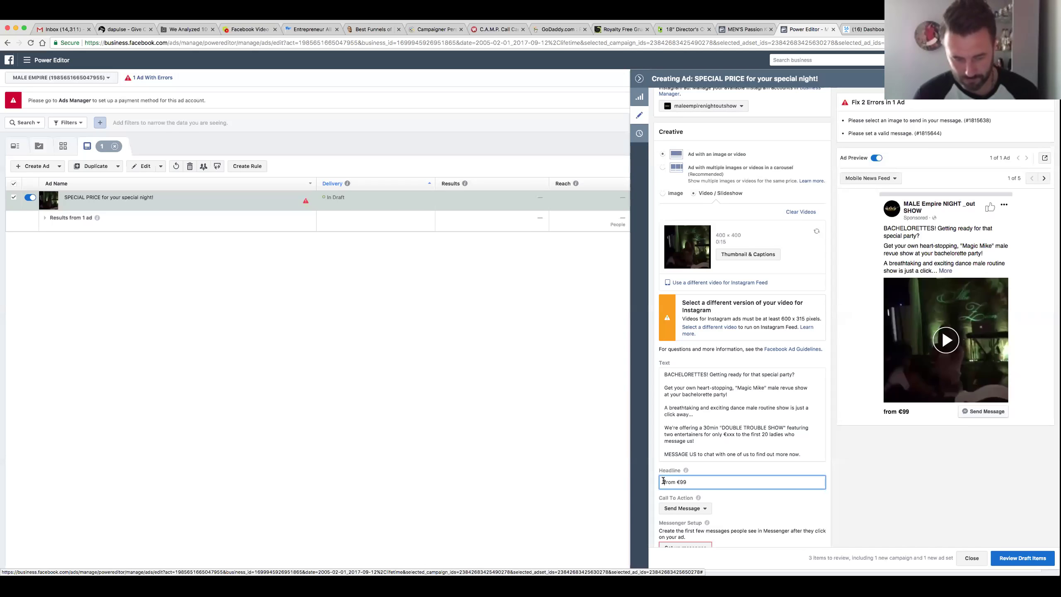
{"action": "key", "text": "ctrl+v"}
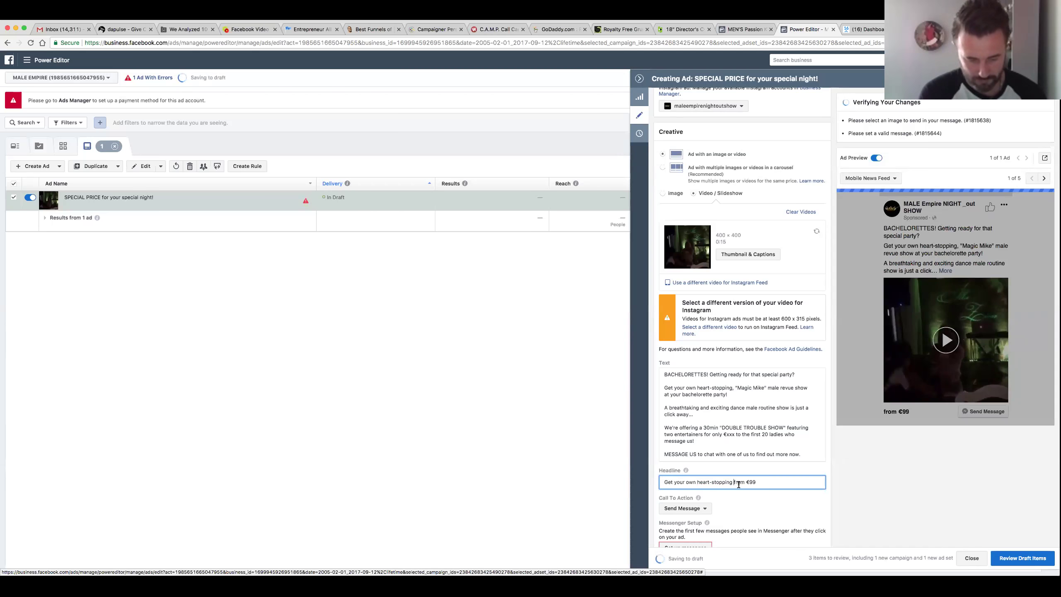
{"action": "type", "text": "Male Show"}
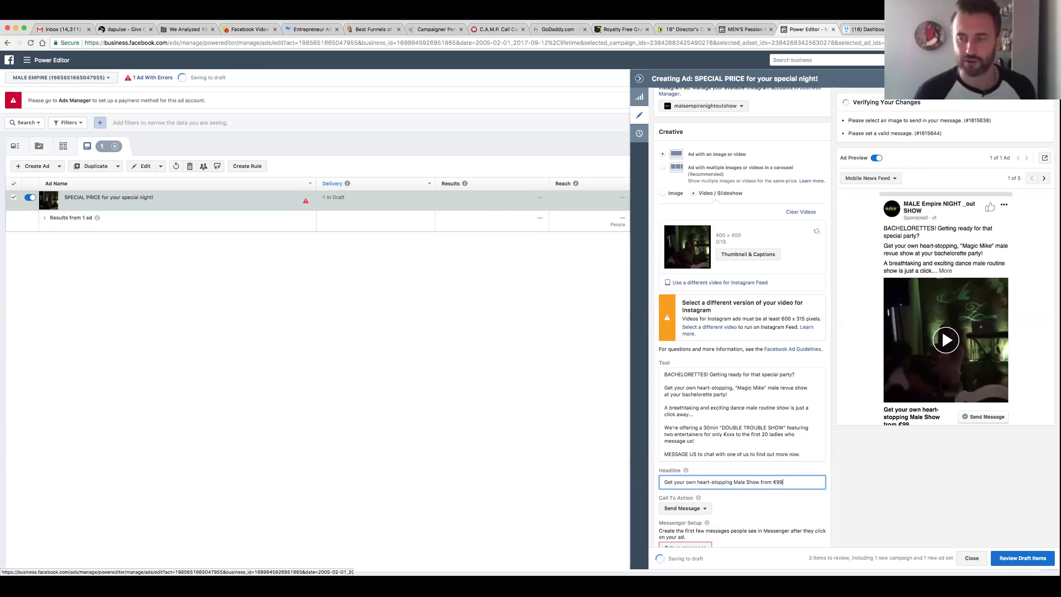
{"action": "scroll", "coordinate": [943, 383], "scroll_direction": "down", "scroll_amount": 1}
{"action": "scroll", "coordinate": [943, 383], "scroll_direction": "down", "scroll_amount": 1}
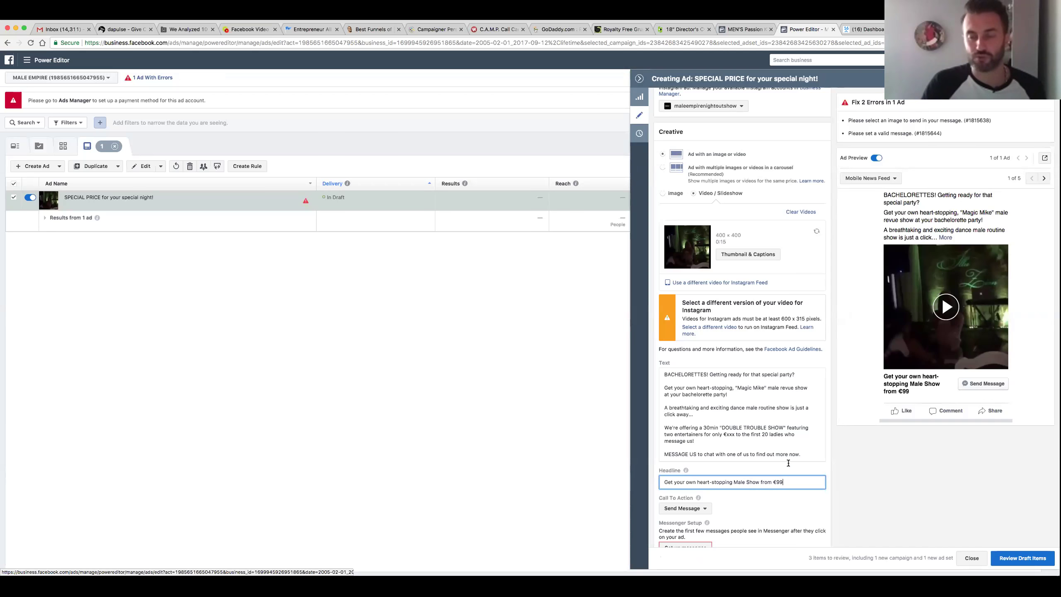
Step: Remove "from €99" from the end of the headline
{"action": "triple_click", "coordinate": [738, 483]}
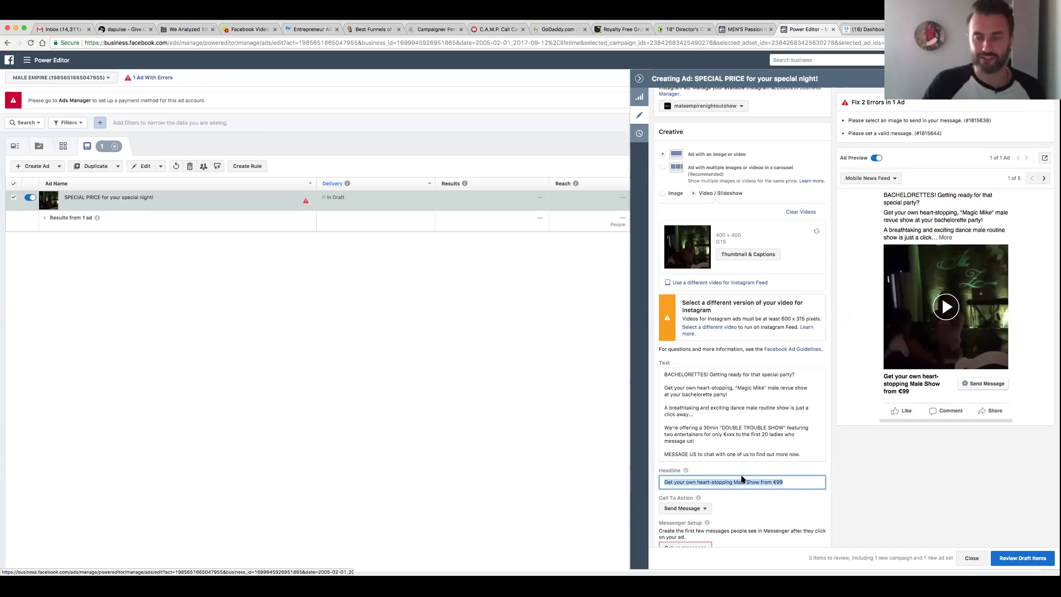
{"action": "left_click", "coordinate": [743, 482]}
{"action": "left_click_drag", "start_coordinate": [786, 481], "coordinate": [744, 483]}
{"action": "left_click", "coordinate": [782, 482]}
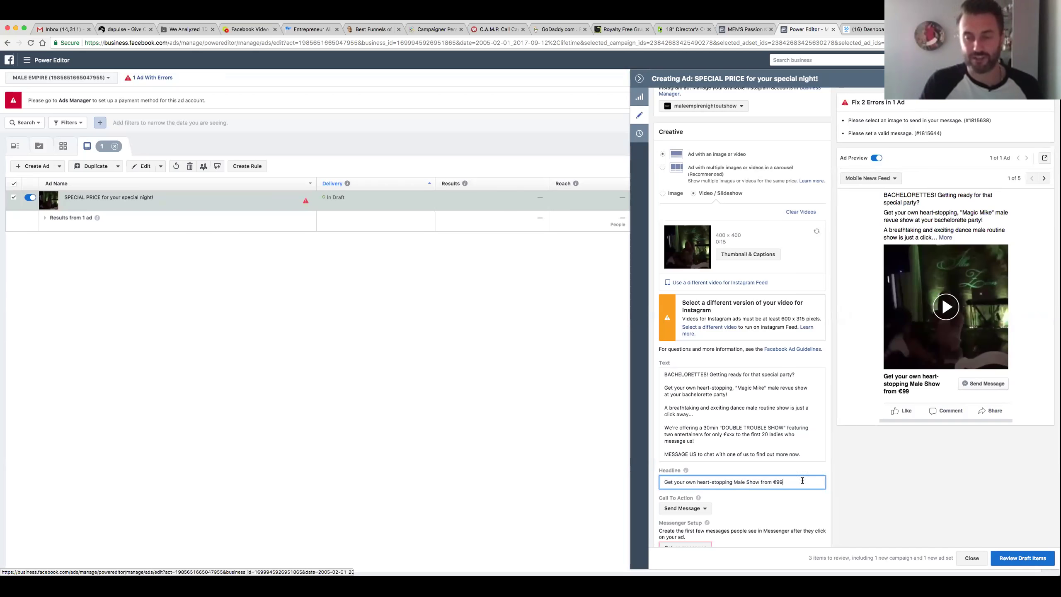
{"action": "left_click_drag", "start_coordinate": [784, 483], "coordinate": [758, 484]}
{"action": "key", "text": "BackSpace"}
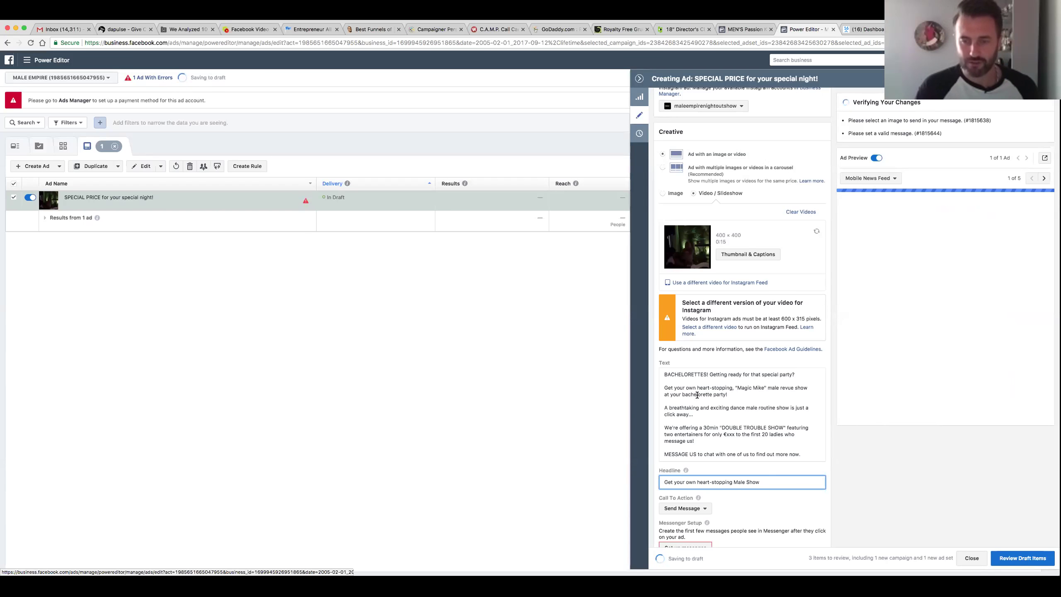
Step: Append "€99" to the headline directly after "Male Show"
{"action": "scroll", "coordinate": [727, 471], "scroll_direction": "down", "scroll_amount": 1}
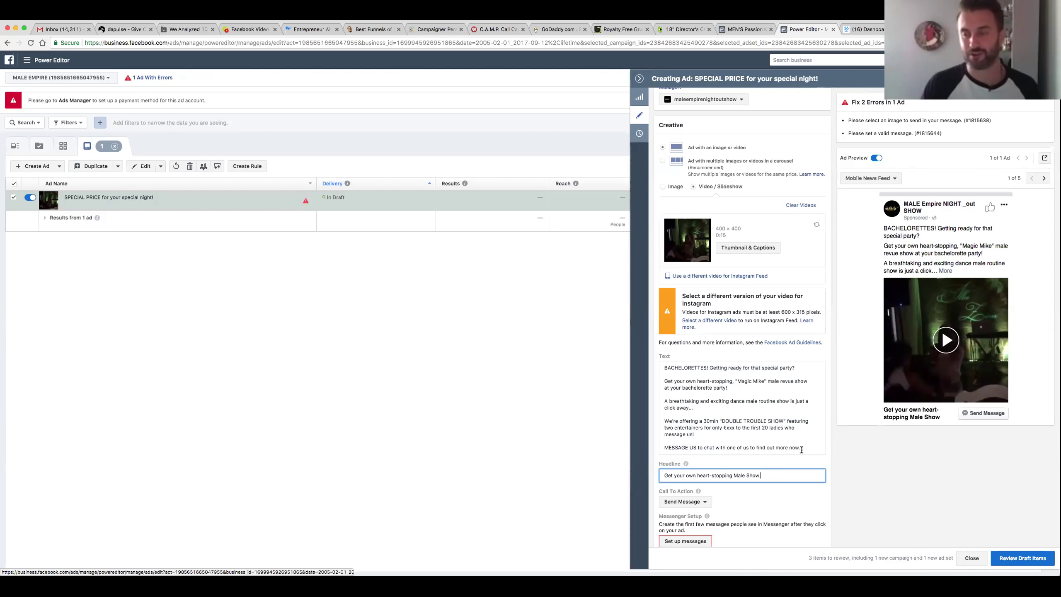
{"action": "left_click_drag", "start_coordinate": [772, 414], "coordinate": [732, 381]}
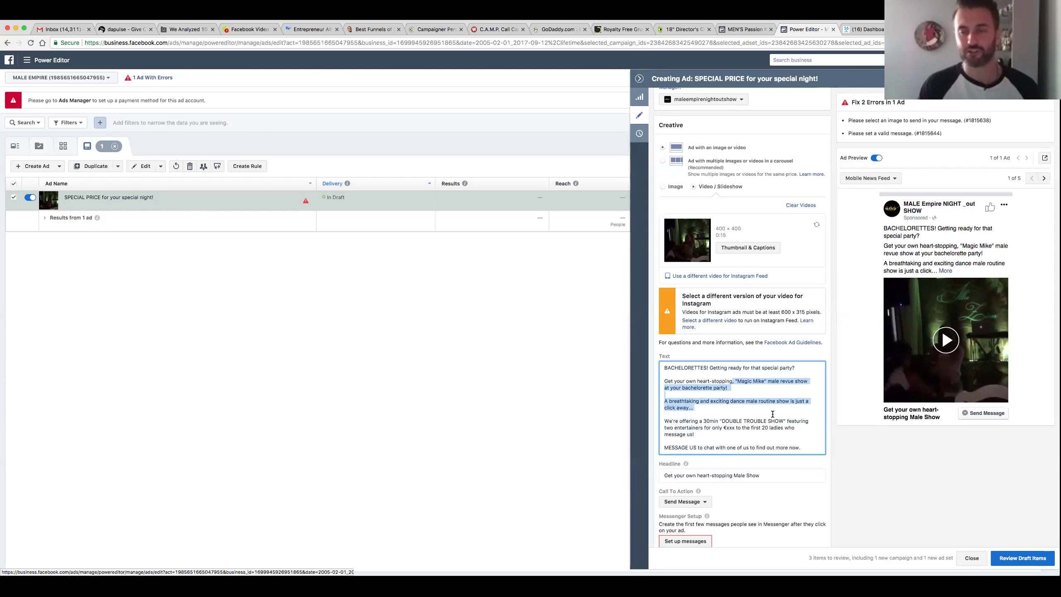
{"action": "left_click", "coordinate": [772, 414]}
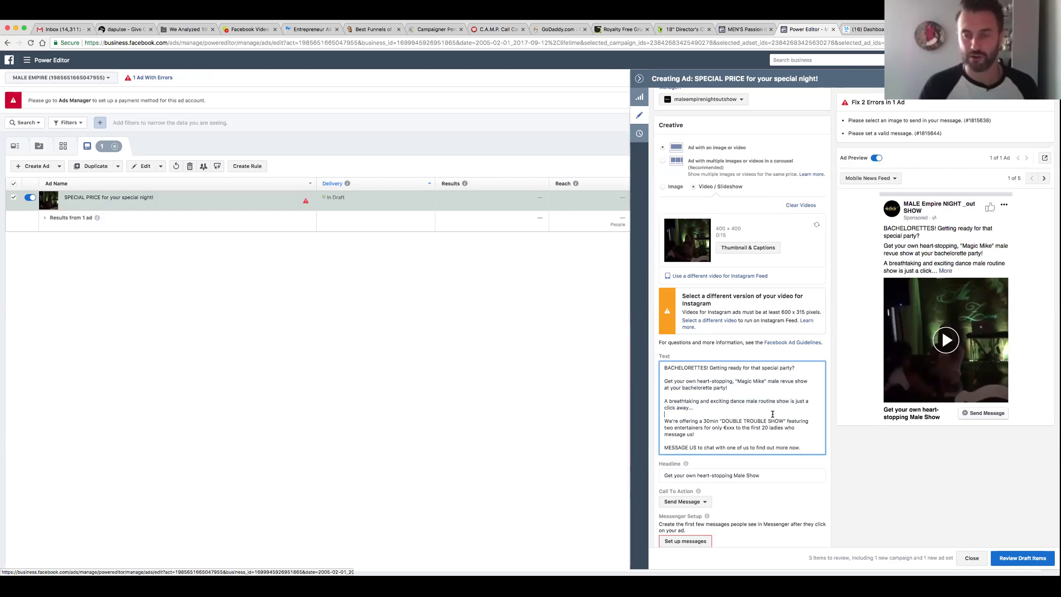
{"action": "left_click", "coordinate": [771, 474]}
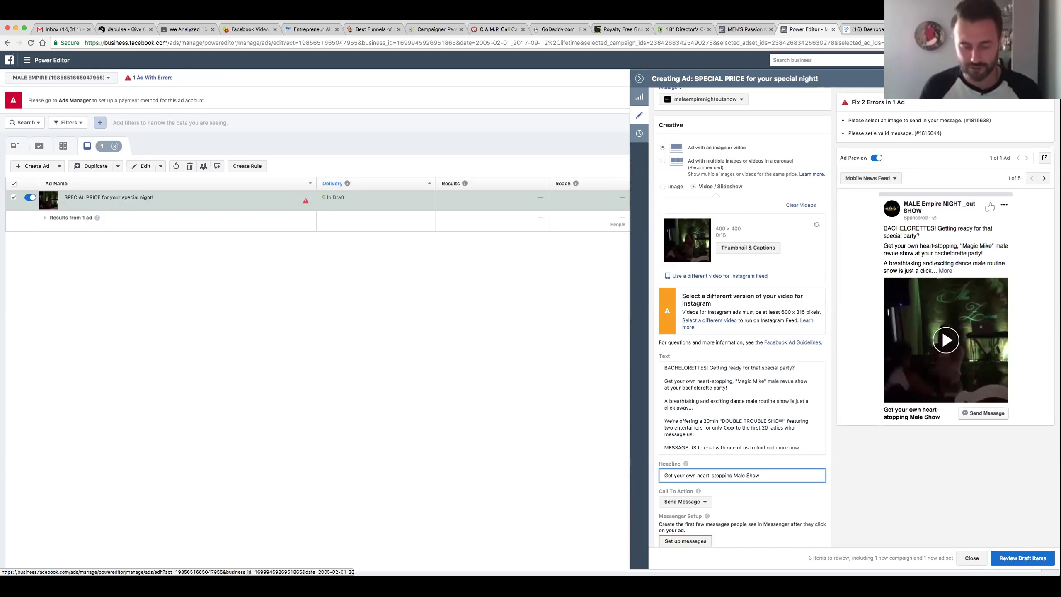
{"action": "type", "text": "99"}
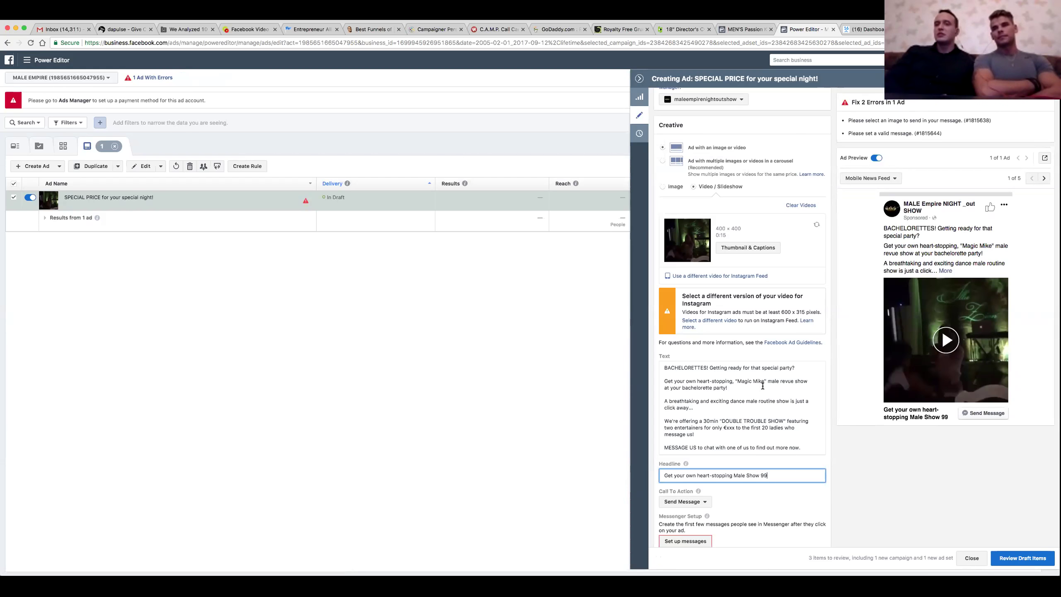
{"action": "left_click", "coordinate": [724, 427]}
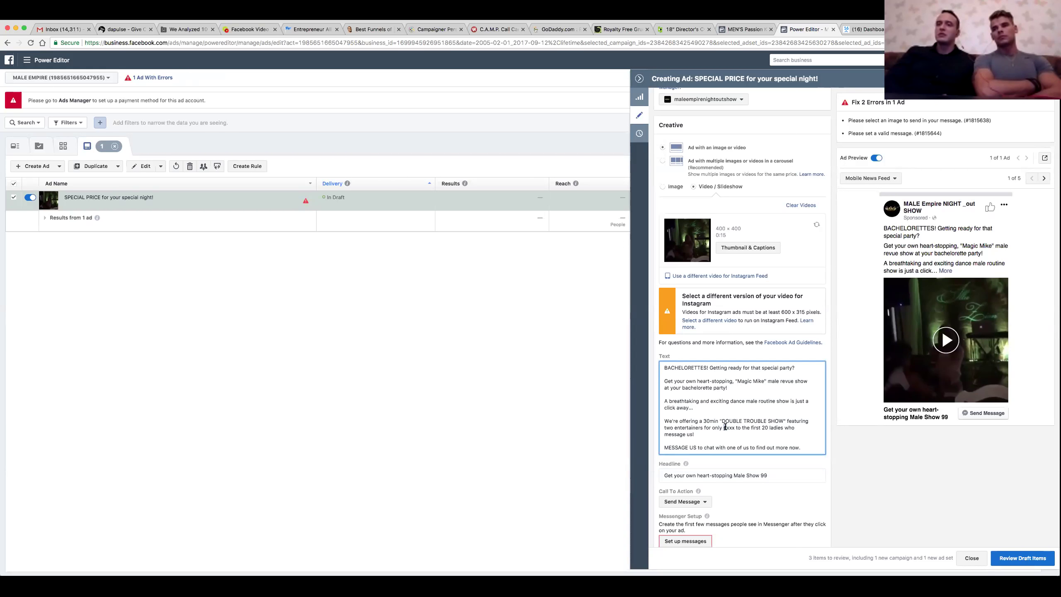
{"action": "left_click", "coordinate": [761, 474]}
{"action": "type", "text": "€"}
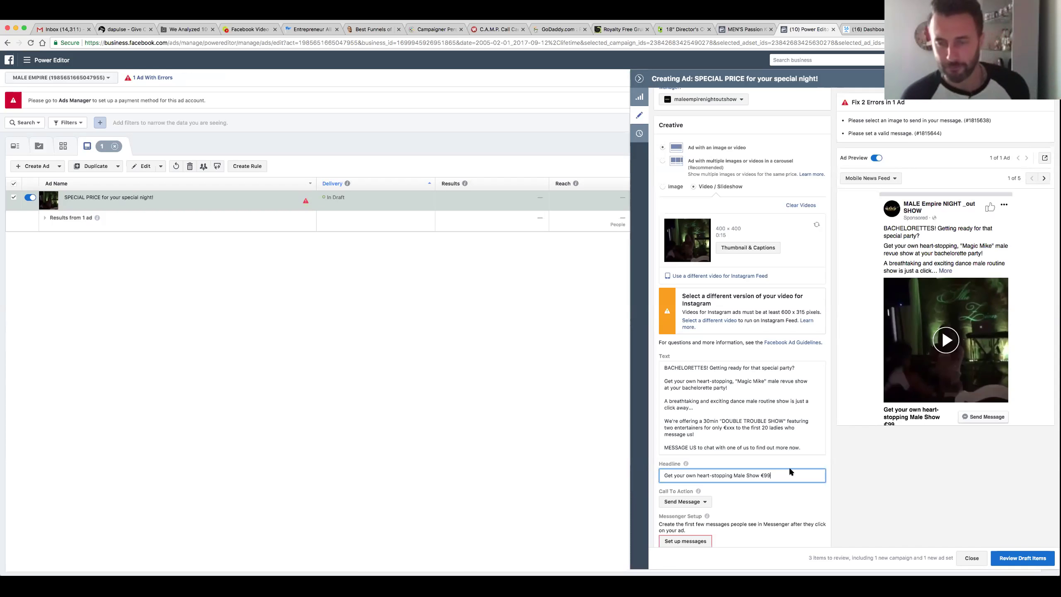
Step: Capitalize the headline words so they read "Your Own Heart-Stopping"
{"action": "left_click", "coordinate": [677, 476]}
{"action": "key", "text": "BackSpace"}
{"action": "type", "text": "Y"}
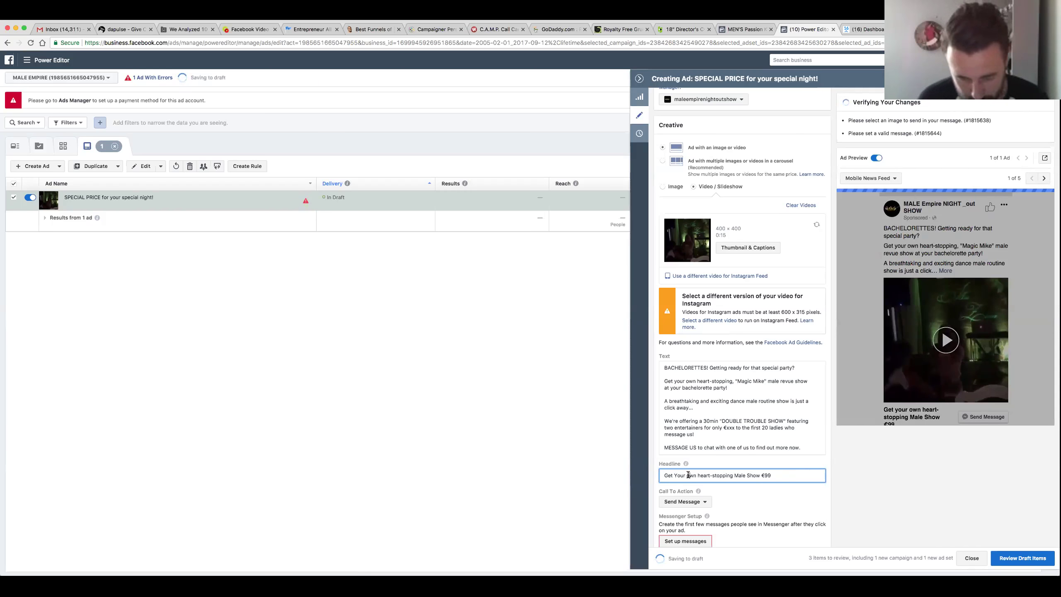
{"action": "left_click", "coordinate": [690, 475]}
{"action": "key", "text": "BackSpace"}
{"action": "type", "text": "O"}
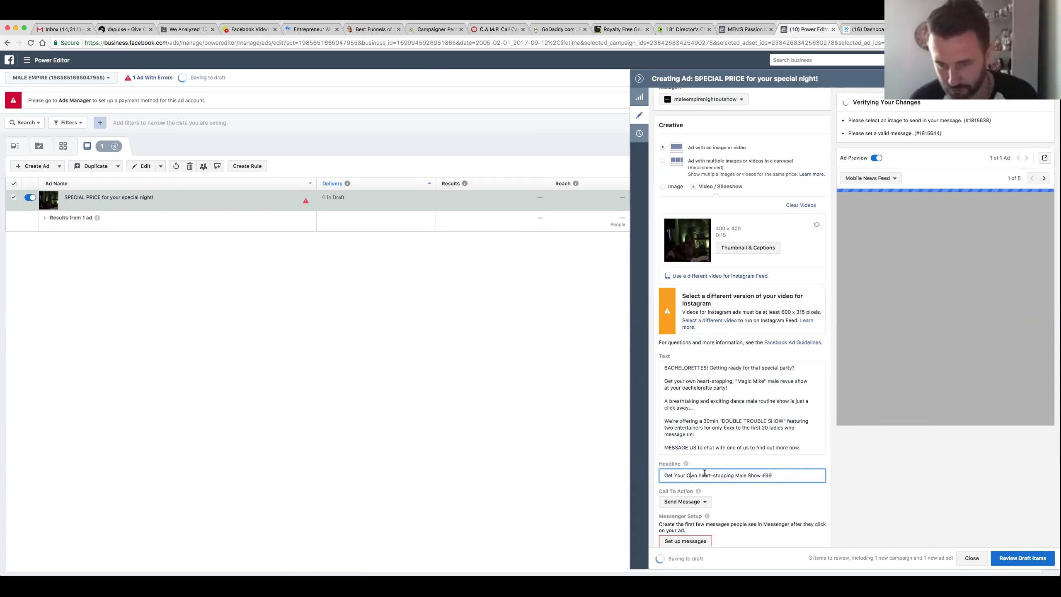
{"action": "left_click", "coordinate": [703, 476]}
{"action": "key", "text": "BackSpace"}
{"action": "type", "text": "H"}
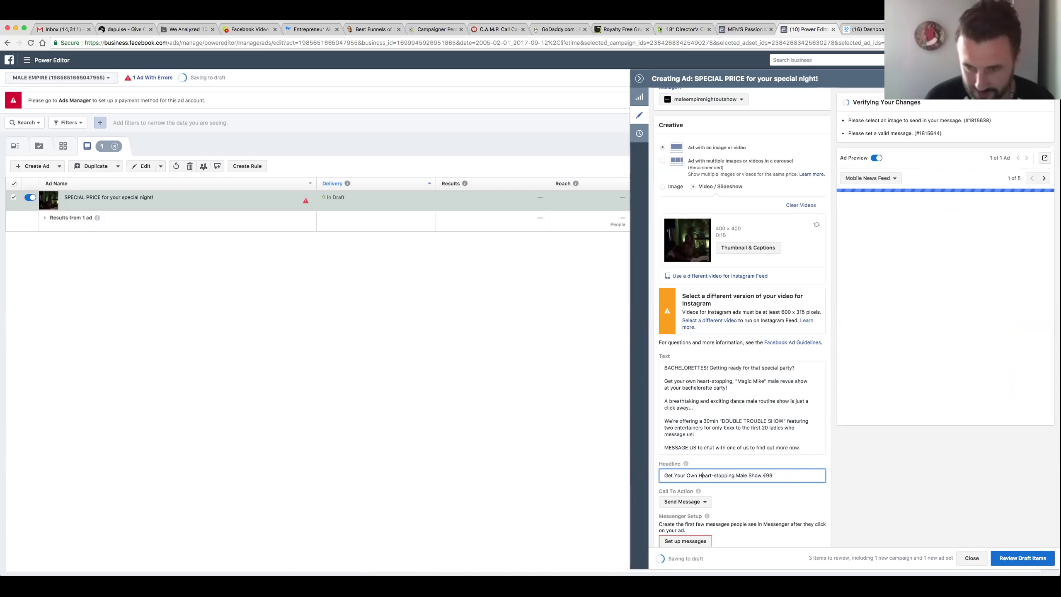
{"action": "left_click", "coordinate": [718, 475]}
{"action": "key", "text": "BackSpace"}
{"action": "type", "text": "S"}
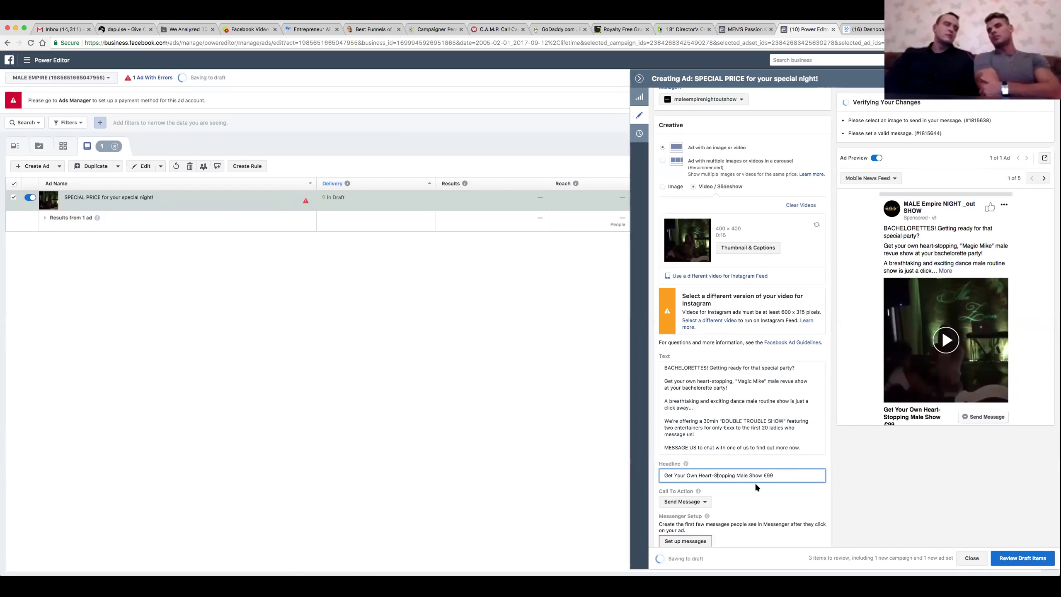
Step: Replace "Male" with "Private" in the headline so it reads "Get Your Own Heart-Stopping Private Show €99"
{"action": "left_click_drag", "start_coordinate": [761, 475], "coordinate": [737, 475]}
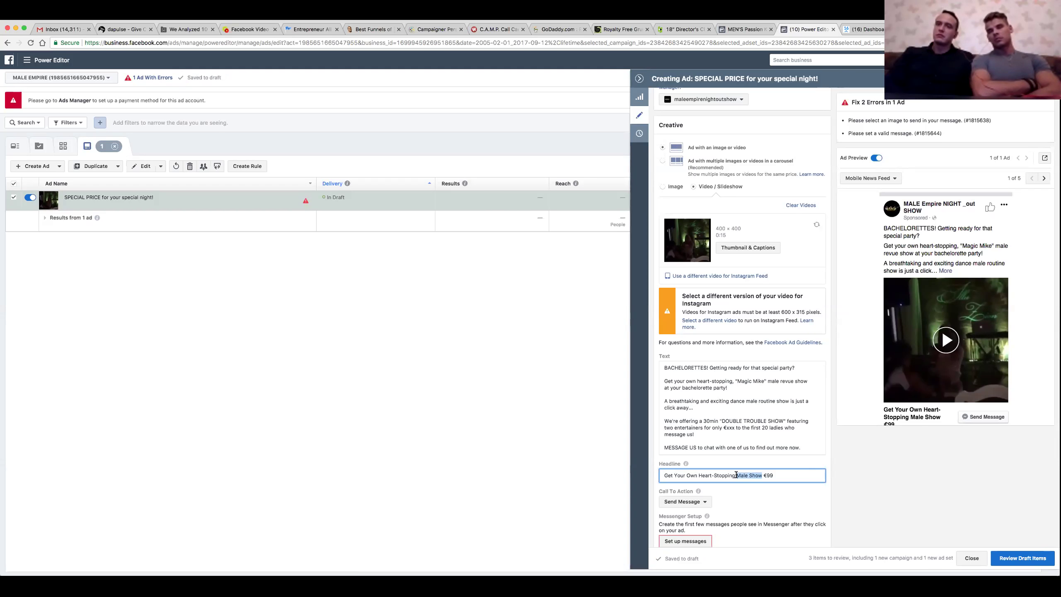
{"action": "key", "text": "Right"}
{"action": "key", "text": "Left"}
{"action": "key", "text": "Left"}
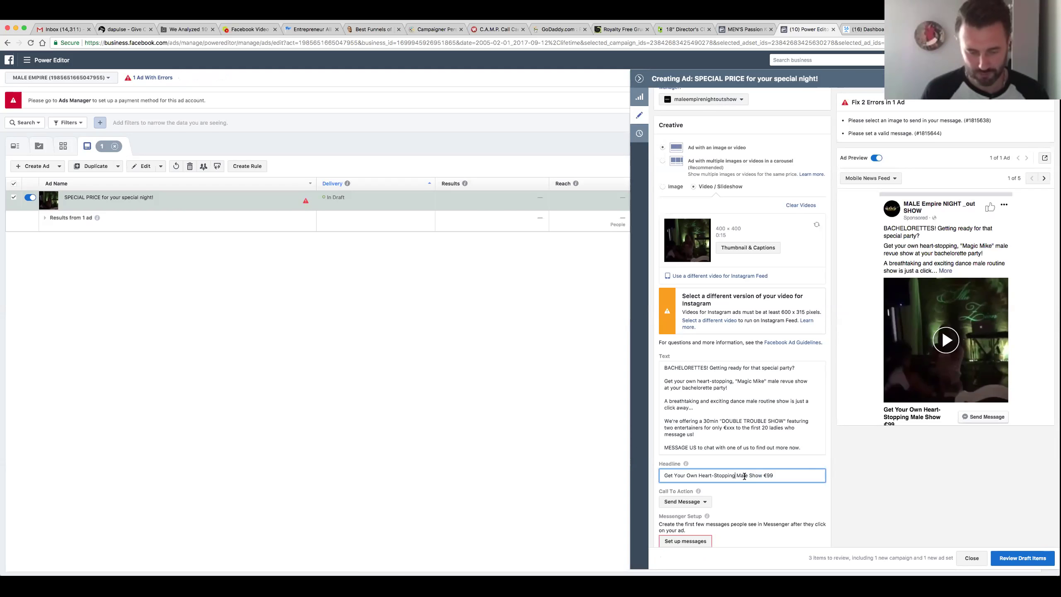
{"action": "type", "text": "Private"}
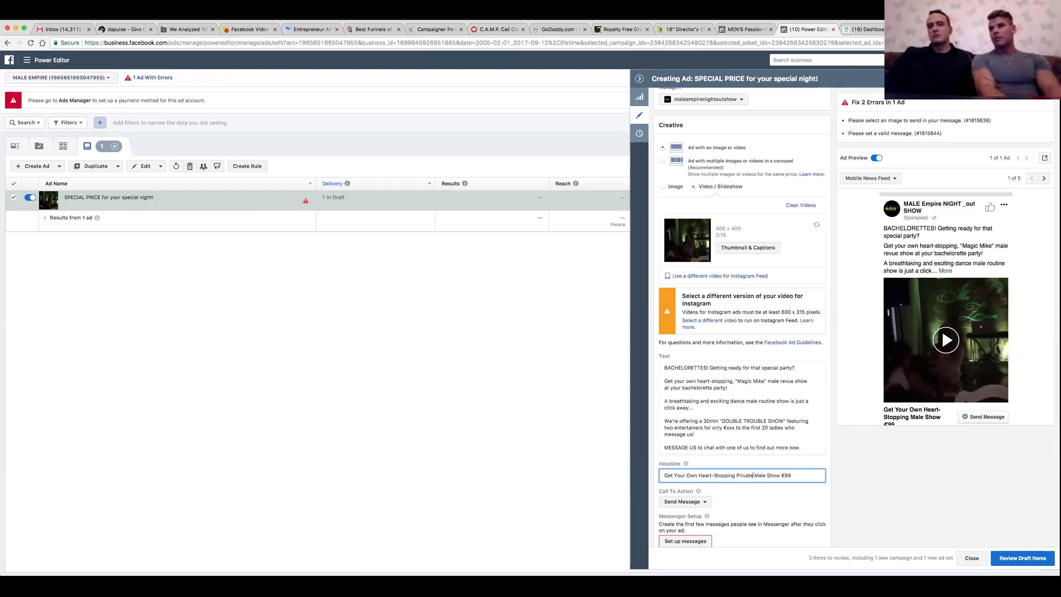
{"action": "double_click", "coordinate": [760, 476]}
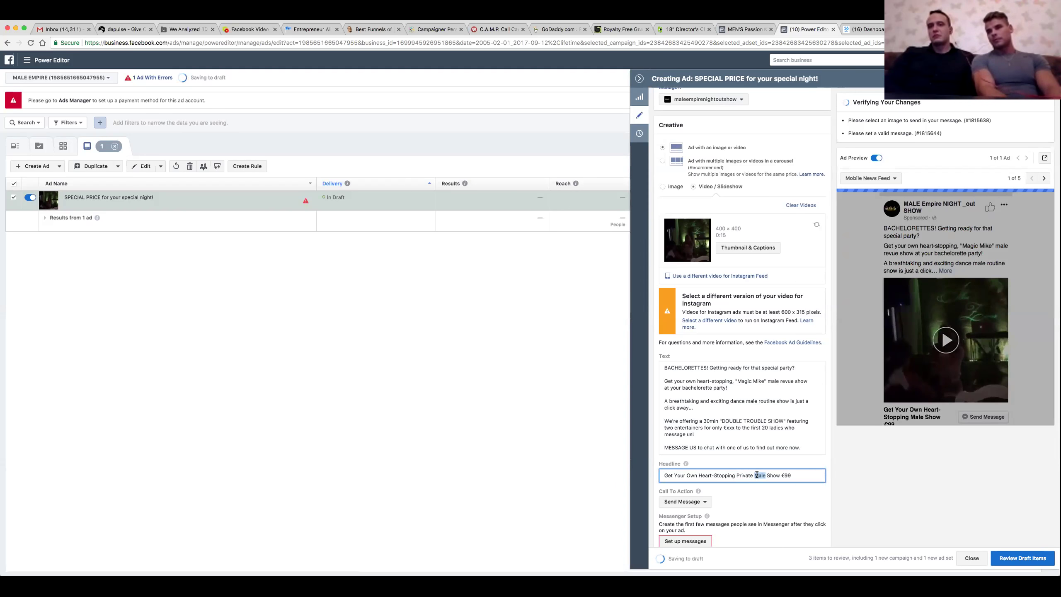
{"action": "key", "text": "BackSpace"}
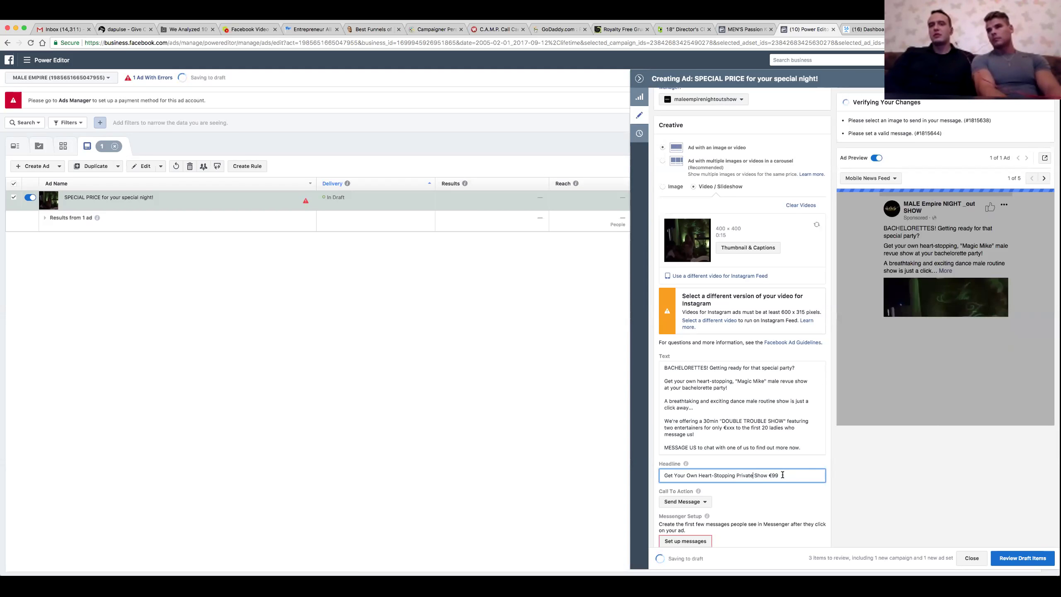
Step: Review the headline in the Mobile News Feed preview and reread the offer paragraphs of the ad text
{"action": "double_click", "coordinate": [760, 475]}
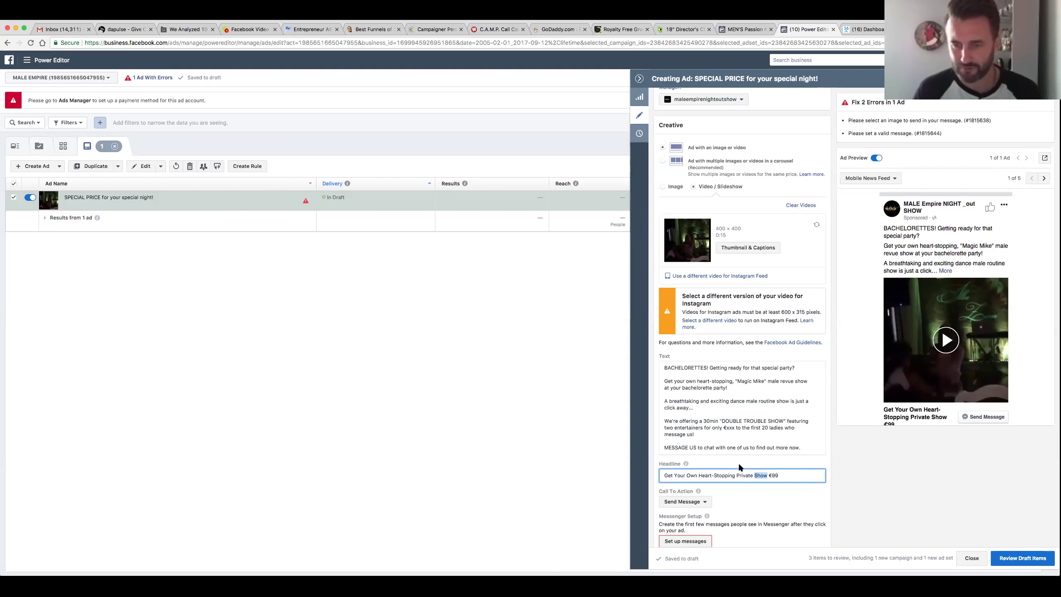
{"action": "left_click", "coordinate": [665, 475]}
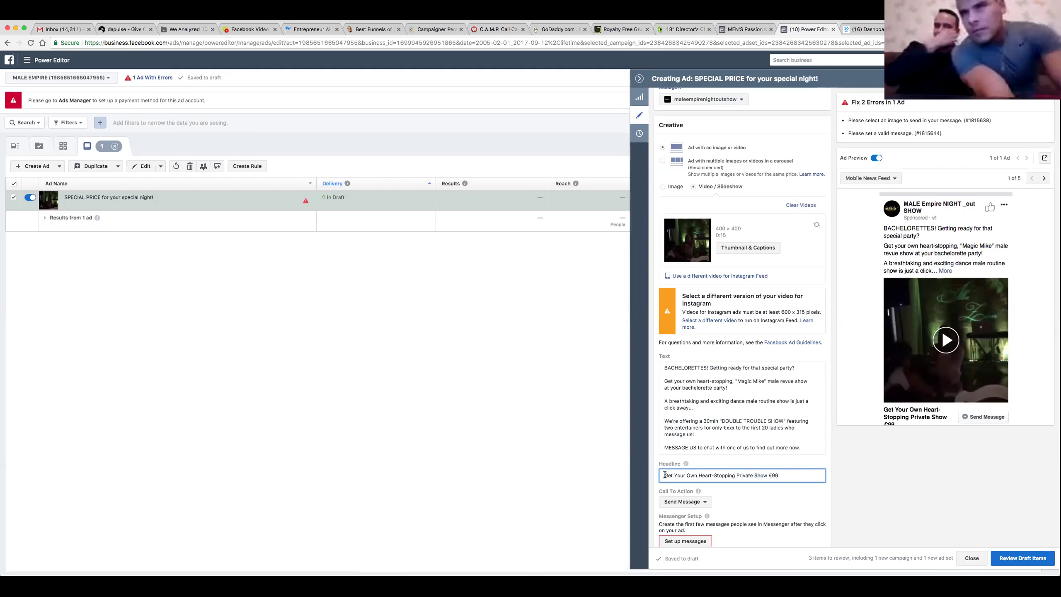
{"action": "key", "text": "End"}
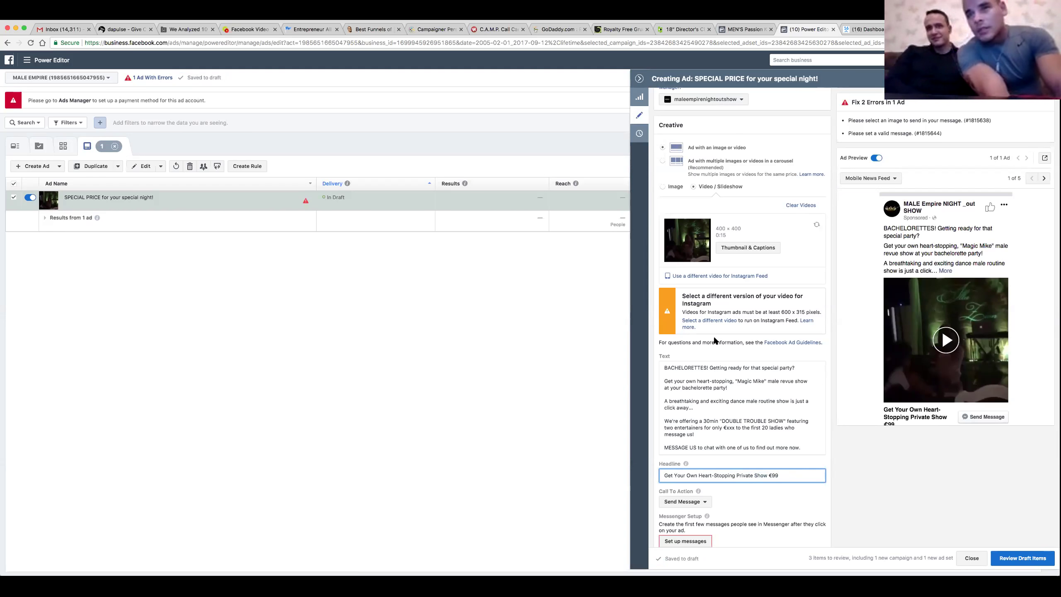
{"action": "scroll", "coordinate": [941, 365], "scroll_direction": "down", "scroll_amount": 1}
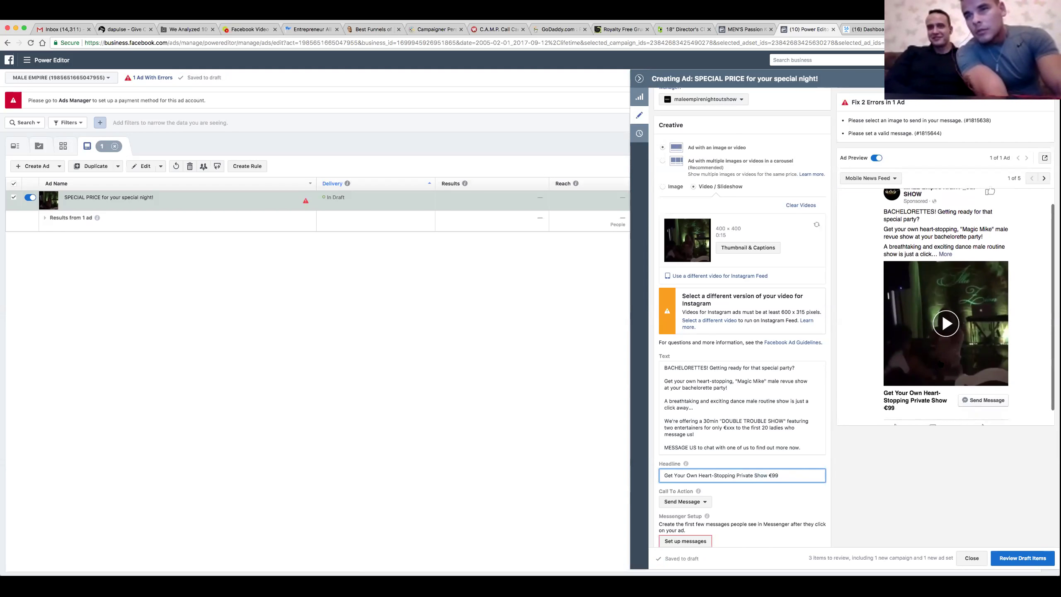
{"action": "left_click_drag", "start_coordinate": [722, 428], "coordinate": [708, 374]}
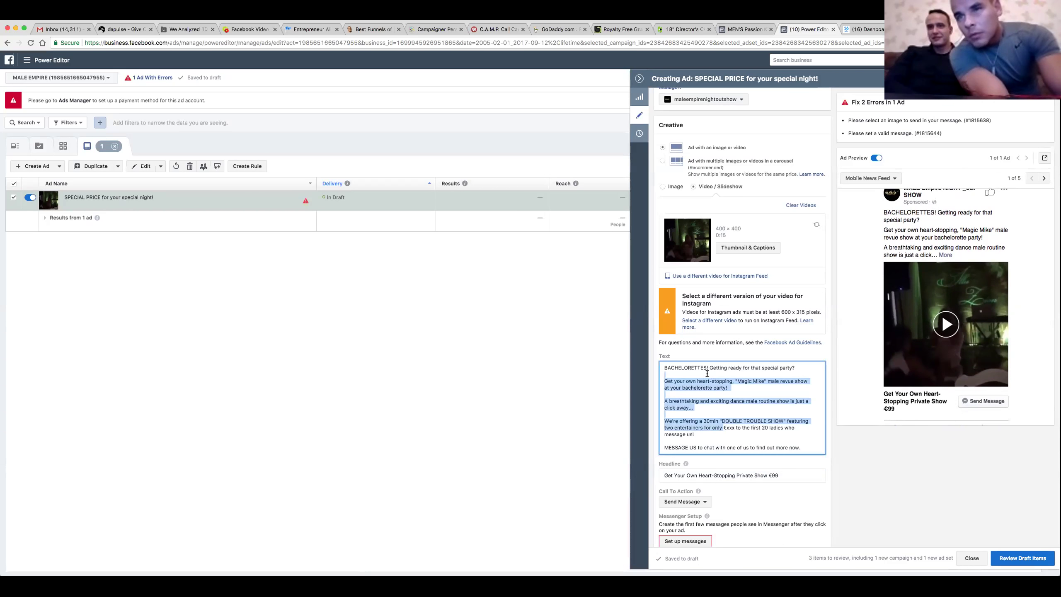
Step: Extend the ad text's opening to "BACHELORETTES AND THEIR FRIENDS!" and put "Getting ready for that special party?" in its own paragraph
{"action": "left_click", "coordinate": [707, 373]}
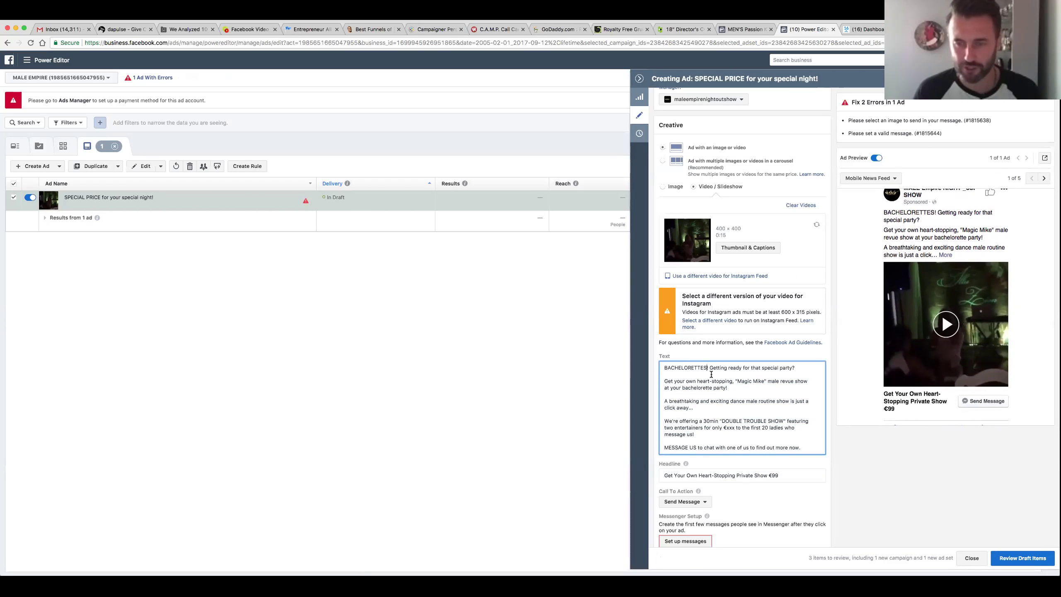
{"action": "key", "text": "BackSpace"}
{"action": "type", "text": "AND THEIR FRIENDS"}
{"action": "key", "text": "BackSpace"}
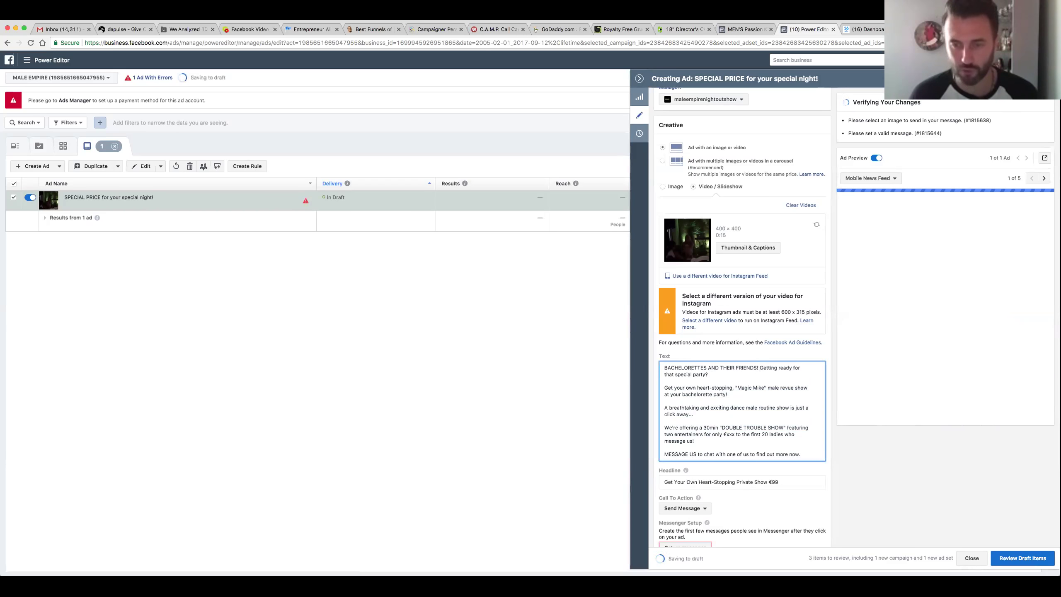
{"action": "key", "text": "Return"}
{"action": "key", "text": "Return"}
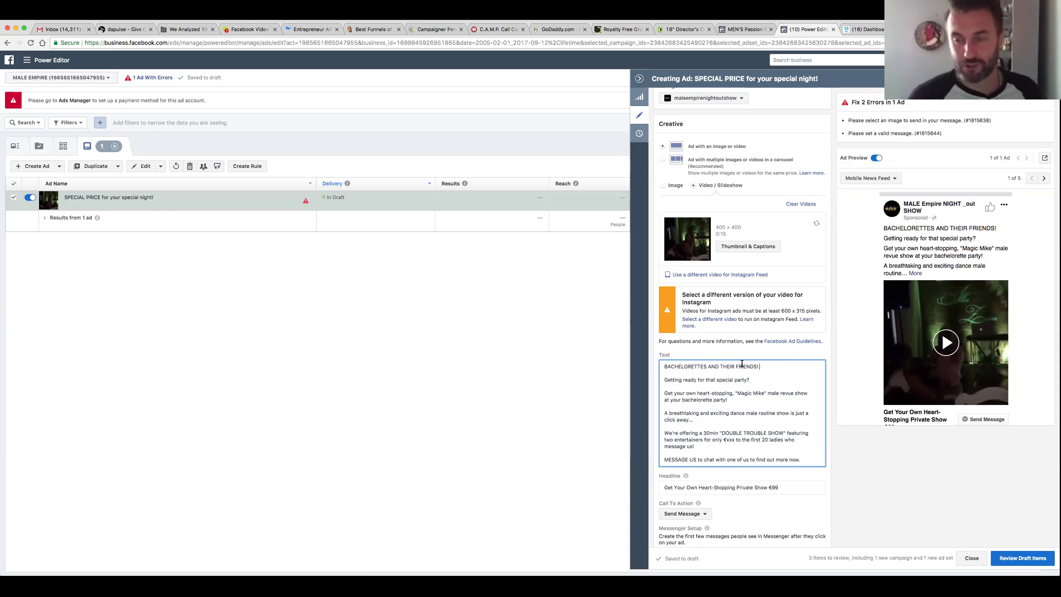
Step: Reread the opening lines and the "Magic Mike" paragraph of the ad text
{"action": "triple_click", "coordinate": [742, 365]}
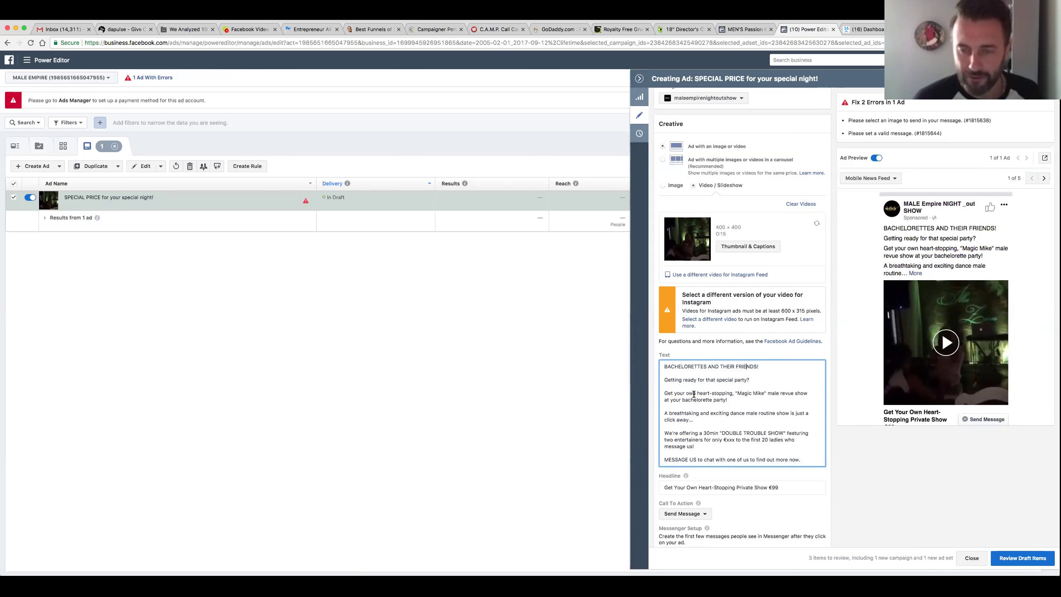
{"action": "key", "text": "Right"}
{"action": "key", "text": "Right"}
{"action": "key", "text": "Right"}
{"action": "key", "text": "Right"}
{"action": "key", "text": "Right"}
{"action": "key", "text": "Right"}
{"action": "key", "text": "Right"}
{"action": "key", "text": "Right"}
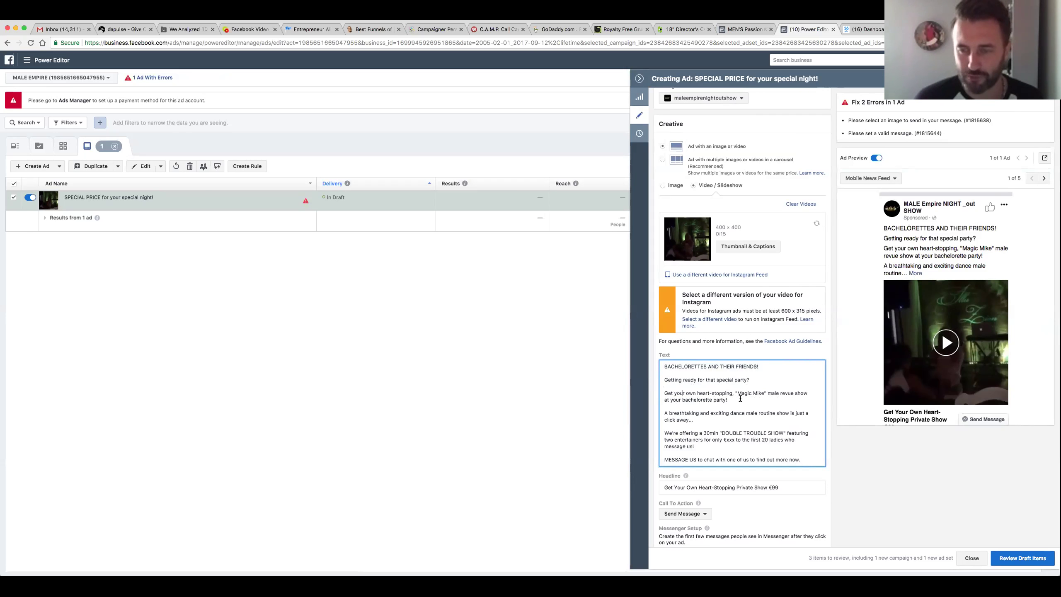
{"action": "left_click", "coordinate": [727, 399]}
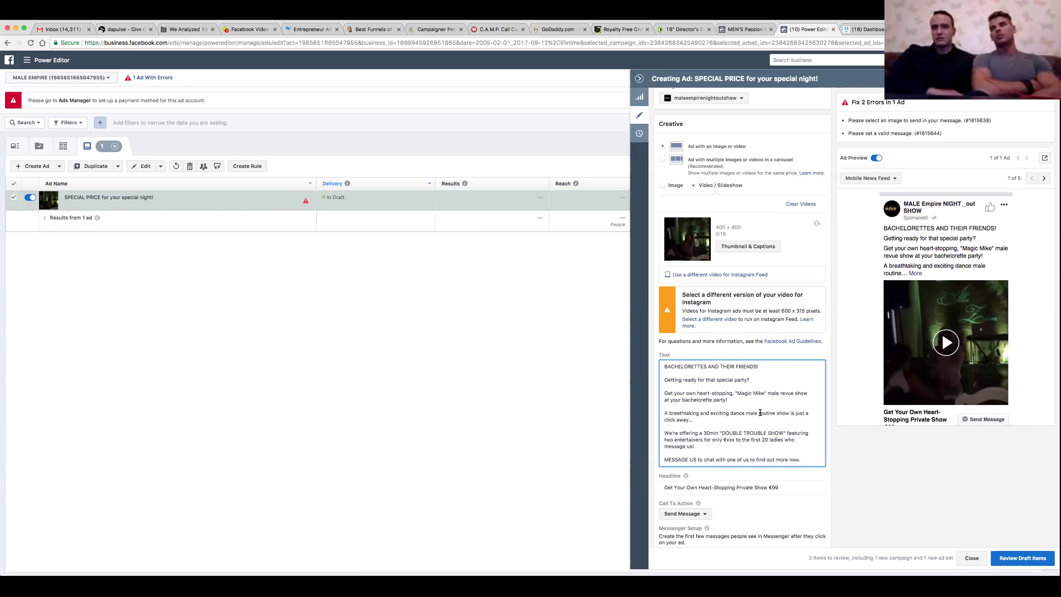
Step: Replace "dance male routine" with "male solo" in the "A breathtaking and exciting" sentence of the ad text
{"action": "left_click_drag", "start_coordinate": [776, 412], "coordinate": [731, 413]}
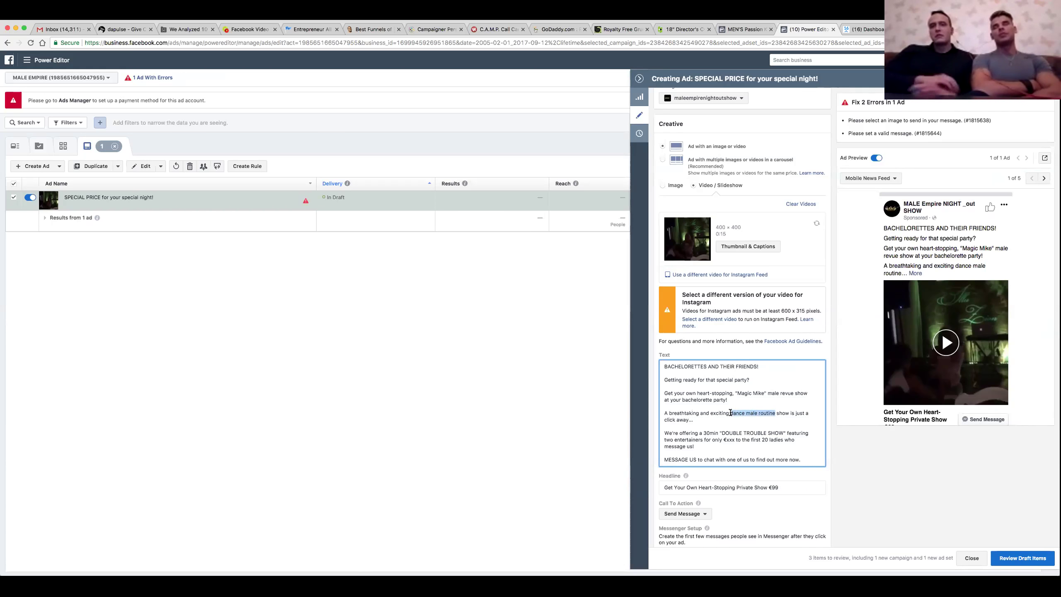
{"action": "type", "text": "male solo"}
Step: Add a new paragraph after "just a click away..." reading "You even get to pick from your favorite characters!"
{"action": "left_click", "coordinate": [695, 420]}
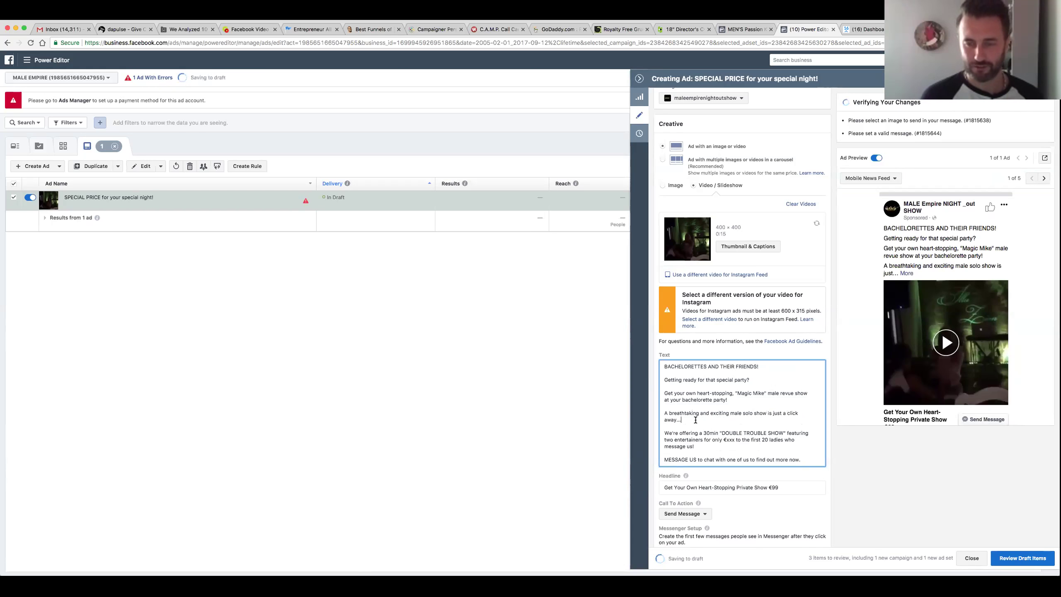
{"action": "key", "text": "Return"}
{"action": "key", "text": "Return"}
{"action": "type", "text": "You even get to p"}
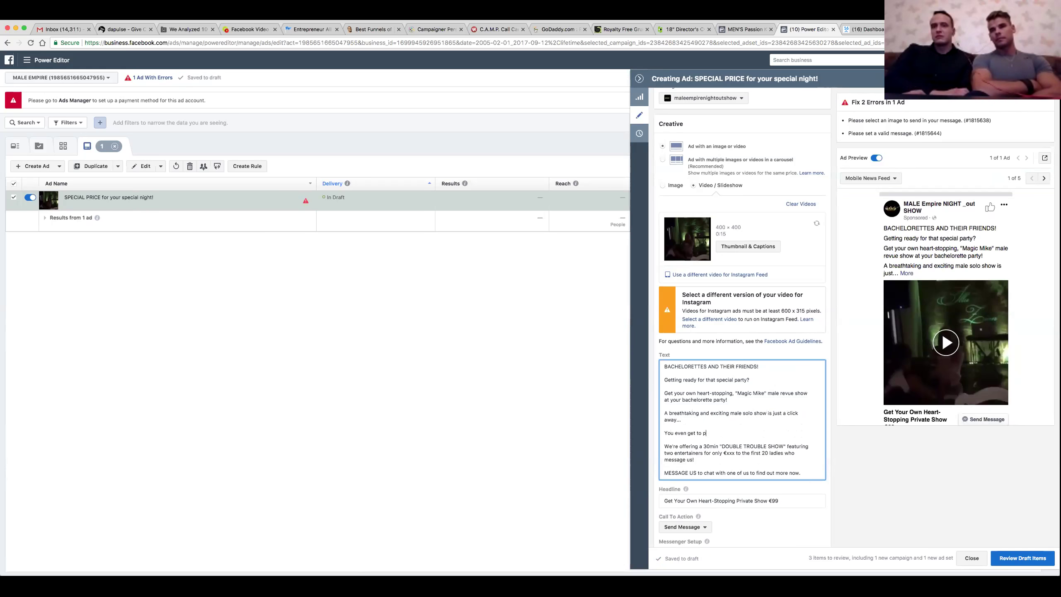
{"action": "type", "text": "ick from your favorite chara"}
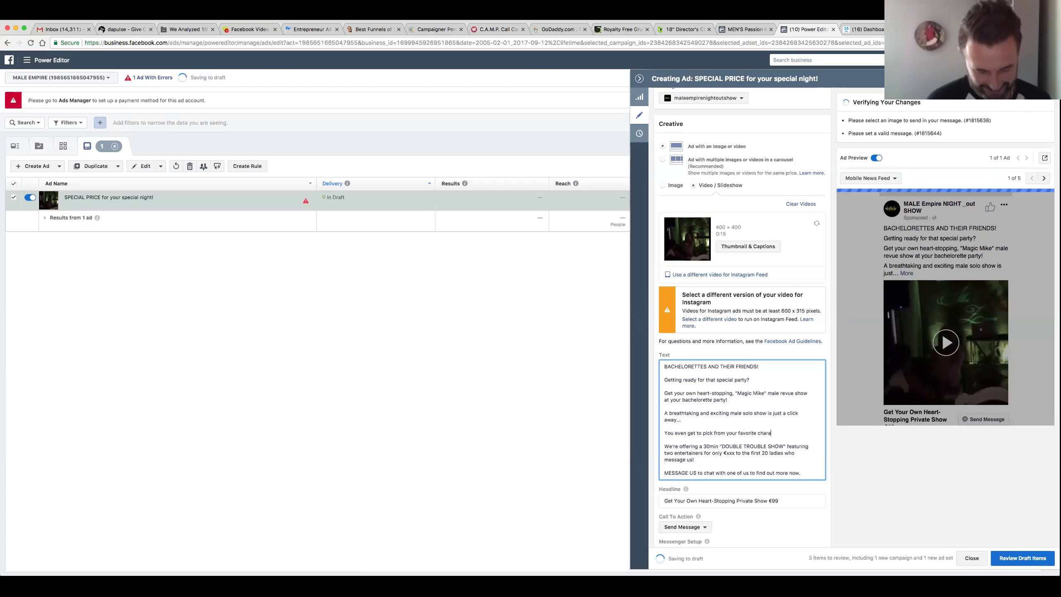
{"action": "type", "text": "cters!"}
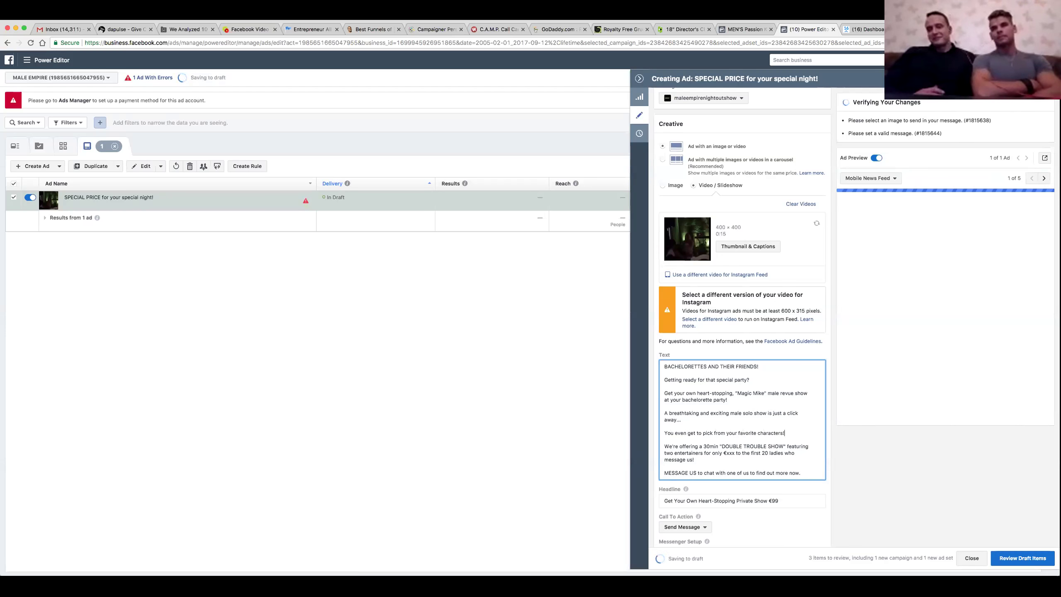
Step: Replace the exclamation mark after "favorite characters" with " such as S.W.A.T. team member," to start a list of characters
{"action": "type", "text": "-"}
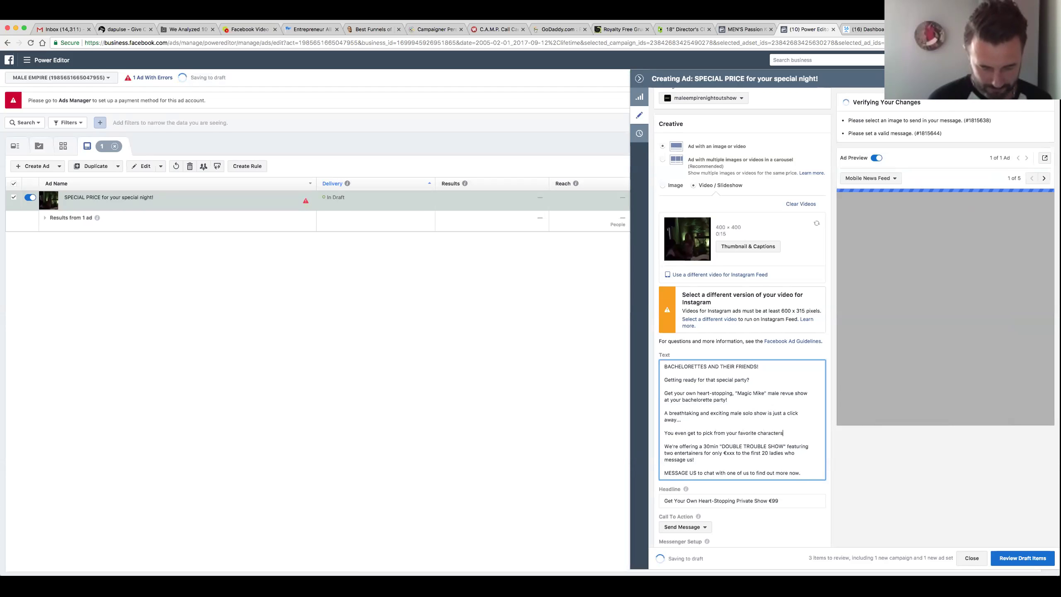
{"action": "type", "text": " such as S"}
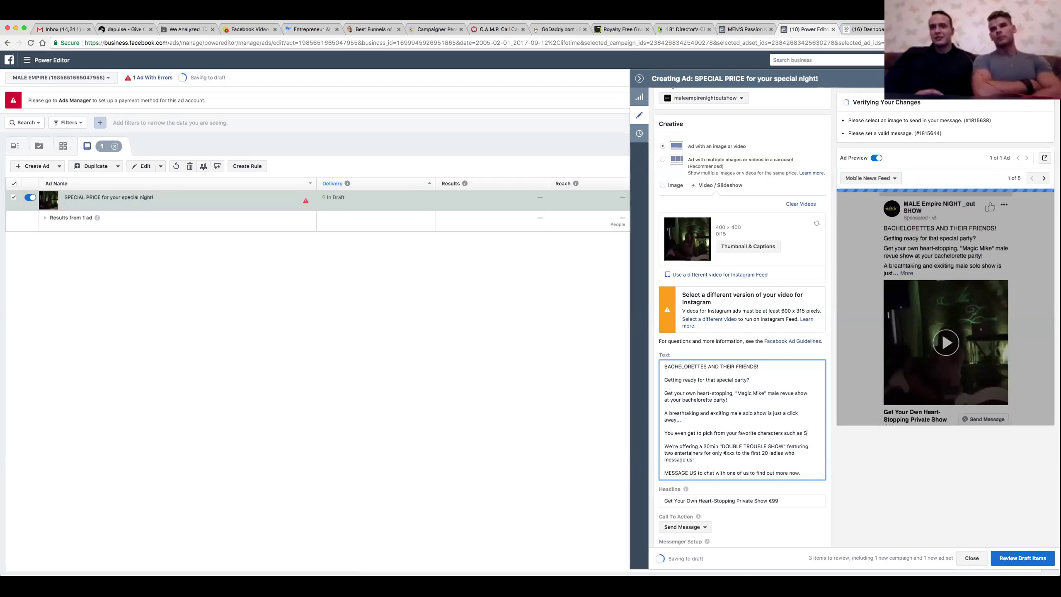
{"action": "type", "text": ".W"}
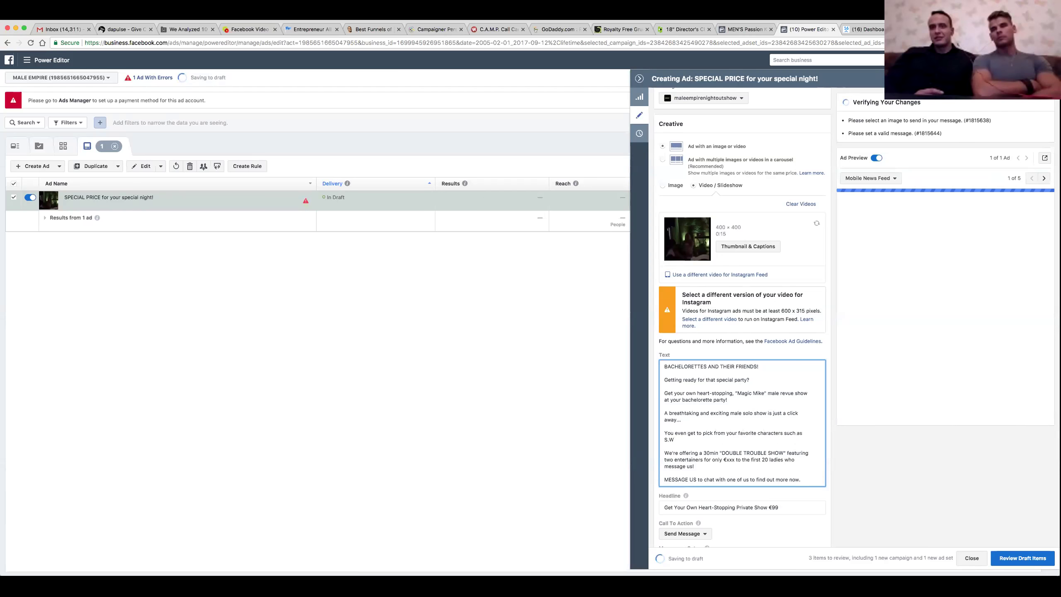
{"action": "type", "text": ".A."}
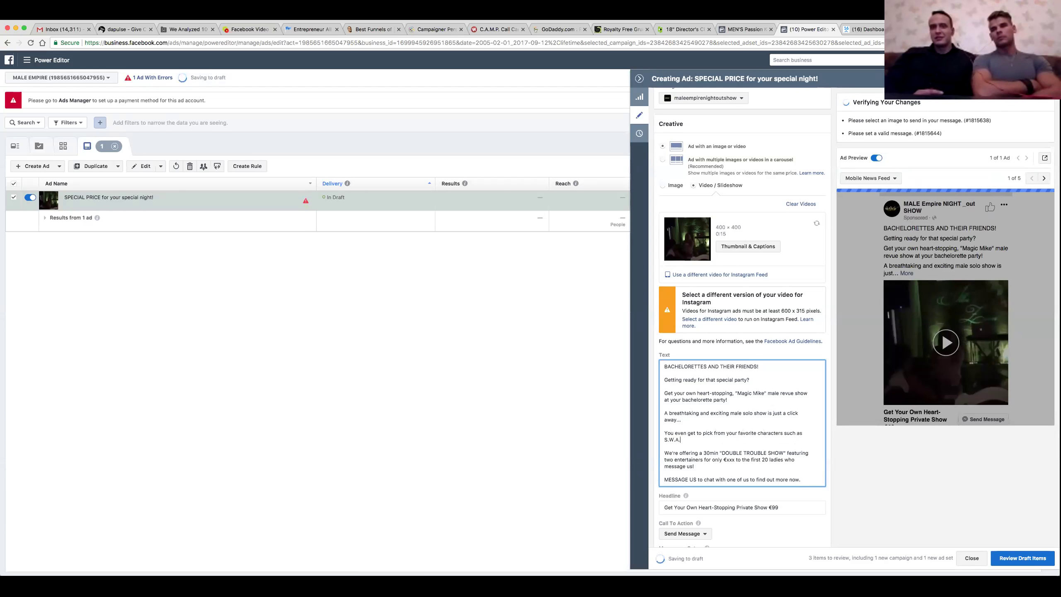
{"action": "type", "text": "T. "}
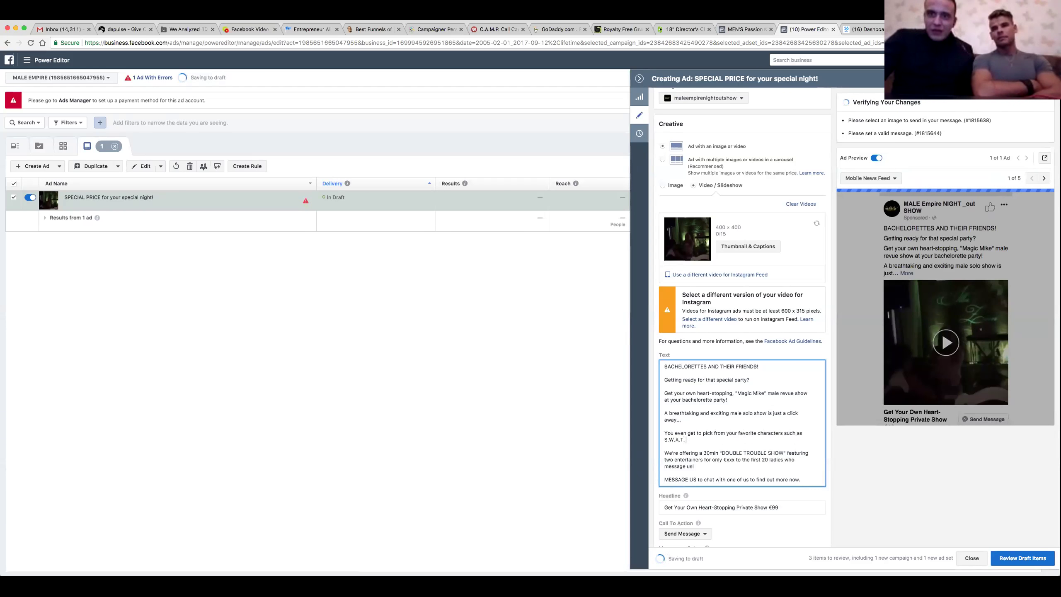
{"action": "type", "text": "team member, "}
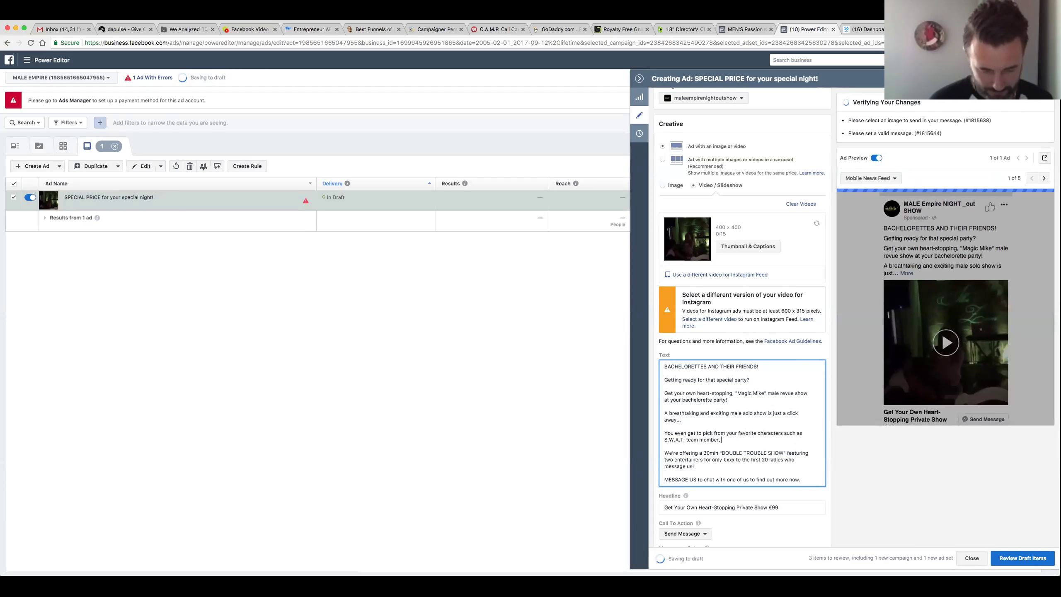
Step: Continue the character list after "S.W.A.T. team member," with "FIREMAN, POLICE OFFICER, class"
{"action": "type", "text": "FIREMAN"}
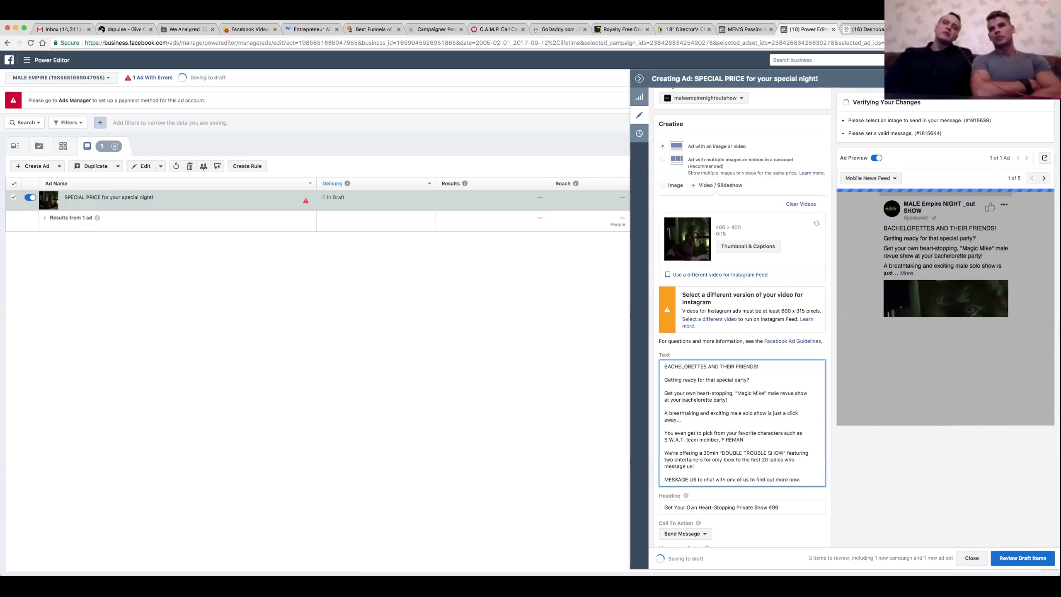
{"action": "key", "text": "BackSpace"}
{"action": "key", "text": "BackSpace"}
{"action": "key", "text": "BackSpace"}
{"action": "key", "text": "BackSpace"}
{"action": "type", "text": "EMA"}
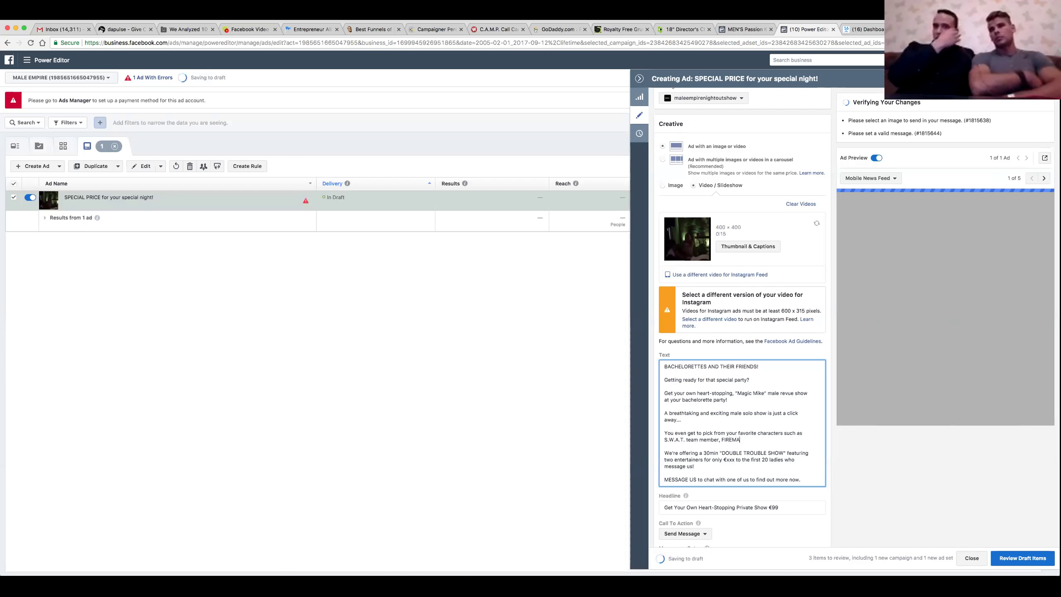
{"action": "type", "text": "N, POLICE OFF"}
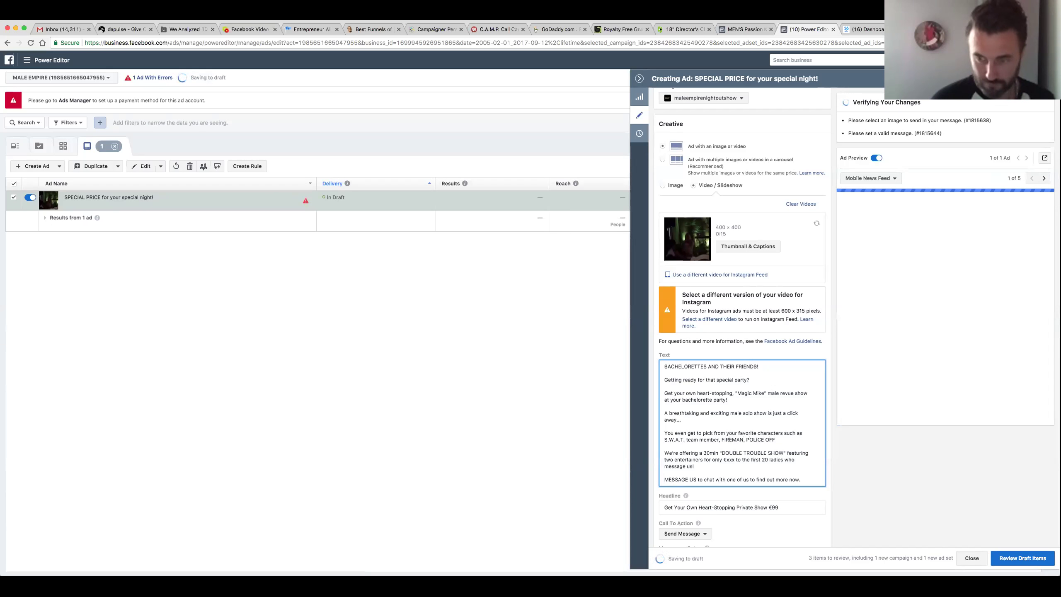
{"action": "type", "text": "ICER,"}
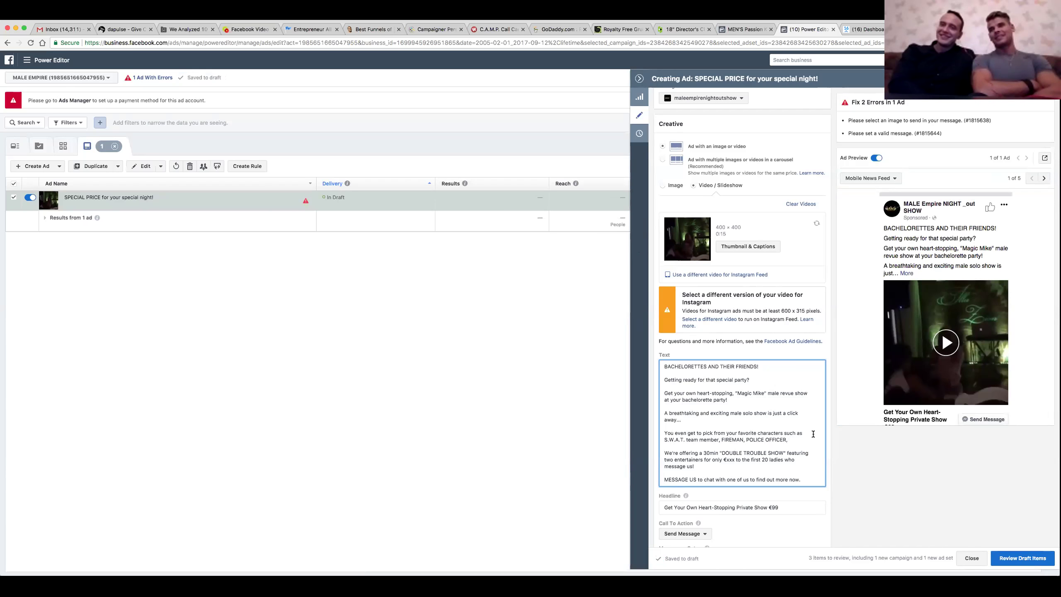
{"action": "type", "text": "class"}
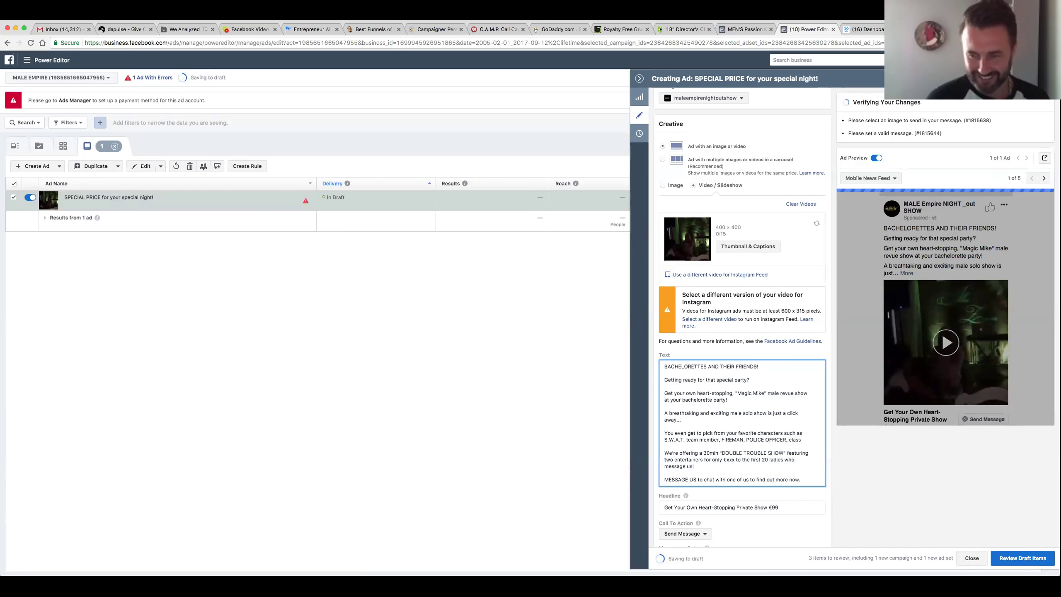
Step: Replace the unfinished word "class" ending the ad text's character list with ""CLASSIC LOVER", and more"
{"action": "key", "text": "BackSpace"}
{"action": "key", "text": "BackSpace"}
{"action": "key", "text": "BackSpace"}
{"action": "key", "text": "BackSpace"}
{"action": "key", "text": "BackSpace"}
{"action": "type", "text": "\"CLASS"}
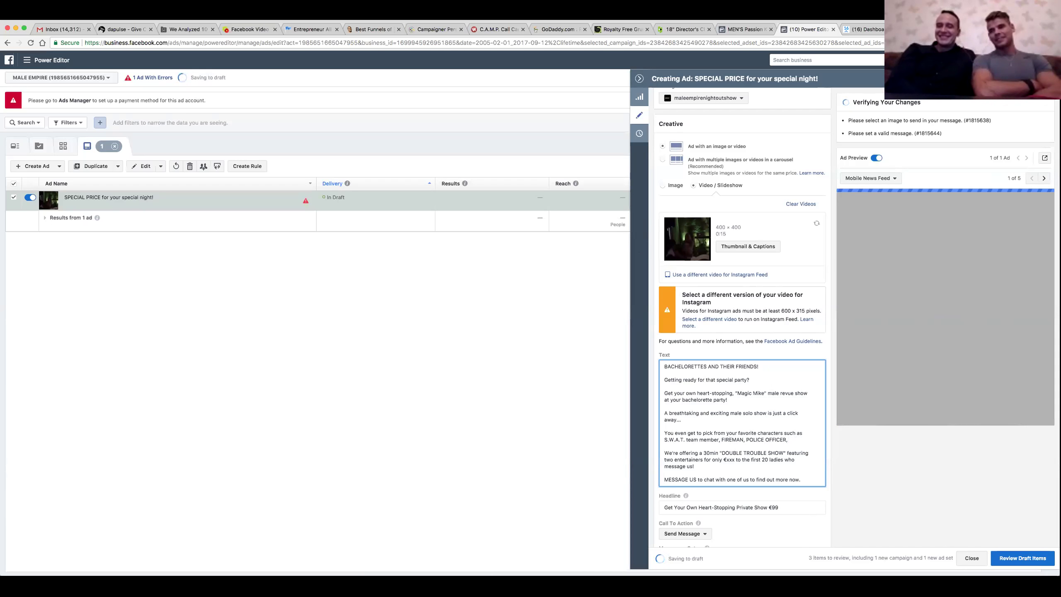
{"action": "type", "text": "IC LOVER\", and more"}
Step: Remove the word CLASSIC and the quotation marks around LOVER in the ad text's character list
{"action": "double_click", "coordinate": [675, 446]}
{"action": "key", "text": "BackSpace"}
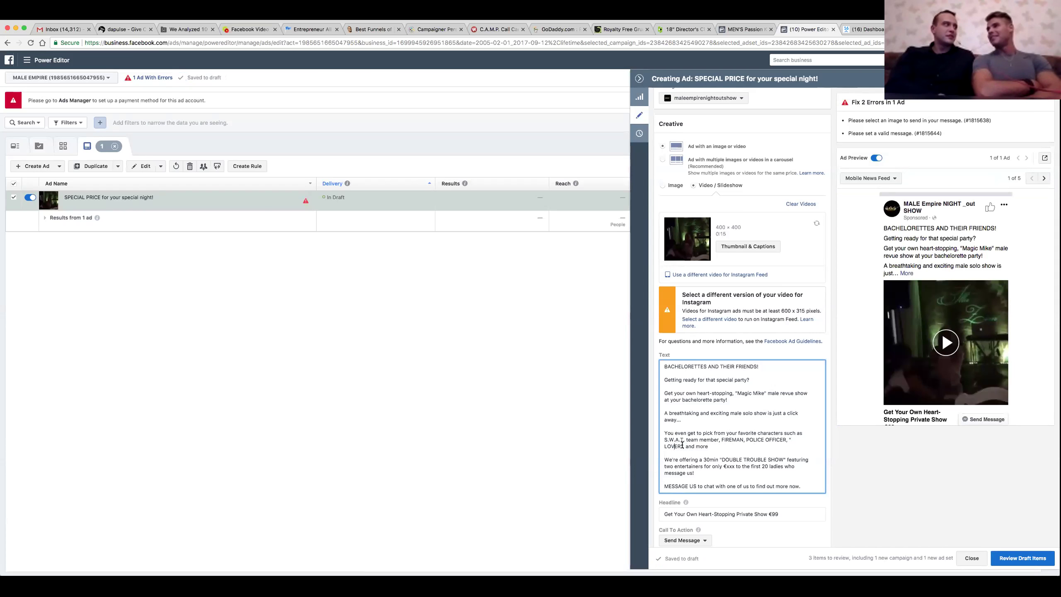
{"action": "key", "text": "BackSpace"}
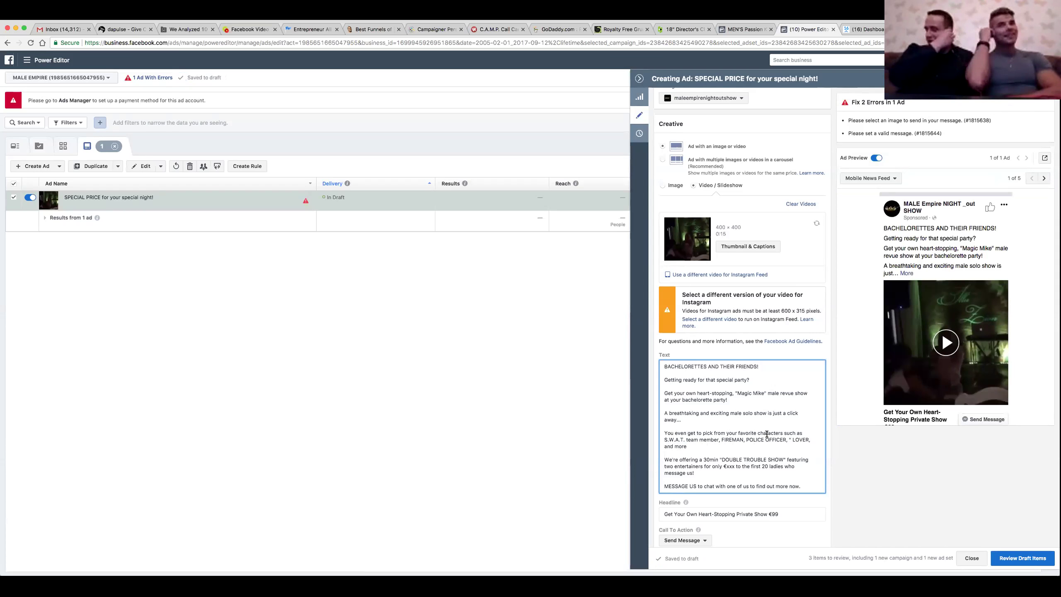
{"action": "type", "text": "\""}
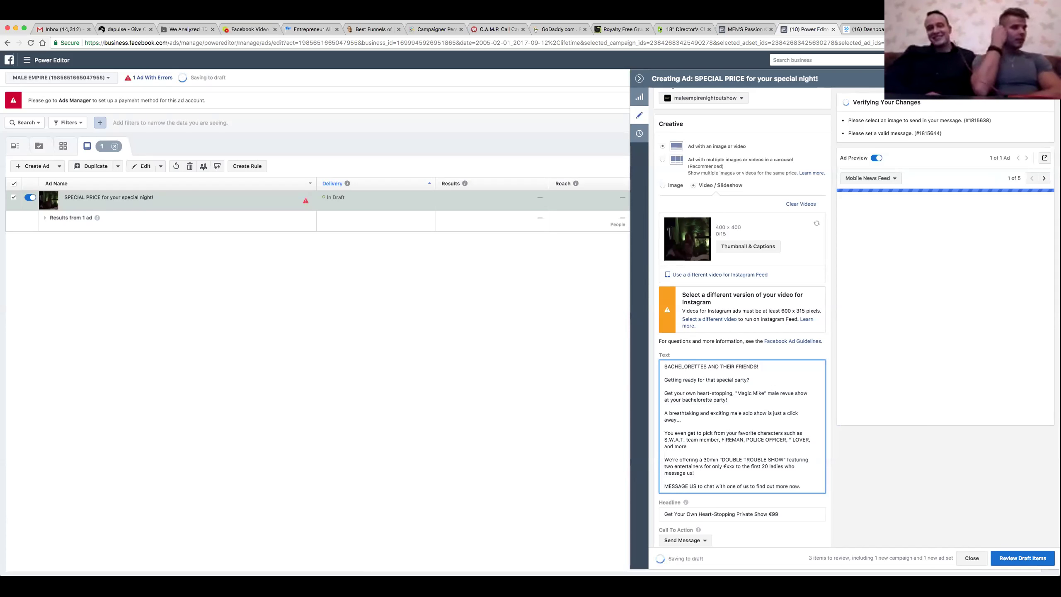
{"action": "key", "text": "BackSpace"}
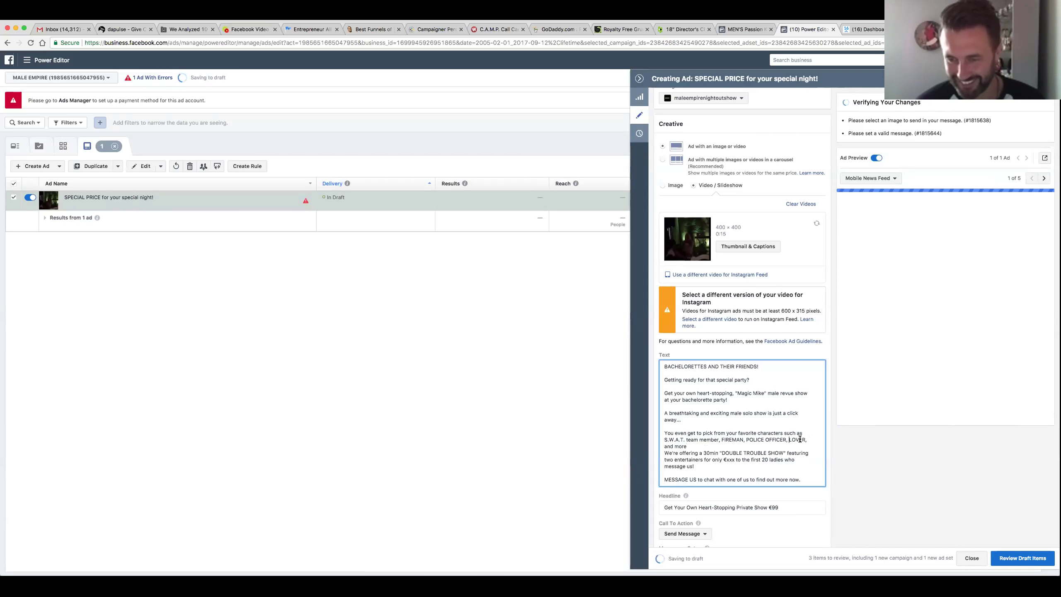
Step: Add BIKER after LOVER, end the character list with "and more!", and insert a blank line below it
{"action": "left_click", "coordinate": [808, 439]}
{"action": "type", "text": "BIKE"}
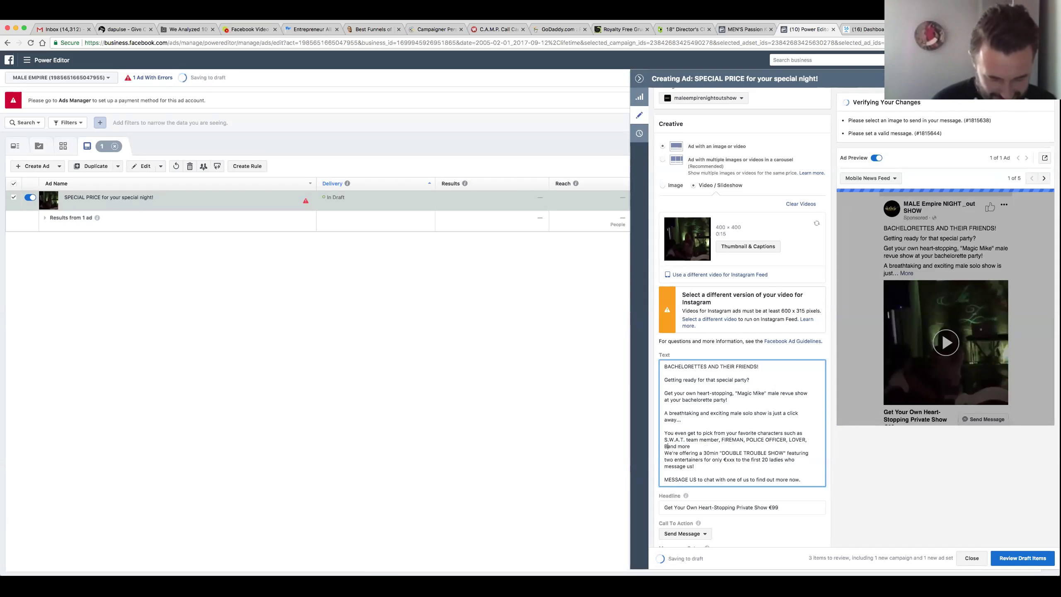
{"action": "type", "text": "R, and more"}
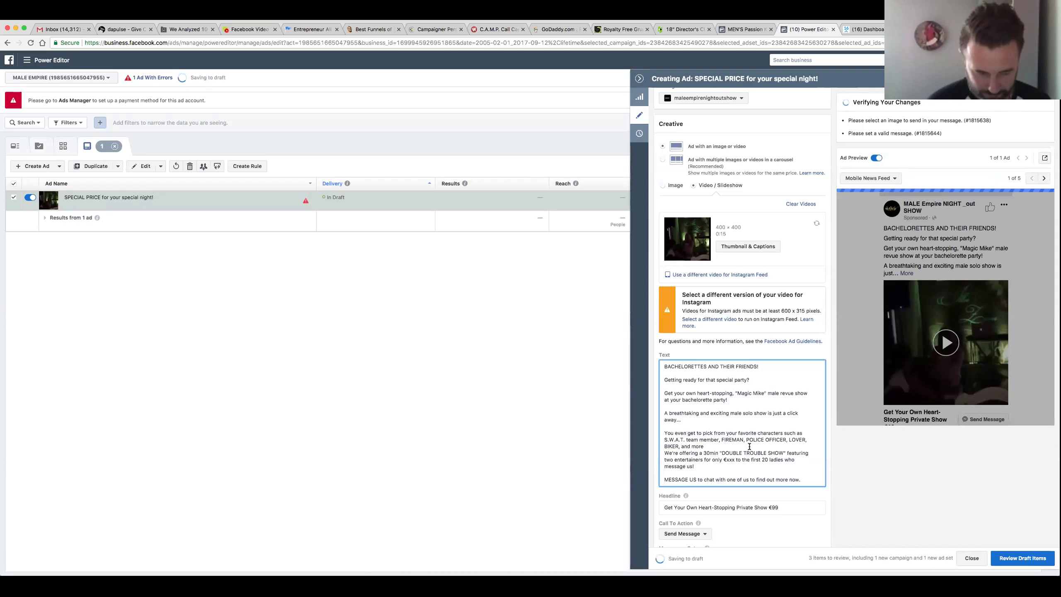
{"action": "type", "text": "!"}
{"action": "key", "text": "Return"}
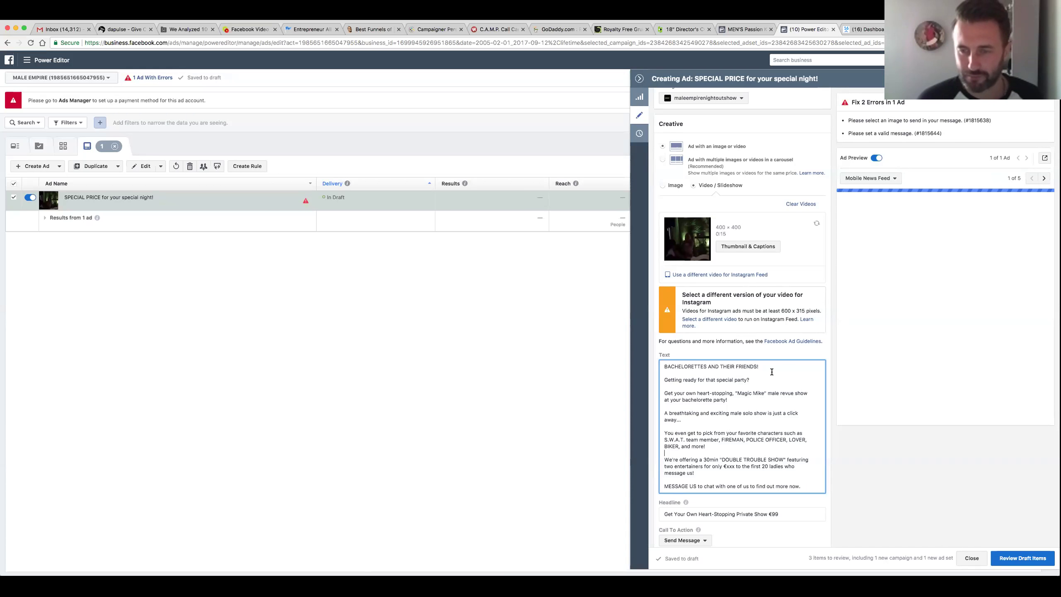
Step: Review the ad text, examining the "Magic Mike" wording in the male revue show sentence
{"action": "scroll", "coordinate": [772, 372], "scroll_direction": "up", "scroll_amount": 6}
{"action": "scroll", "coordinate": [678, 343], "scroll_direction": "down", "scroll_amount": 3}
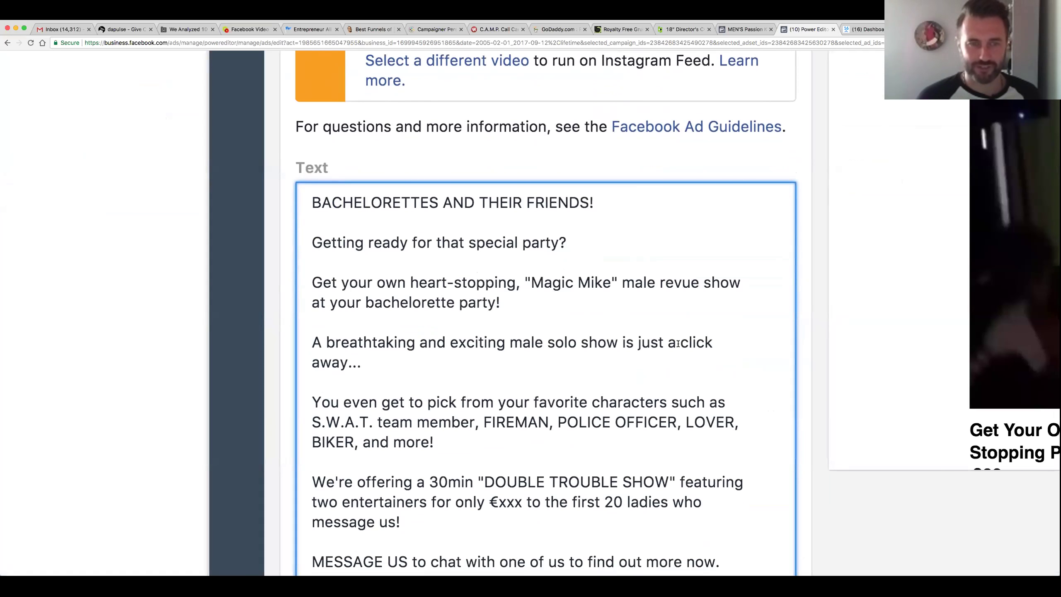
{"action": "scroll", "coordinate": [678, 344], "scroll_direction": "down", "scroll_amount": 2}
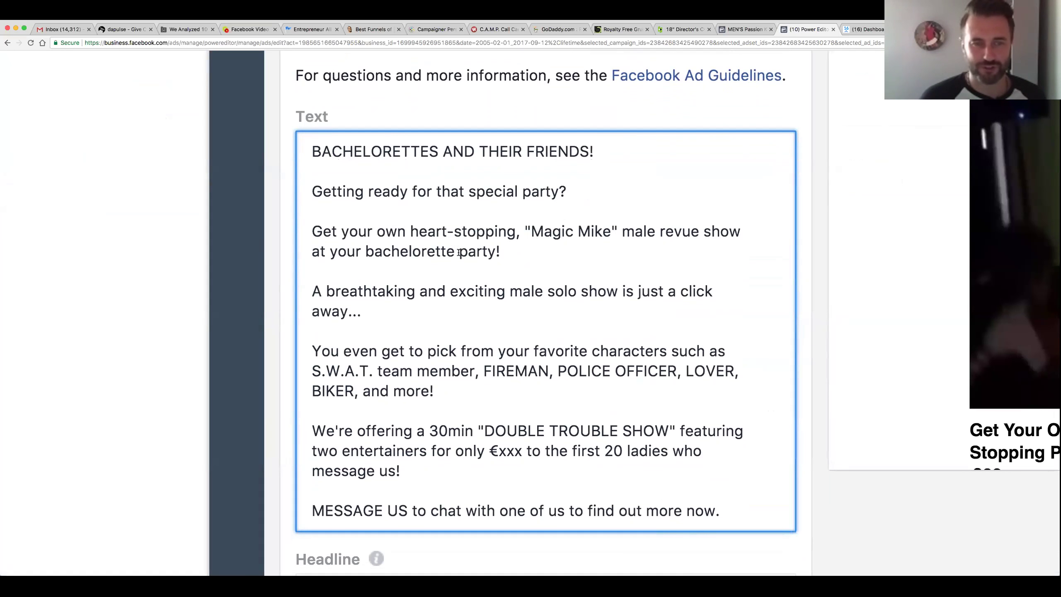
{"action": "left_click", "coordinate": [530, 231]}
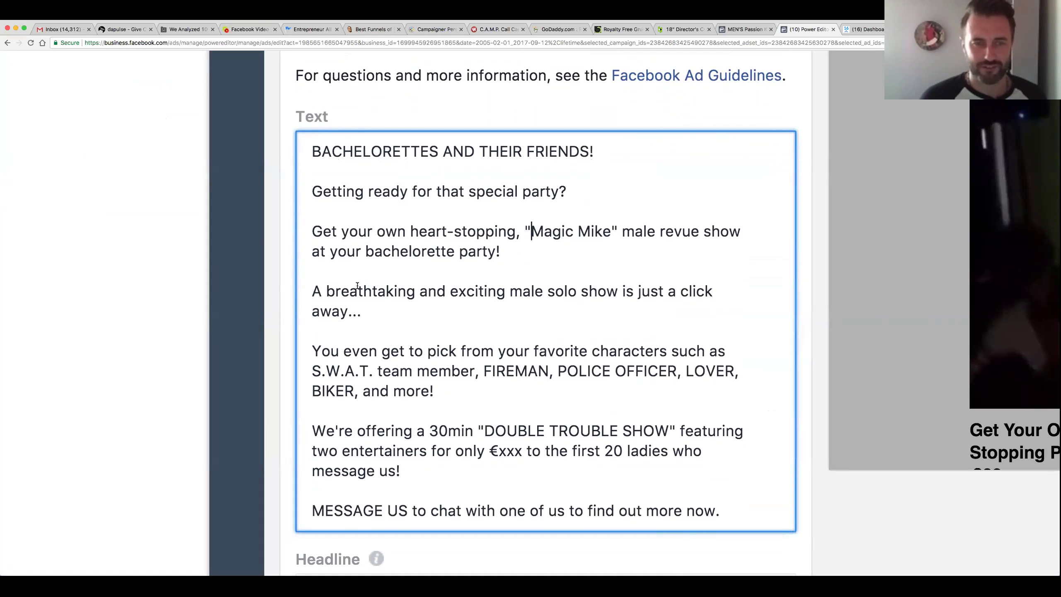
{"action": "left_click_drag", "start_coordinate": [612, 231], "coordinate": [532, 231]}
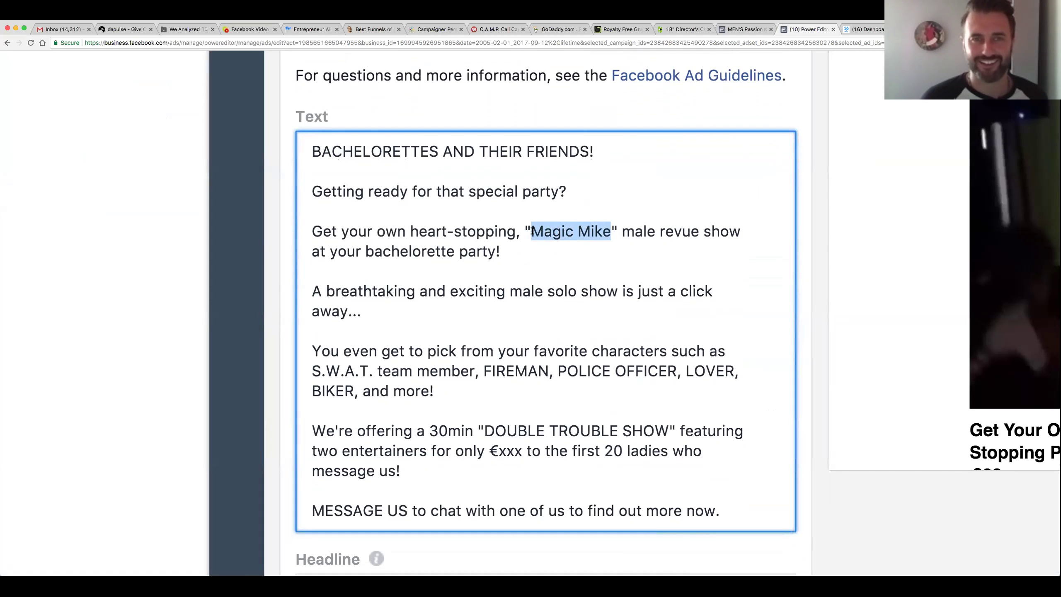
{"action": "left_click", "coordinate": [378, 289]}
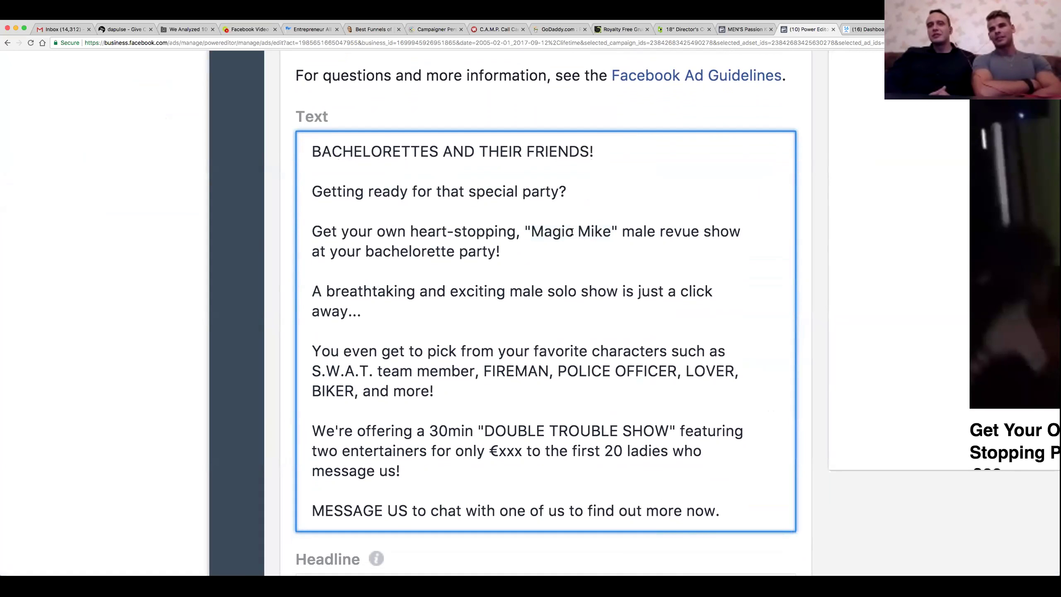
{"action": "left_click_drag", "start_coordinate": [611, 230], "coordinate": [535, 229]}
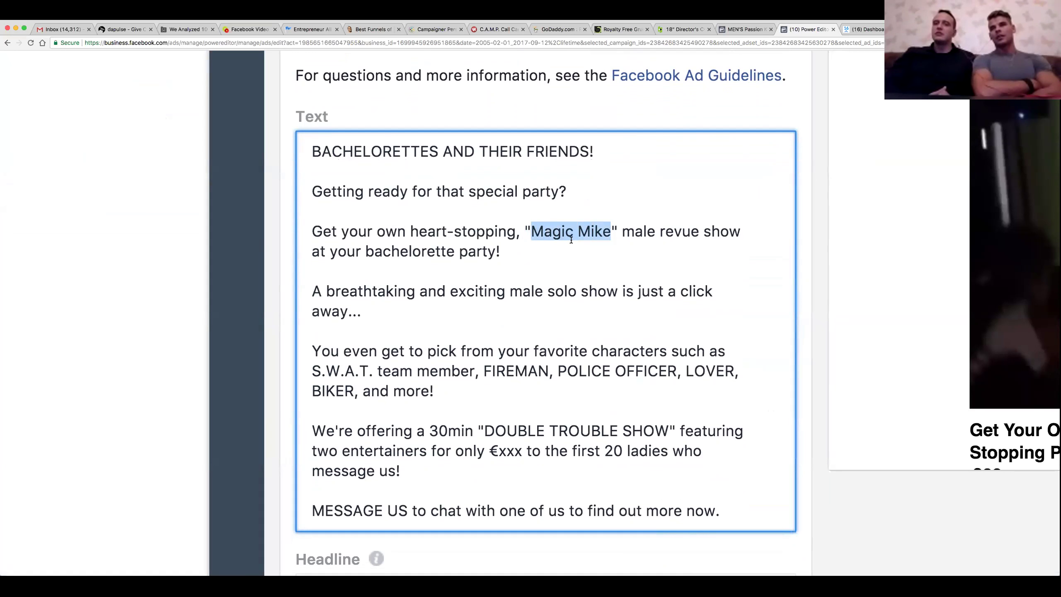
{"action": "left_click", "coordinate": [533, 260]}
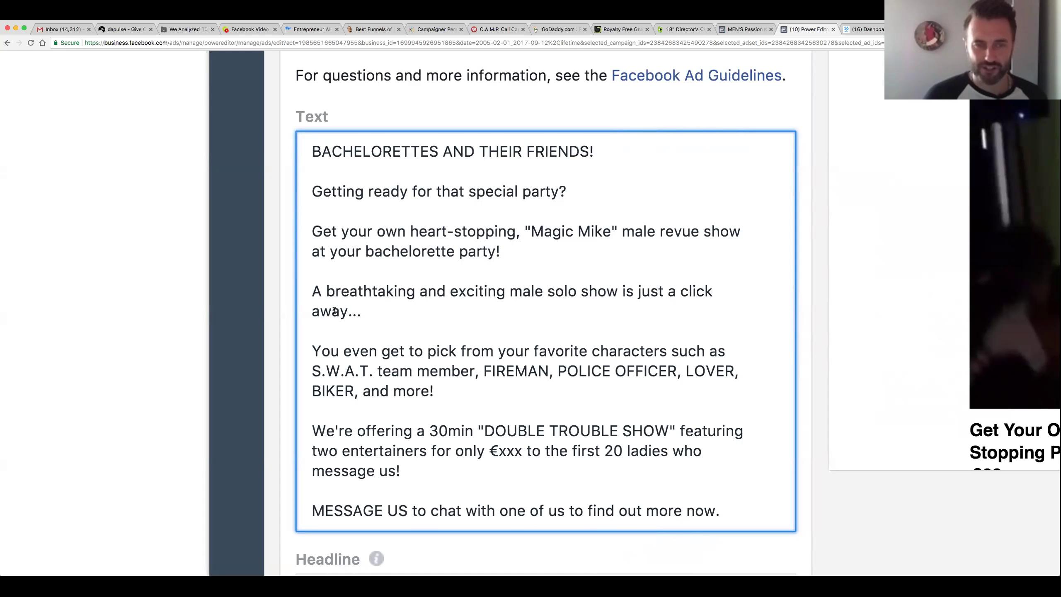
Step: Move the "You even get to pick" paragraph above the "A breathtaking and exciting male solo show" paragraph
{"action": "scroll", "coordinate": [389, 345], "scroll_direction": "down", "scroll_amount": 1}
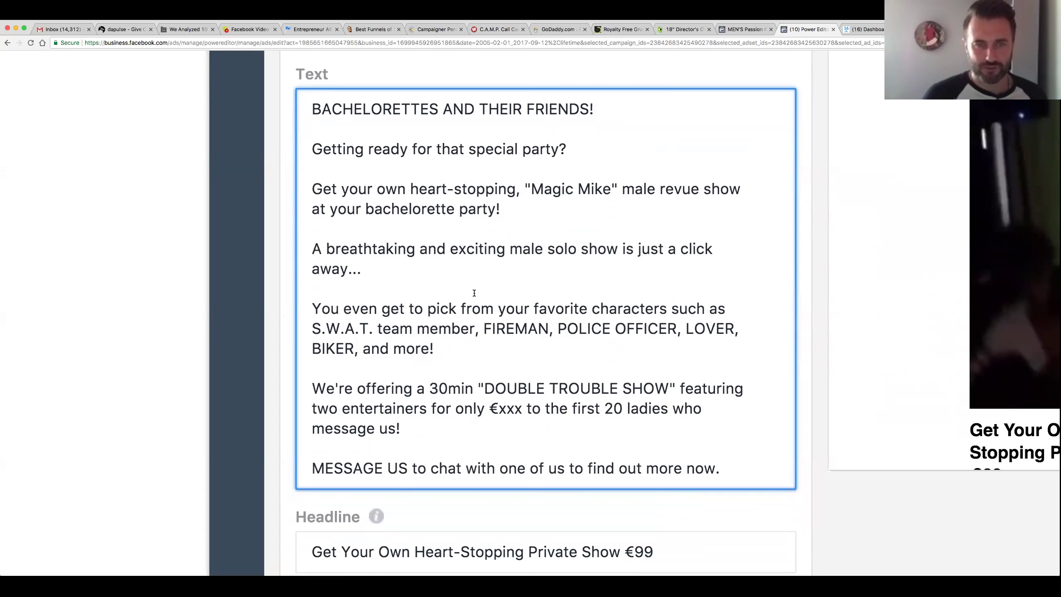
{"action": "scroll", "coordinate": [474, 294], "scroll_direction": "up", "scroll_amount": 1}
{"action": "left_click_drag", "start_coordinate": [436, 351], "coordinate": [315, 313]}
{"action": "key", "text": "super+c"}
{"action": "key", "text": "BackSpace"}
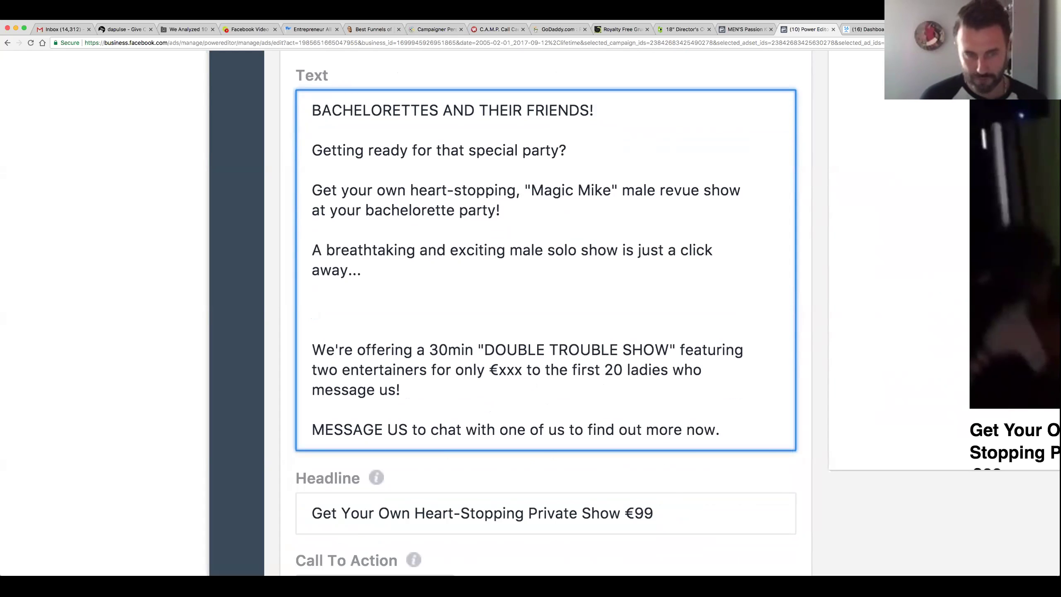
{"action": "key", "text": "BackSpace"}
{"action": "key", "text": "BackSpace"}
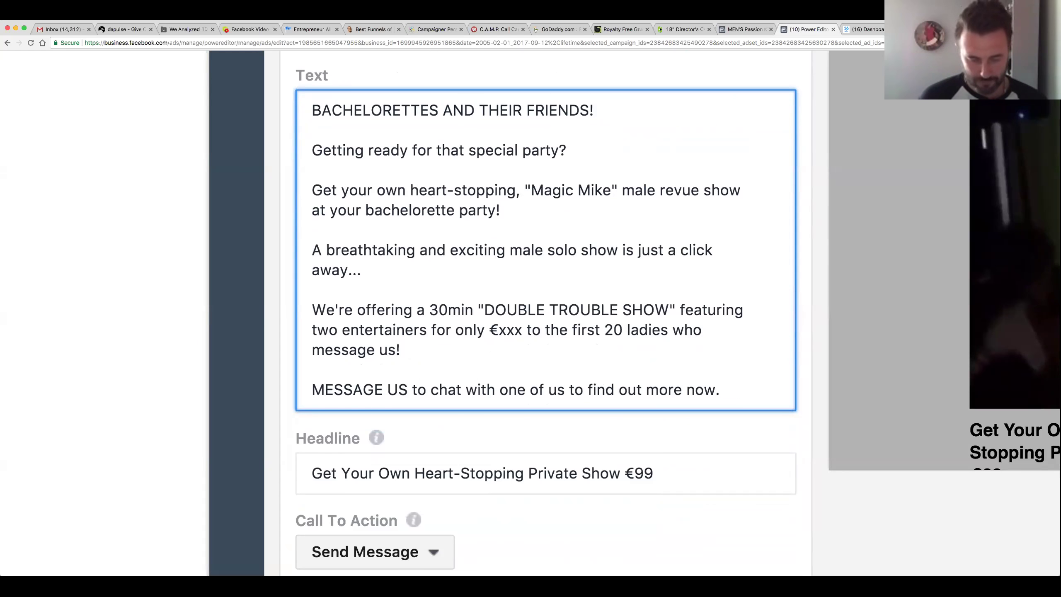
{"action": "key", "text": "Return"}
{"action": "key", "text": "Return"}
{"action": "key", "text": "super+v"}
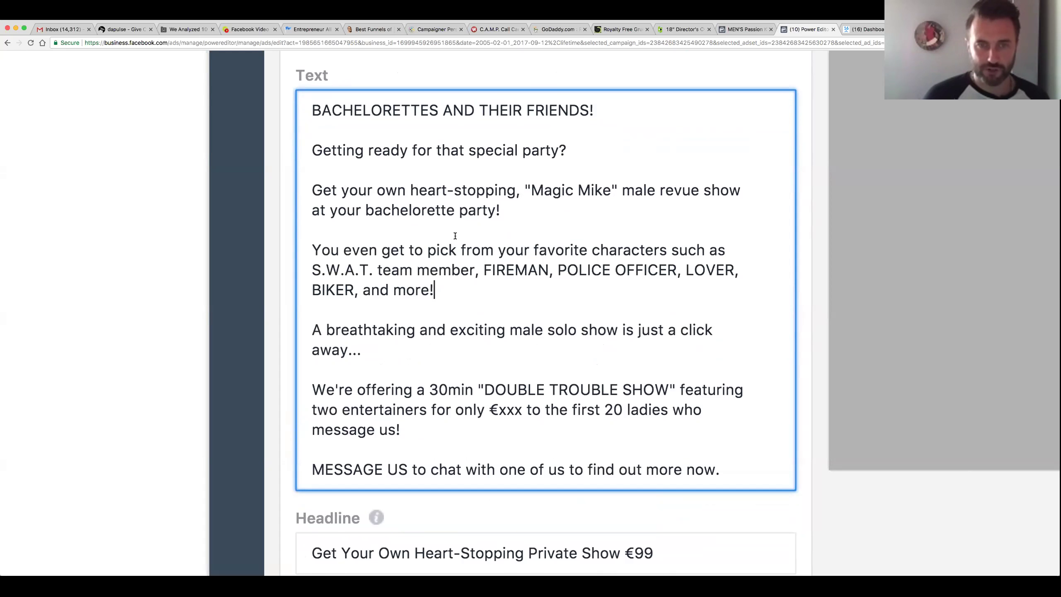
Step: Replace "your favorite" with "such" before "characters" in the "You even get to pick" sentence
{"action": "double_click", "coordinate": [551, 248]}
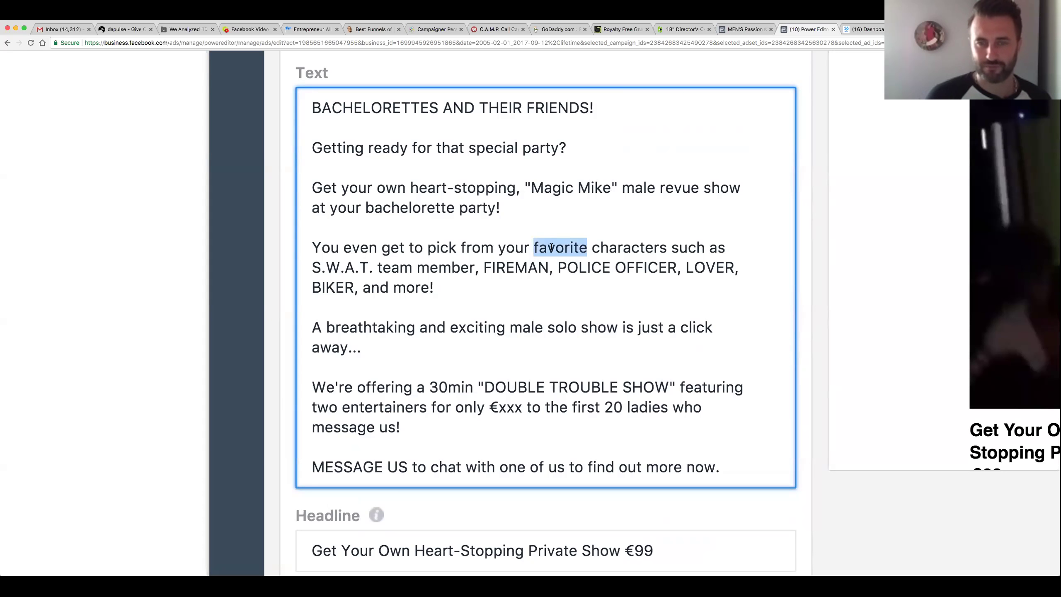
{"action": "key", "text": "BackSpace"}
{"action": "key", "text": "BackSpace"}
{"action": "key", "text": "BackSpace"}
{"action": "key", "text": "BackSpace"}
{"action": "key", "text": "BackSpace"}
{"action": "key", "text": "BackSpace"}
{"action": "key", "text": "BackSpace"}
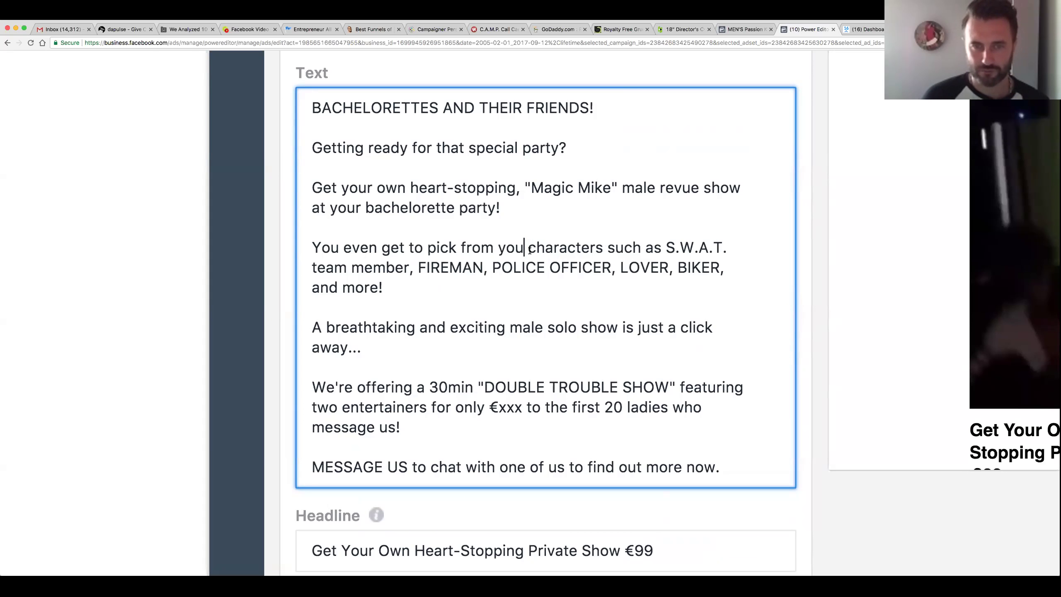
{"action": "type", "text": "such"}
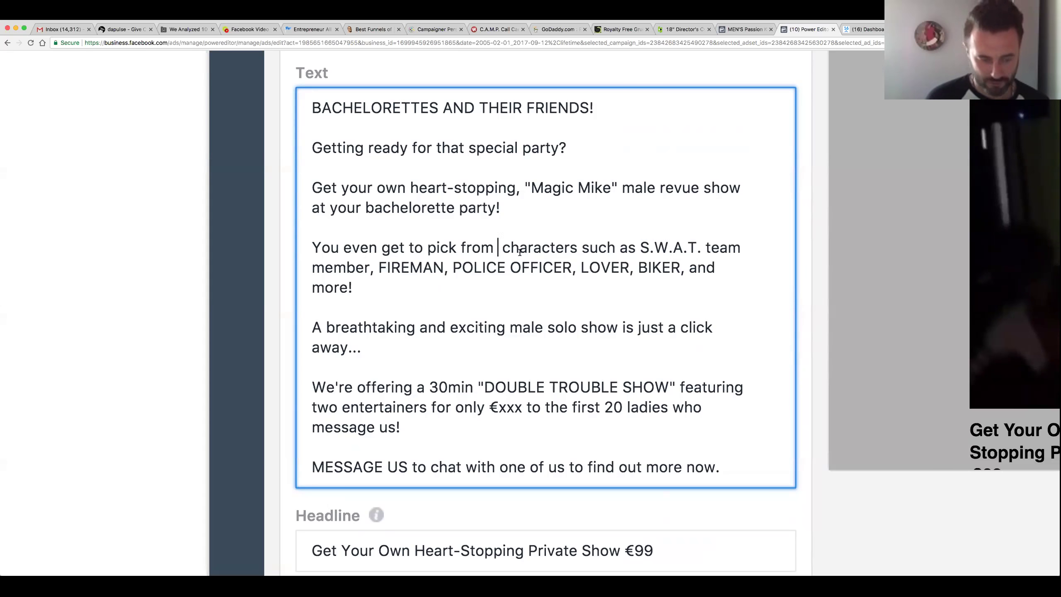
Step: Delete the second "such" after "characters" and insert "a" before "S.W.A.T. team member"
{"action": "double_click", "coordinate": [633, 248]}
{"action": "key", "text": "BackSpace"}
{"action": "key", "text": "BackSpace"}
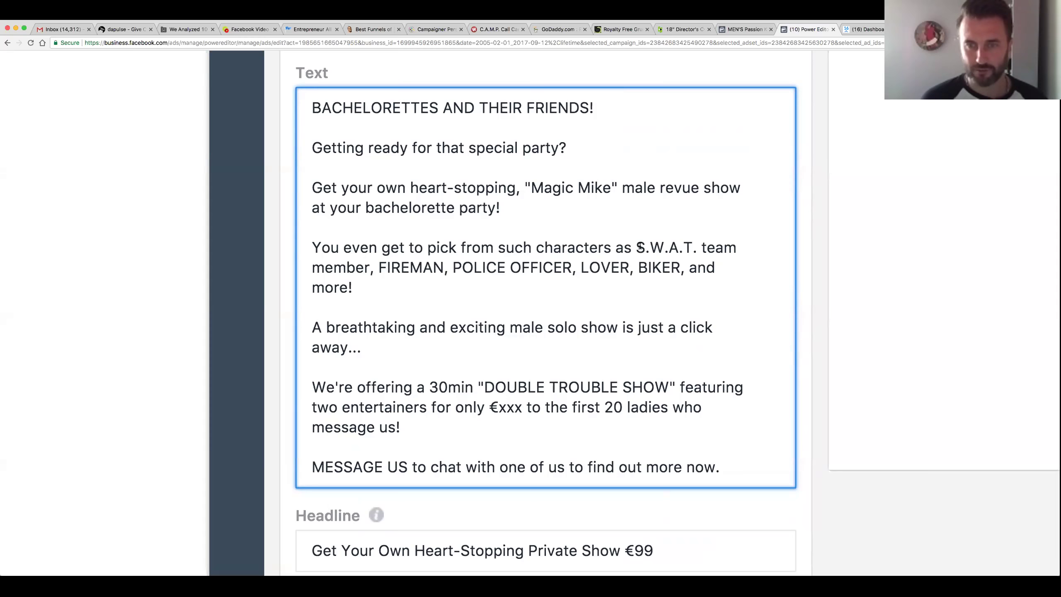
{"action": "left_click", "coordinate": [636, 248]}
{"action": "type", "text": "a"}
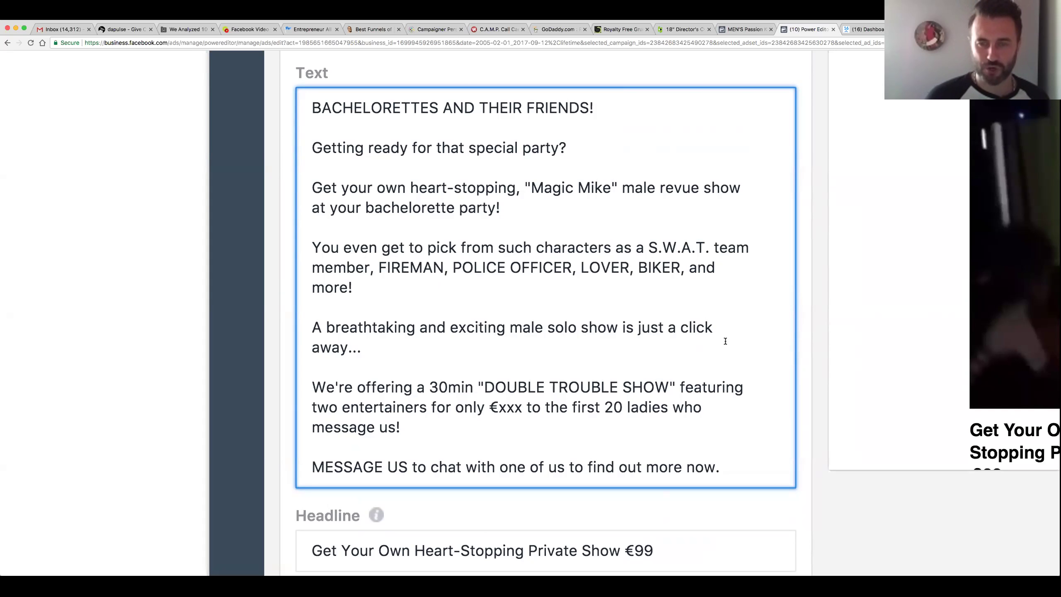
Step: Change the show duration in the "We're offering" sentence to 15min
{"action": "scroll", "coordinate": [412, 333], "scroll_direction": "down", "scroll_amount": 2}
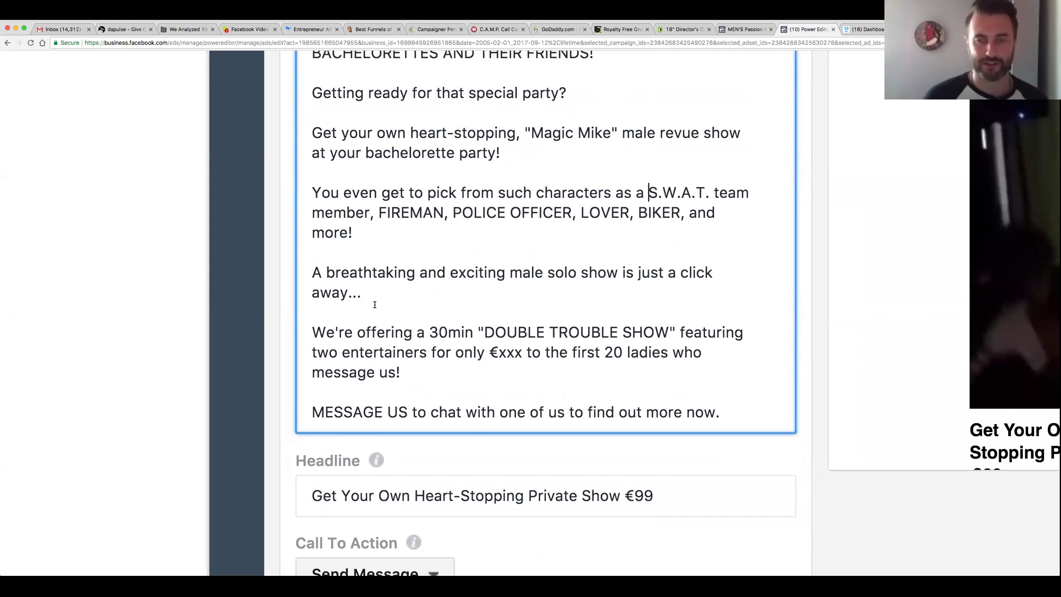
{"action": "left_click", "coordinate": [373, 293]}
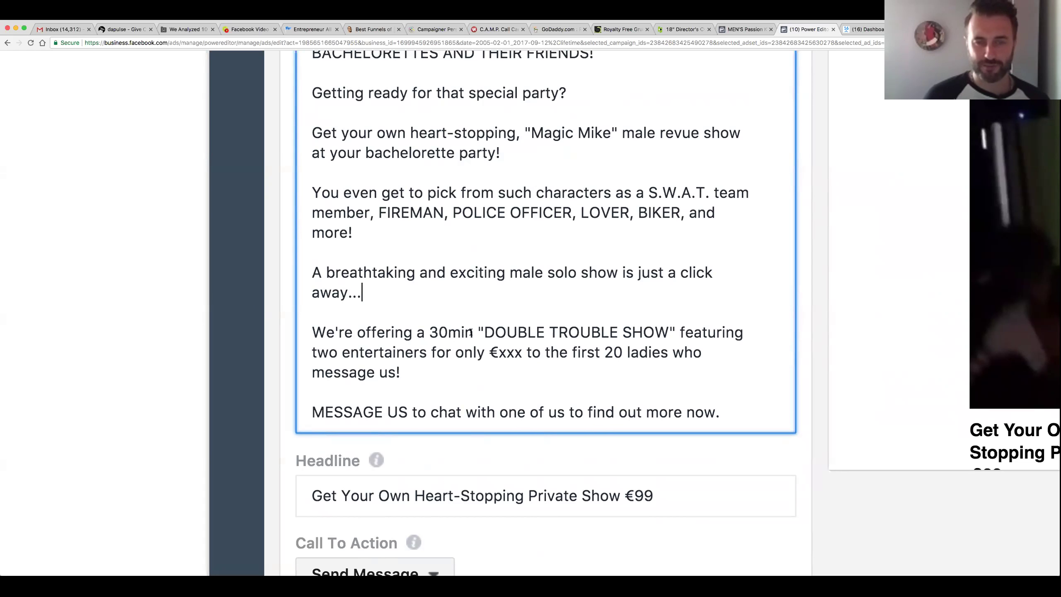
{"action": "left_click", "coordinate": [447, 332]}
{"action": "key", "text": "BackSpace"}
{"action": "key", "text": "BackSpace"}
{"action": "type", "text": "15"}
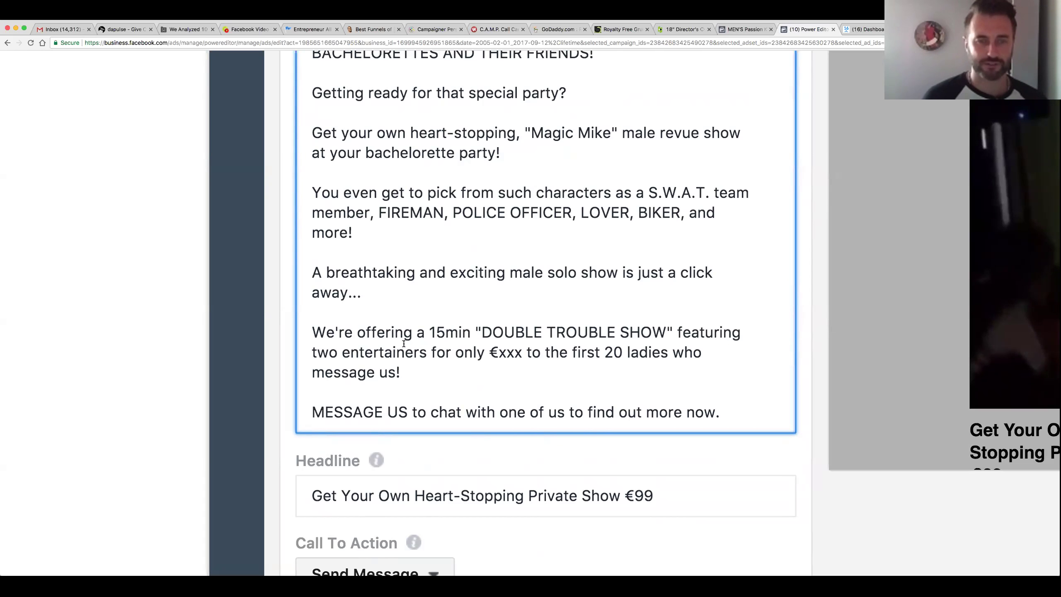
Step: Delete the article and the show duration before "DOUBLE TROUBLE SHOW" in the "We're offering" sentence
{"action": "left_click_drag", "start_coordinate": [468, 331], "coordinate": [431, 333]}
{"action": "key", "text": "BackSpace"}
{"action": "key", "text": "BackSpace"}
{"action": "key", "text": "BackSpace"}
{"action": "key", "text": "BackSpace"}
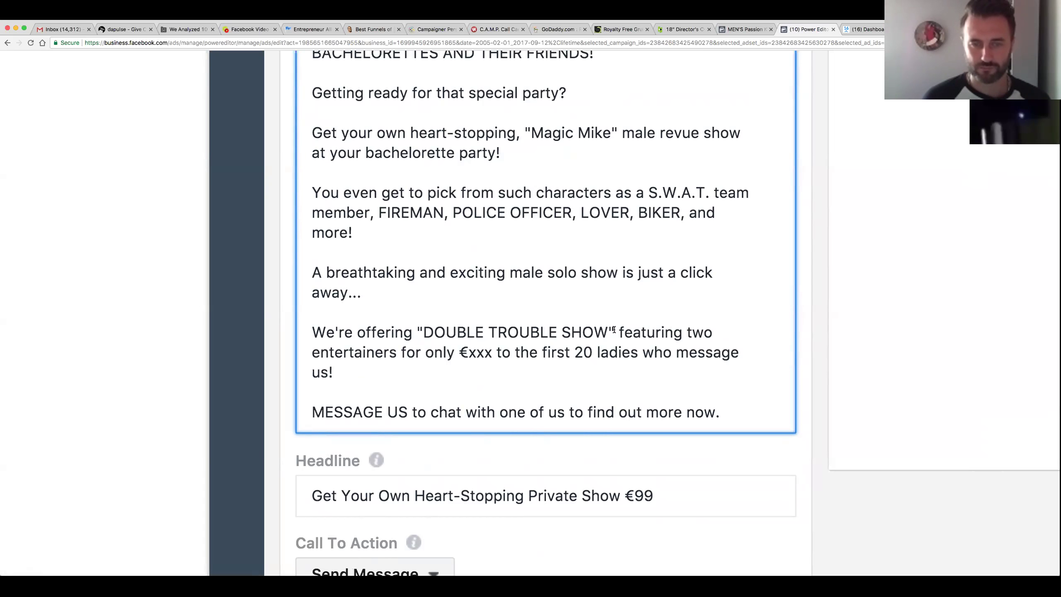
Step: Replace "DOUBLE TROUBLE SHOW" and its quotation marks in the "We're offering" sentence with "a Private Solo Show"
{"action": "left_click_drag", "start_coordinate": [614, 330], "coordinate": [416, 331]}
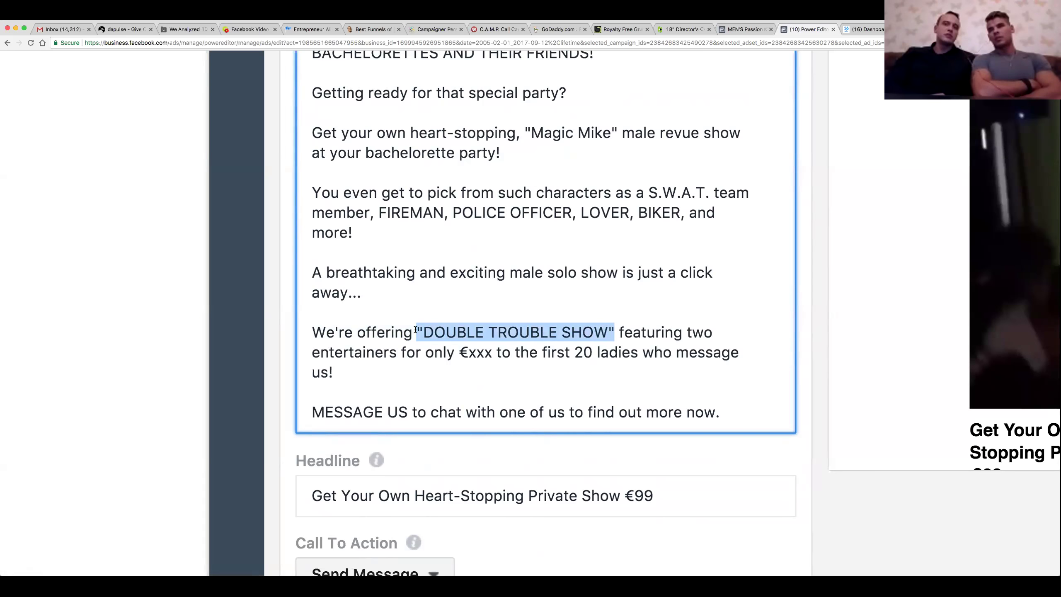
{"action": "type", "text": "Private"}
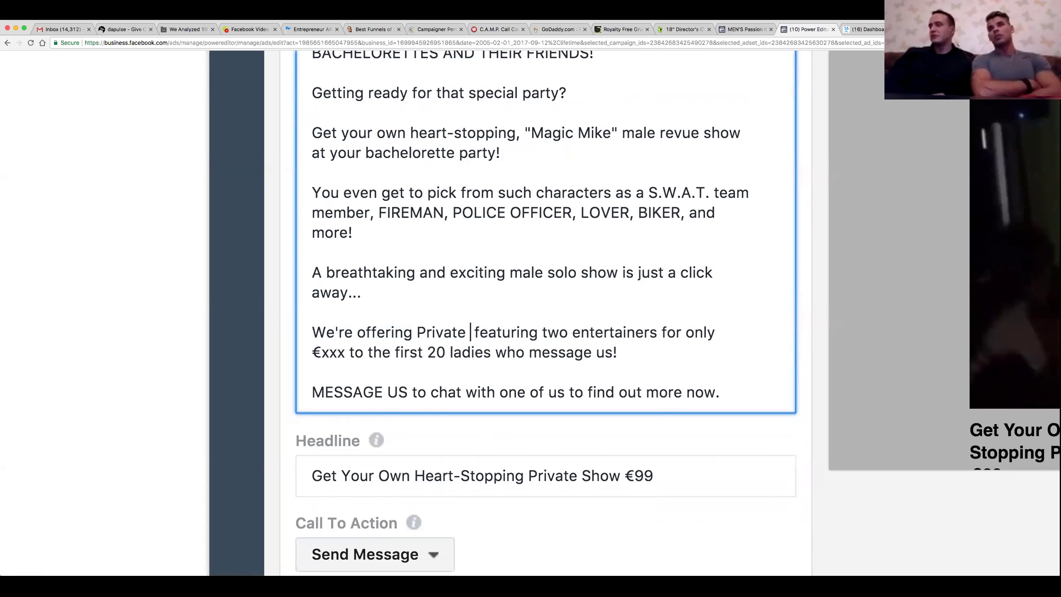
{"action": "type", "text": " Solo S"}
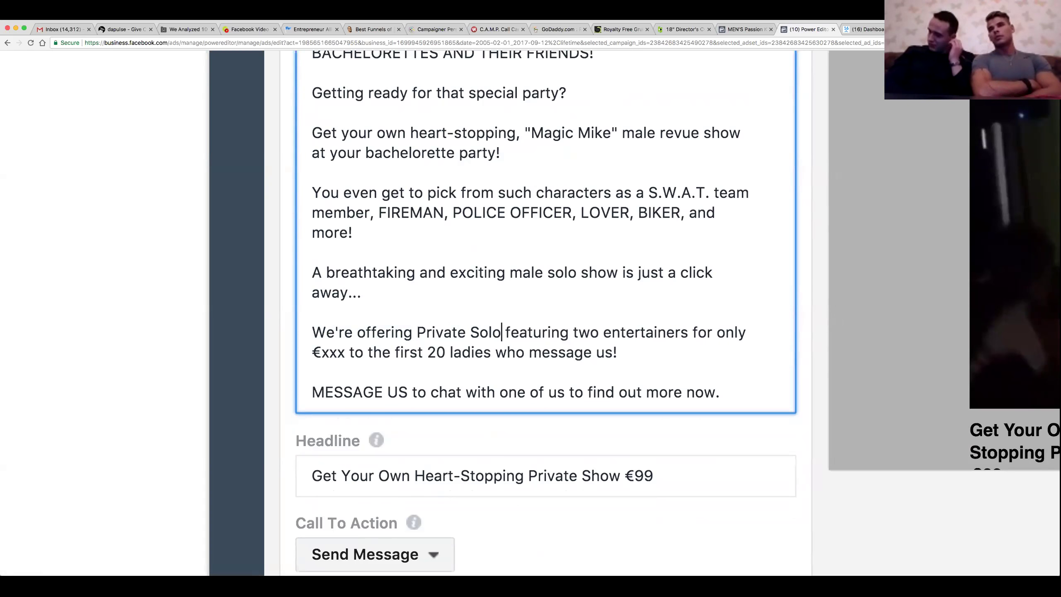
{"action": "type", "text": "how"}
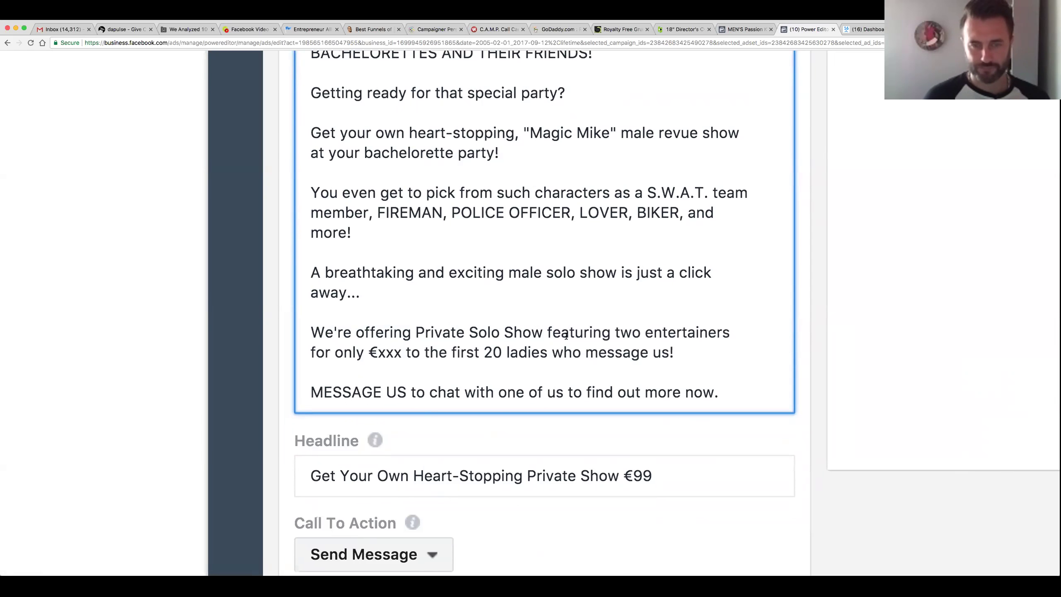
{"action": "double_click", "coordinate": [630, 333]}
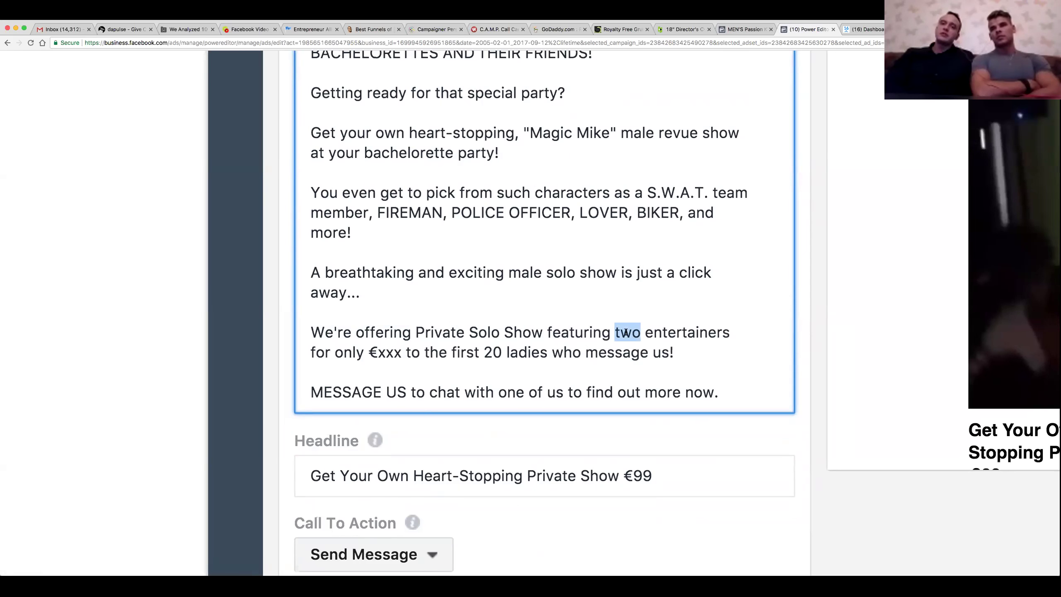
{"action": "left_click", "coordinate": [623, 332]}
{"action": "left_click", "coordinate": [418, 332]}
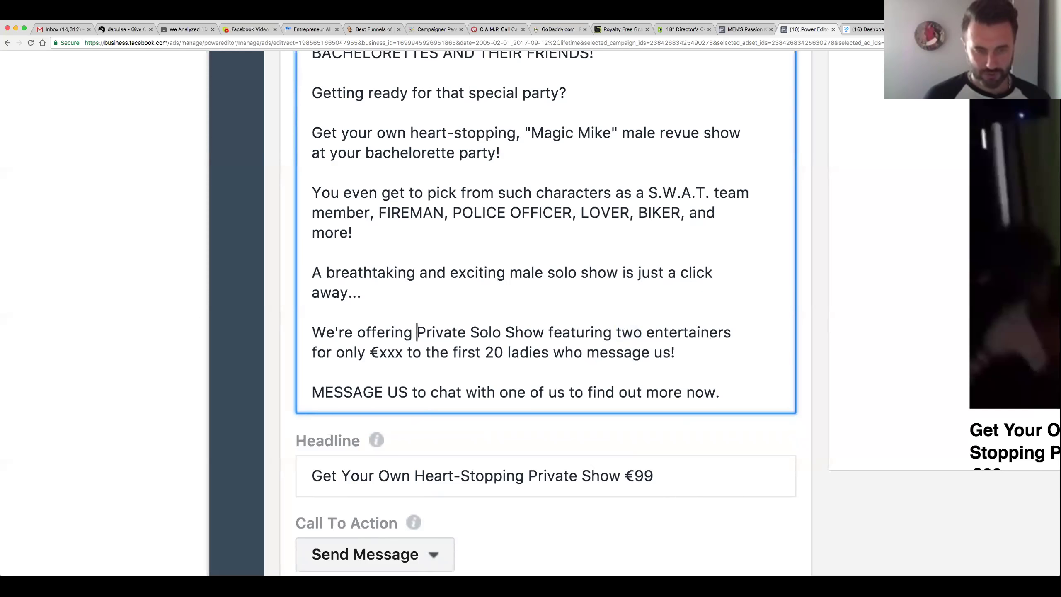
{"action": "type", "text": "a"}
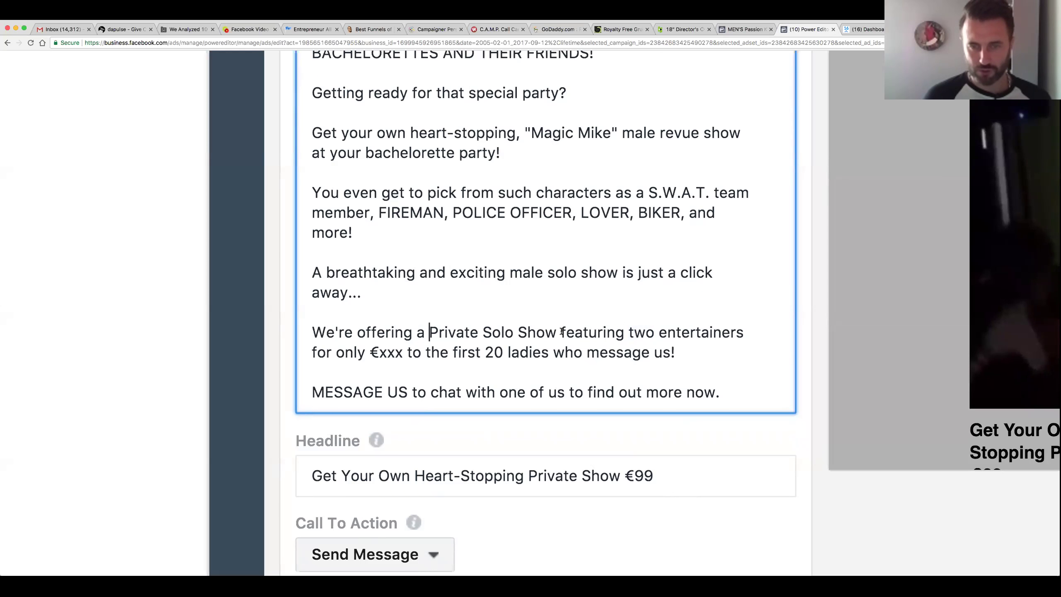
Step: Delete "featuring two entertainers" from the "We're offering" sentence and set its price to €99
{"action": "left_click_drag", "start_coordinate": [579, 333], "coordinate": [761, 334]}
{"action": "key", "text": "BackSpace"}
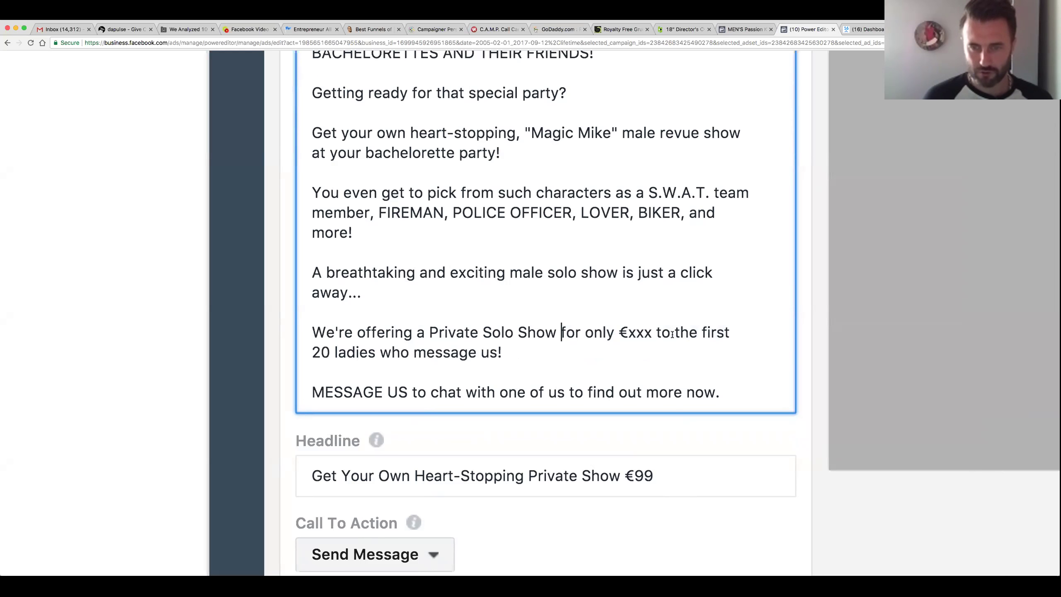
{"action": "left_click_drag", "start_coordinate": [628, 332], "coordinate": [652, 333]}
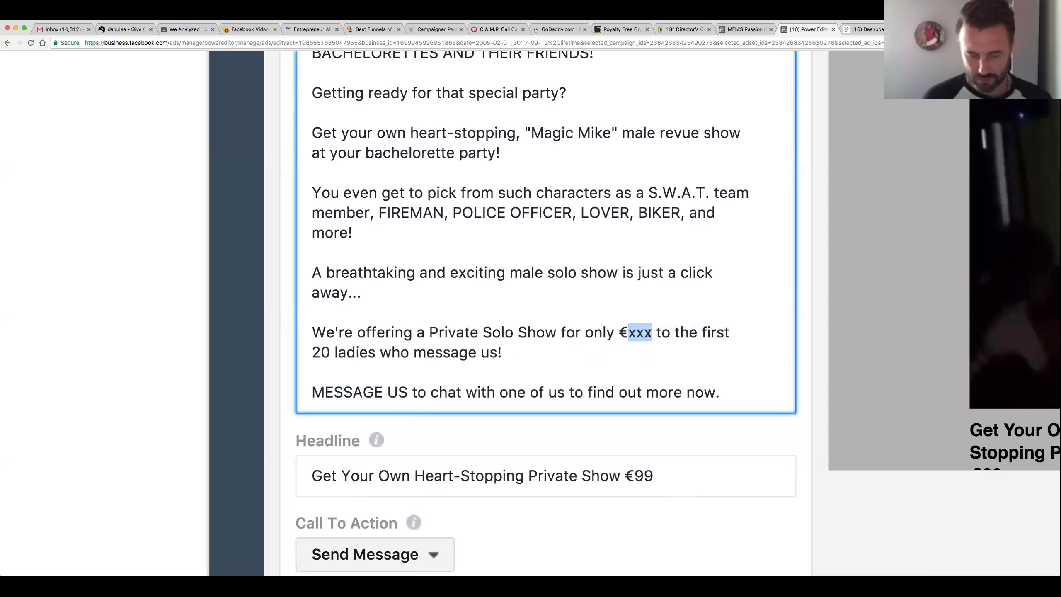
{"action": "type", "text": "99"}
{"action": "key", "text": "BackSpace"}
{"action": "type", "text": "7"}
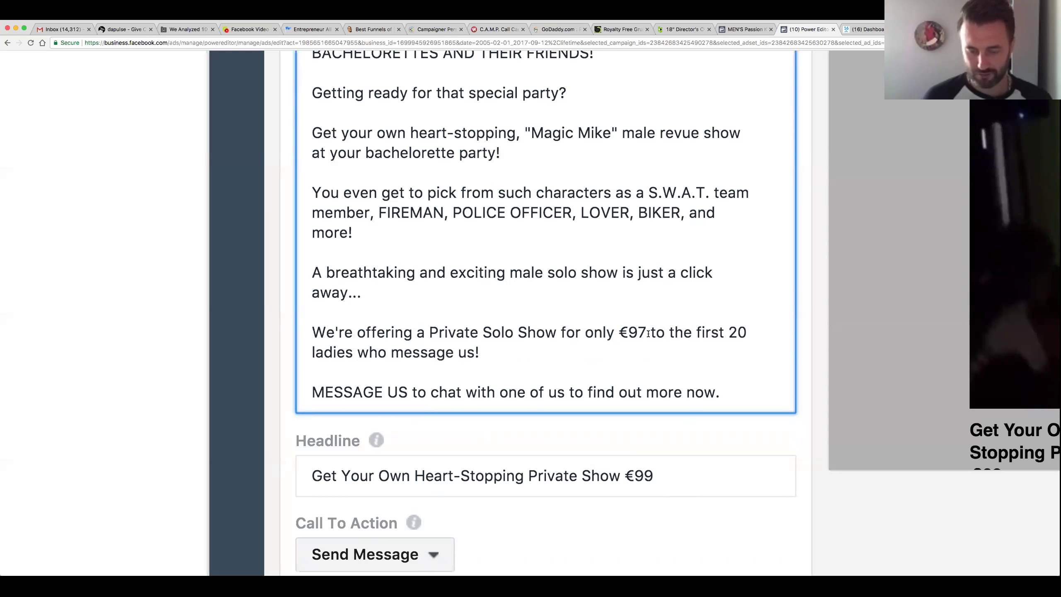
{"action": "key", "text": "BackSpace"}
{"action": "type", "text": "9"}
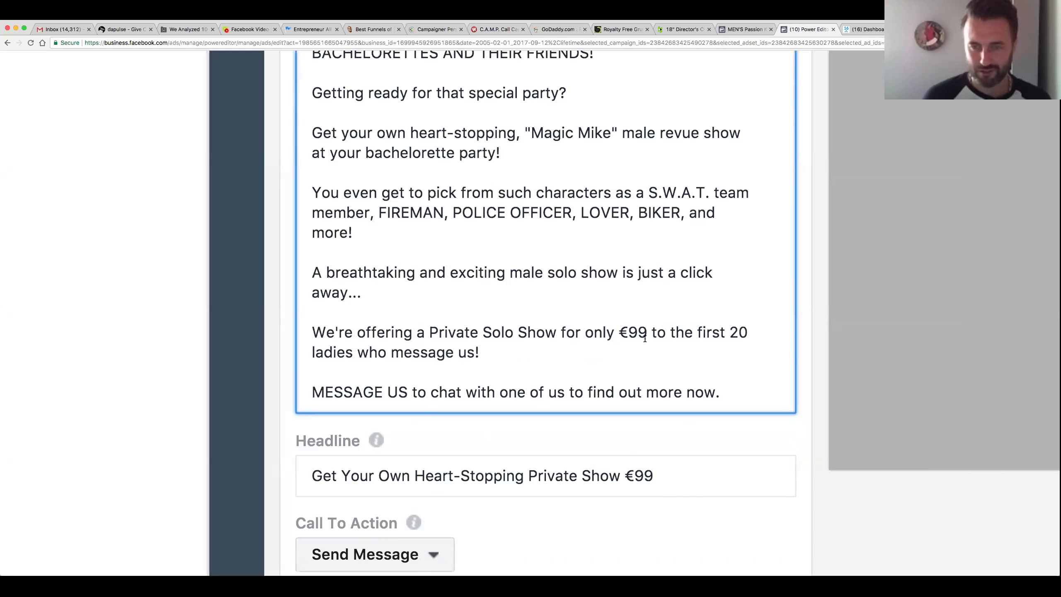
Step: Change the number of ladies in the "We're offering" sentence to 10
{"action": "double_click", "coordinate": [736, 333]}
{"action": "type", "text": "5"}
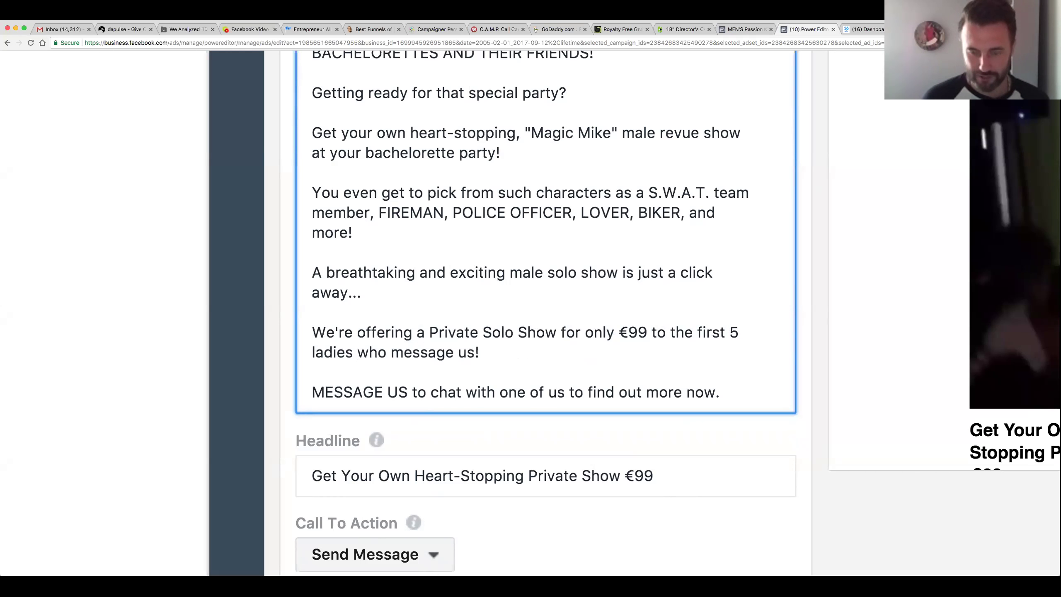
{"action": "key", "text": "BackSpace"}
{"action": "type", "text": "10"}
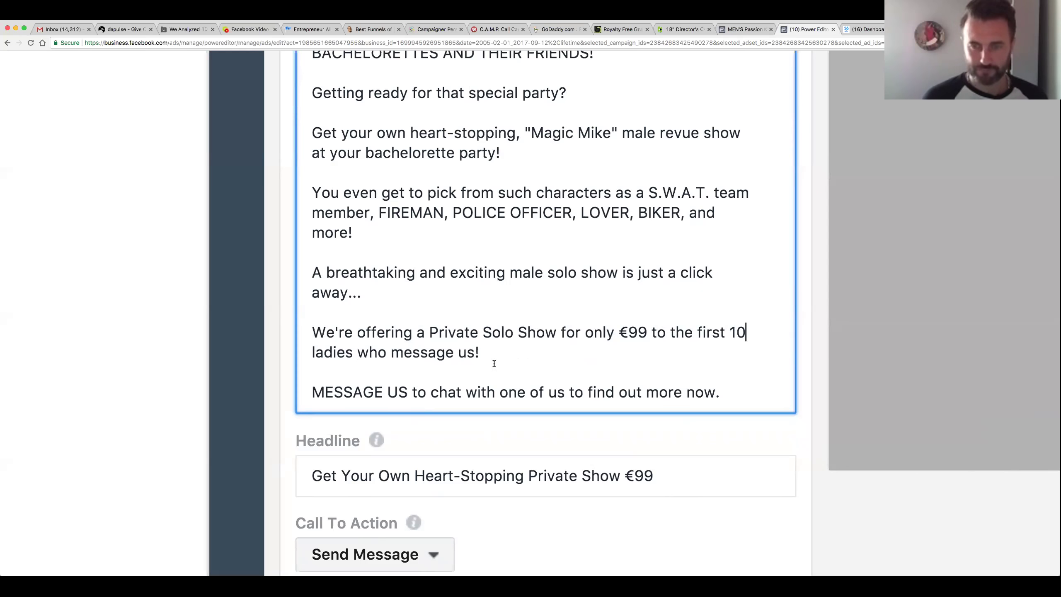
{"action": "left_click", "coordinate": [496, 355]}
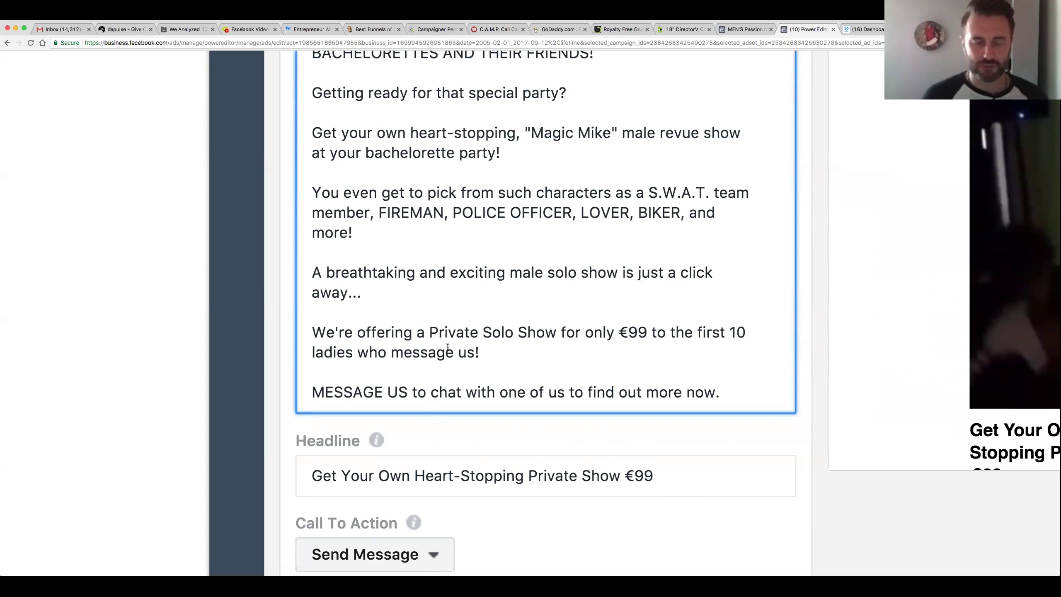
Step: Insert "Click" before "MESSAGE US" in the closing sentence and enclose "MESSAGE US" in quotation marks
{"action": "scroll", "coordinate": [443, 355], "scroll_direction": "down", "scroll_amount": 2}
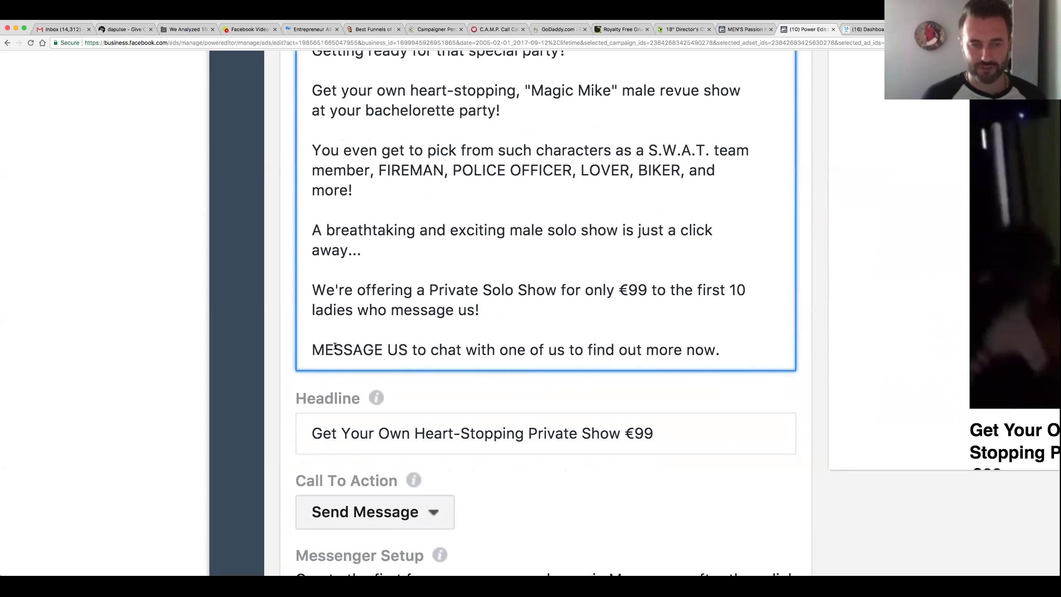
{"action": "left_click", "coordinate": [312, 346]}
{"action": "type", "text": "Click "}
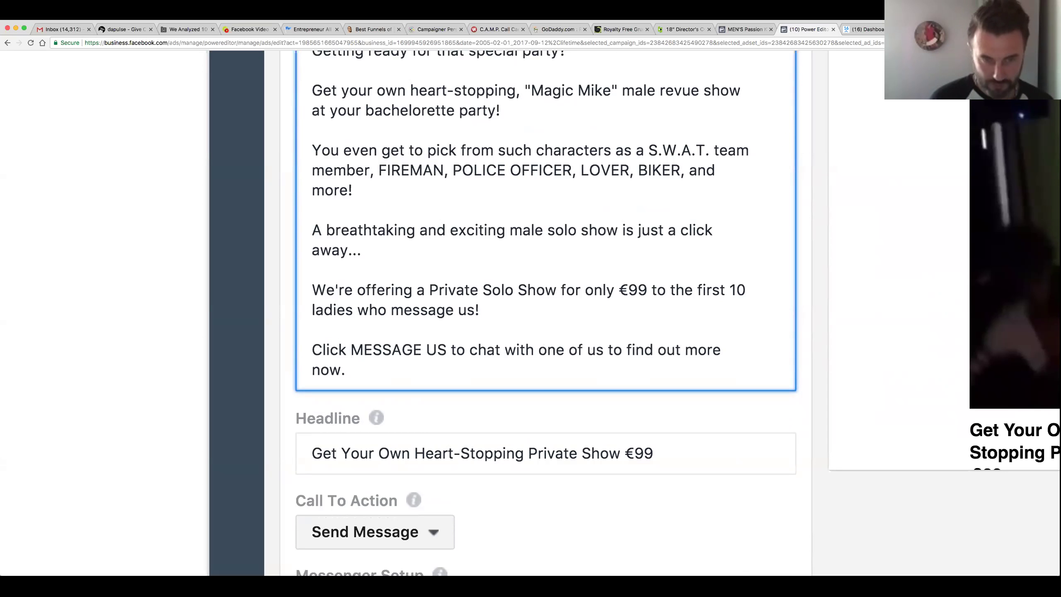
{"action": "type", "text": "\""}
{"action": "left_click", "coordinate": [454, 350]}
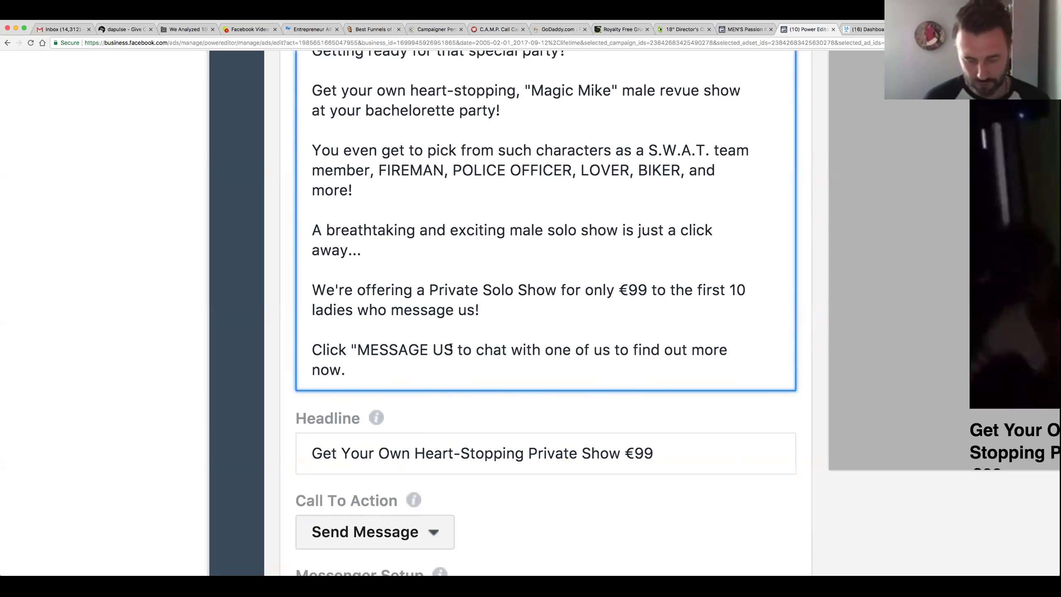
{"action": "type", "text": "\""}
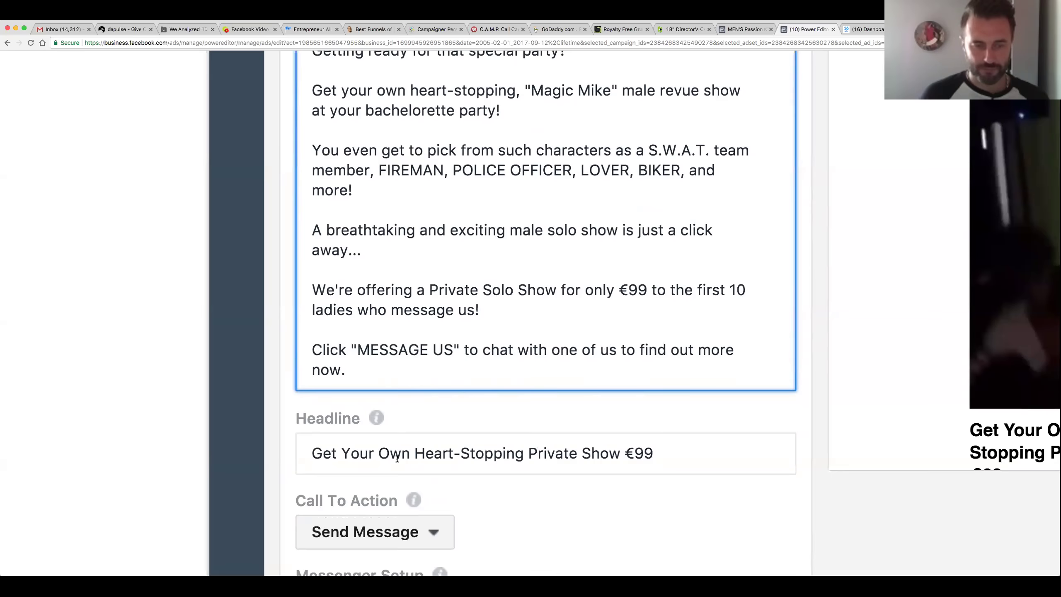
Step: Insert "for Only" before "€99" in the ad headline
{"action": "scroll", "coordinate": [396, 456], "scroll_direction": "down", "scroll_amount": 1}
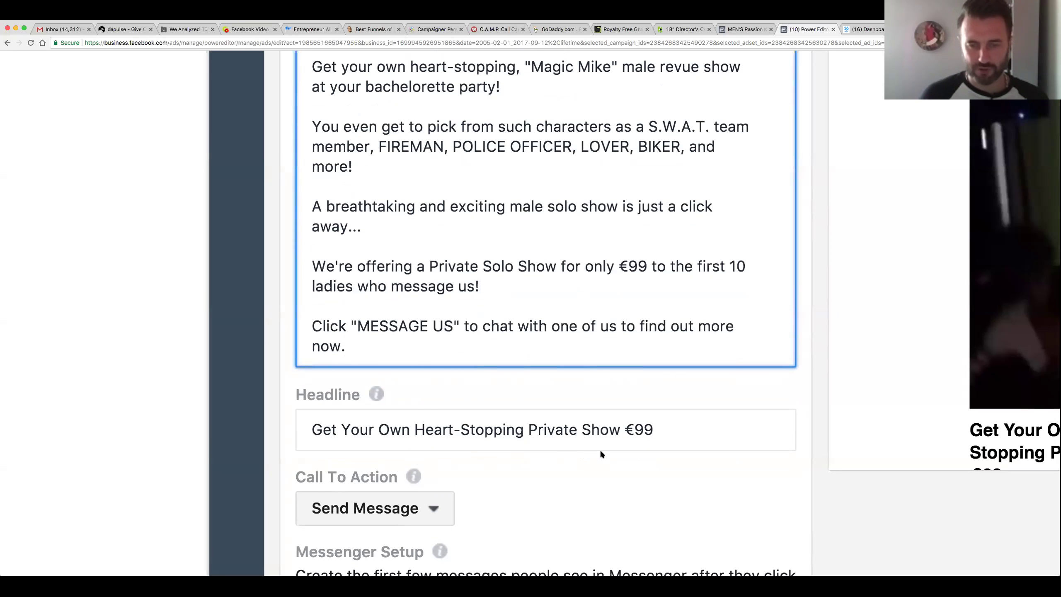
{"action": "scroll", "coordinate": [606, 449], "scroll_direction": "down", "scroll_amount": 2}
{"action": "left_click", "coordinate": [619, 383]}
{"action": "type", "text": "for Only"}
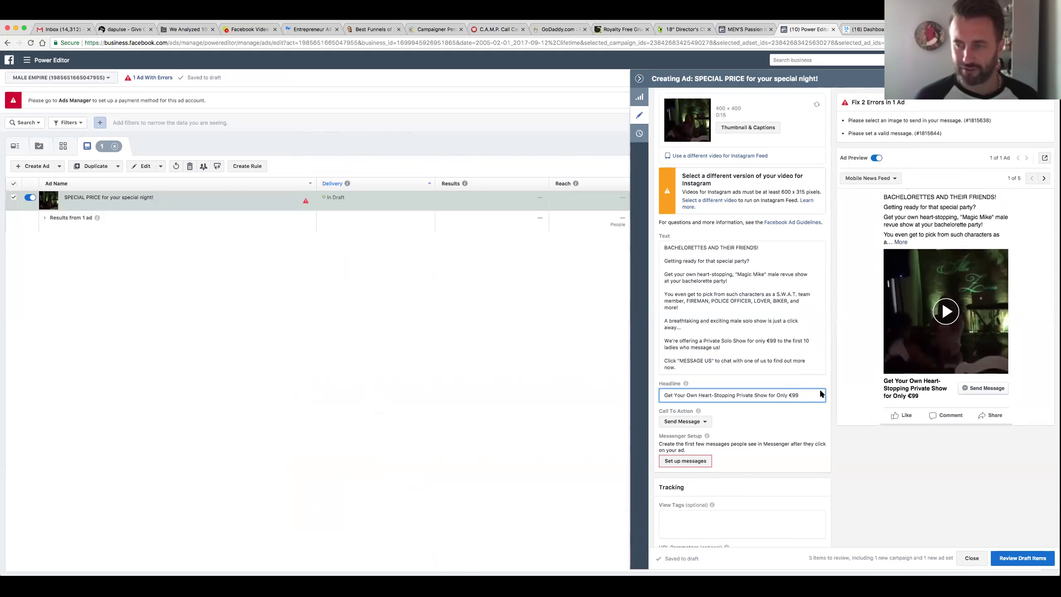
{"action": "scroll", "coordinate": [723, 358], "scroll_direction": "down", "scroll_amount": 3}
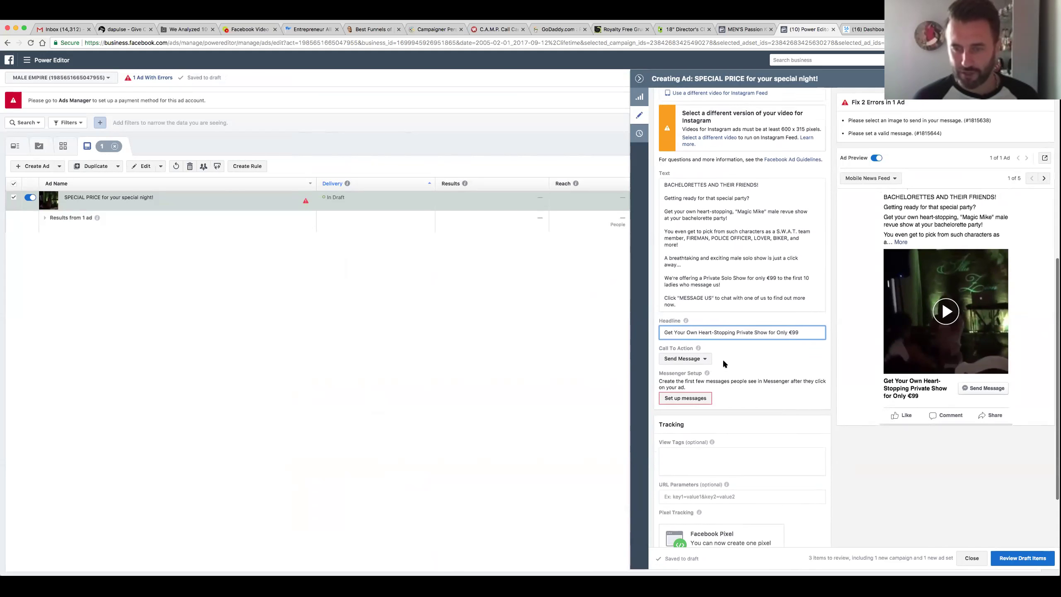
Step: Choose a different frame from the video thumbnails as the ad video's preview image
{"action": "scroll", "coordinate": [740, 335], "scroll_direction": "up", "scroll_amount": 3}
{"action": "scroll", "coordinate": [740, 335], "scroll_direction": "up", "scroll_amount": 2}
{"action": "left_click", "coordinate": [756, 191]}
{"action": "left_click", "coordinate": [644, 299]}
{"action": "left_click", "coordinate": [642, 299]}
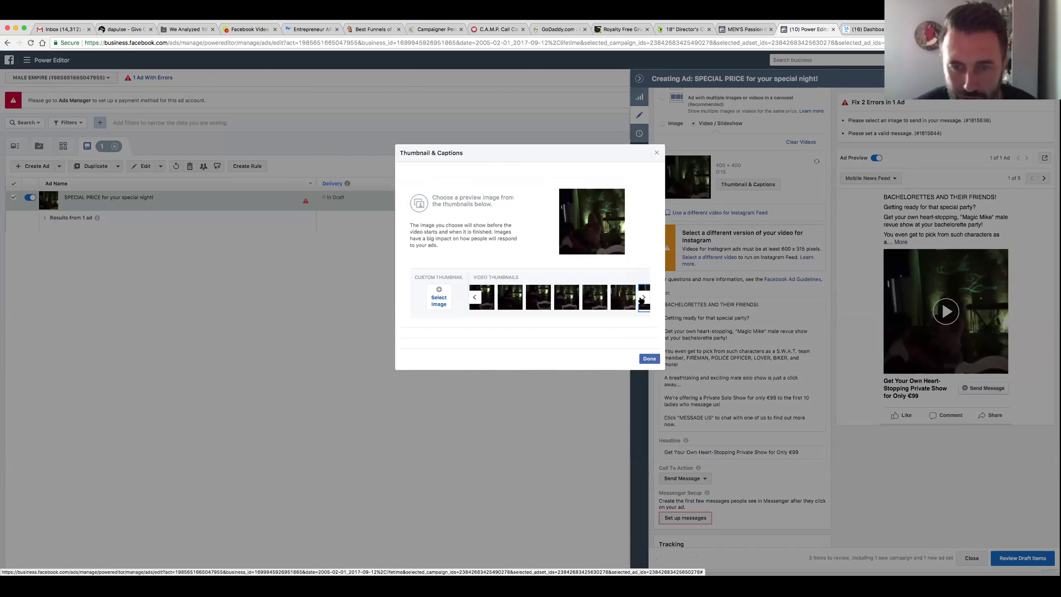
{"action": "left_click", "coordinate": [644, 297]}
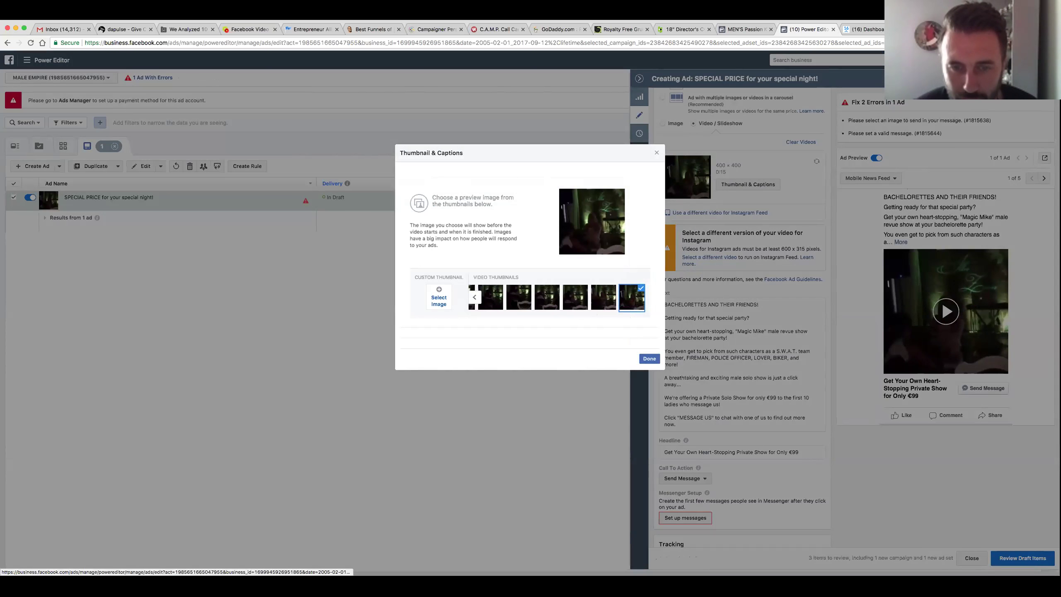
{"action": "left_click", "coordinate": [518, 297]}
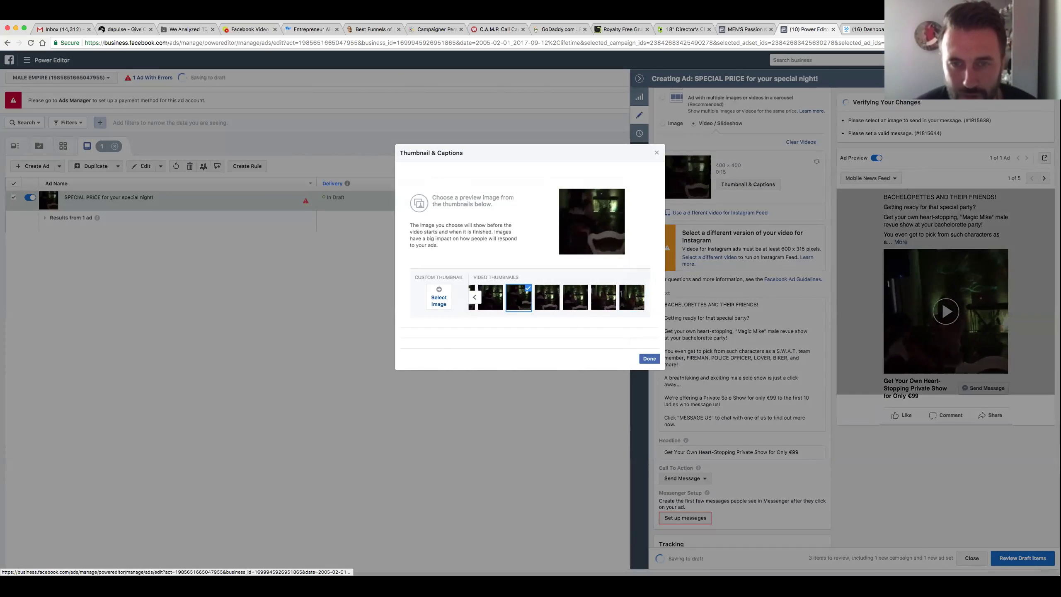
{"action": "left_click", "coordinate": [650, 358]}
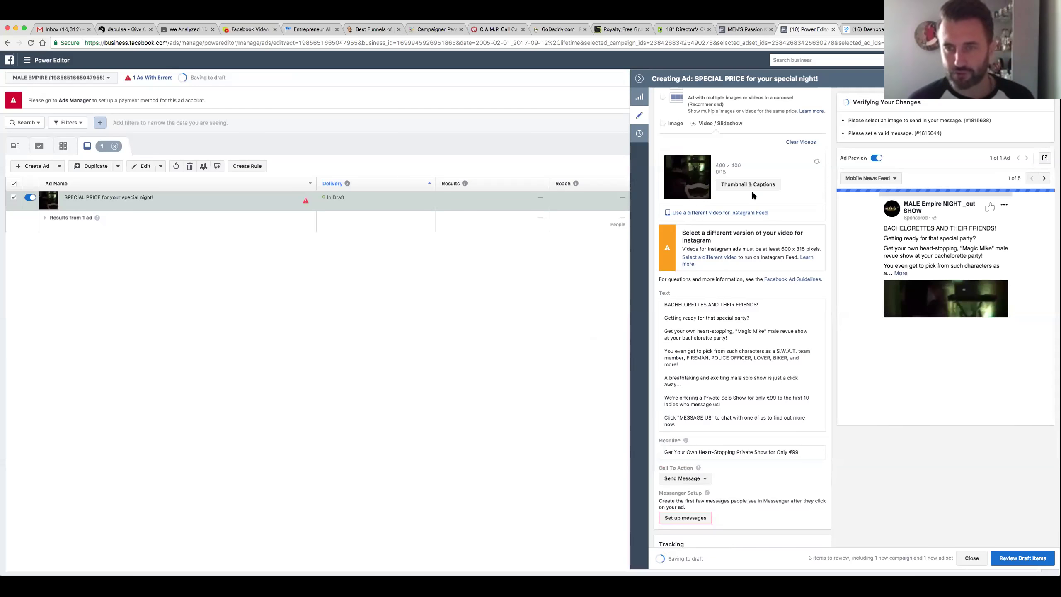
Step: Clear the current ad video and replace it with "Armony Trailer" from the video library
{"action": "left_click", "coordinate": [794, 143]}
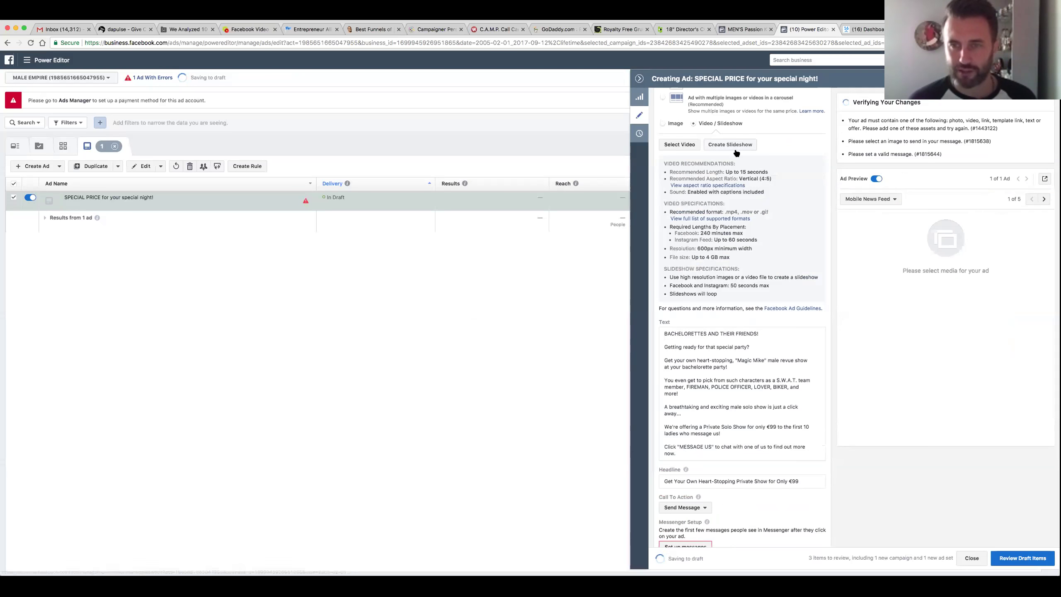
{"action": "left_click", "coordinate": [679, 144]}
{"action": "scroll", "coordinate": [526, 257], "scroll_direction": "down", "scroll_amount": 5}
{"action": "left_click", "coordinate": [624, 289]}
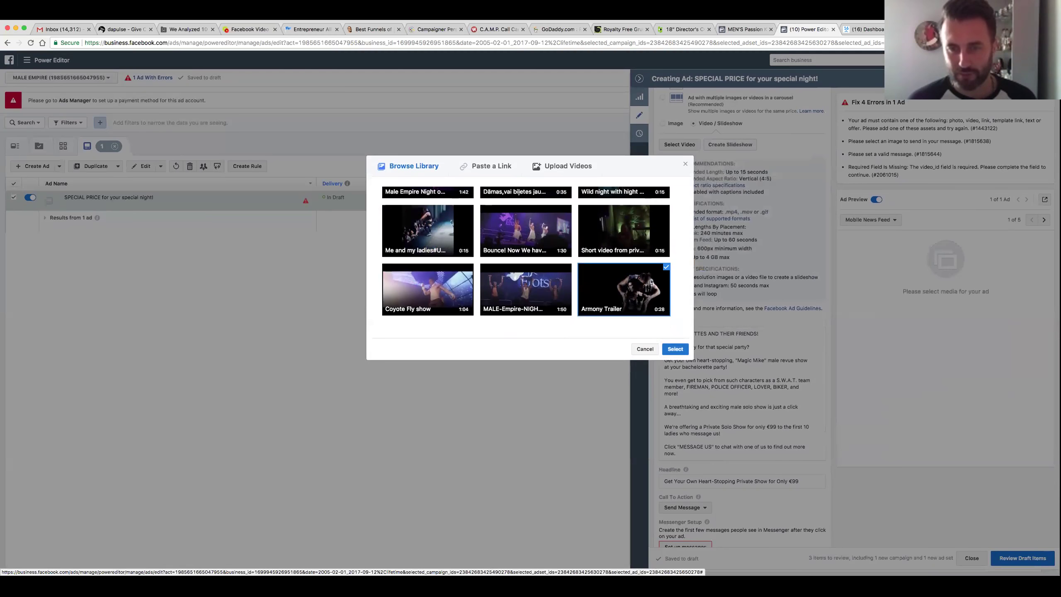
{"action": "left_click", "coordinate": [675, 348]}
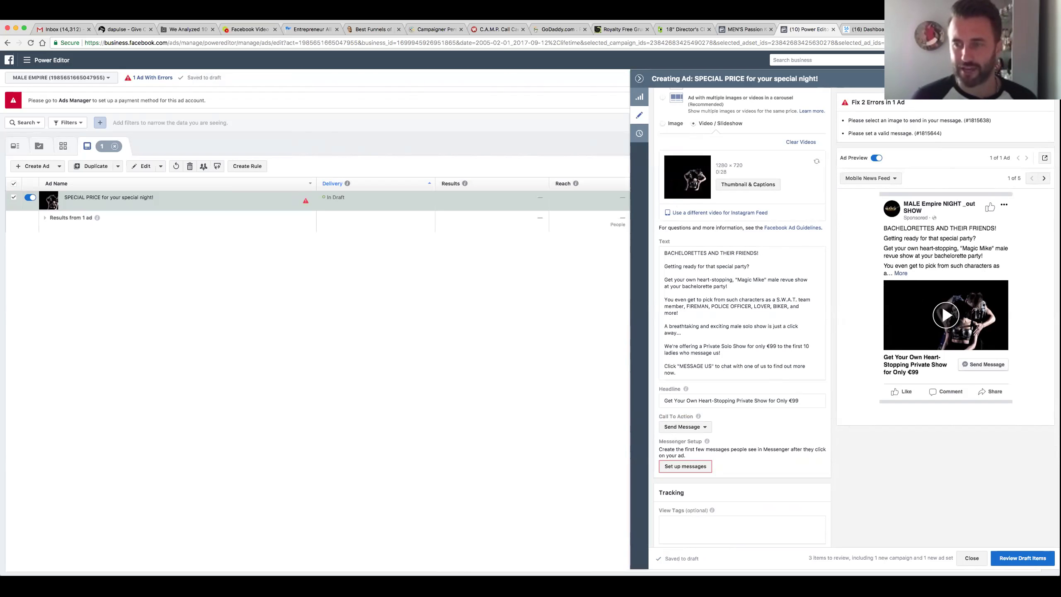
Step: Play the trailer in the ad preview, pause it and move back slightly to check its content
{"action": "left_click", "coordinate": [946, 315]}
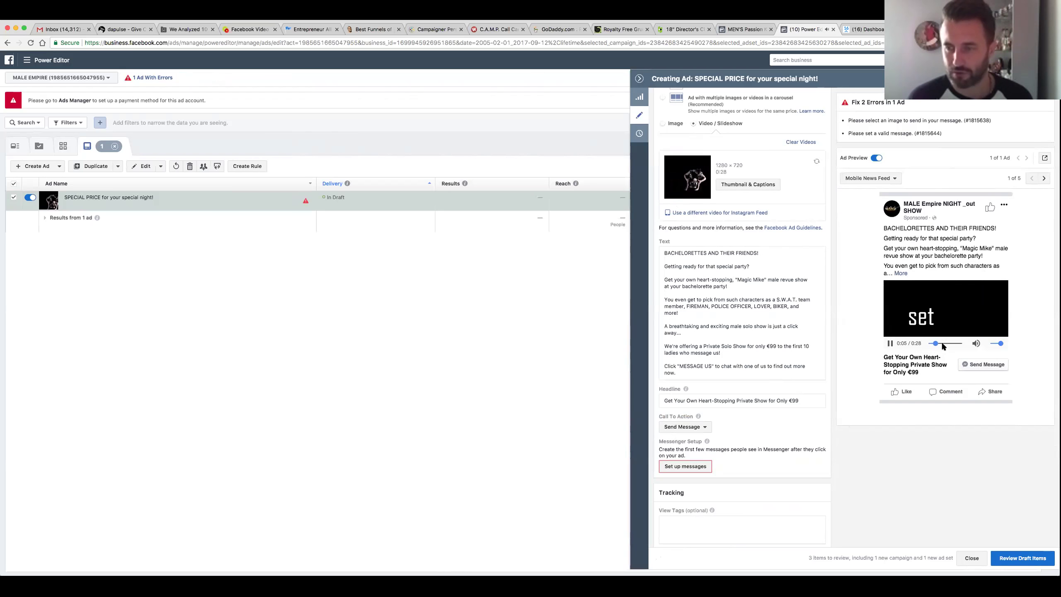
{"action": "left_click", "coordinate": [889, 343]}
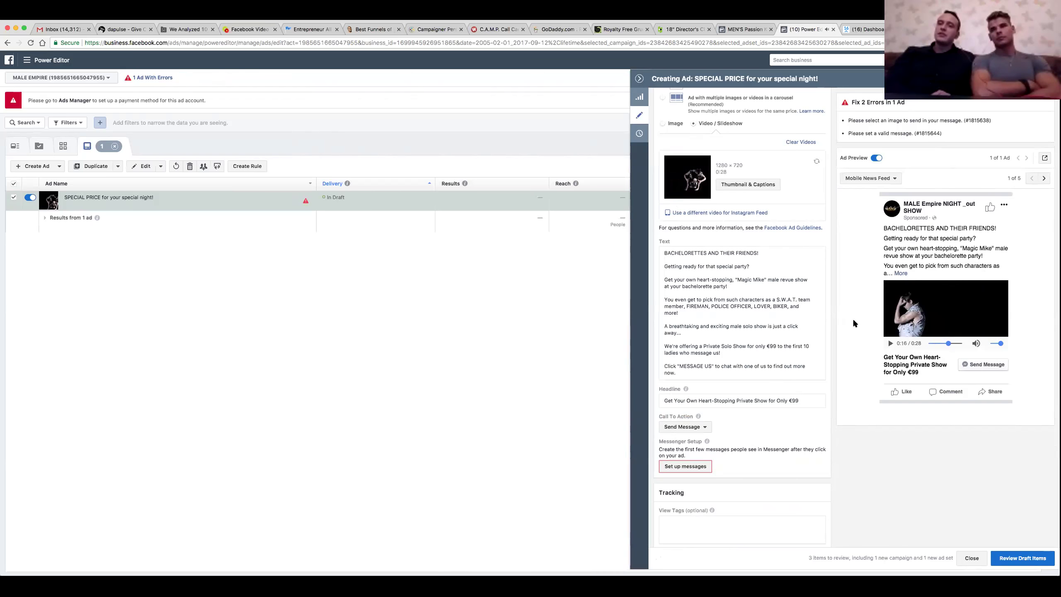
{"action": "mouse_move", "coordinate": [948, 344]}
{"action": "left_mouse_down"}
{"action": "mouse_move", "coordinate": [914, 343]}
{"action": "mouse_move", "coordinate": [945, 345]}
{"action": "left_mouse_up"}
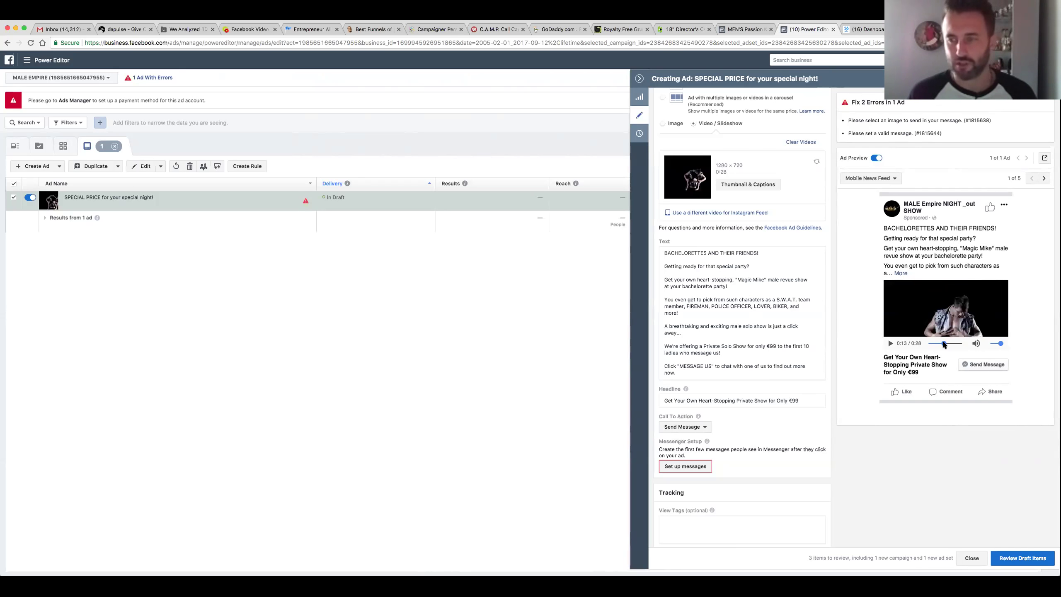
Step: Switch the ad to the Image format and use the 1280 × 720 group photo from the image library
{"action": "left_click", "coordinate": [671, 123]}
{"action": "left_click", "coordinate": [680, 145]}
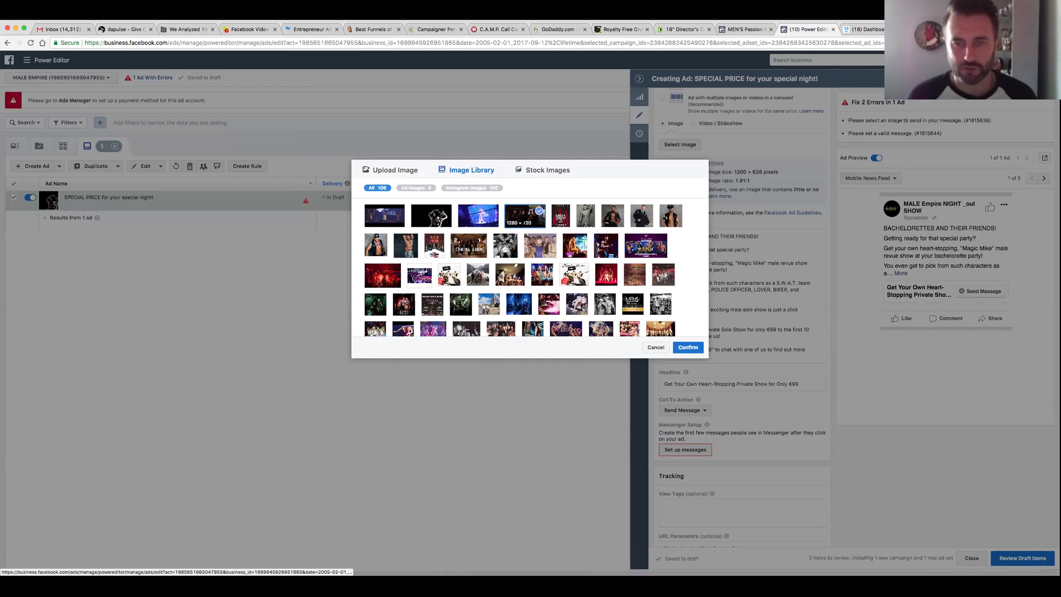
{"action": "left_click", "coordinate": [525, 215]}
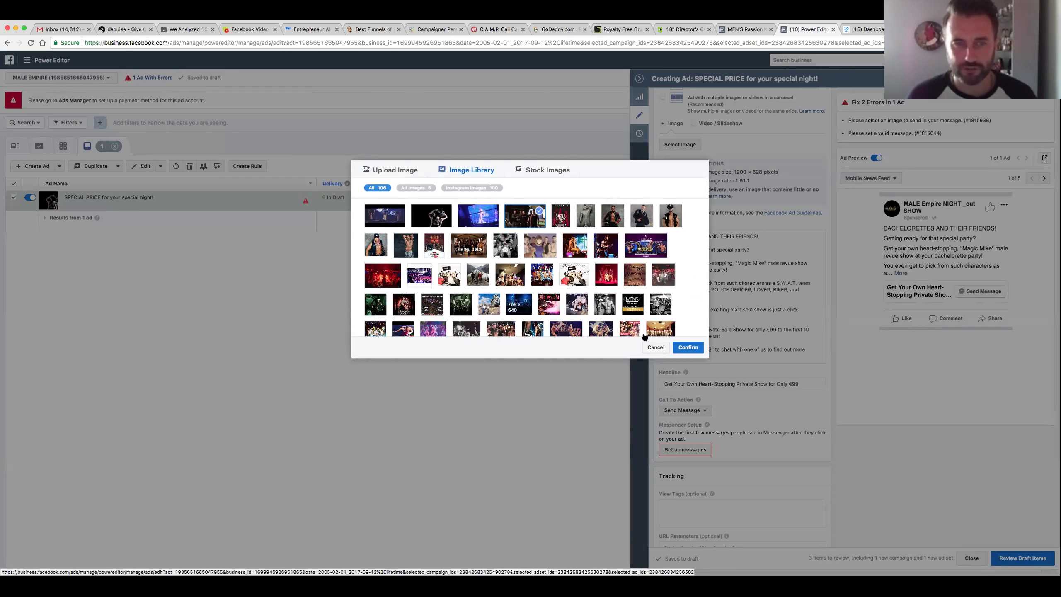
{"action": "left_click", "coordinate": [698, 348]}
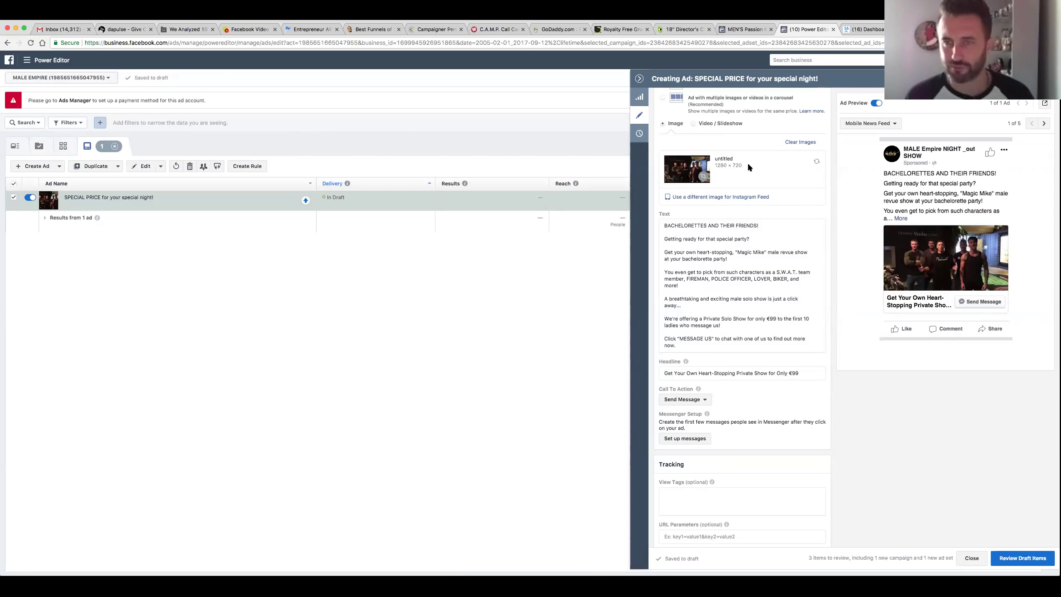
Step: Clear the group photo and use the library picture of five shirtless men in jeans as the ad image
{"action": "left_click", "coordinate": [799, 142]}
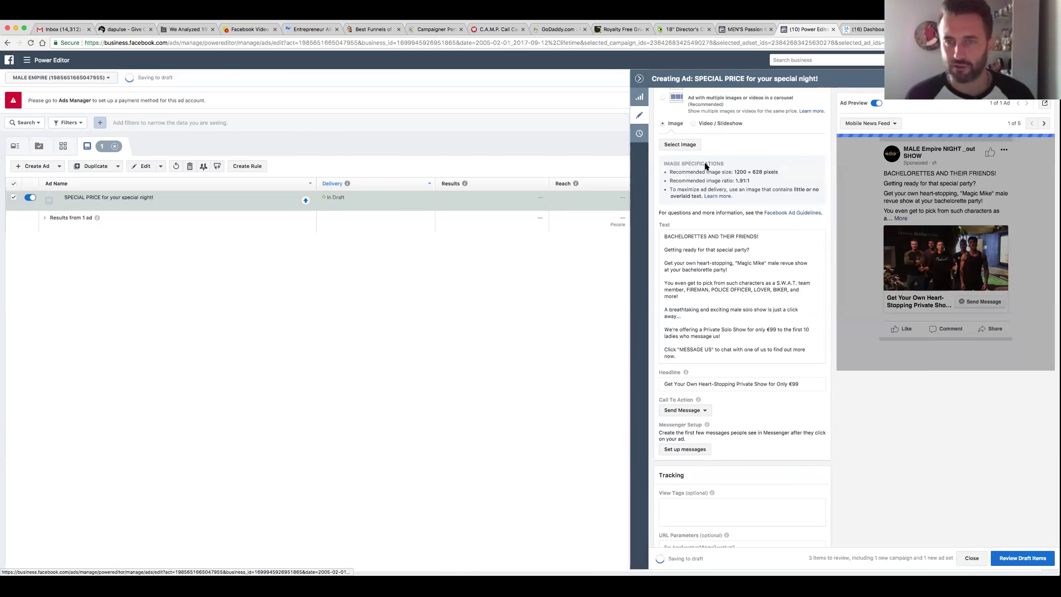
{"action": "left_click", "coordinate": [682, 145]}
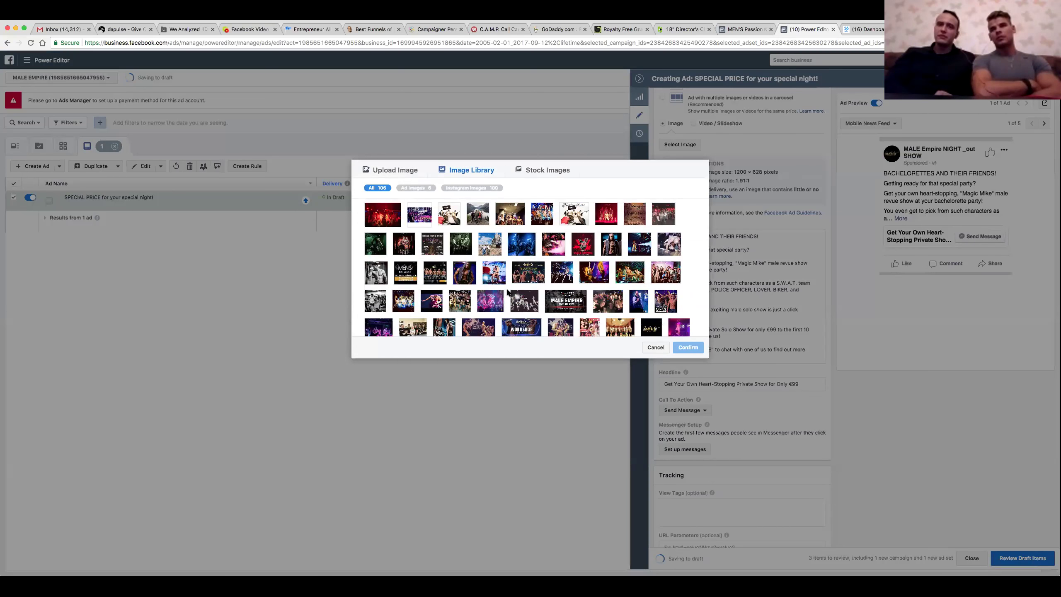
{"action": "scroll", "coordinate": [508, 291], "scroll_direction": "down", "scroll_amount": 2}
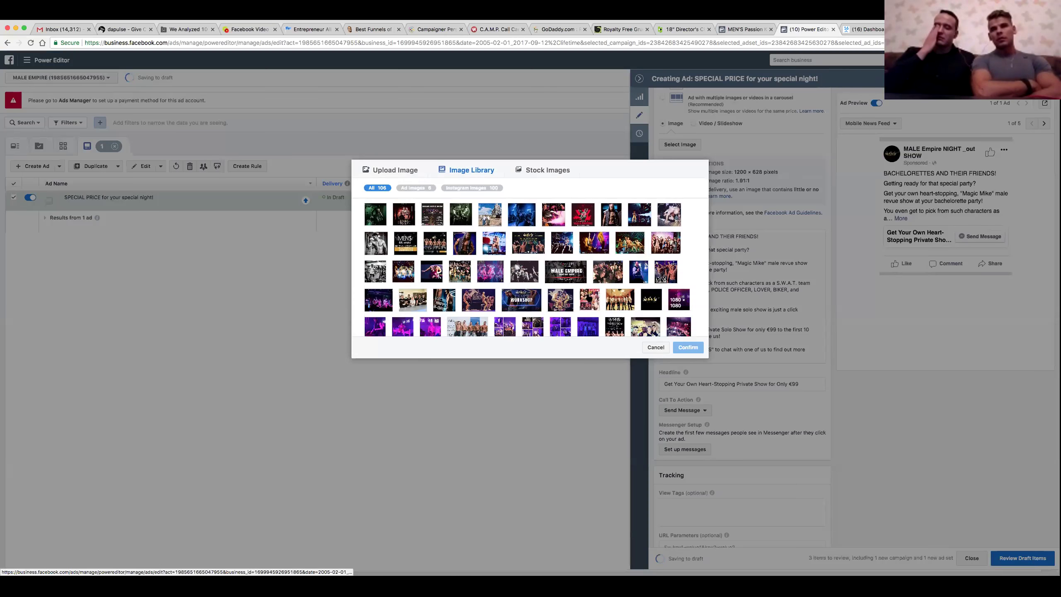
{"action": "scroll", "coordinate": [524, 274], "scroll_direction": "down", "scroll_amount": 1}
{"action": "left_click", "coordinate": [468, 309]}
{"action": "left_click", "coordinate": [679, 348]}
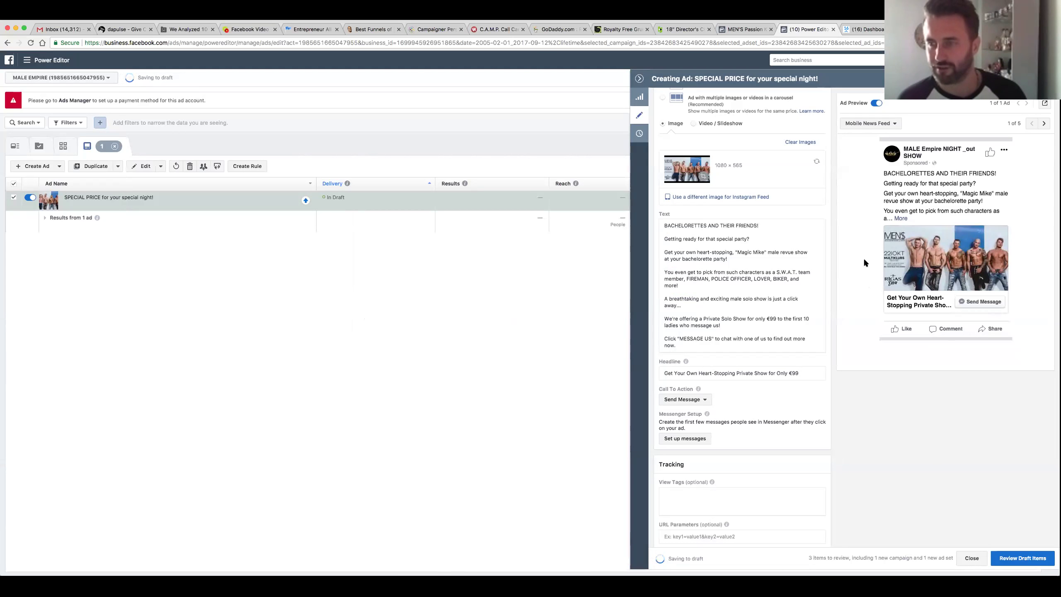
Step: Clear the ad image and switch the ad back to the Video / Slideshow format with the trailer
{"action": "left_click", "coordinate": [800, 142]}
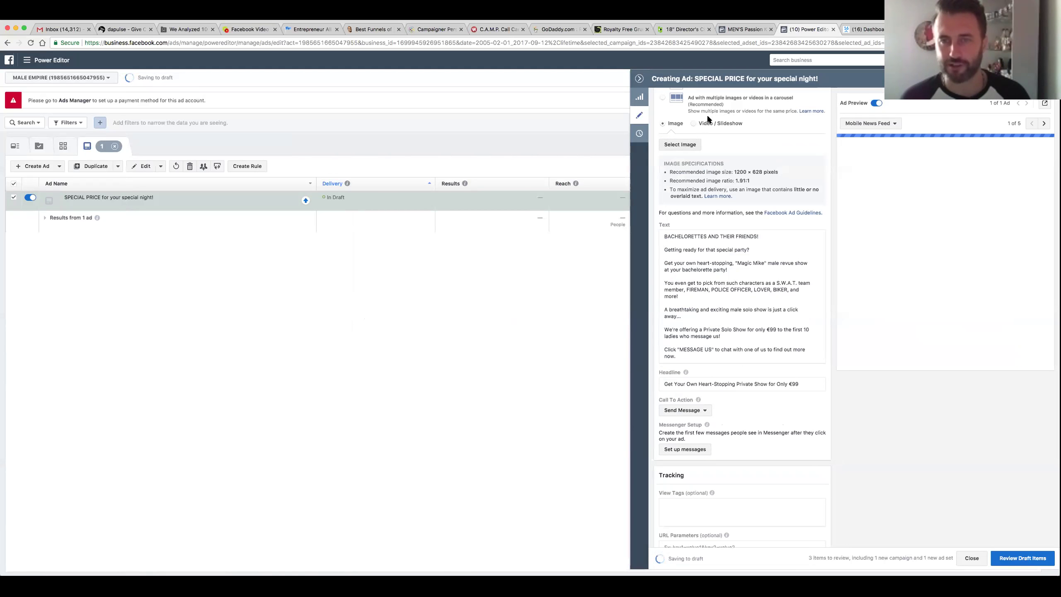
{"action": "left_click", "coordinate": [702, 123]}
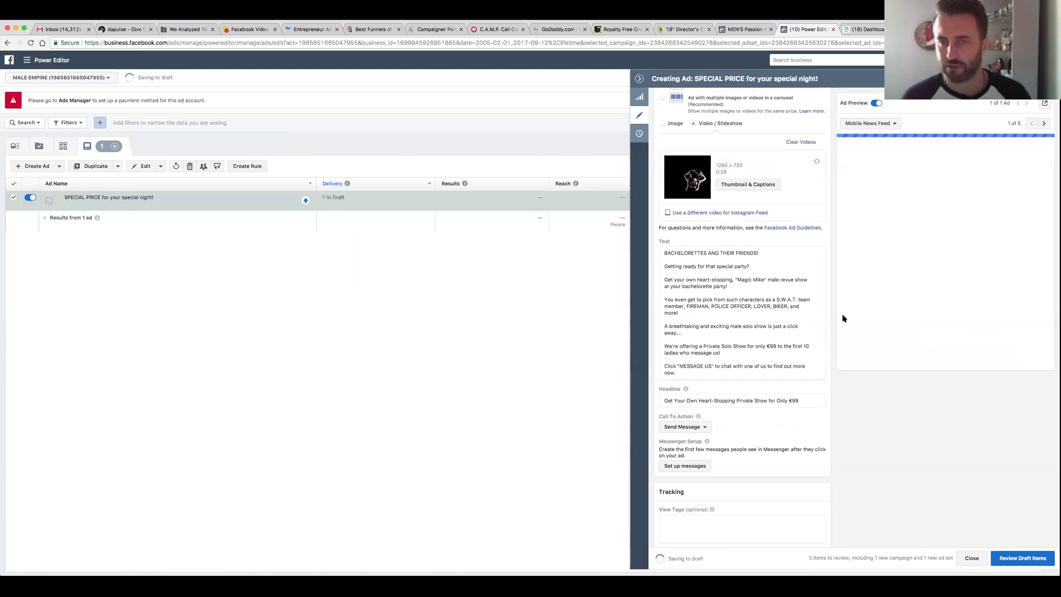
{"action": "left_click", "coordinate": [730, 315]}
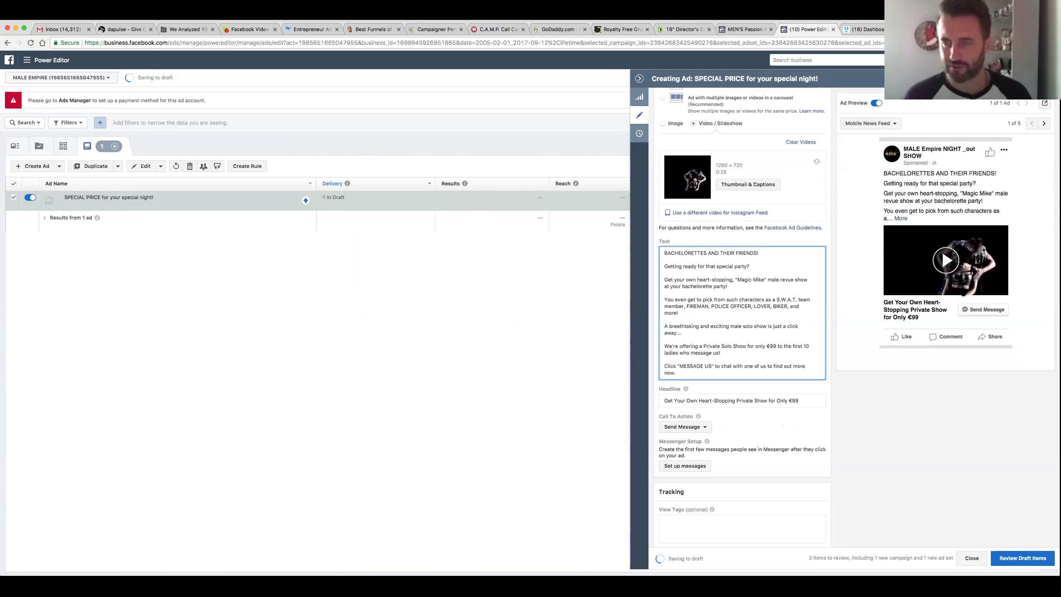
{"action": "scroll", "coordinate": [745, 342], "scroll_direction": "down", "scroll_amount": 3}
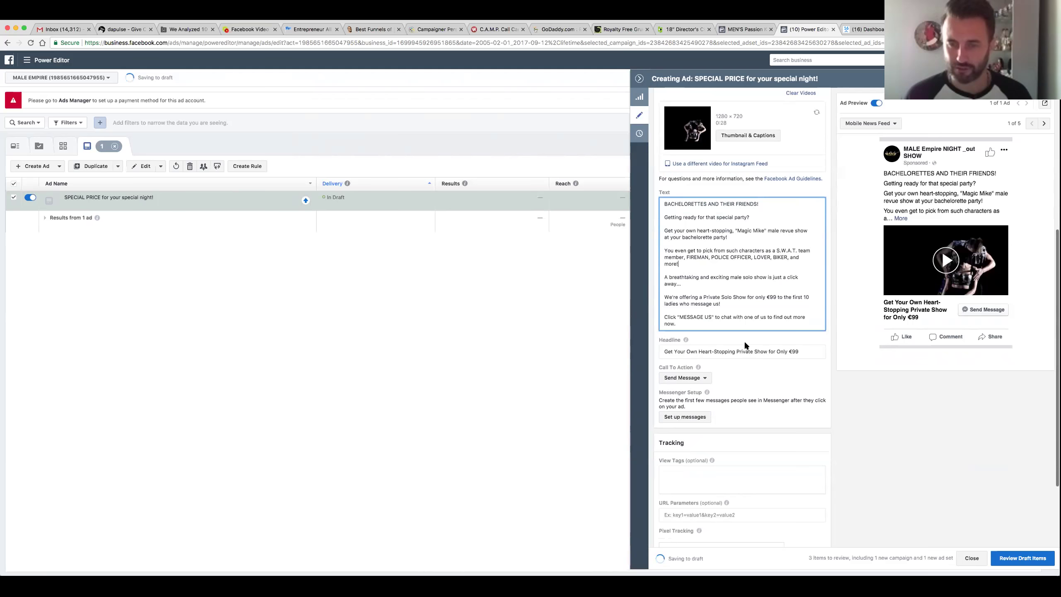
Step: Open the Messenger message setup for the ad, with a brief look at the ManyChat dashboard
{"action": "scroll", "coordinate": [725, 395], "scroll_direction": "down", "scroll_amount": 3}
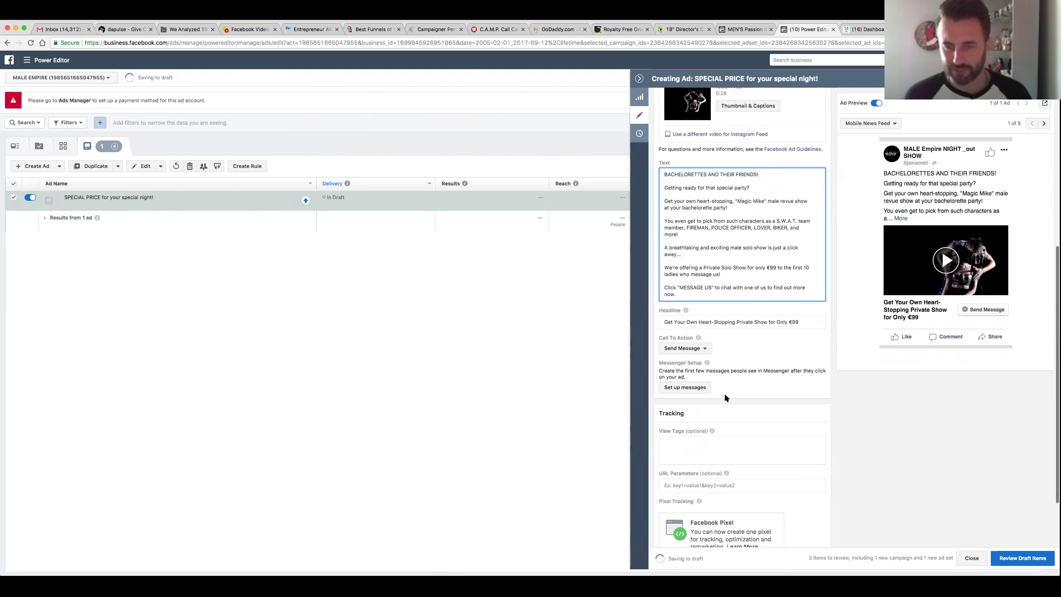
{"action": "left_click", "coordinate": [672, 356]}
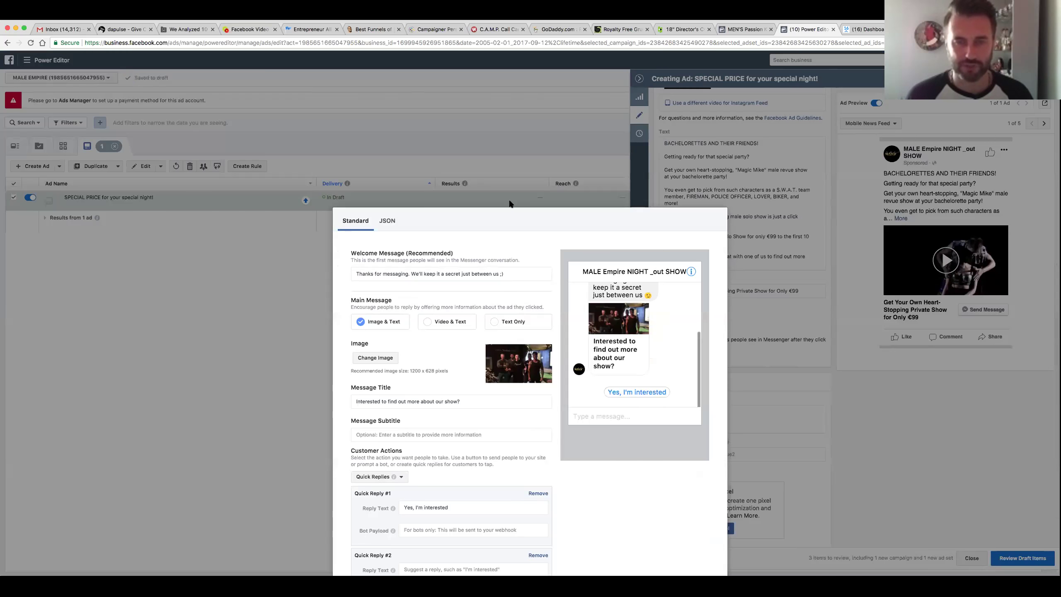
{"action": "left_click_drag", "start_coordinate": [502, 210], "coordinate": [505, 193]}
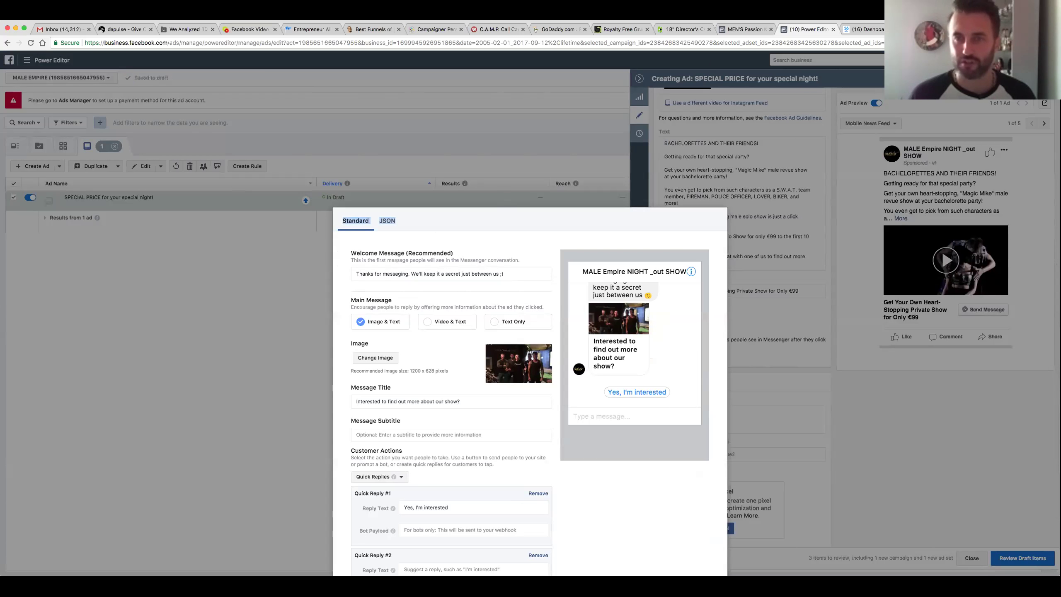
{"action": "left_click", "coordinate": [866, 30]}
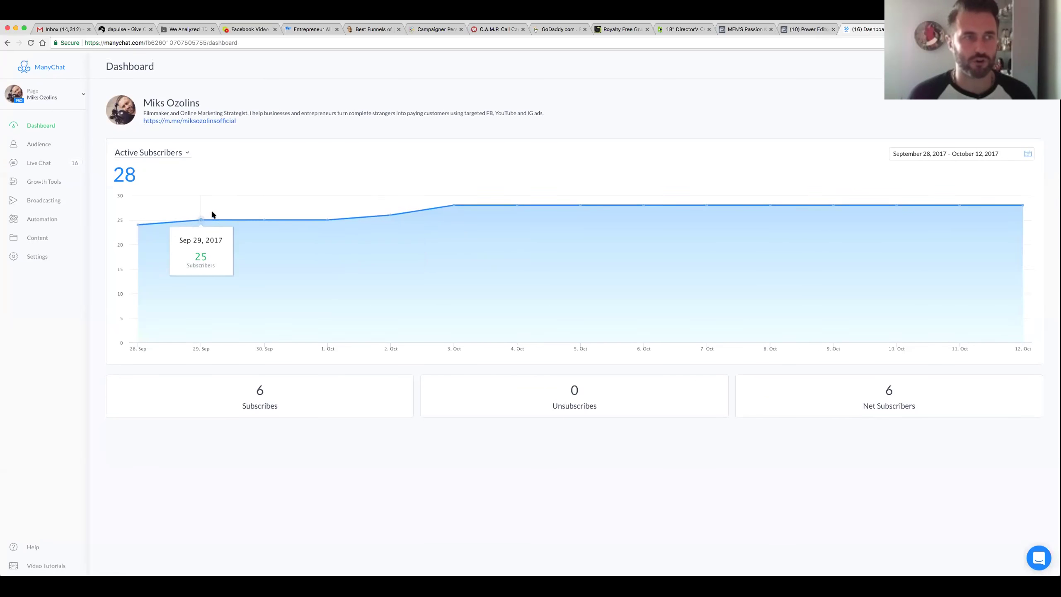
{"action": "left_click", "coordinate": [807, 30]}
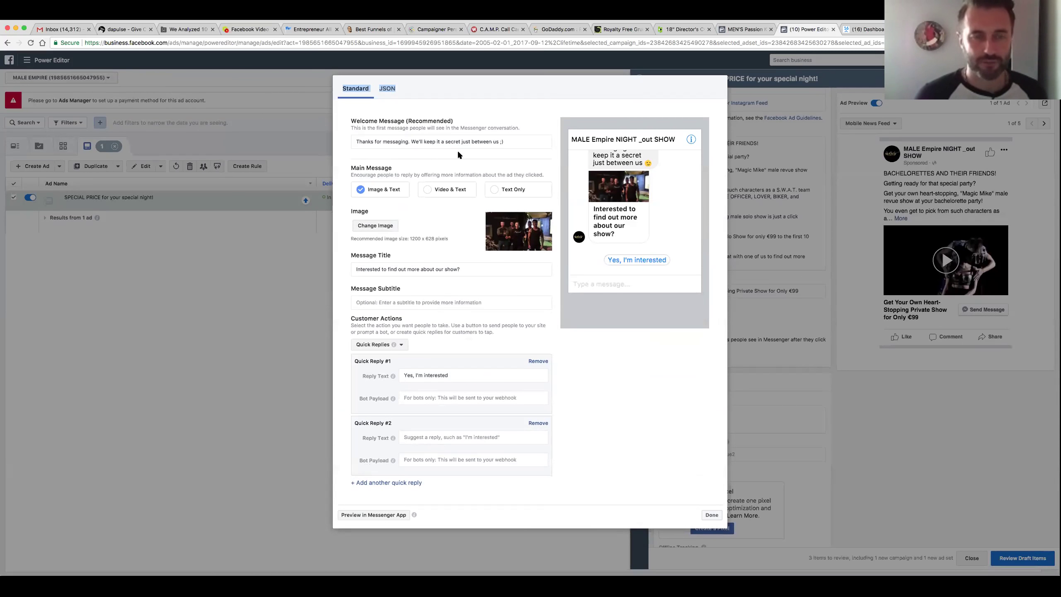
Step: Review the welcome message and how the image and message title follow it in the Messenger conversation preview
{"action": "left_click", "coordinate": [400, 141]}
{"action": "left_click", "coordinate": [375, 141]}
{"action": "left_click", "coordinate": [509, 141]}
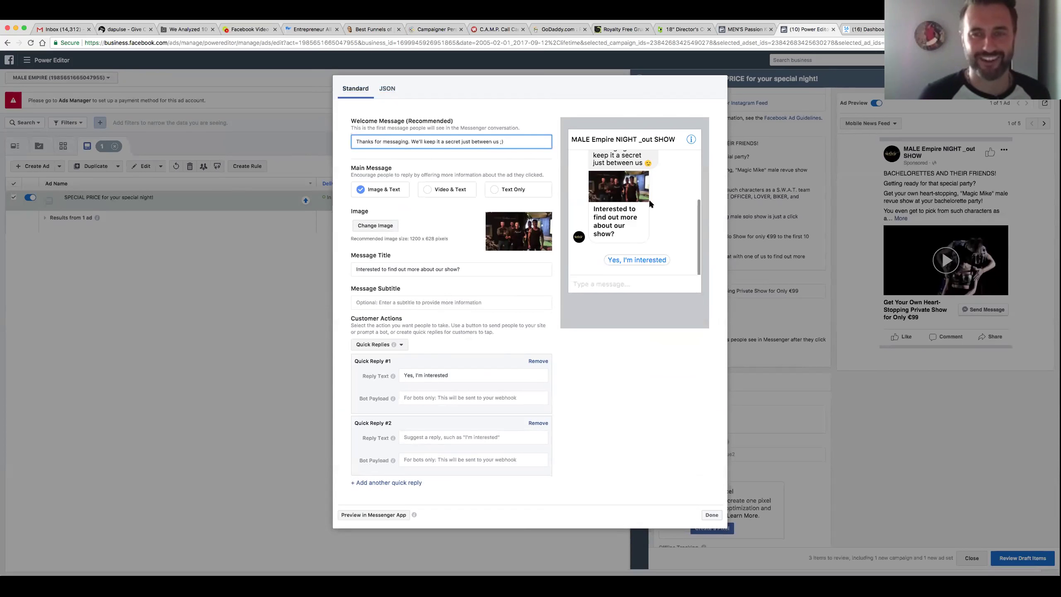
{"action": "scroll", "coordinate": [640, 331], "scroll_direction": "up", "scroll_amount": 5}
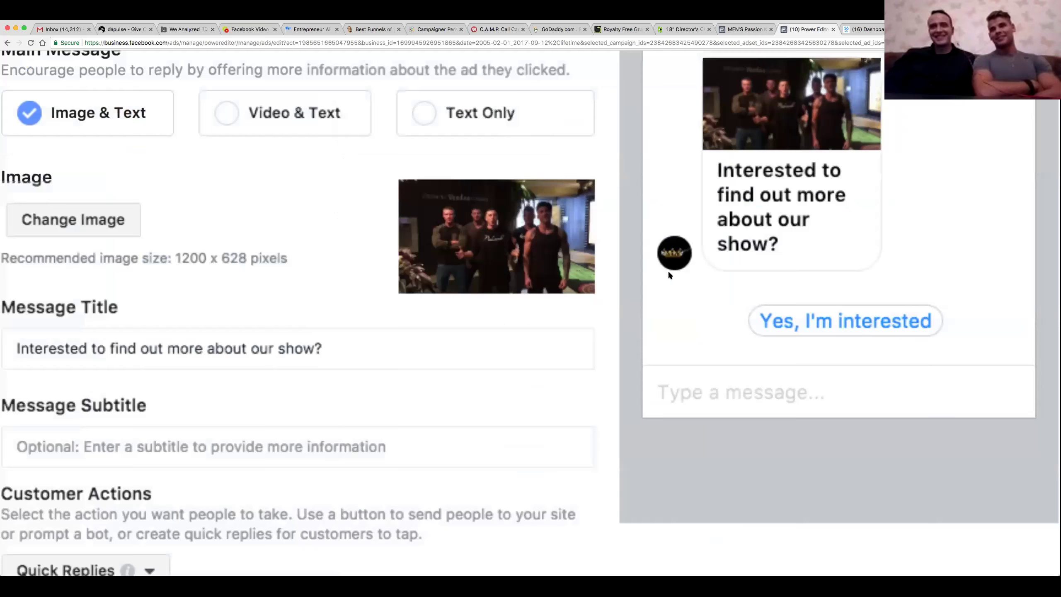
{"action": "scroll", "coordinate": [761, 265], "scroll_direction": "up", "scroll_amount": 2}
{"action": "scroll", "coordinate": [764, 273], "scroll_direction": "up", "scroll_amount": 2}
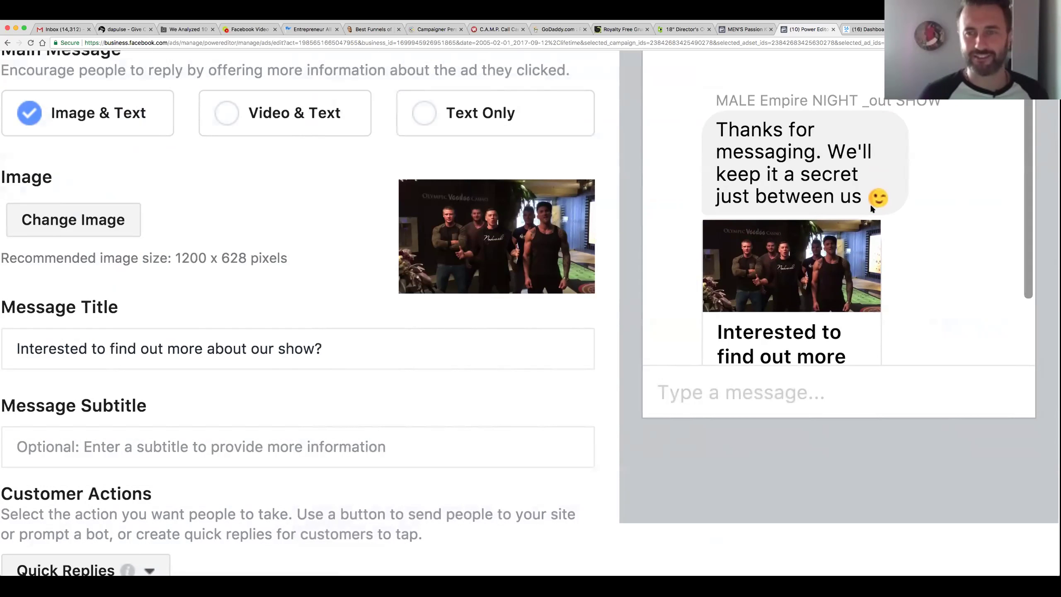
{"action": "scroll", "coordinate": [869, 207], "scroll_direction": "up", "scroll_amount": 2}
{"action": "scroll", "coordinate": [868, 206], "scroll_direction": "down", "scroll_amount": 3}
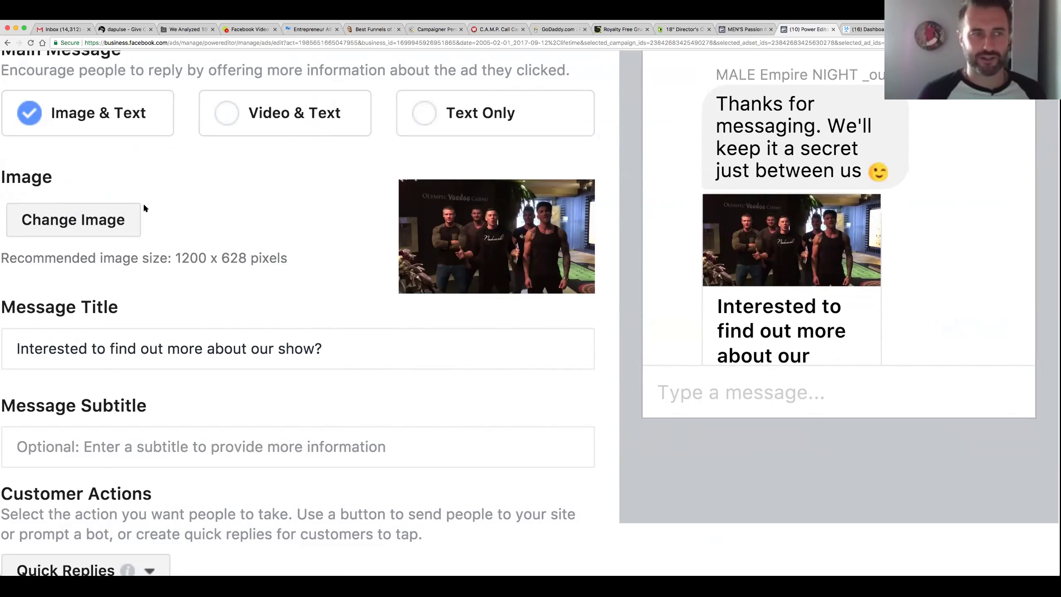
Step: Use the library picture of three performers on a blue-lit stage as the Messenger image and check the conversation preview
{"action": "left_click", "coordinate": [102, 220]}
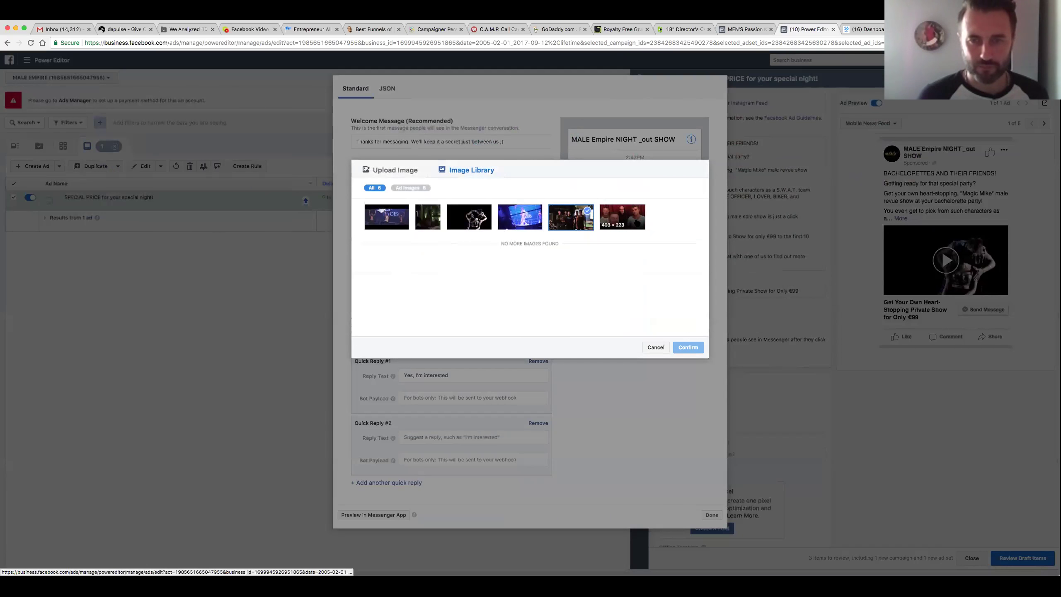
{"action": "left_click", "coordinate": [386, 216]}
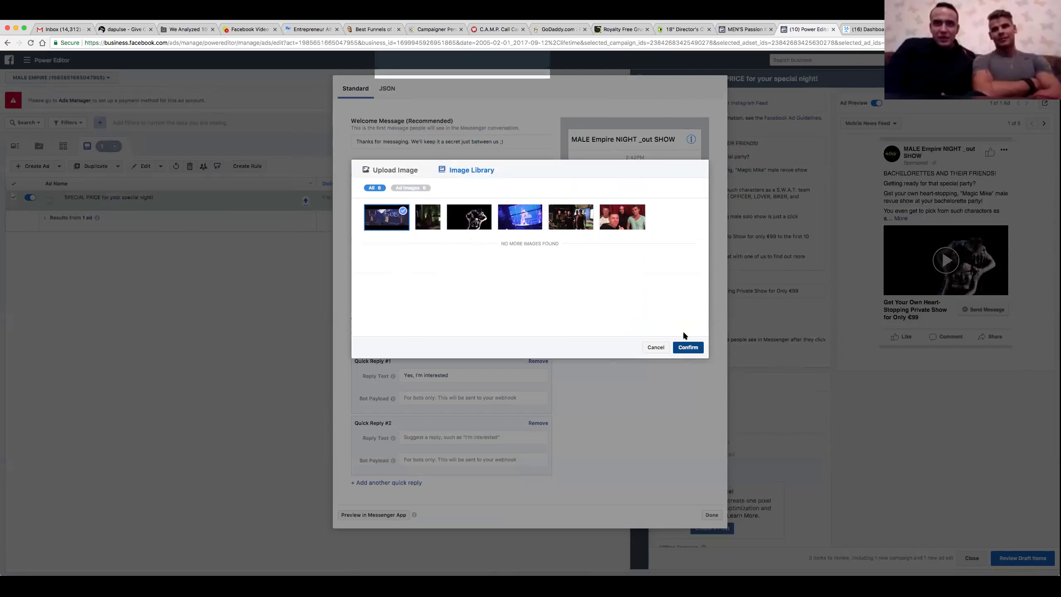
{"action": "left_click", "coordinate": [687, 346]}
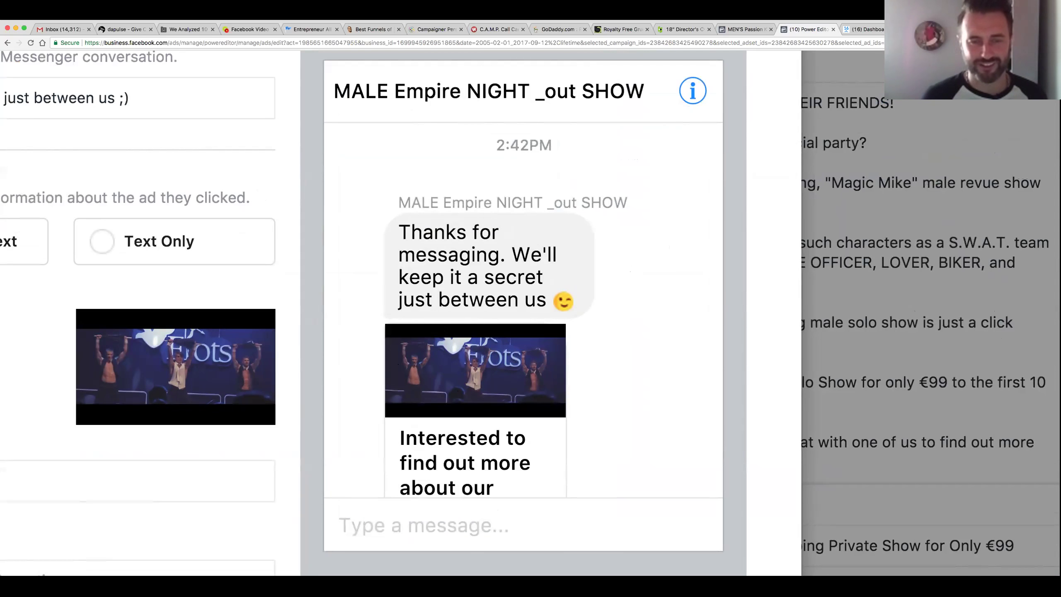
{"action": "scroll", "coordinate": [475, 366], "scroll_direction": "down", "scroll_amount": 2}
{"action": "scroll", "coordinate": [488, 322], "scroll_direction": "up", "scroll_amount": 3}
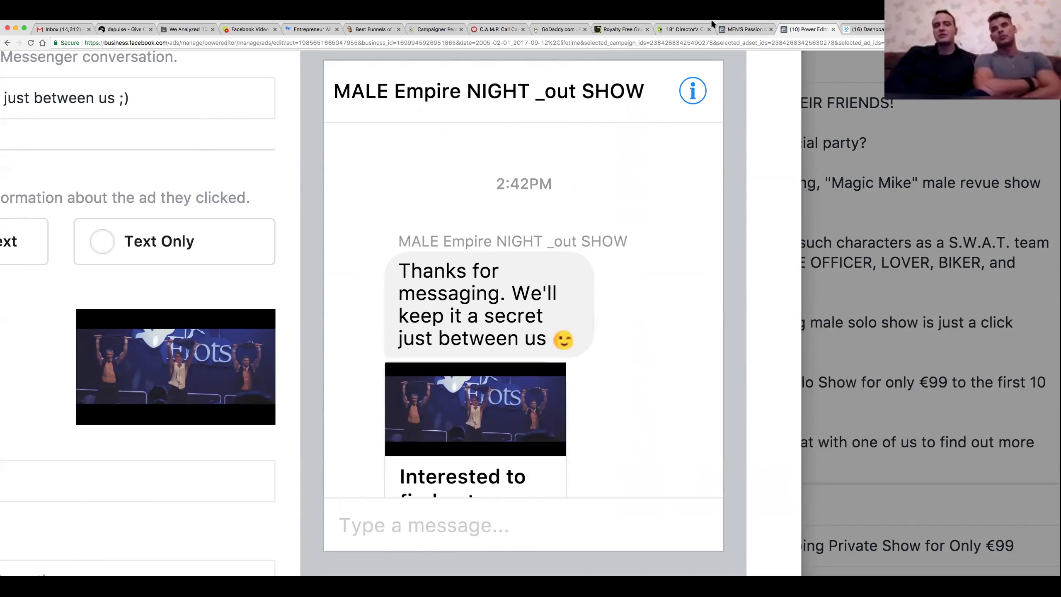
{"action": "scroll", "coordinate": [653, 293], "scroll_direction": "up", "scroll_amount": 1}
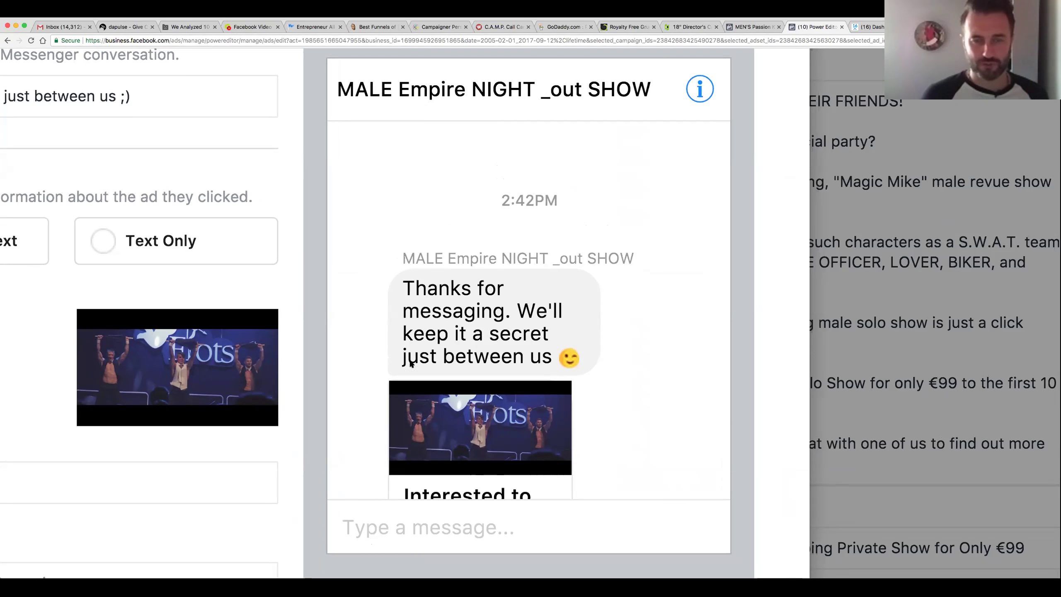
{"action": "scroll", "coordinate": [580, 341], "scroll_direction": "down", "scroll_amount": 3}
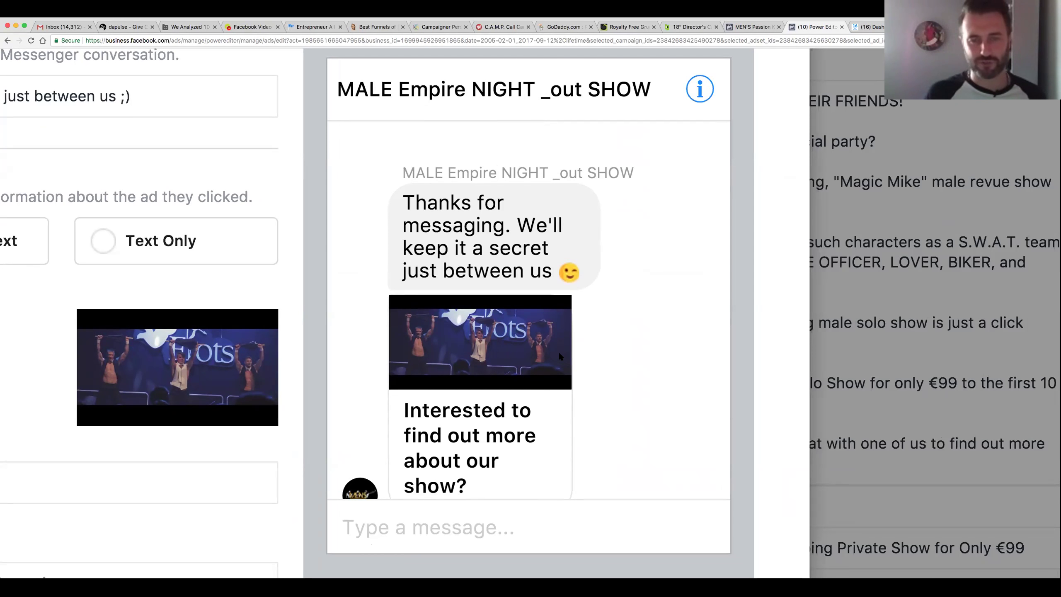
{"action": "scroll", "coordinate": [459, 352], "scroll_direction": "down", "scroll_amount": 3}
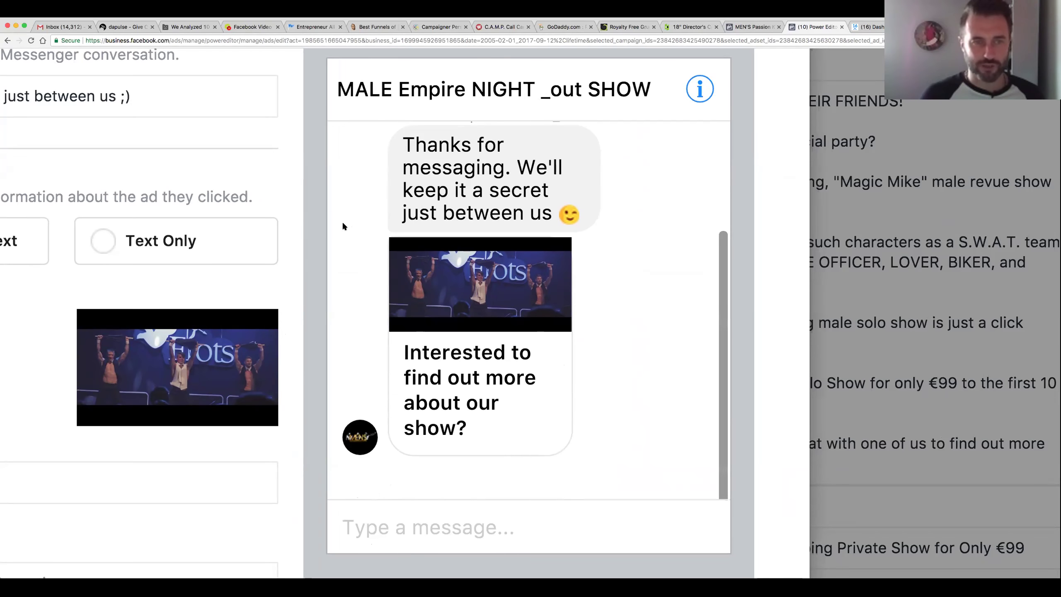
{"action": "scroll", "coordinate": [342, 226], "scroll_direction": "down", "scroll_amount": 5}
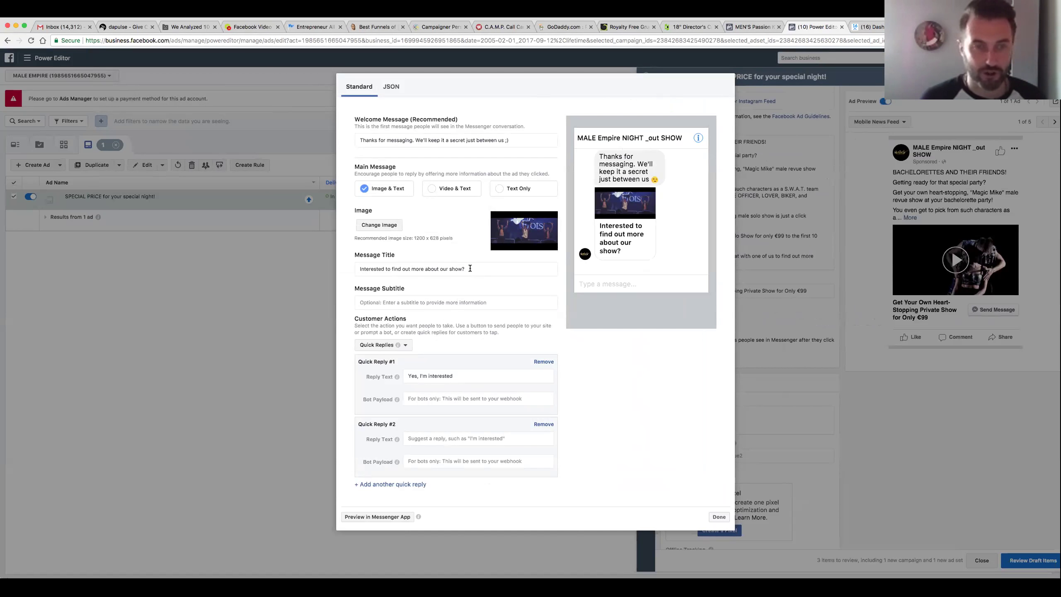
Step: Replace the Messenger message title with "Are you the bride-to-be or her friend?"
{"action": "left_click", "coordinate": [445, 299]}
{"action": "left_click_drag", "start_coordinate": [470, 269], "coordinate": [360, 268]}
{"action": "type", "text": "Are you the"}
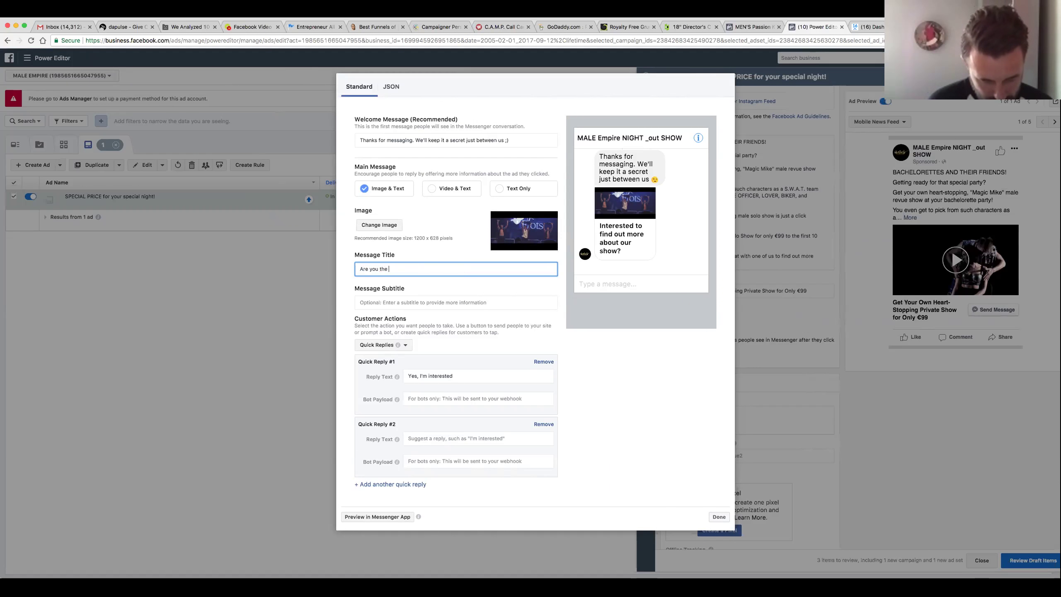
{"action": "type", "text": " bride-to-"}
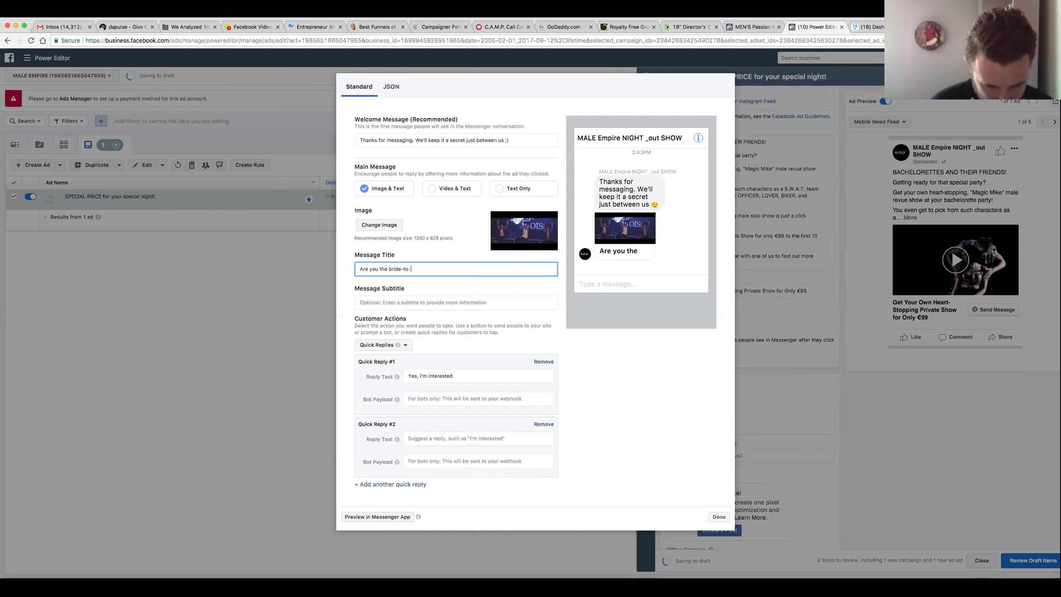
{"action": "type", "text": "be or her friends?"}
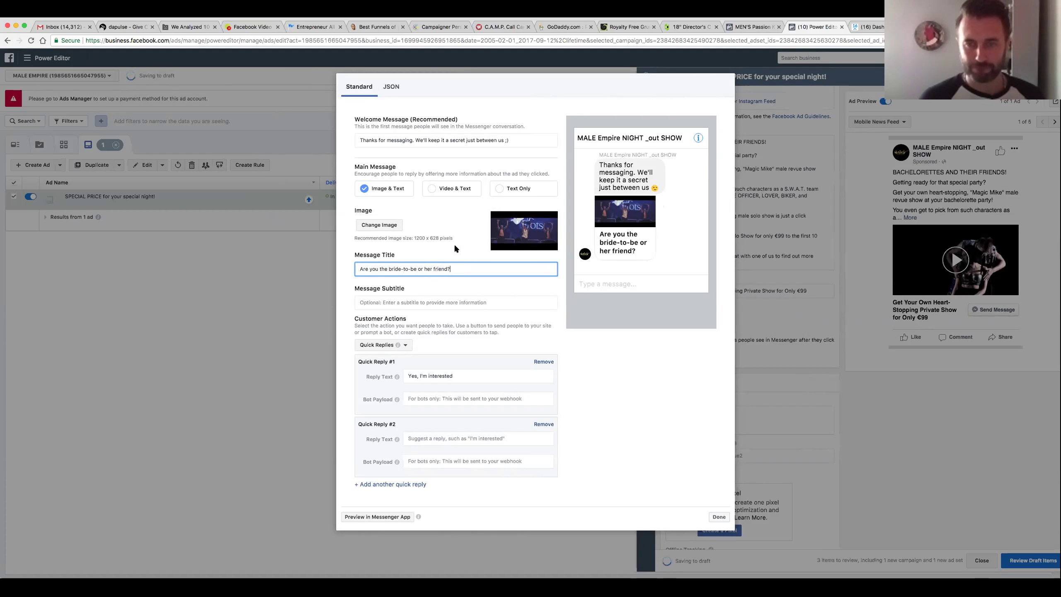
Step: Change the reply text of Quick Reply #1 to "I'm the bride"
{"action": "left_click", "coordinate": [479, 377]}
{"action": "key", "text": "shift+alt+Left"}
{"action": "key", "text": "shift+alt+Left"}
{"action": "key", "text": "BackSpace"}
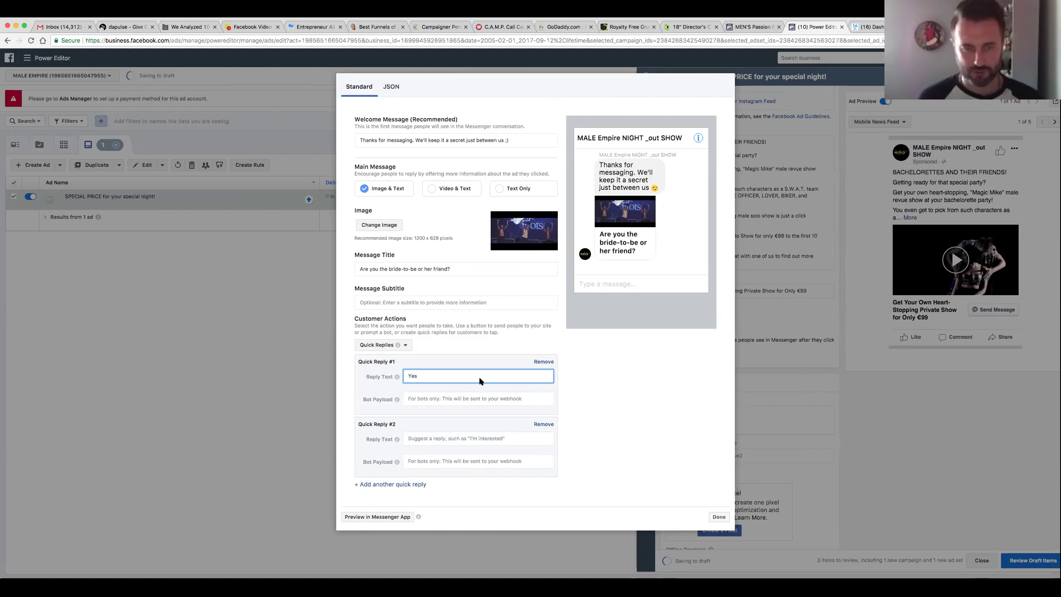
{"action": "key", "text": "BackSpace"}
{"action": "key", "text": "BackSpace"}
{"action": "key", "text": "BackSpace"}
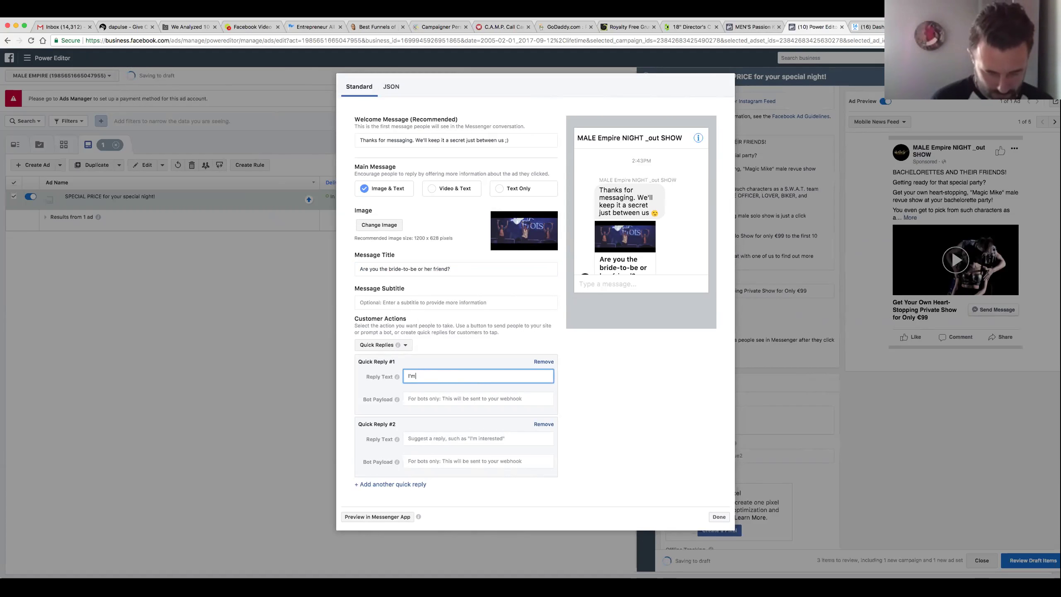
{"action": "type", "text": "I'm the bride"}
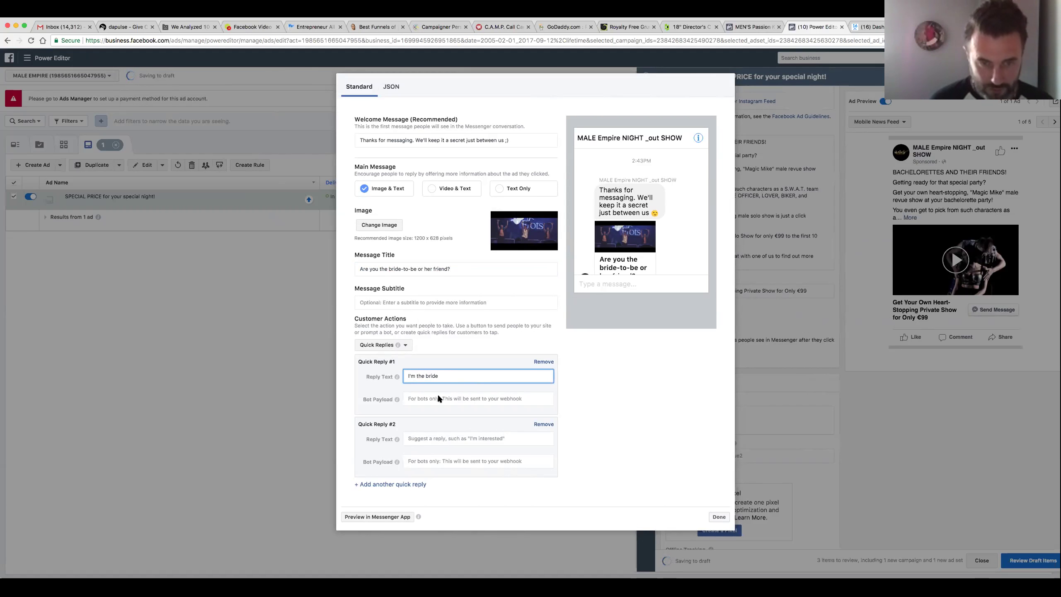
Step: Set the reply text of Quick Reply #2 to "I'm one of the friends"
{"action": "left_click", "coordinate": [433, 440]}
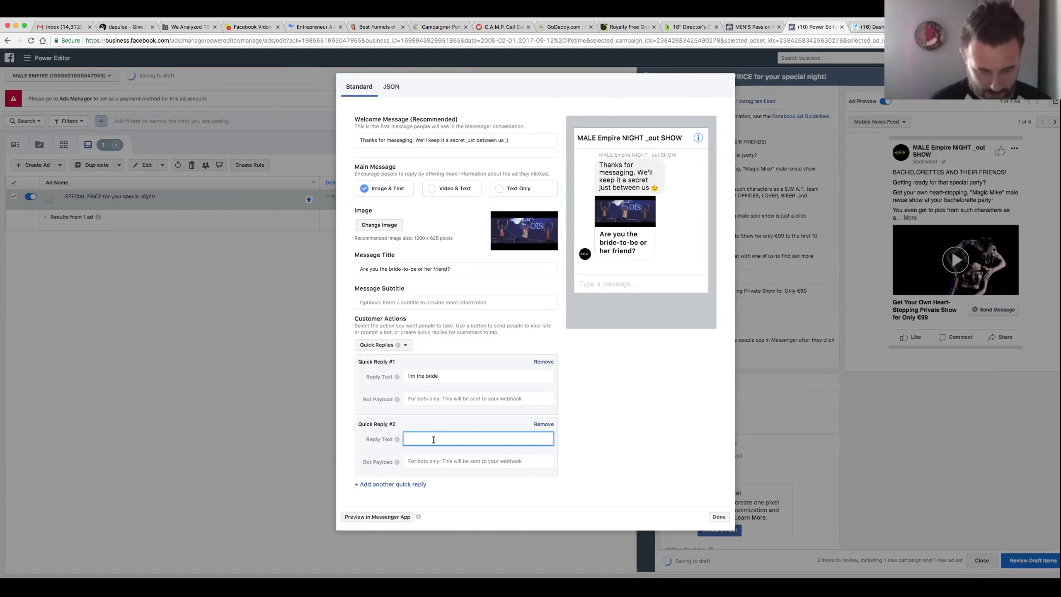
{"action": "type", "text": "I'm one of the f"}
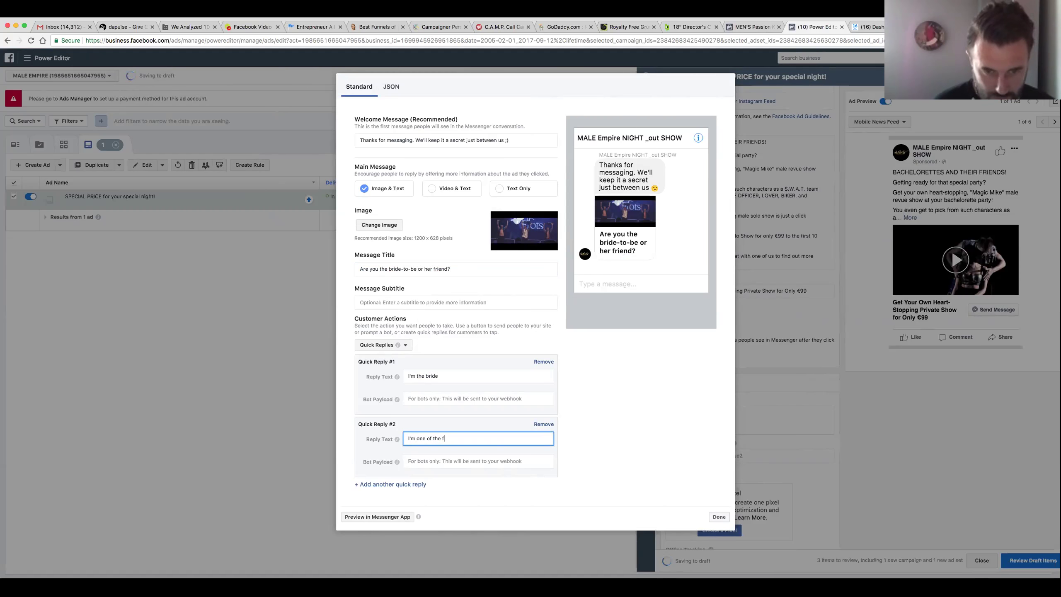
{"action": "type", "text": "eriinds"}
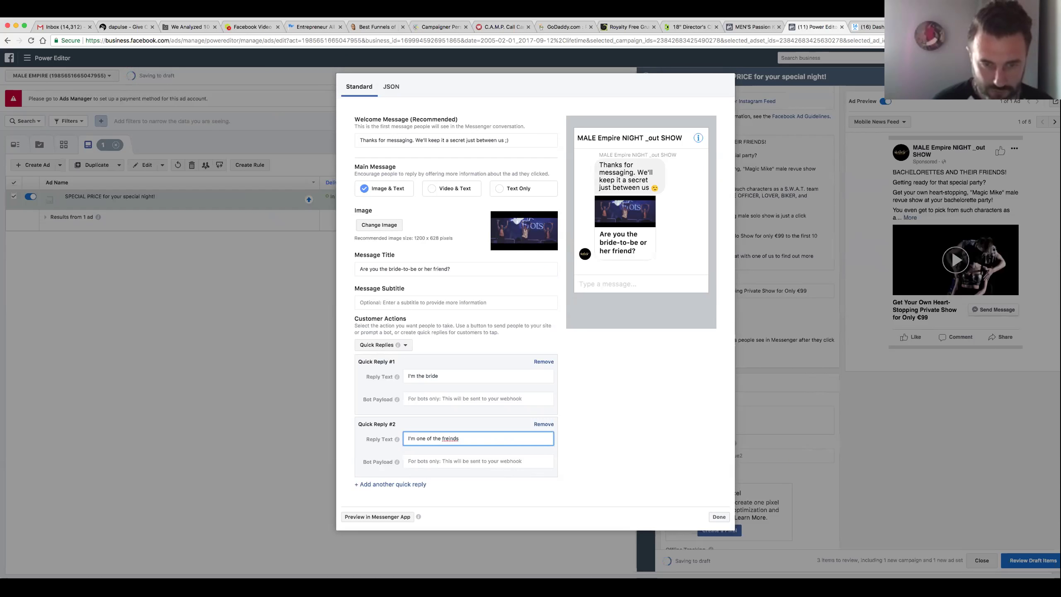
{"action": "left_click", "coordinate": [448, 438]}
{"action": "key", "text": "BackSpace"}
{"action": "left_click", "coordinate": [449, 438]}
{"action": "type", "text": "e"}
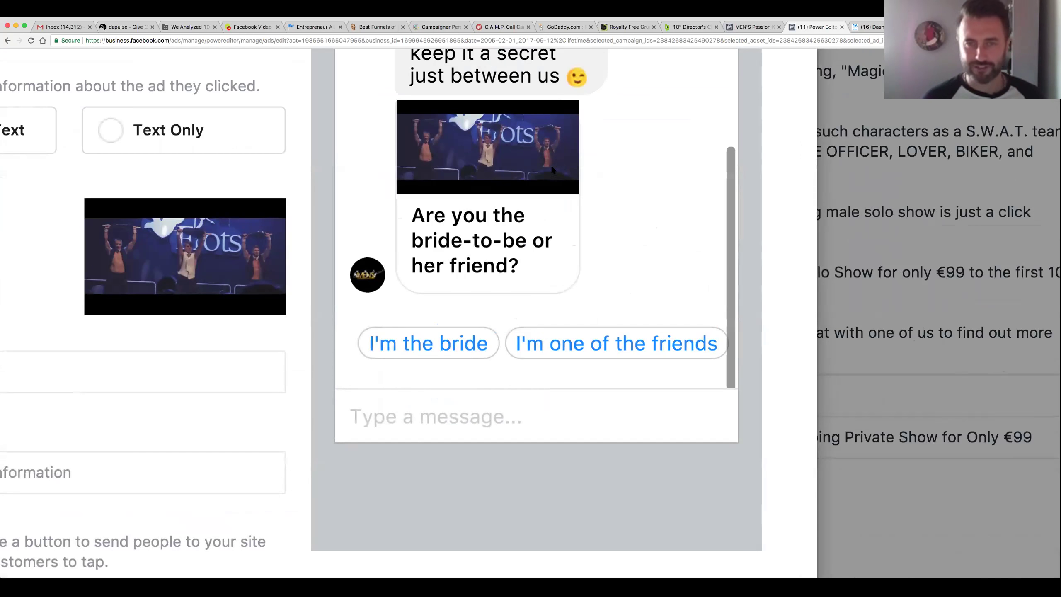
Step: Examine the whole Messenger conversation preview, from the welcome message to the two quick replies
{"action": "scroll", "coordinate": [491, 227], "scroll_direction": "up", "scroll_amount": 5}
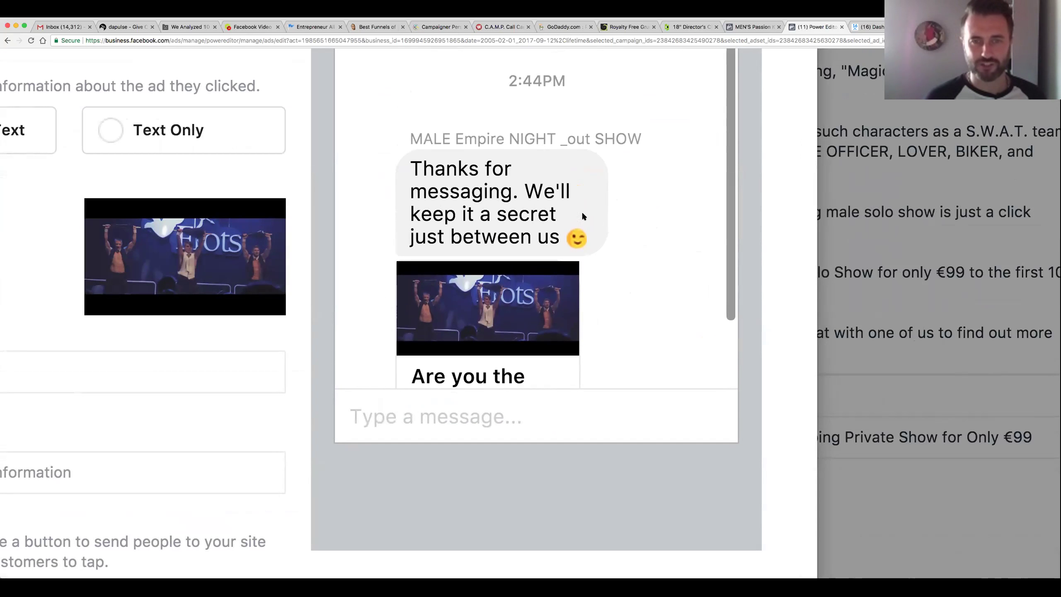
{"action": "scroll", "coordinate": [556, 266], "scroll_direction": "down", "scroll_amount": 2}
{"action": "scroll", "coordinate": [573, 247], "scroll_direction": "down", "scroll_amount": 1}
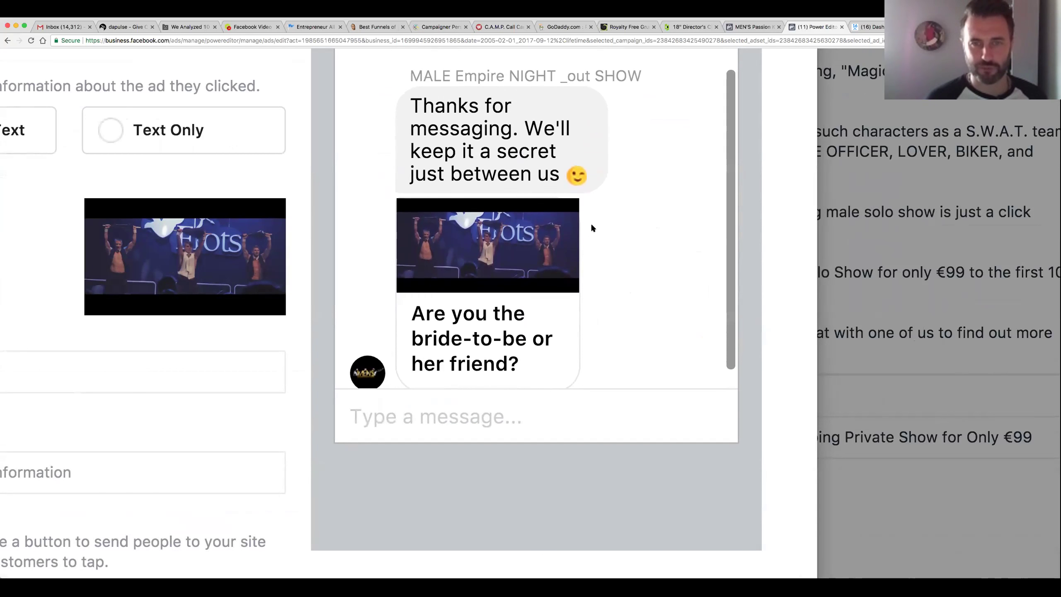
{"action": "scroll", "coordinate": [587, 268], "scroll_direction": "down", "scroll_amount": 2}
{"action": "scroll", "coordinate": [589, 268], "scroll_direction": "down", "scroll_amount": 2}
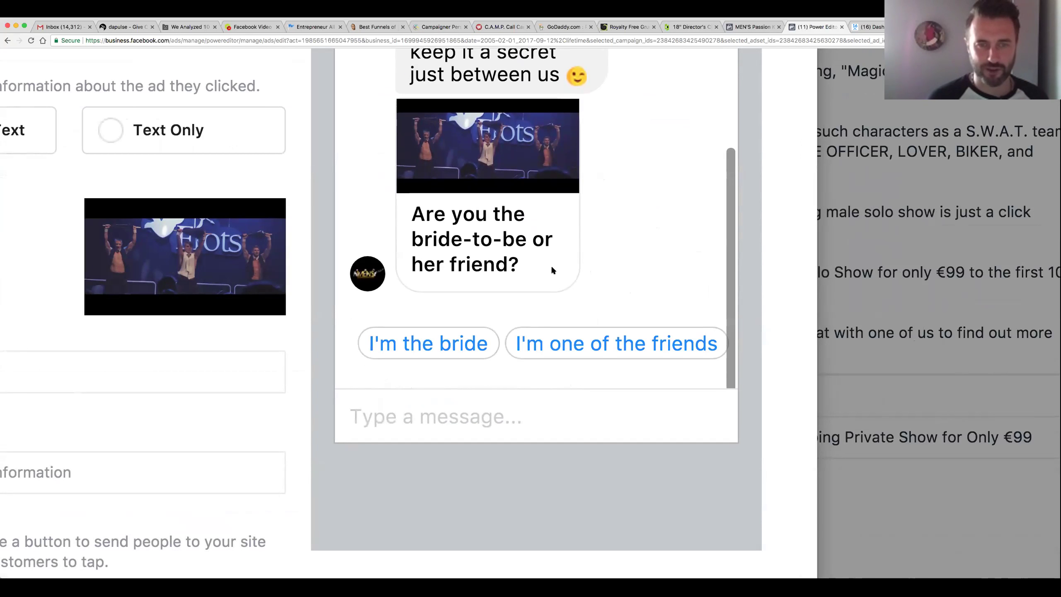
{"action": "scroll", "coordinate": [467, 334], "scroll_direction": "down", "scroll_amount": 1}
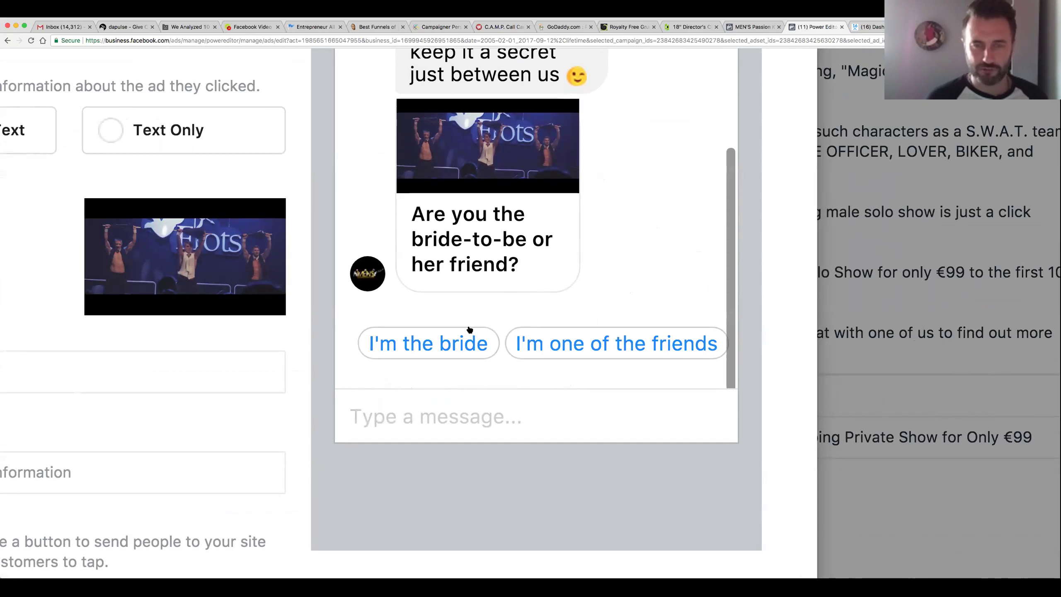
{"action": "scroll", "coordinate": [433, 341], "scroll_direction": "right", "scroll_amount": 1}
{"action": "left_click", "coordinate": [558, 350]}
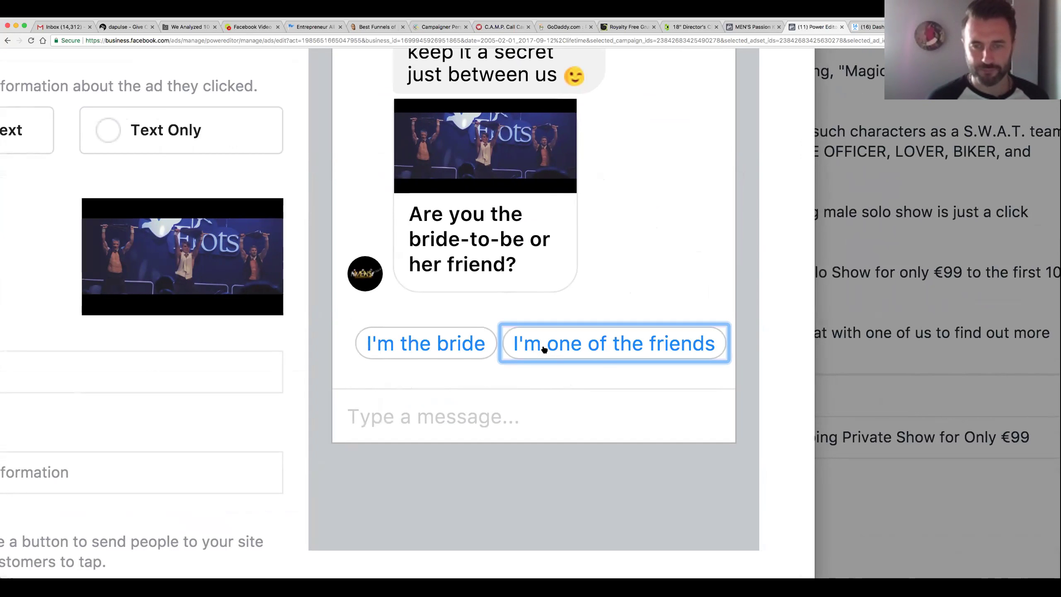
{"action": "scroll", "coordinate": [522, 349], "scroll_direction": "right", "scroll_amount": 1}
{"action": "scroll", "coordinate": [476, 351], "scroll_direction": "down", "scroll_amount": 1}
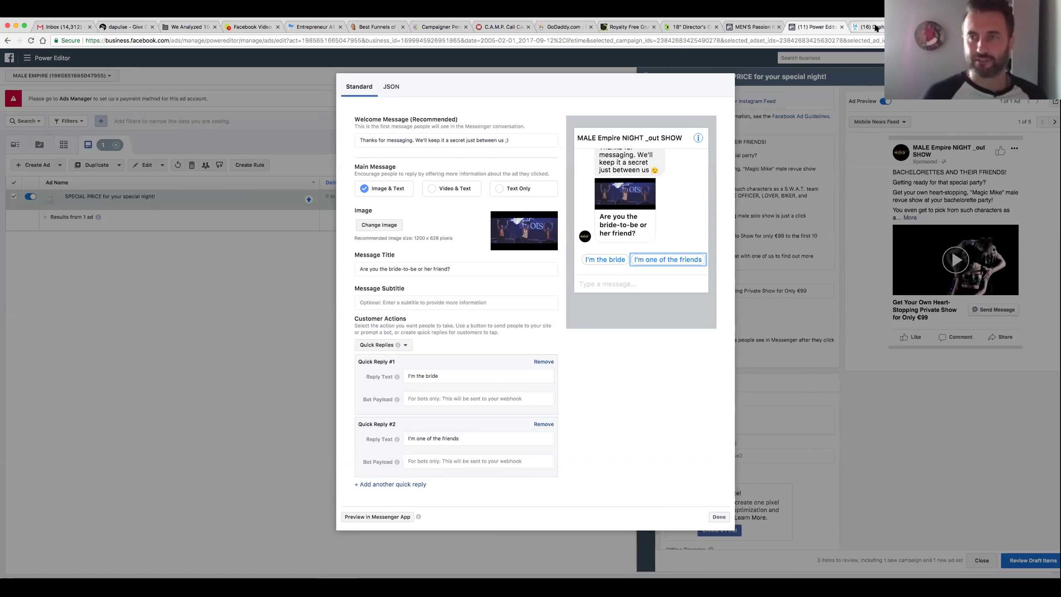
Step: Switch to the ManyChat dashboard in the browser
{"action": "key", "text": "ctrl+Tab"}
{"action": "type", "text": "manychat"}
{"action": "key", "text": "Return"}
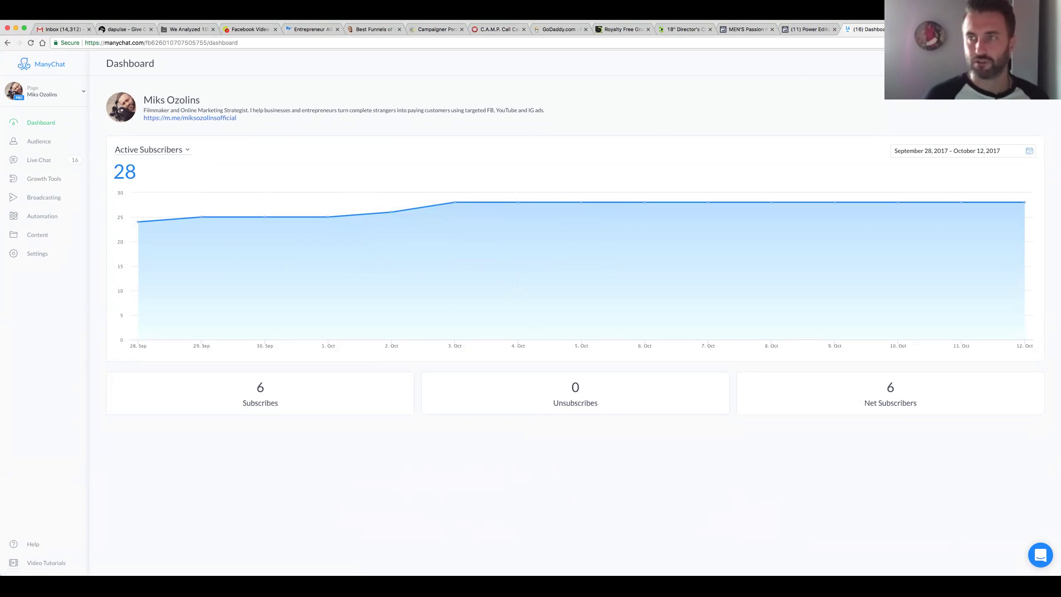
Step: Open the Ad Formers Facebook page at facebook.com/adformers in a new tab and open its Messenger chat
{"action": "key", "text": "super+t"}
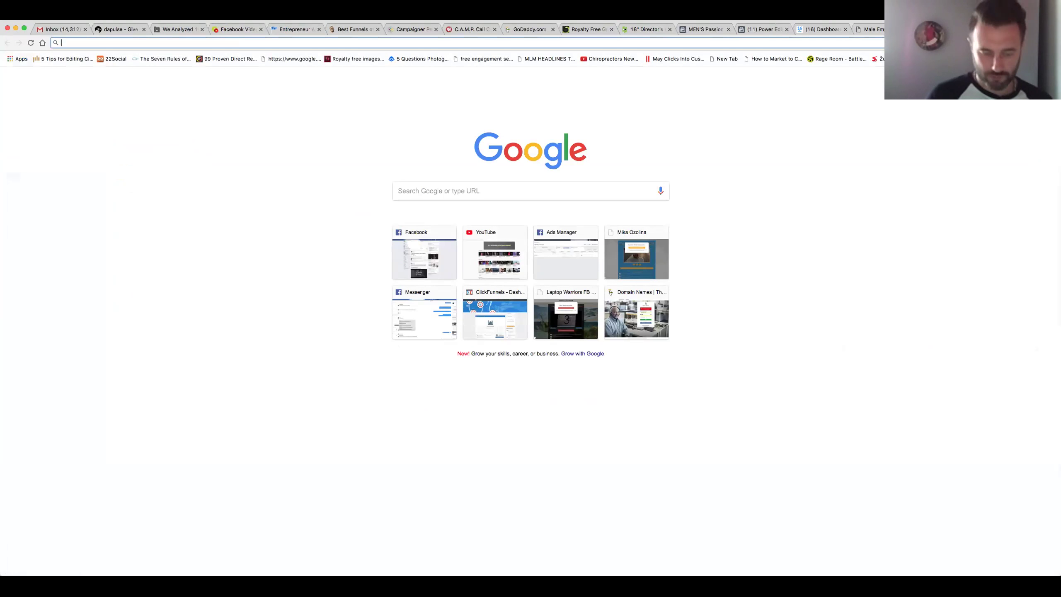
{"action": "type", "text": "ad"}
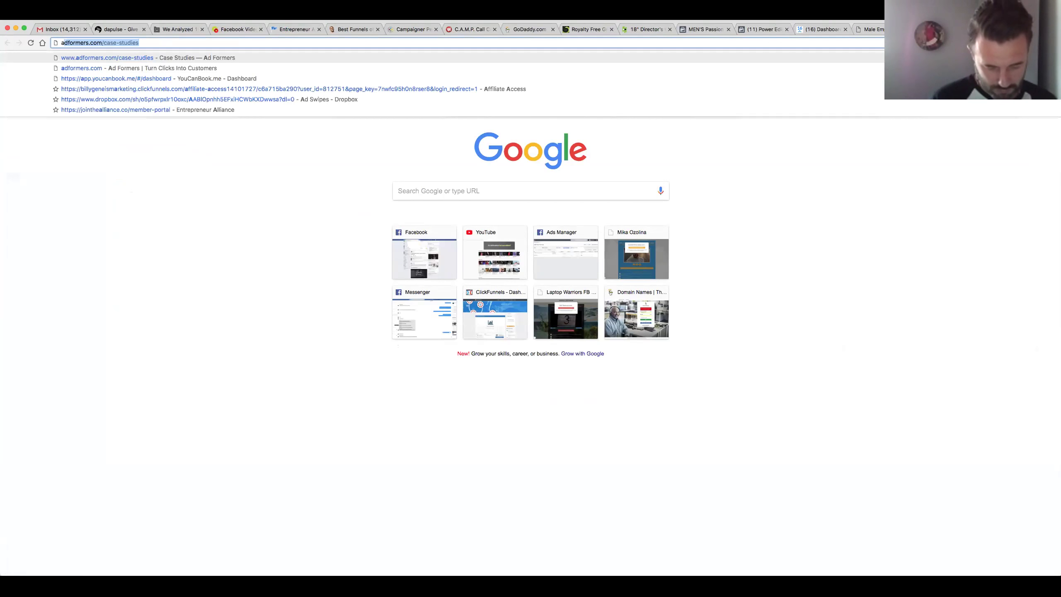
{"action": "key", "text": "BackSpace"}
{"action": "key", "text": "BackSpace"}
{"action": "key", "text": "BackSpace"}
{"action": "type", "text": "facebook.com"}
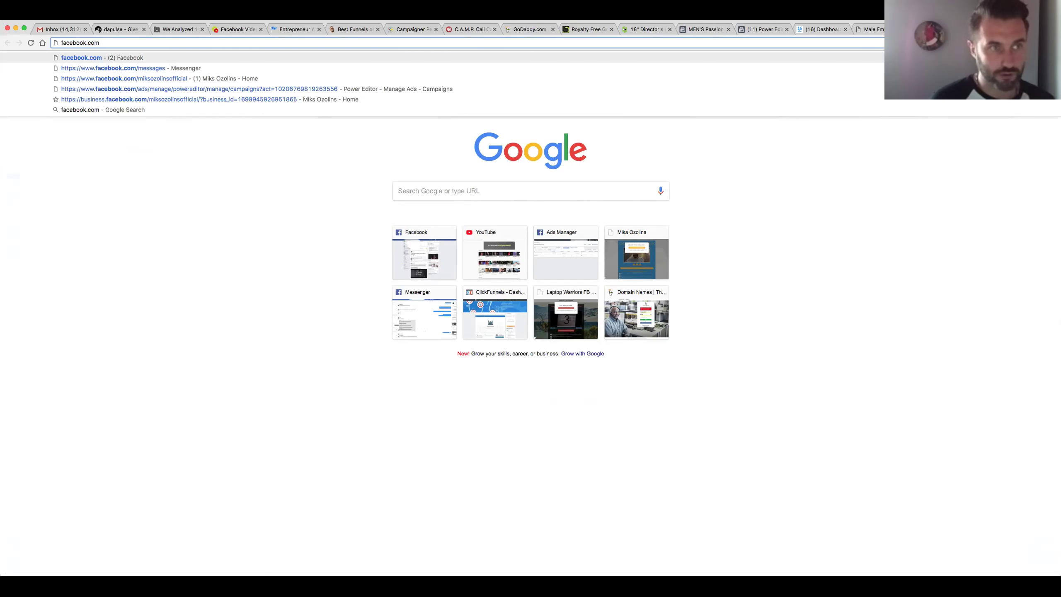
{"action": "type", "text": "/adformers"}
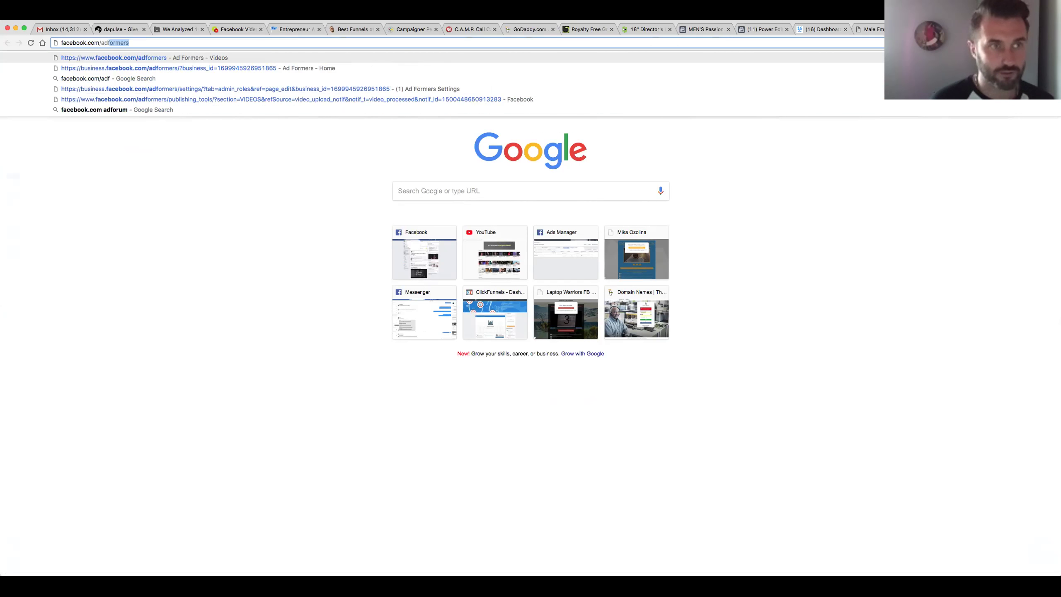
{"action": "key", "text": "Return"}
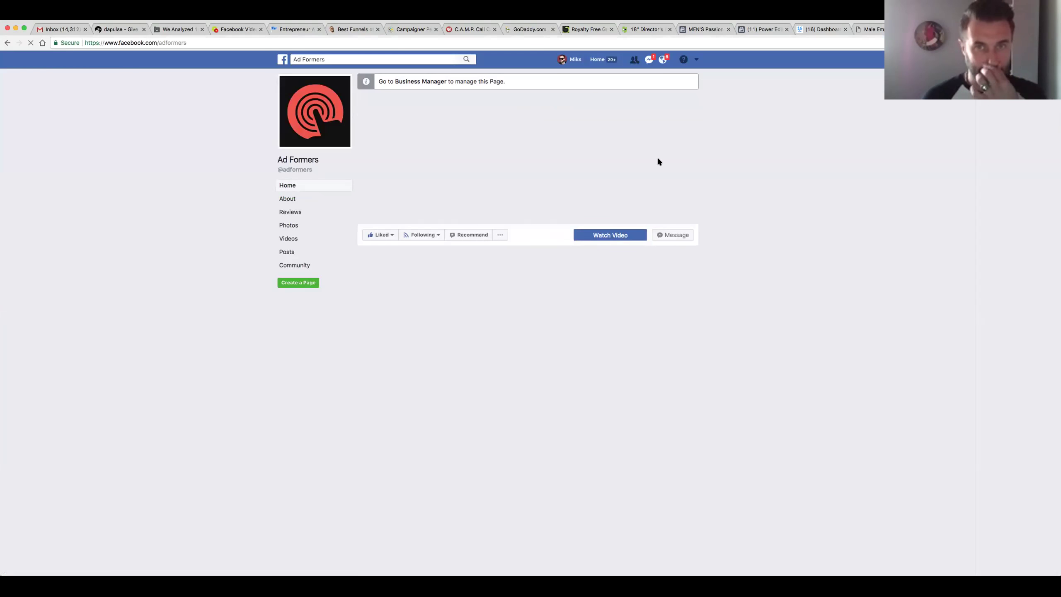
{"action": "left_click", "coordinate": [675, 236]}
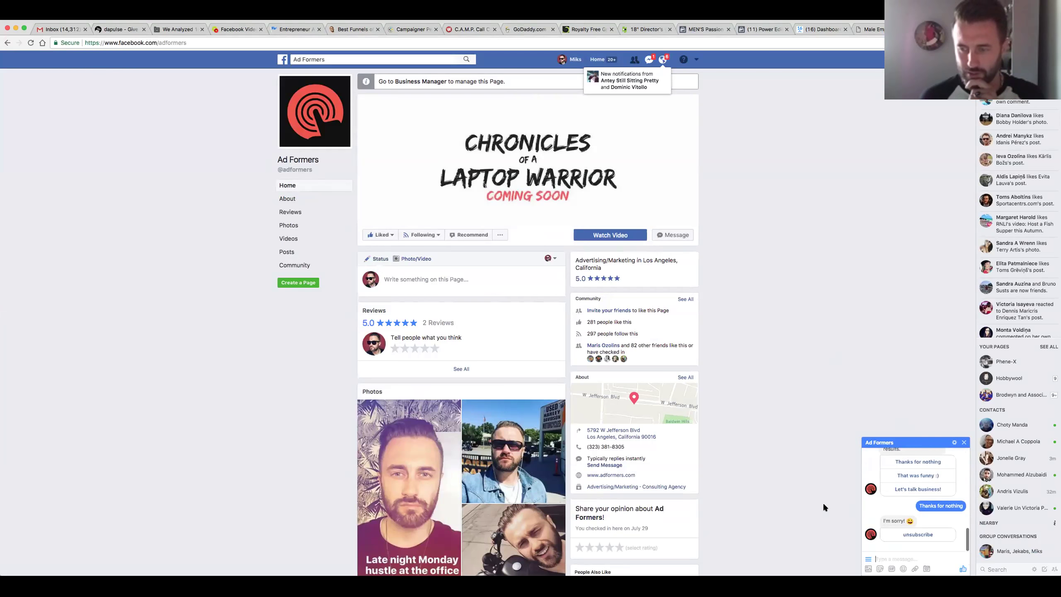
Step: Look back through the Ad Formers chat history to the very start of the conversation
{"action": "scroll", "coordinate": [822, 503], "scroll_direction": "up", "scroll_amount": 3}
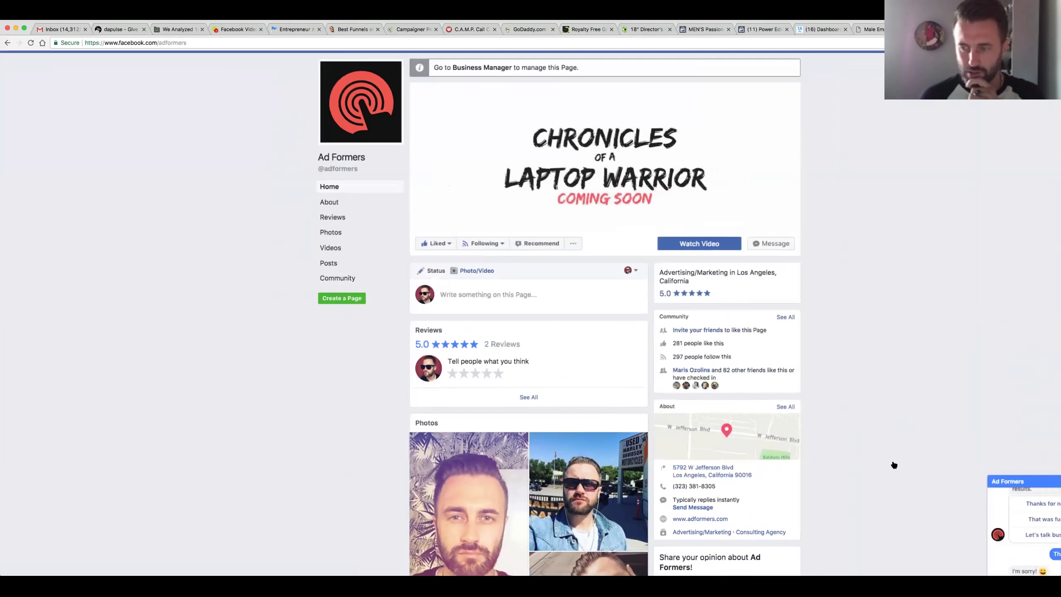
{"action": "scroll", "coordinate": [894, 464], "scroll_direction": "down", "scroll_amount": 3}
{"action": "left_click", "coordinate": [913, 480]}
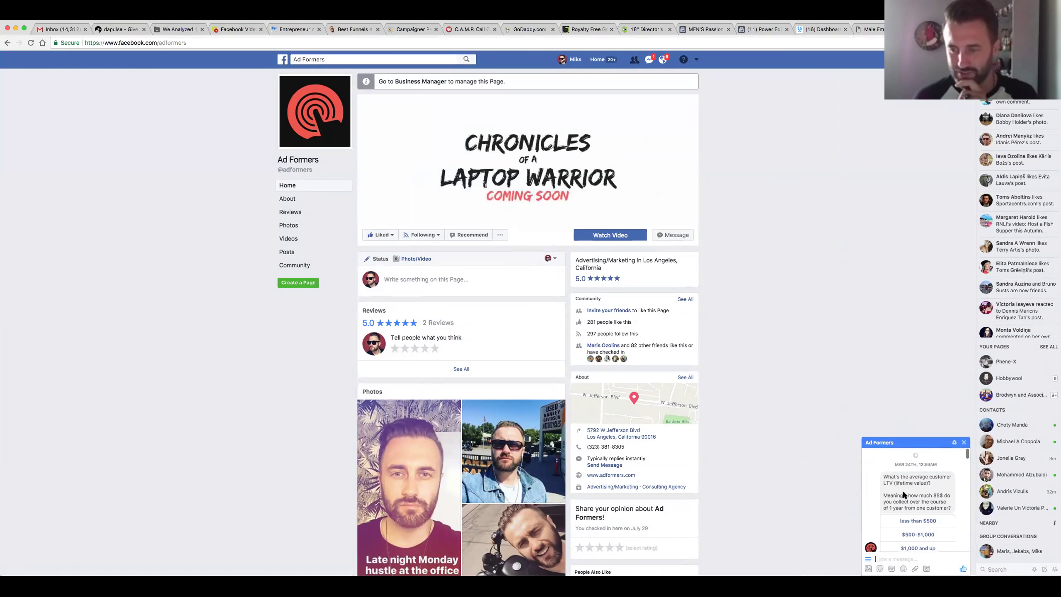
{"action": "scroll", "coordinate": [905, 491], "scroll_direction": "down", "scroll_amount": 5}
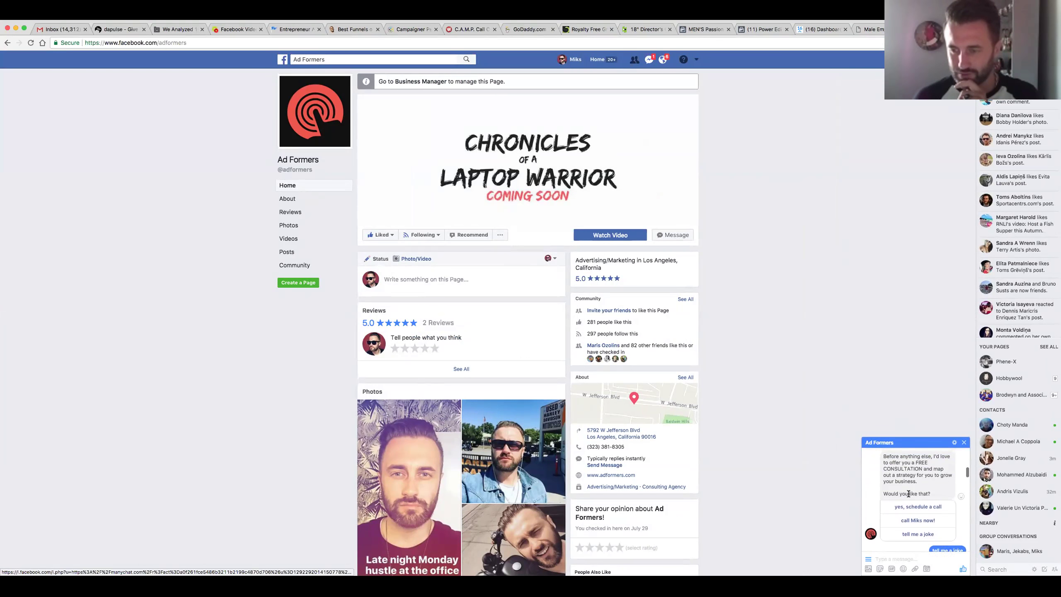
{"action": "left_click", "coordinate": [910, 506]}
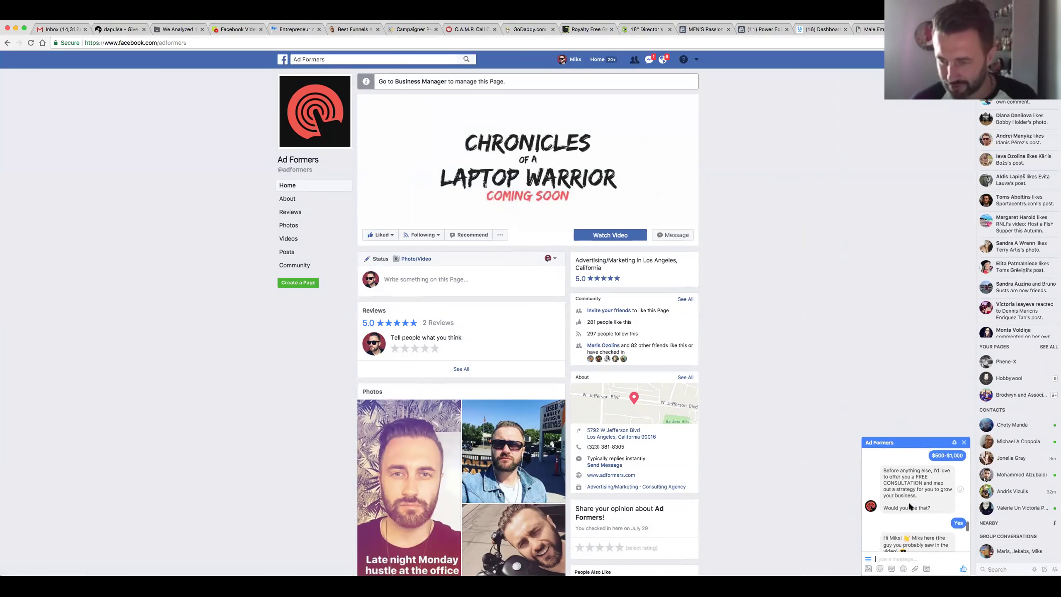
{"action": "scroll", "coordinate": [910, 504], "scroll_direction": "down", "scroll_amount": 3}
{"action": "scroll", "coordinate": [913, 503], "scroll_direction": "up", "scroll_amount": 5}
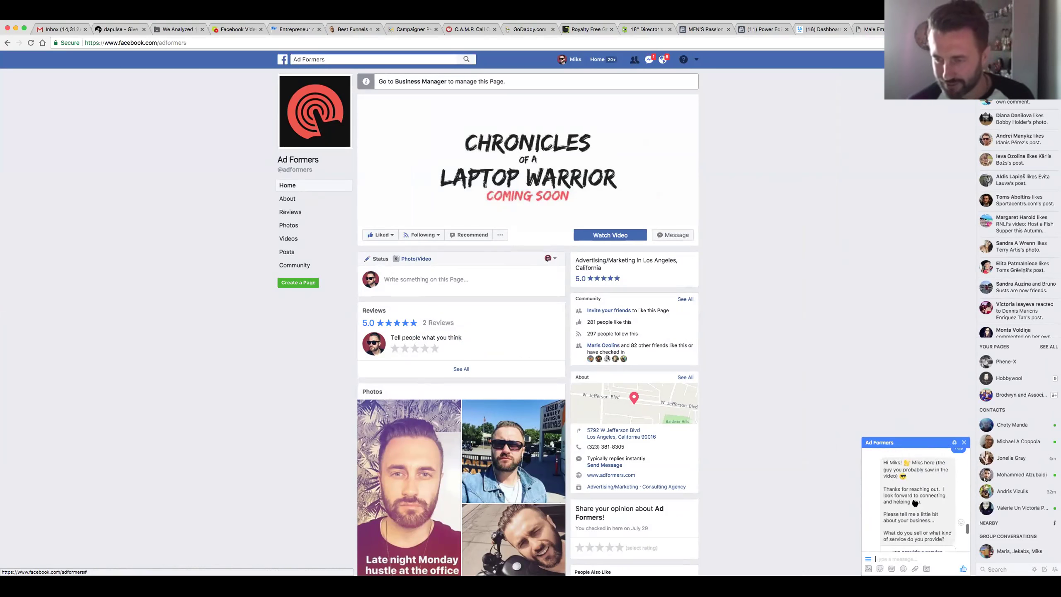
{"action": "scroll", "coordinate": [913, 498], "scroll_direction": "up", "scroll_amount": 5}
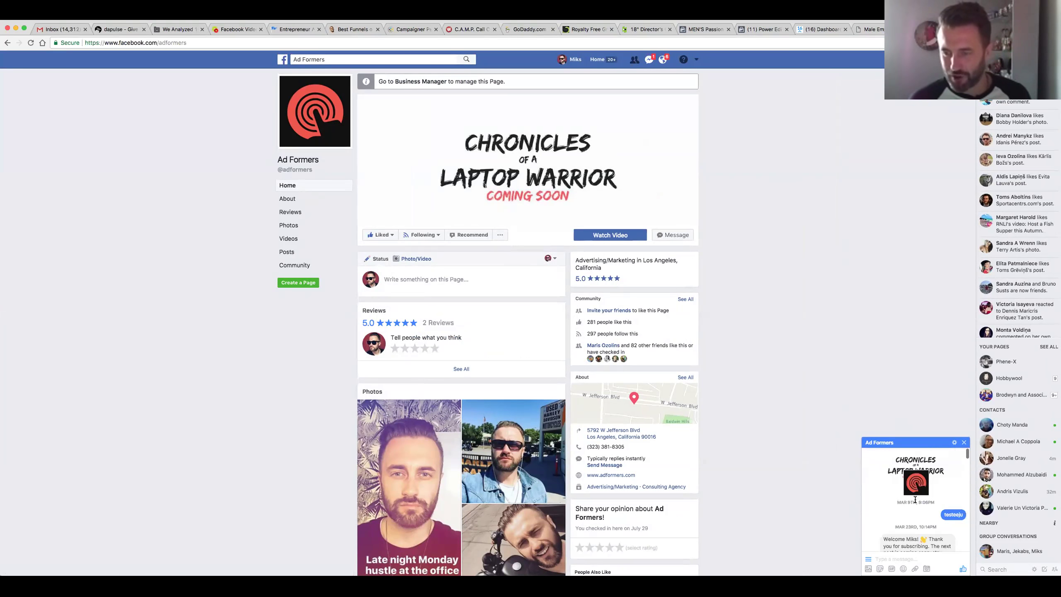
{"action": "key", "text": "super+equal"}
{"action": "key", "text": "super+equal"}
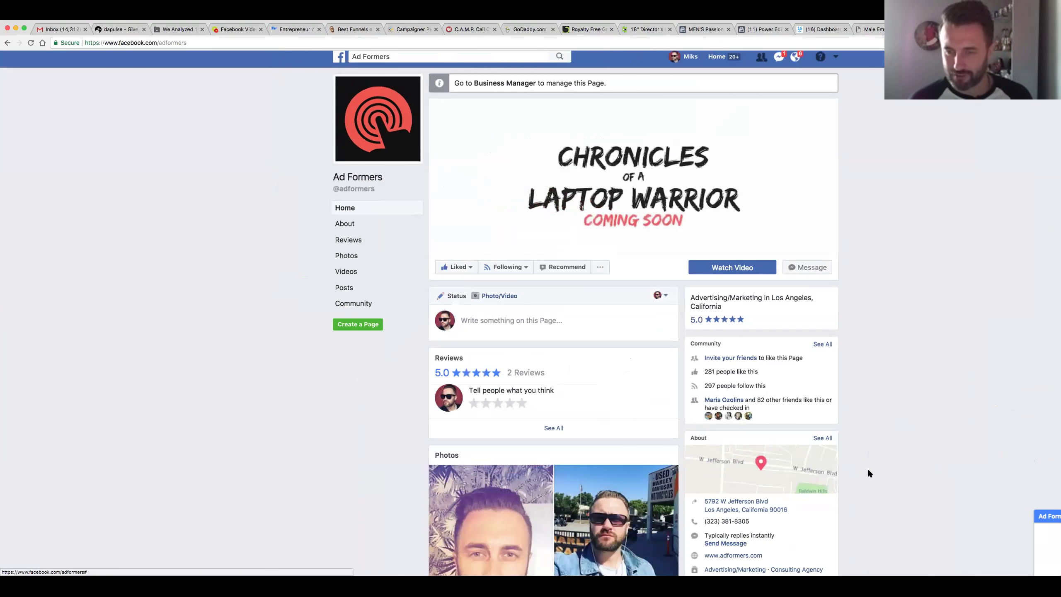
{"action": "key", "text": "super+minus"}
{"action": "key", "text": "super+minus"}
{"action": "scroll", "coordinate": [879, 473], "scroll_direction": "up", "scroll_amount": 10}
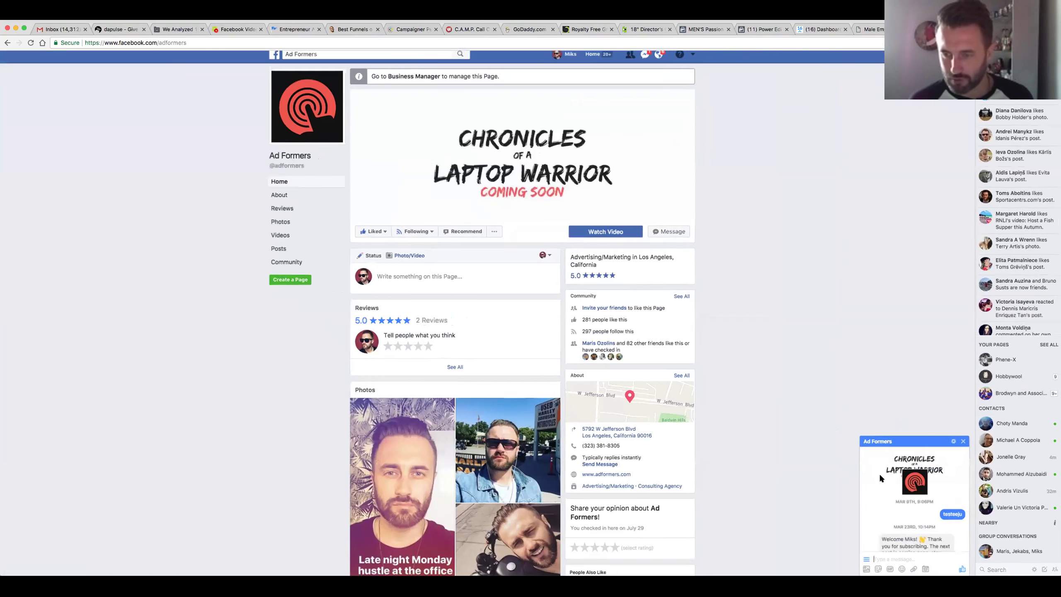
Step: Read the chatbot's messages from the welcome onward and answer its question about time in business with "1-5 years"
{"action": "scroll", "coordinate": [686, 393], "scroll_direction": "down", "scroll_amount": 2}
{"action": "scroll", "coordinate": [689, 408], "scroll_direction": "down", "scroll_amount": 5}
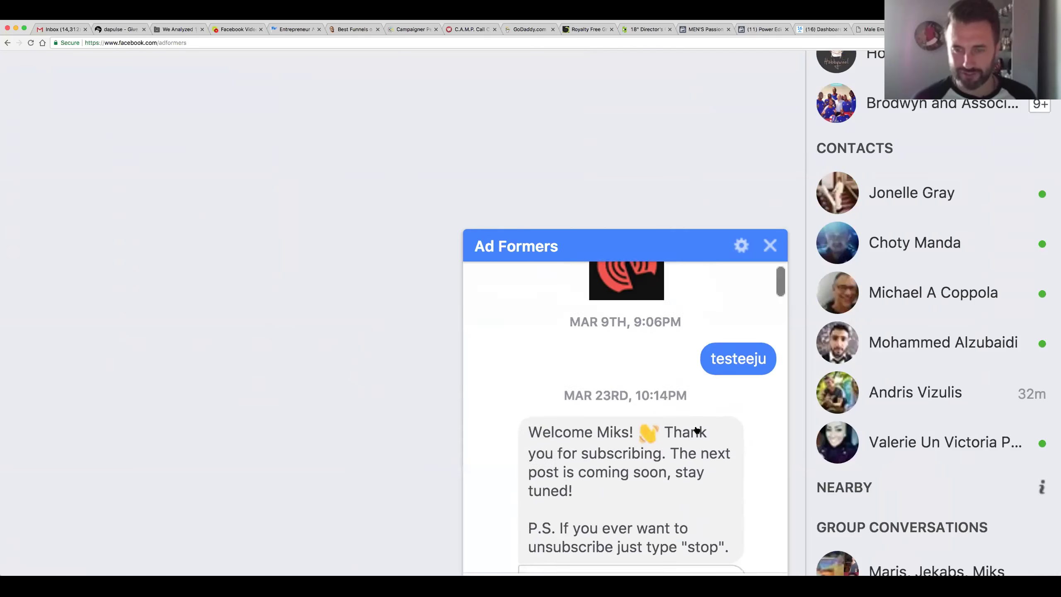
{"action": "scroll", "coordinate": [695, 426], "scroll_direction": "down", "scroll_amount": 1}
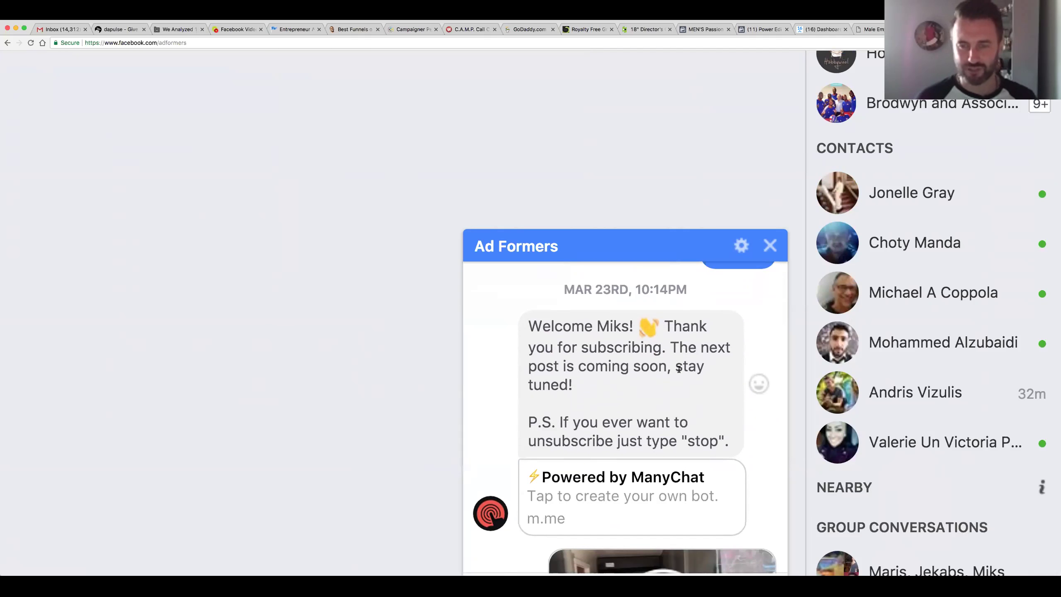
{"action": "scroll", "coordinate": [679, 368], "scroll_direction": "down", "scroll_amount": 1}
{"action": "scroll", "coordinate": [678, 370], "scroll_direction": "down", "scroll_amount": 1}
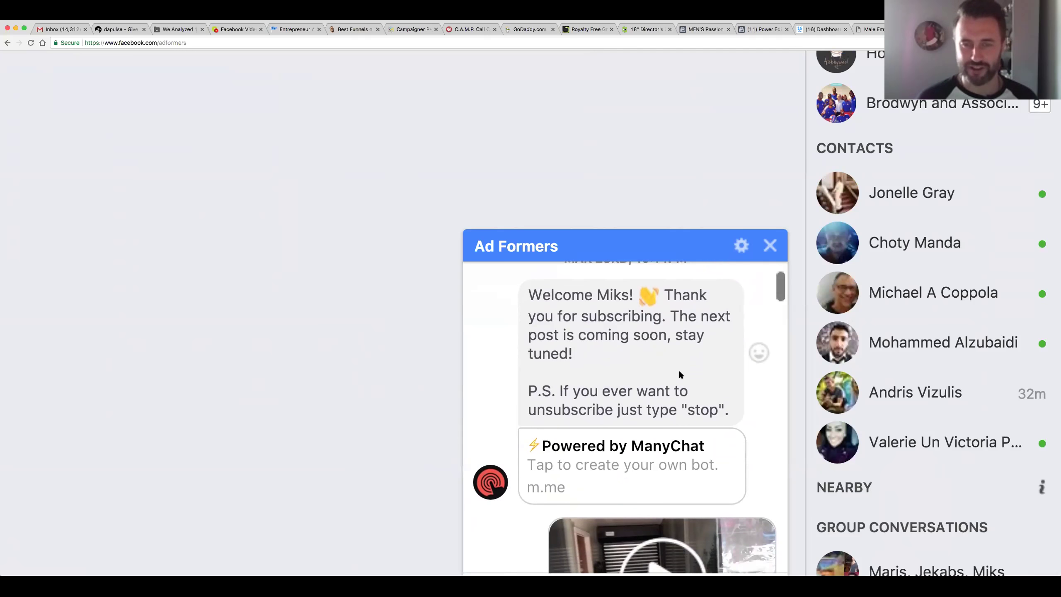
{"action": "scroll", "coordinate": [679, 372], "scroll_direction": "down", "scroll_amount": 5}
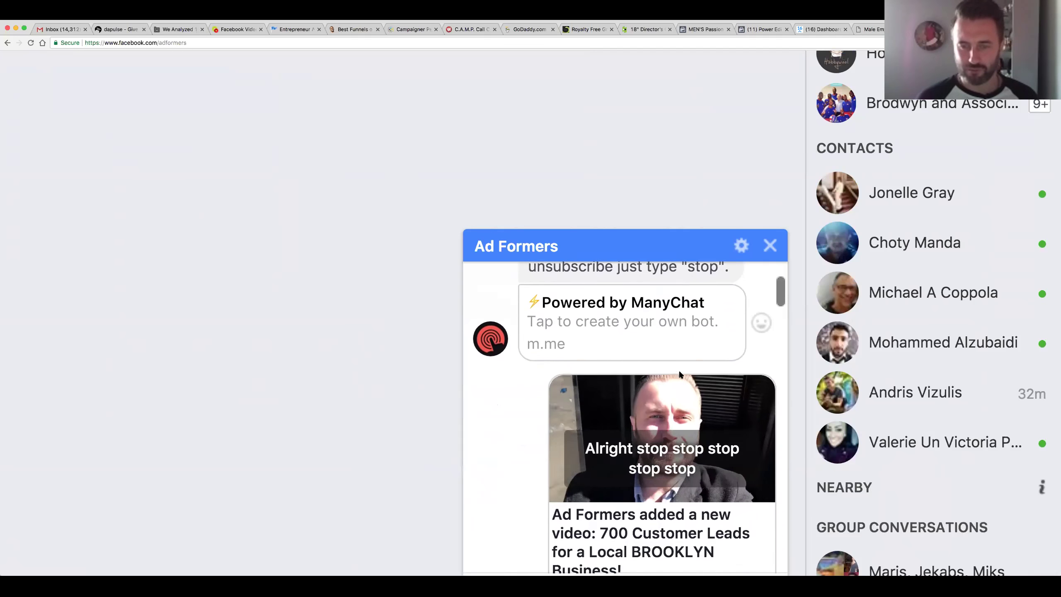
{"action": "scroll", "coordinate": [678, 370], "scroll_direction": "down", "scroll_amount": 7}
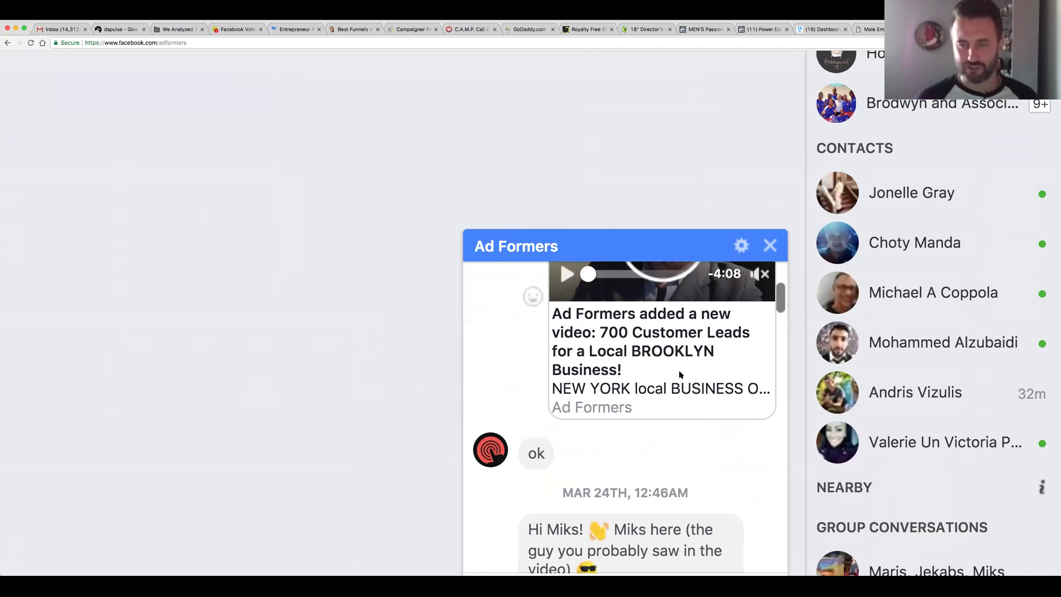
{"action": "scroll", "coordinate": [679, 372], "scroll_direction": "down", "scroll_amount": 3}
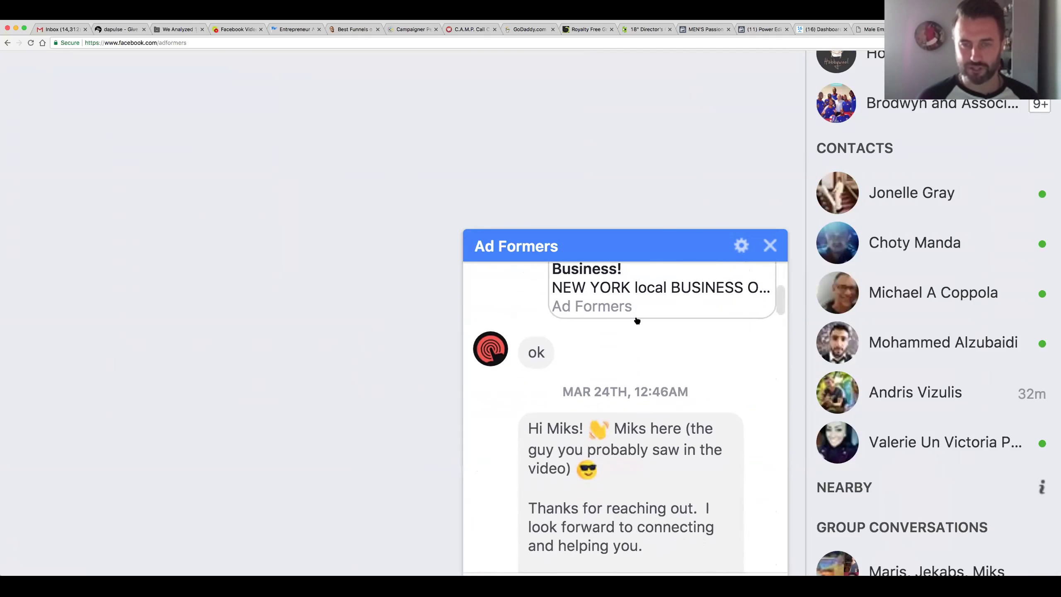
{"action": "scroll", "coordinate": [710, 390], "scroll_direction": "down", "scroll_amount": 8}
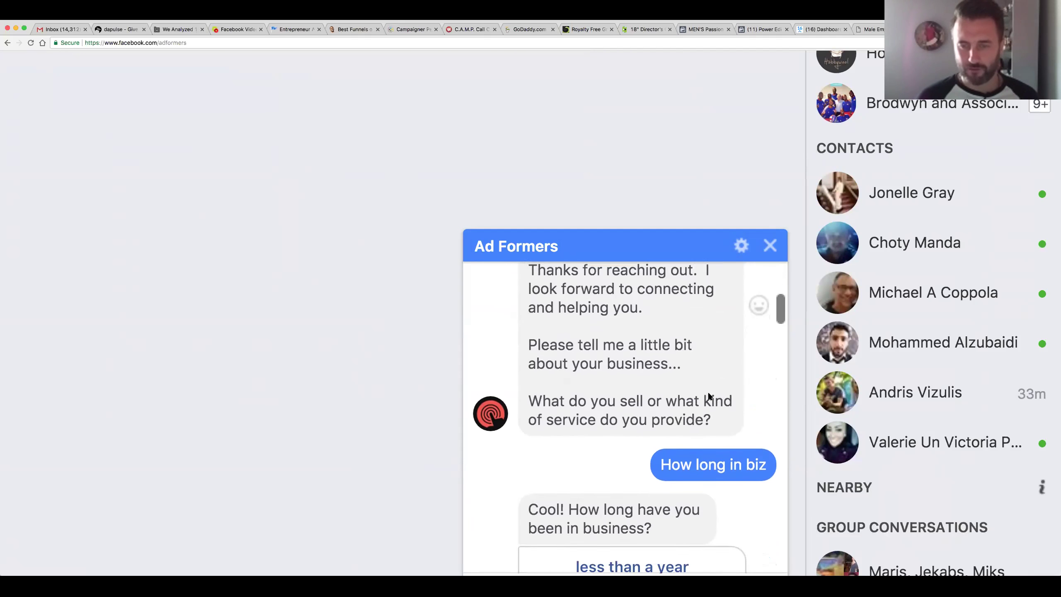
{"action": "scroll", "coordinate": [710, 396], "scroll_direction": "down", "scroll_amount": 5}
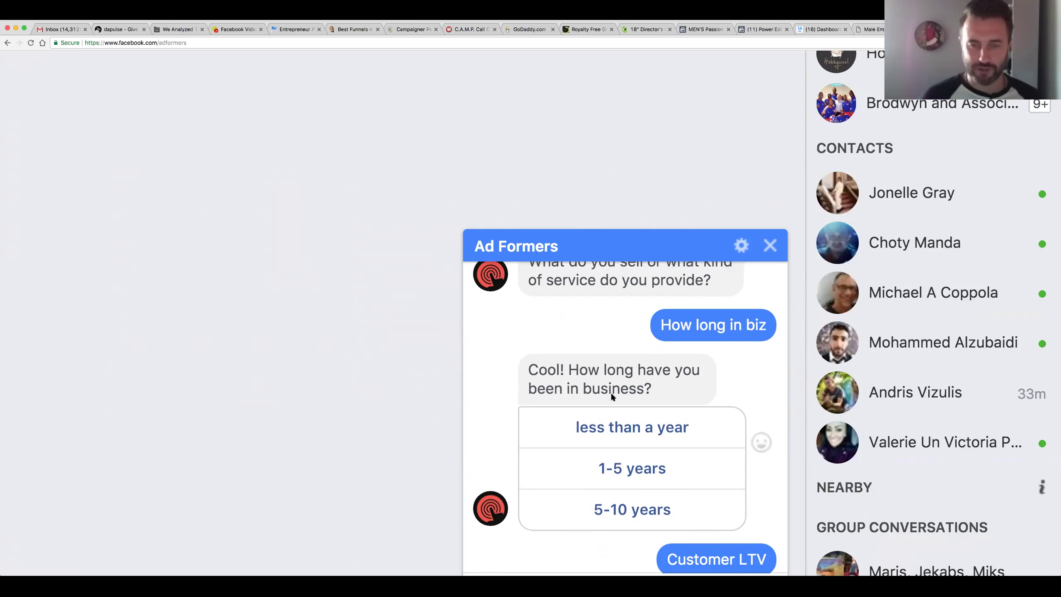
{"action": "left_click", "coordinate": [627, 477]}
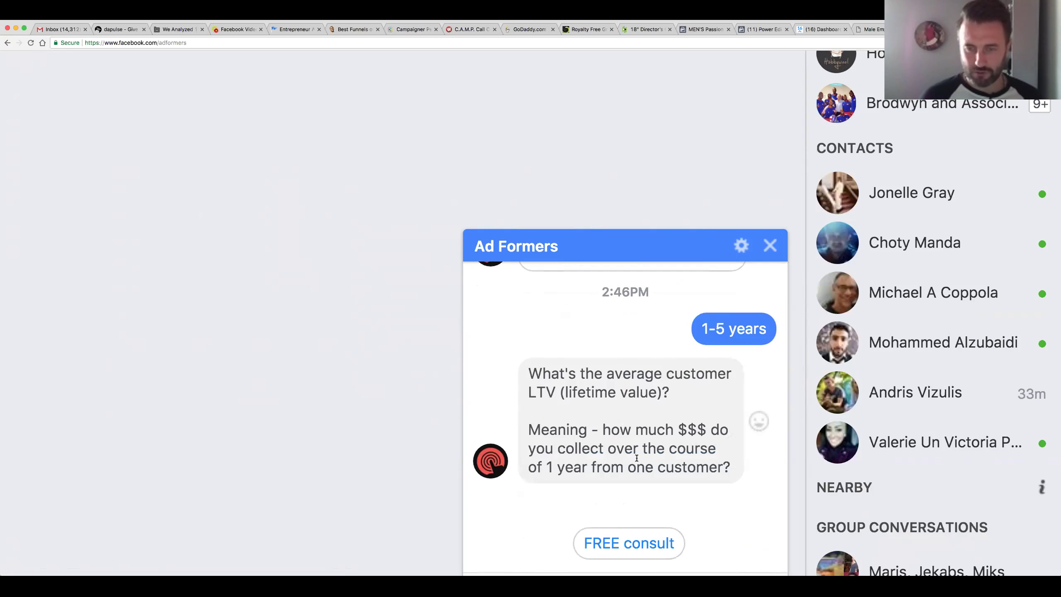
Step: Examine the chatbot's customer lifetime value question and the free consultation offer with its reply options
{"action": "scroll", "coordinate": [637, 460], "scroll_direction": "up", "scroll_amount": 10}
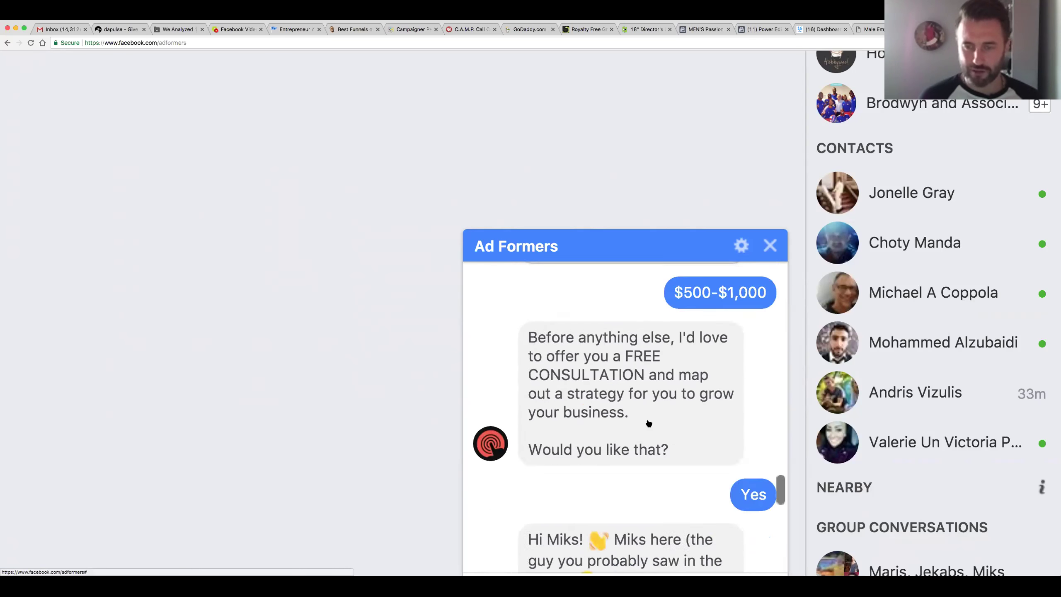
{"action": "scroll", "coordinate": [646, 430], "scroll_direction": "down", "scroll_amount": 15}
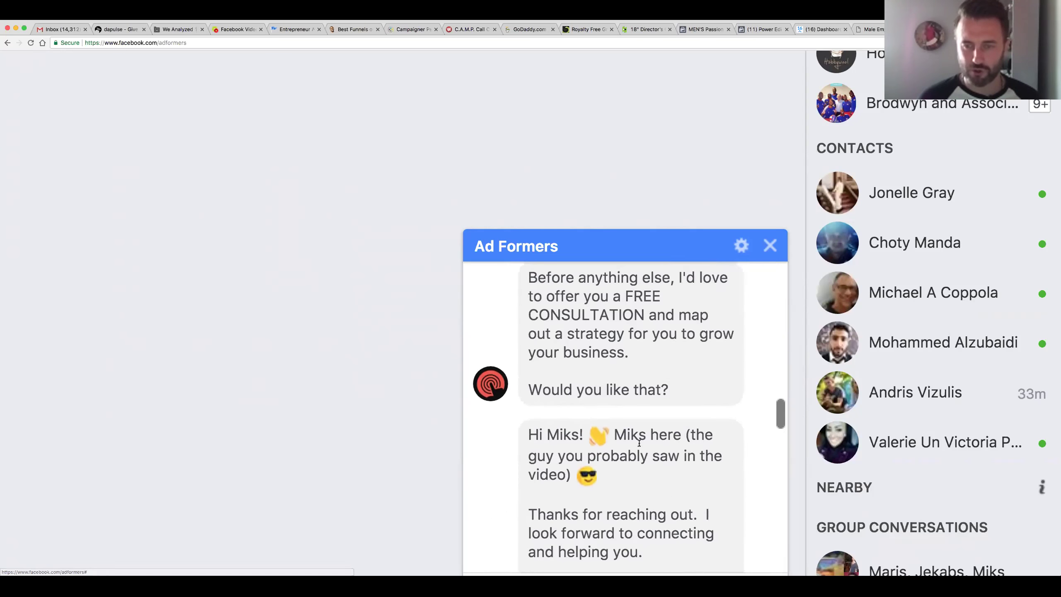
{"action": "scroll", "coordinate": [648, 433], "scroll_direction": "up", "scroll_amount": 10}
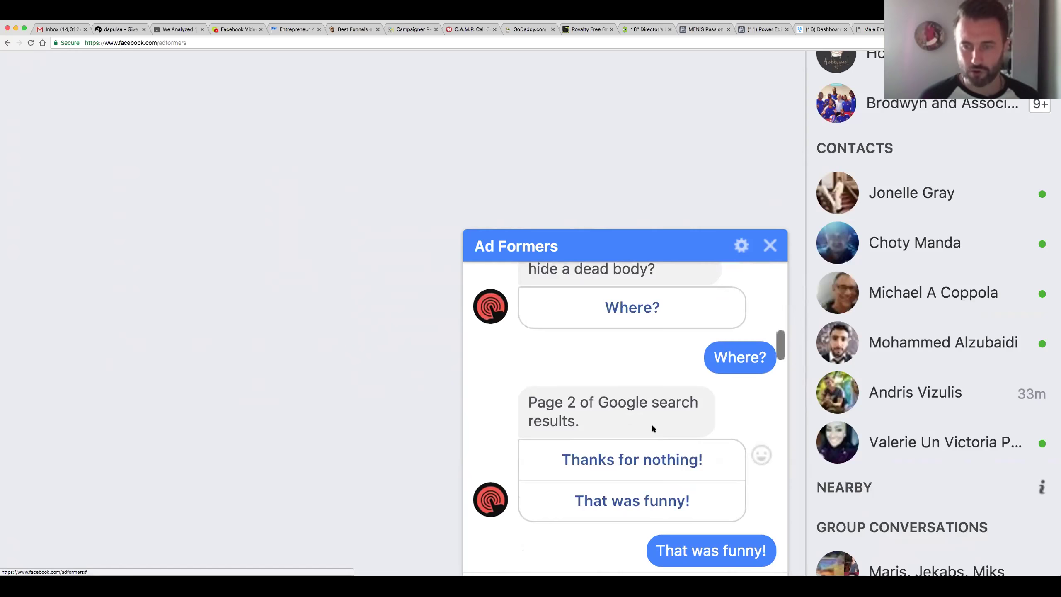
{"action": "scroll", "coordinate": [653, 429], "scroll_direction": "up", "scroll_amount": 10}
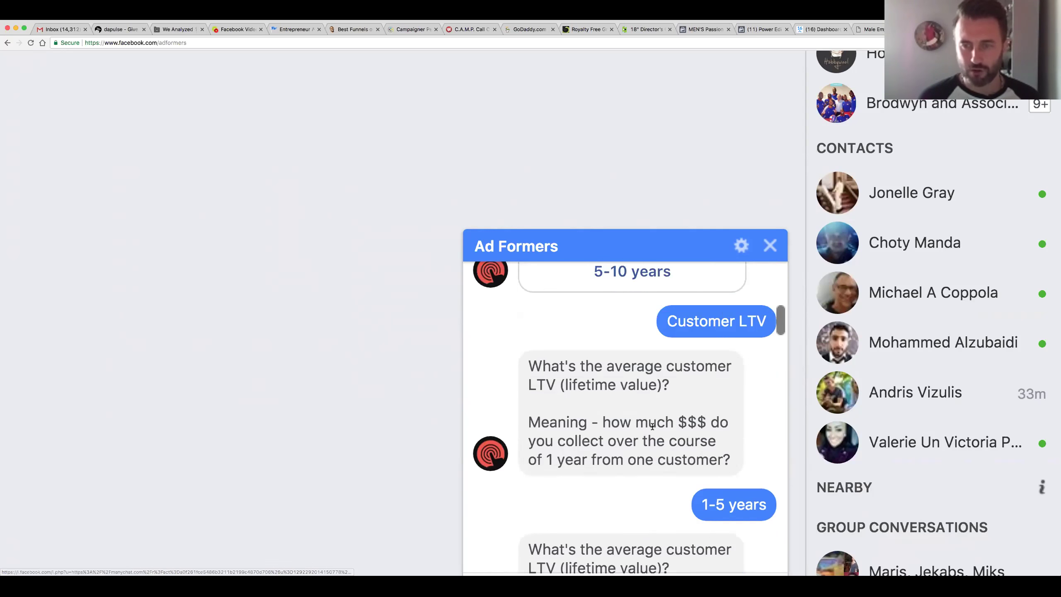
{"action": "scroll", "coordinate": [648, 439], "scroll_direction": "down", "scroll_amount": 5}
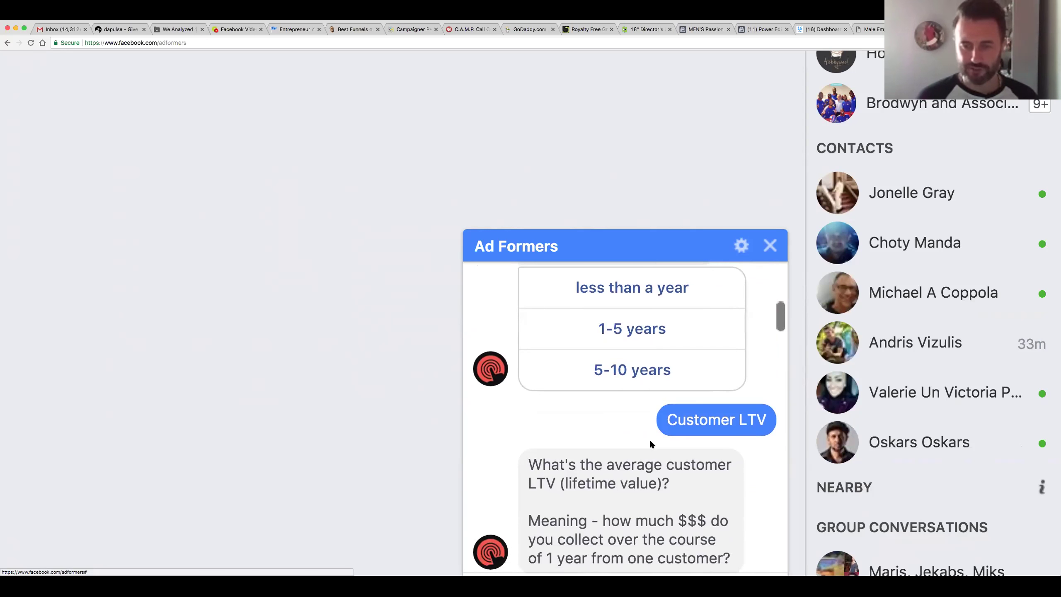
{"action": "scroll", "coordinate": [722, 444], "scroll_direction": "down", "scroll_amount": 2}
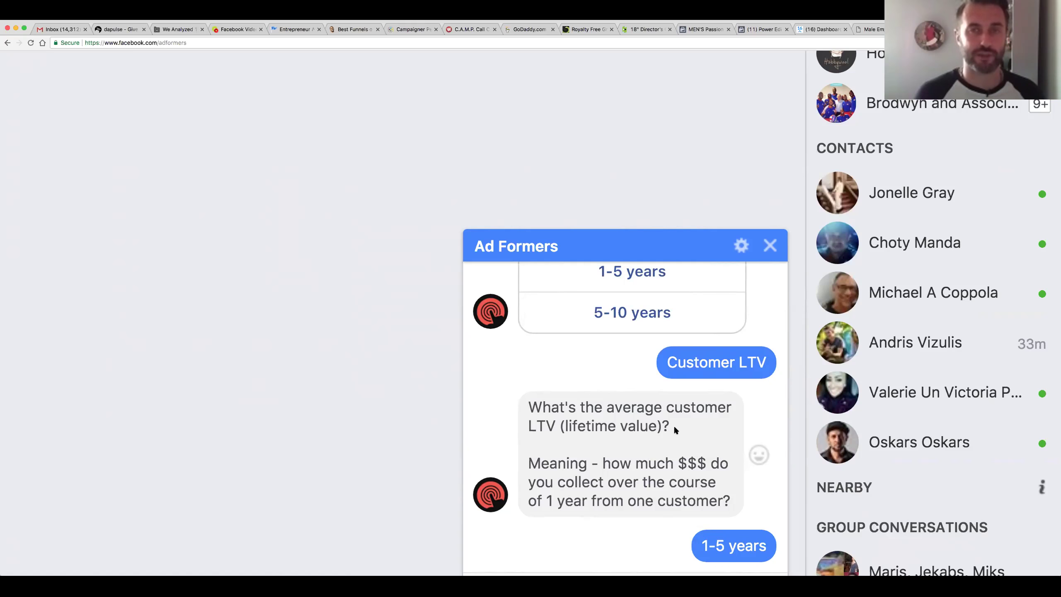
{"action": "scroll", "coordinate": [652, 461], "scroll_direction": "down", "scroll_amount": 5}
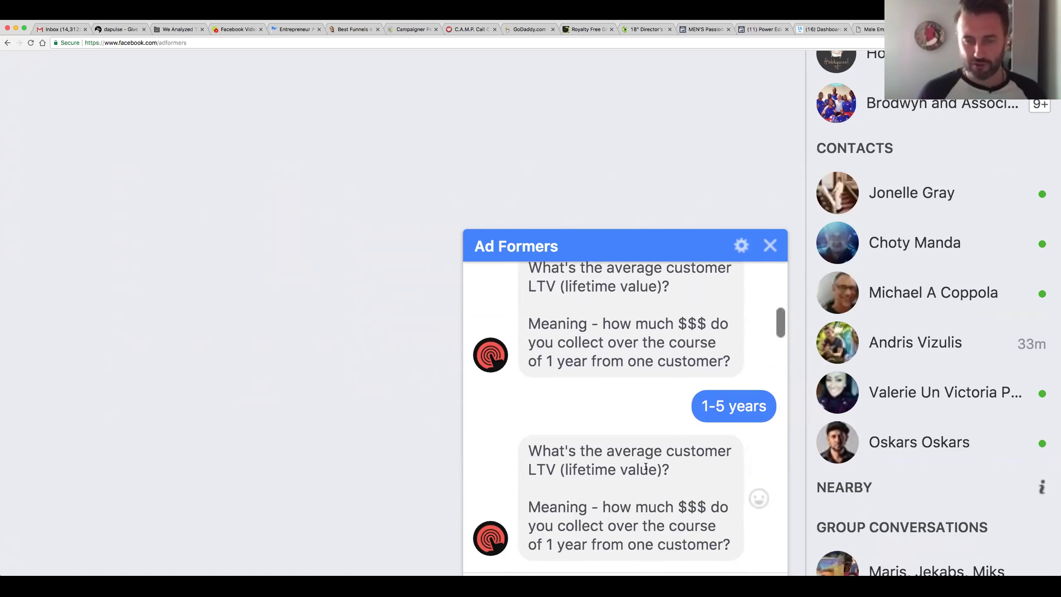
{"action": "scroll", "coordinate": [646, 466], "scroll_direction": "down", "scroll_amount": 3}
{"action": "scroll", "coordinate": [639, 422], "scroll_direction": "down", "scroll_amount": 3}
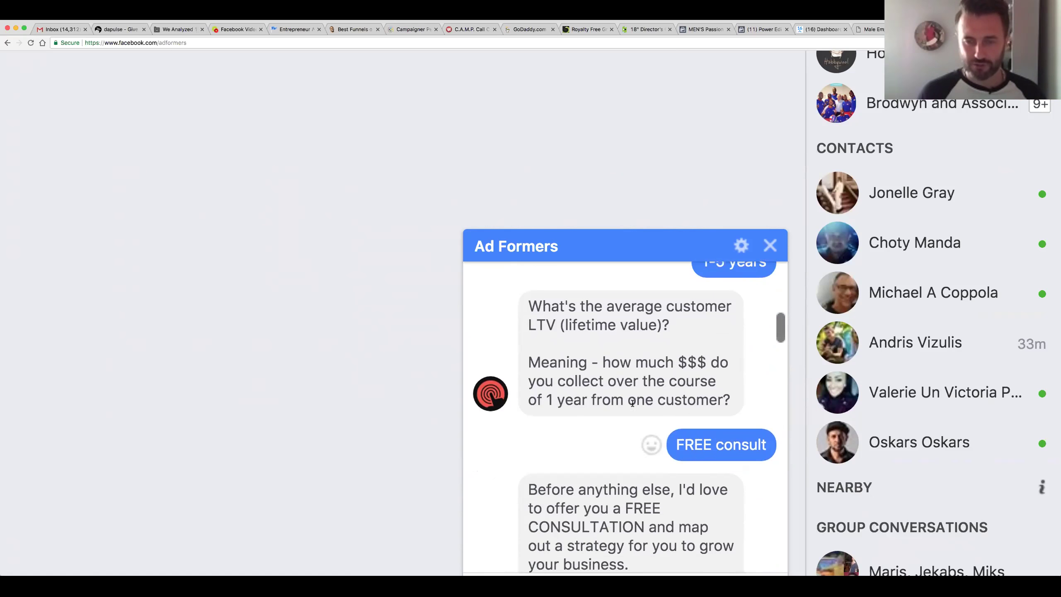
{"action": "scroll", "coordinate": [716, 473], "scroll_direction": "down", "scroll_amount": 2}
{"action": "scroll", "coordinate": [714, 456], "scroll_direction": "down", "scroll_amount": 8}
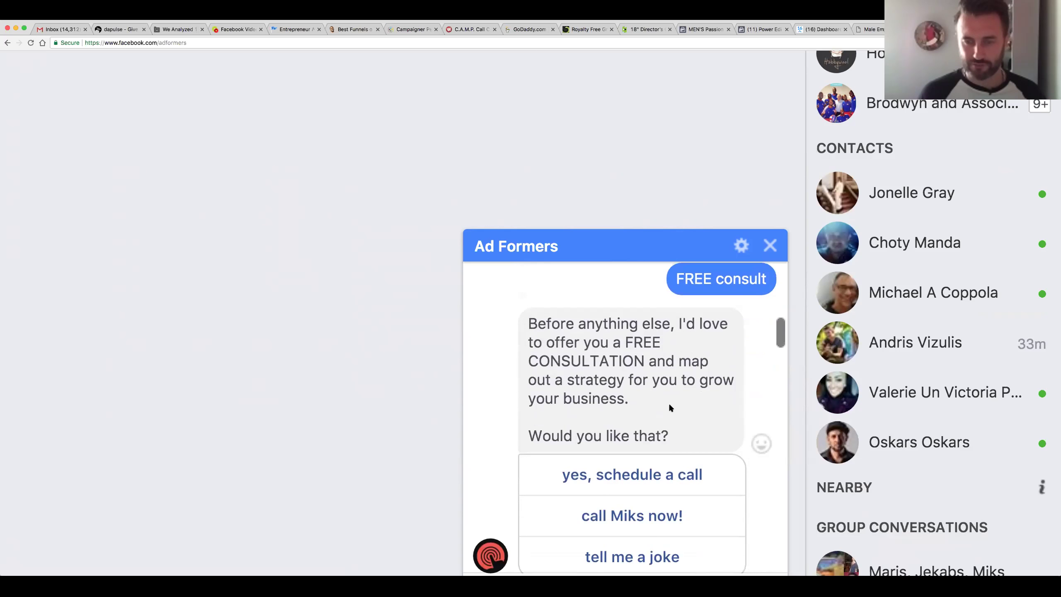
{"action": "scroll", "coordinate": [615, 335], "scroll_direction": "up", "scroll_amount": 4}
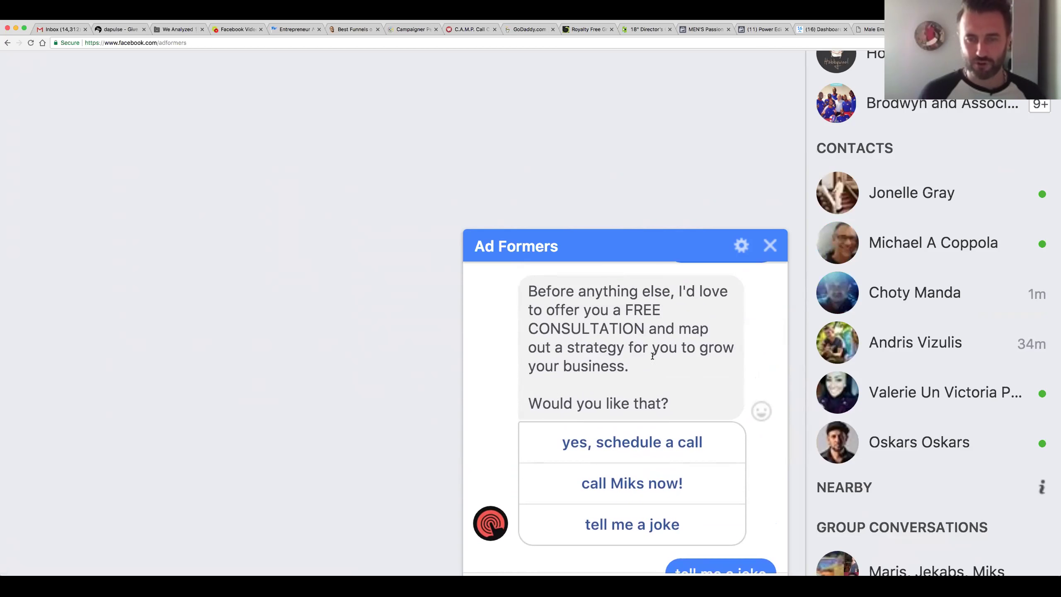
{"action": "scroll", "coordinate": [639, 418], "scroll_direction": "down", "scroll_amount": 1}
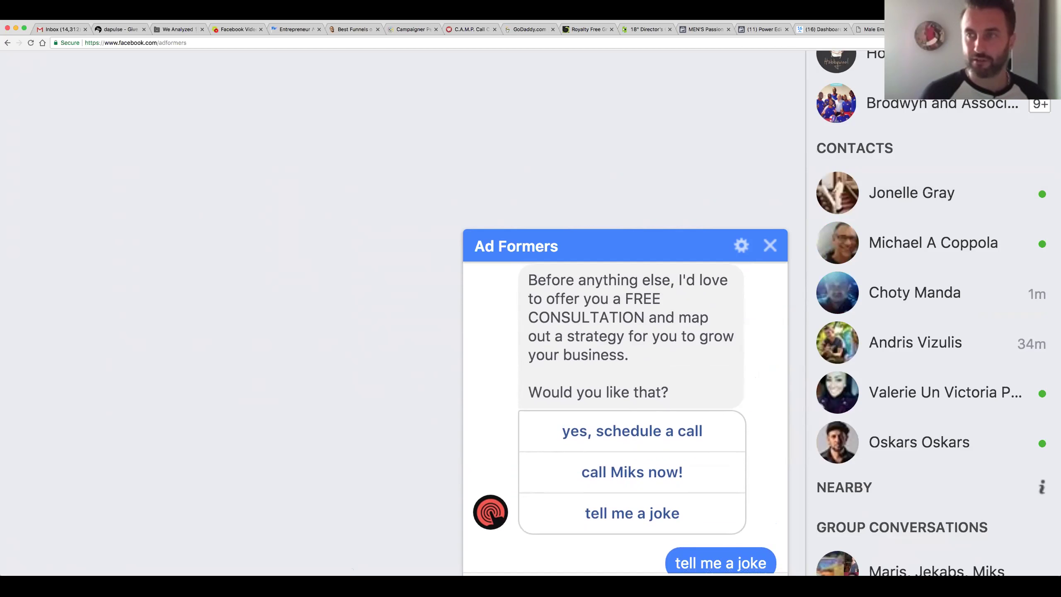
Step: Open schedule.adformers.com in a new tab and look over the strategy session booking calendar
{"action": "key", "text": "super+t"}
{"action": "type", "text": "sc"}
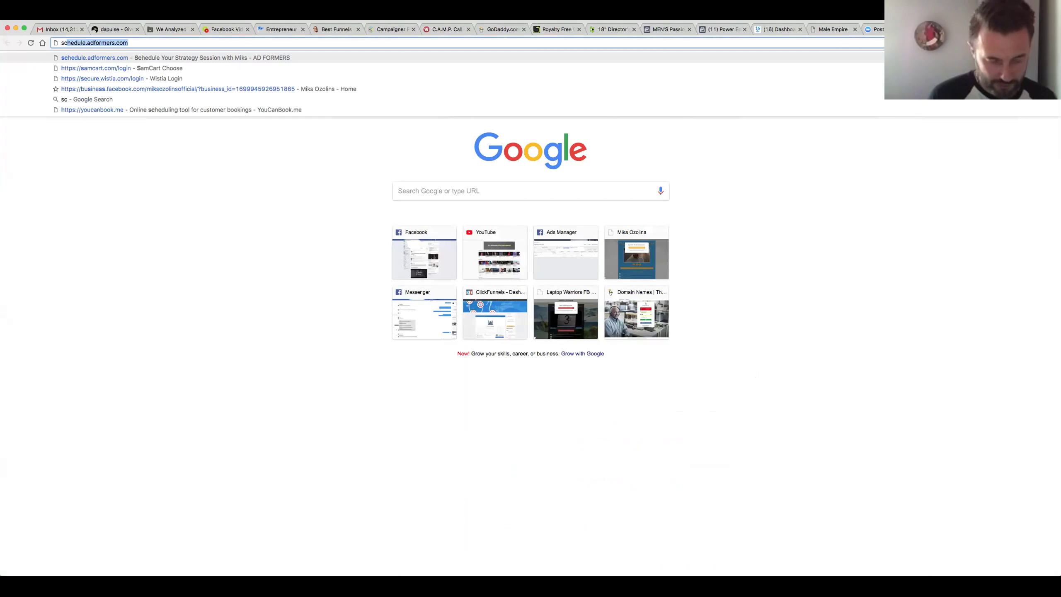
{"action": "key", "text": "Return"}
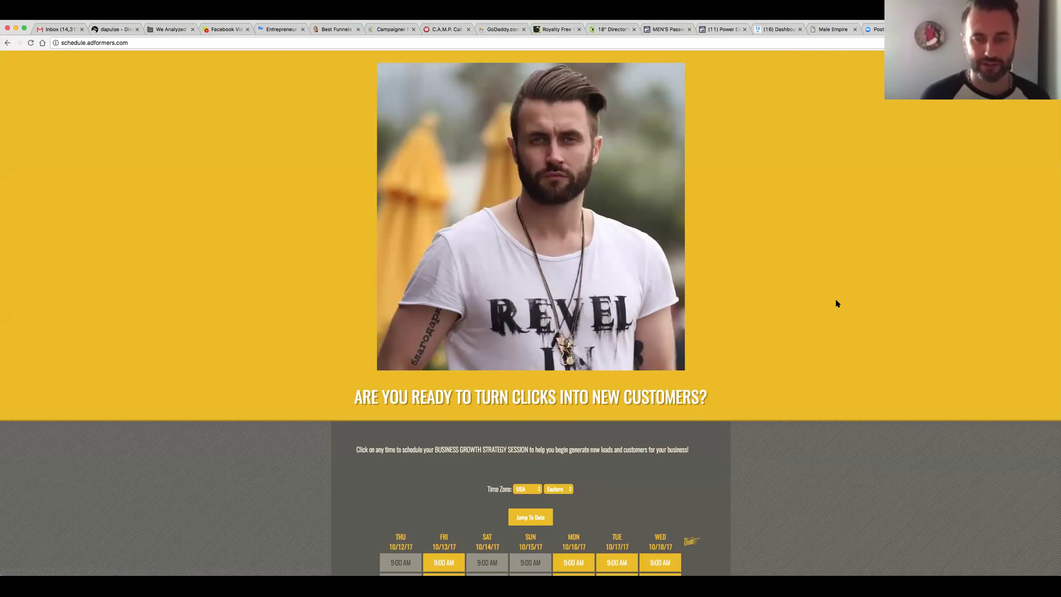
{"action": "scroll", "coordinate": [840, 296], "scroll_direction": "down", "scroll_amount": 7}
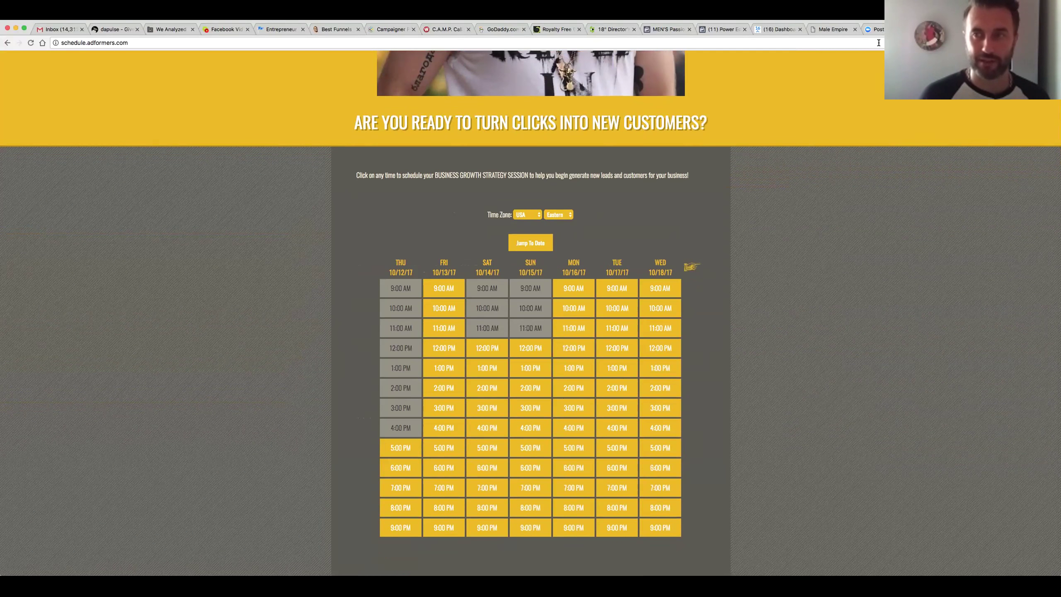
Step: Compare the chat's call scheduling option with the booking calendar, and open the booking form for Saturday, October 14, 2017 at 12:00 PM
{"action": "key", "text": "super+w"}
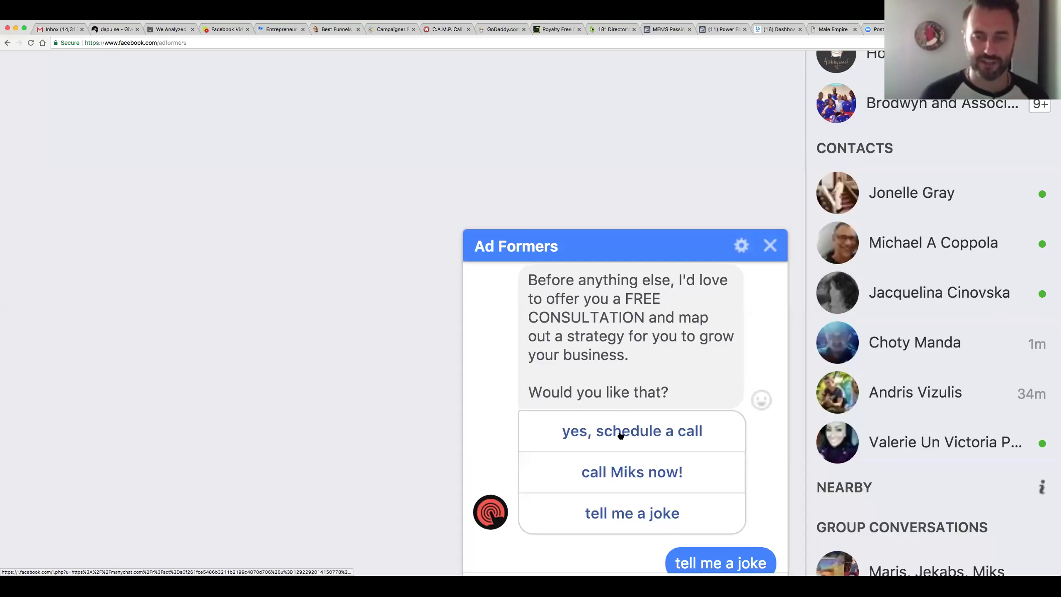
{"action": "left_click", "coordinate": [725, 407]}
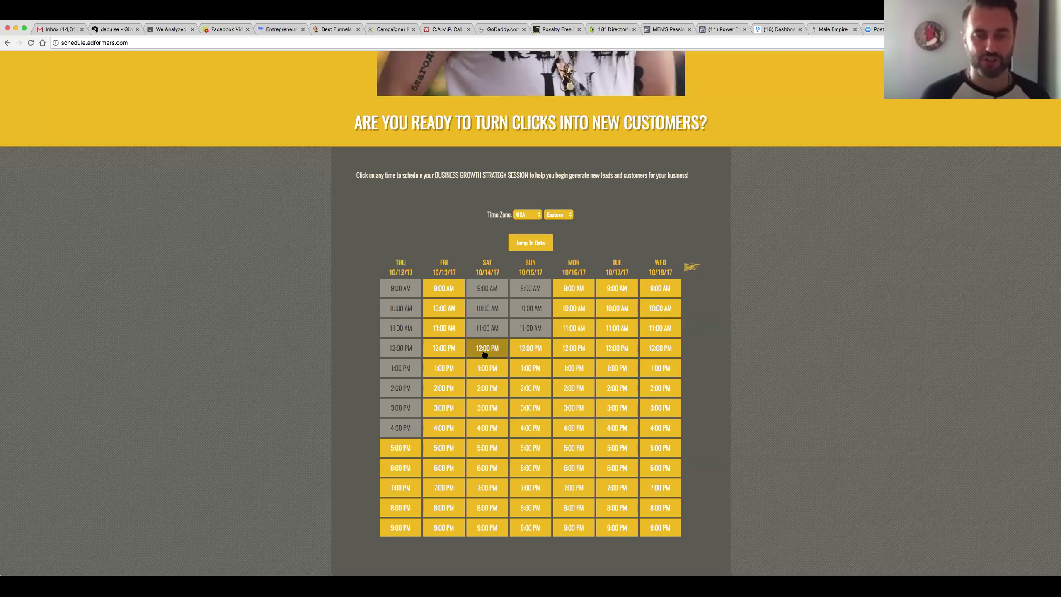
{"action": "left_click", "coordinate": [486, 350]}
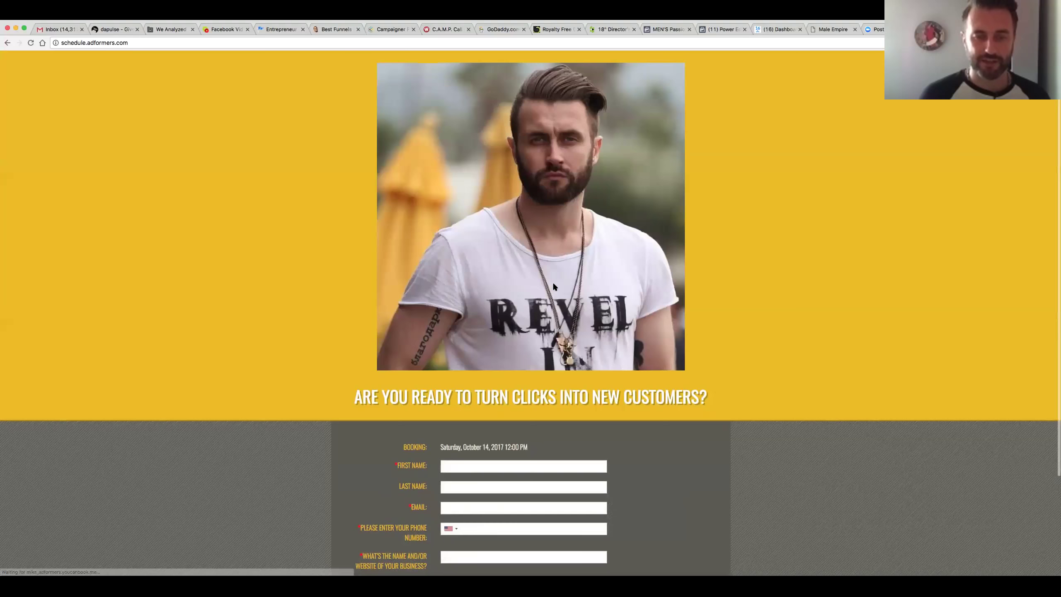
{"action": "scroll", "coordinate": [574, 378], "scroll_direction": "down", "scroll_amount": 1}
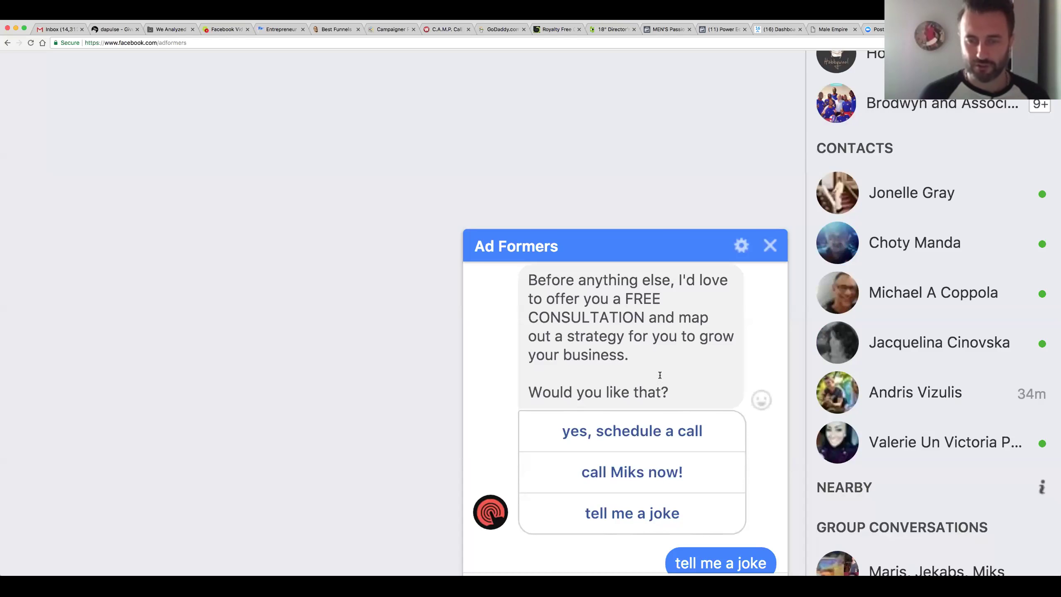
Step: Check the chatbot's instant call option, then load callrail.com in the scheduling tab and review its pricing plans
{"action": "scroll", "coordinate": [635, 414], "scroll_direction": "down", "scroll_amount": 2}
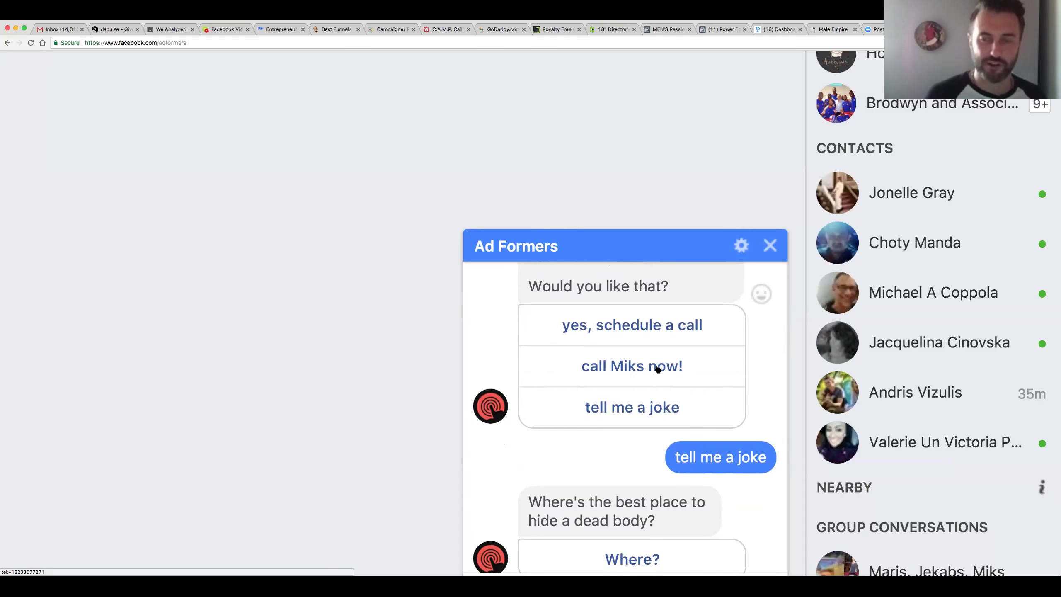
{"action": "key", "text": "super+l"}
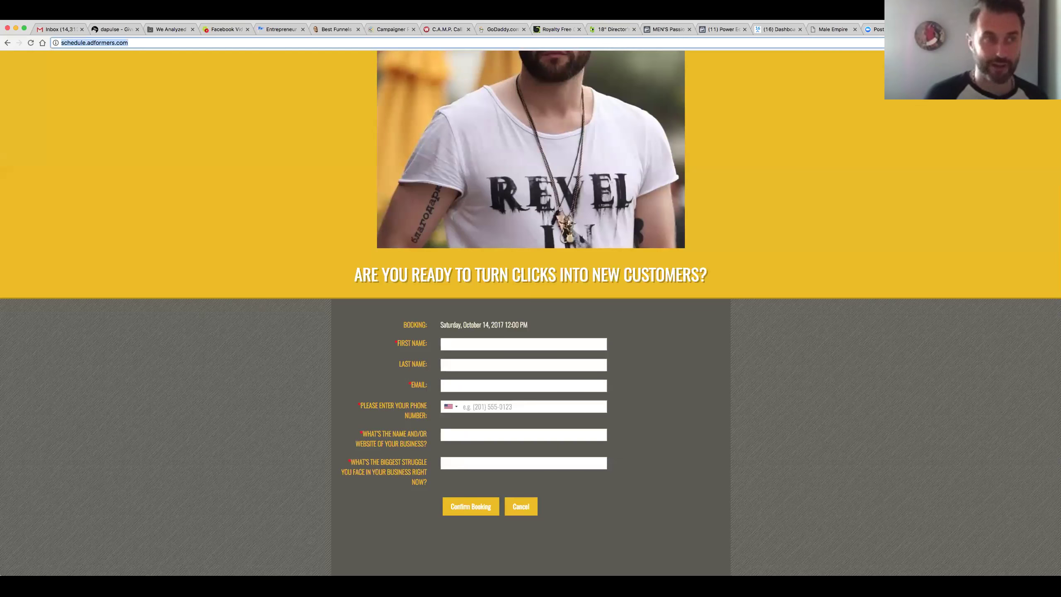
{"action": "type", "text": "callrail"}
{"action": "key", "text": "Return"}
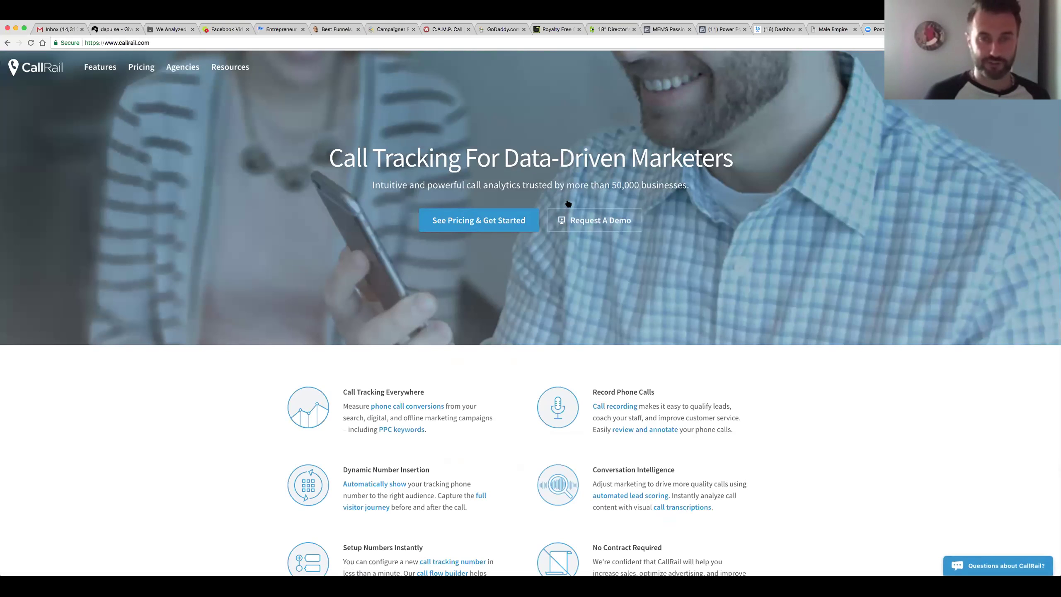
{"action": "left_click", "coordinate": [490, 222]}
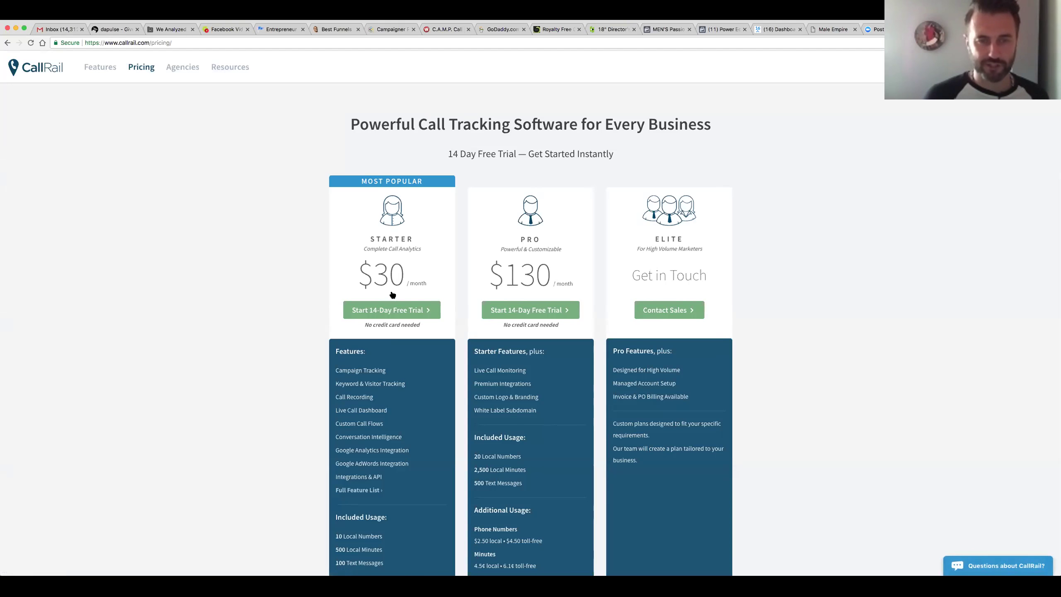
{"action": "scroll", "coordinate": [389, 291], "scroll_direction": "down", "scroll_amount": 2}
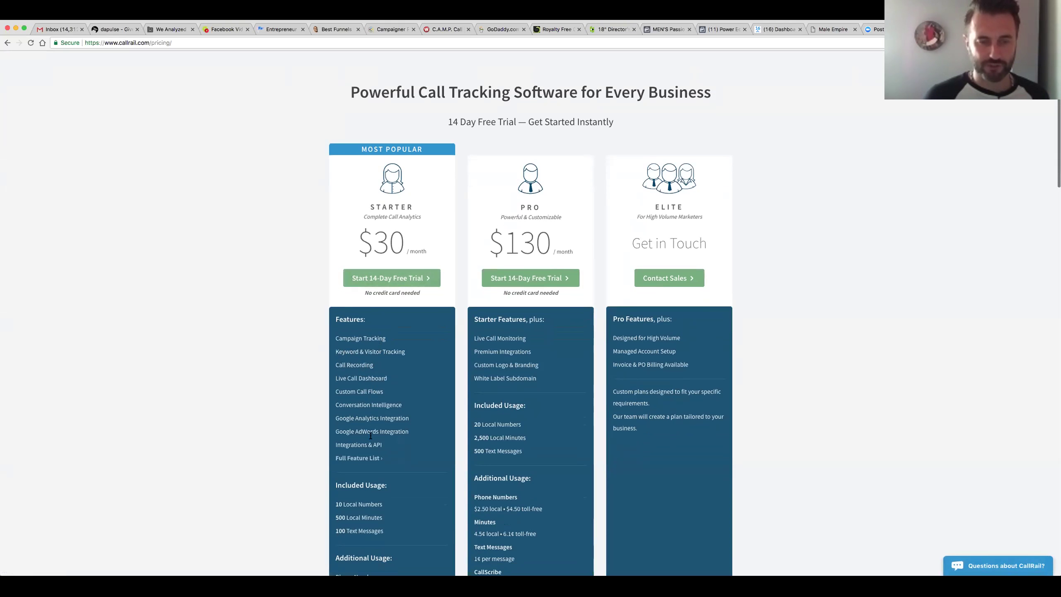
{"action": "scroll", "coordinate": [376, 418], "scroll_direction": "up", "scroll_amount": 2}
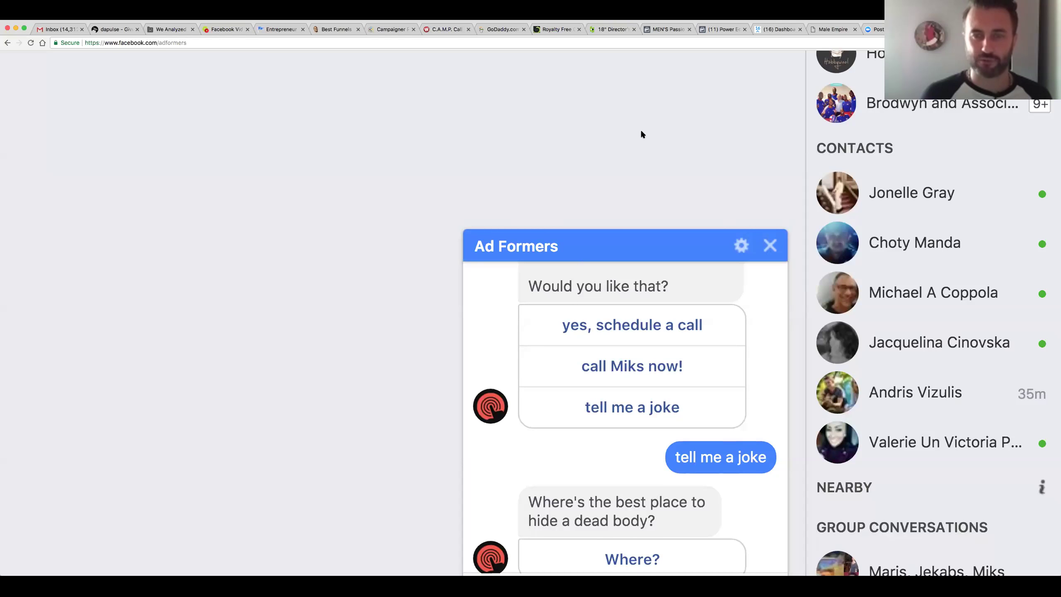
Step: Read the Ad Formers chatbot's joke exchange through to the follow-up message asking what the business sells
{"action": "scroll", "coordinate": [687, 467], "scroll_direction": "down", "scroll_amount": 1}
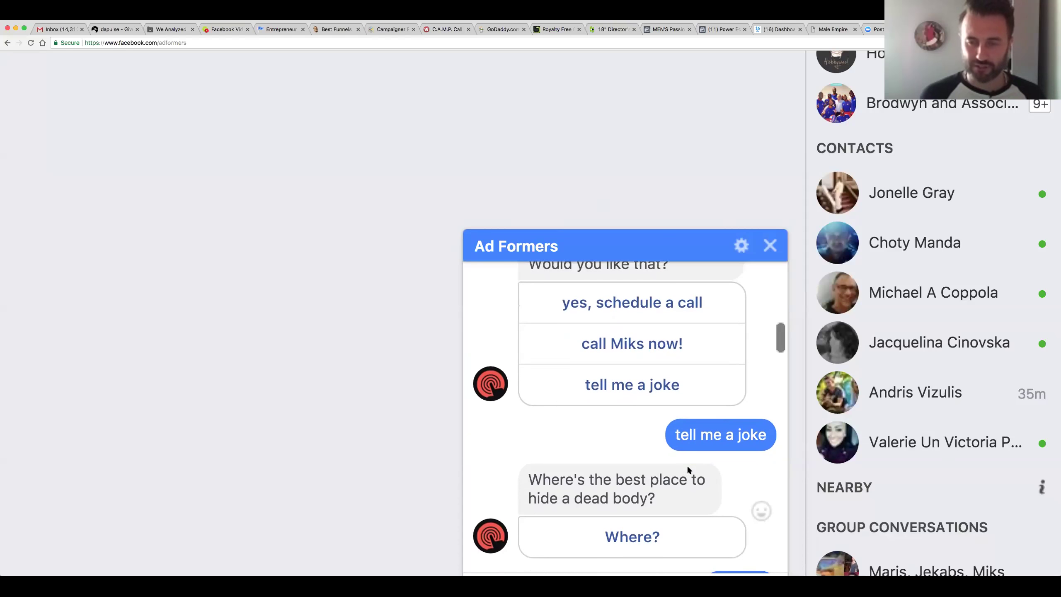
{"action": "scroll", "coordinate": [618, 470], "scroll_direction": "down", "scroll_amount": 1}
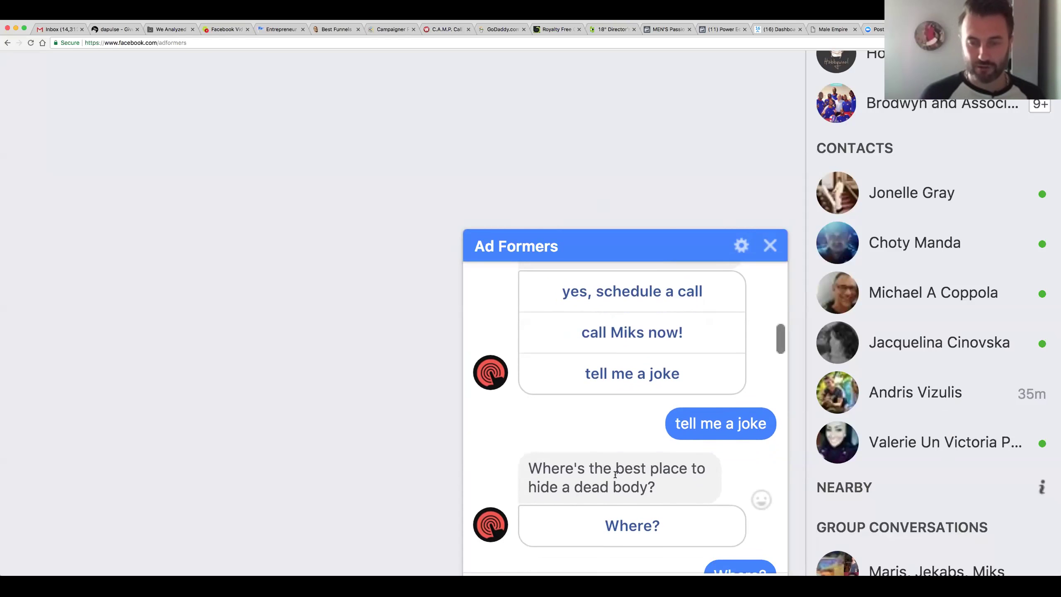
{"action": "scroll", "coordinate": [627, 459], "scroll_direction": "down", "scroll_amount": 1}
{"action": "scroll", "coordinate": [619, 439], "scroll_direction": "down", "scroll_amount": 1}
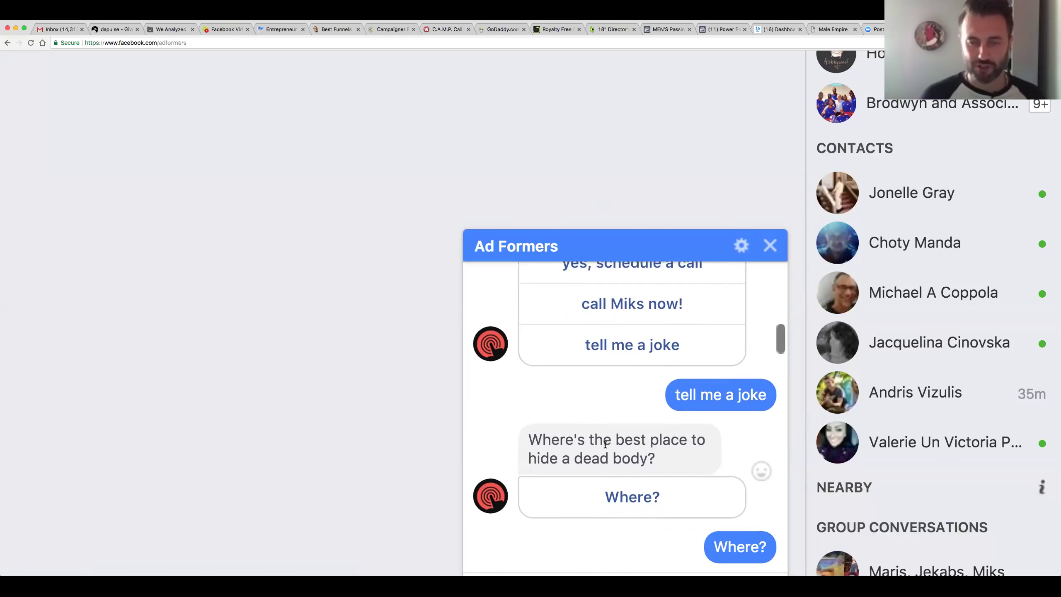
{"action": "scroll", "coordinate": [604, 444], "scroll_direction": "down", "scroll_amount": 1}
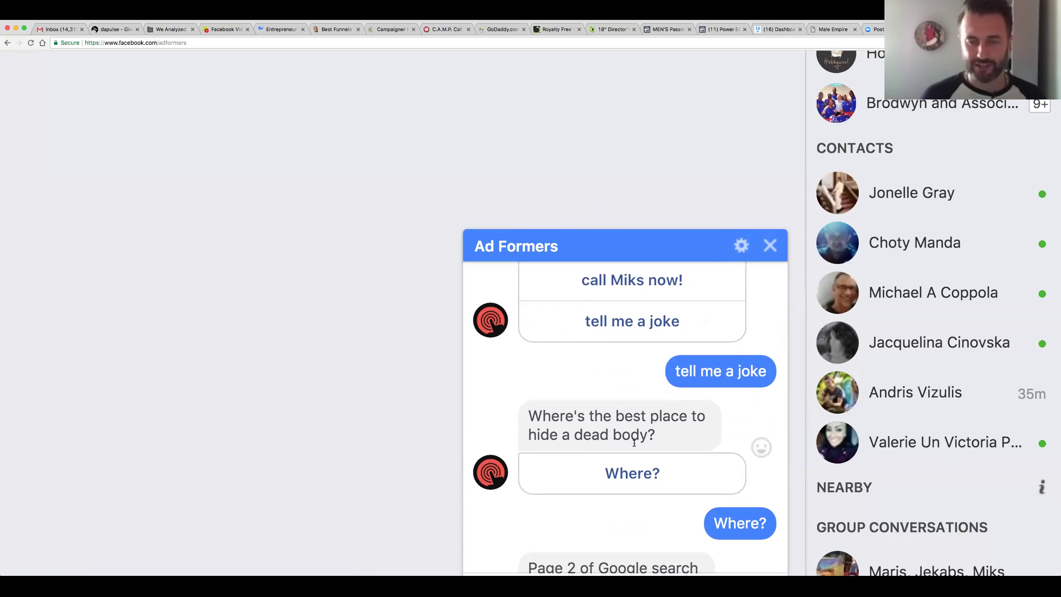
{"action": "scroll", "coordinate": [644, 487], "scroll_direction": "down", "scroll_amount": 5}
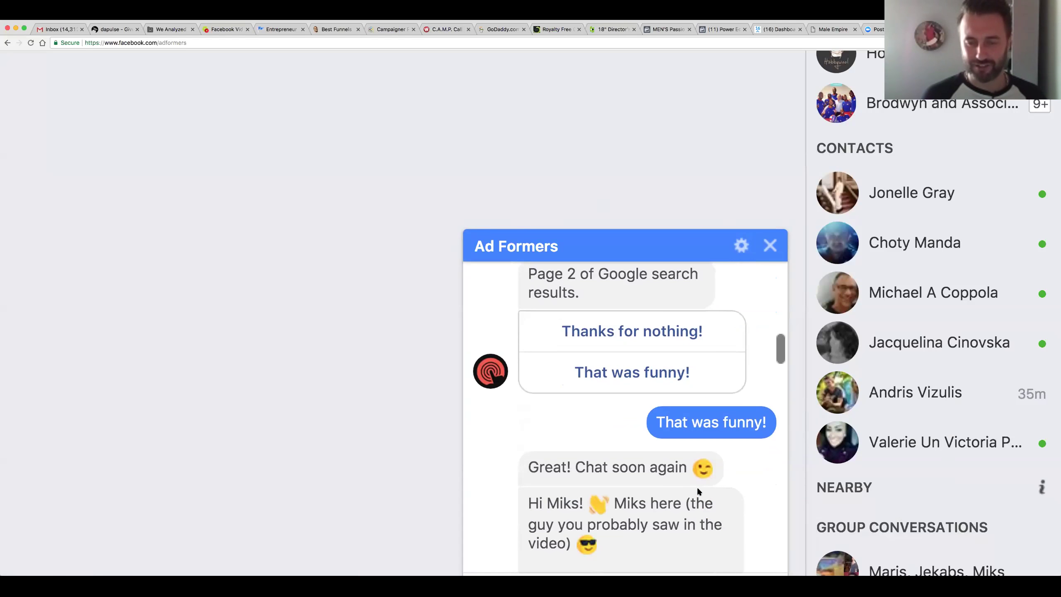
{"action": "scroll", "coordinate": [623, 478], "scroll_direction": "down", "scroll_amount": 6}
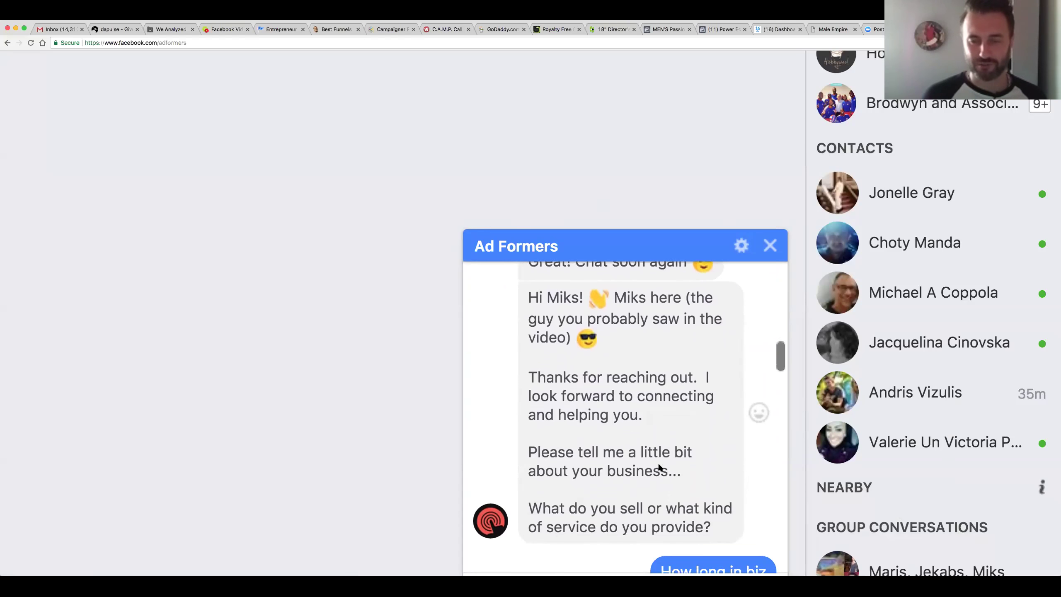
{"action": "scroll", "coordinate": [743, 172], "scroll_direction": "up", "scroll_amount": 3}
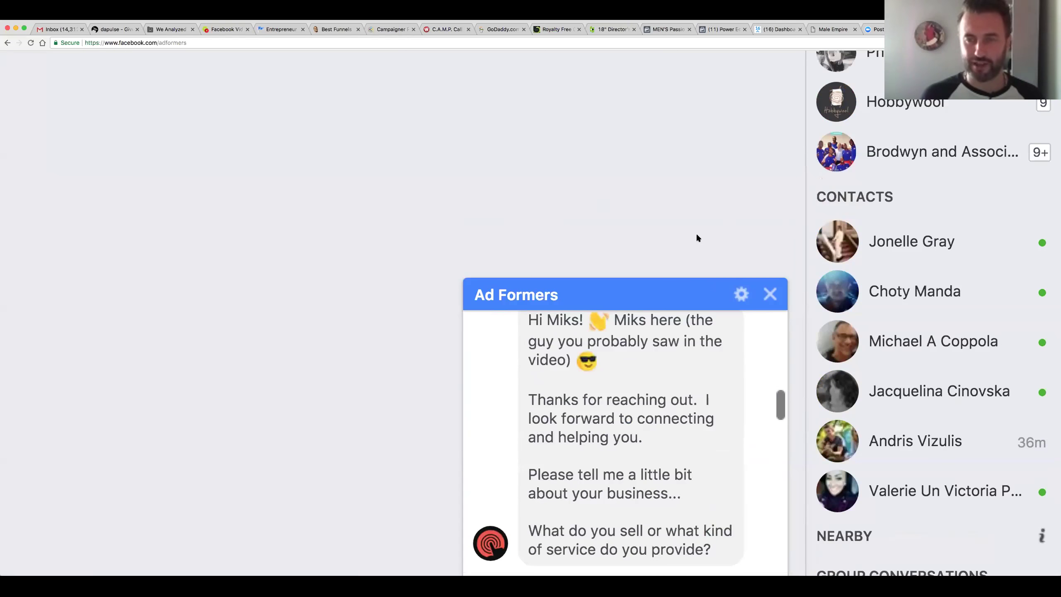
Step: Reset the Ad Formers page to its default zoom and close it, switching to the Male Empire website
{"action": "key", "text": "super+0"}
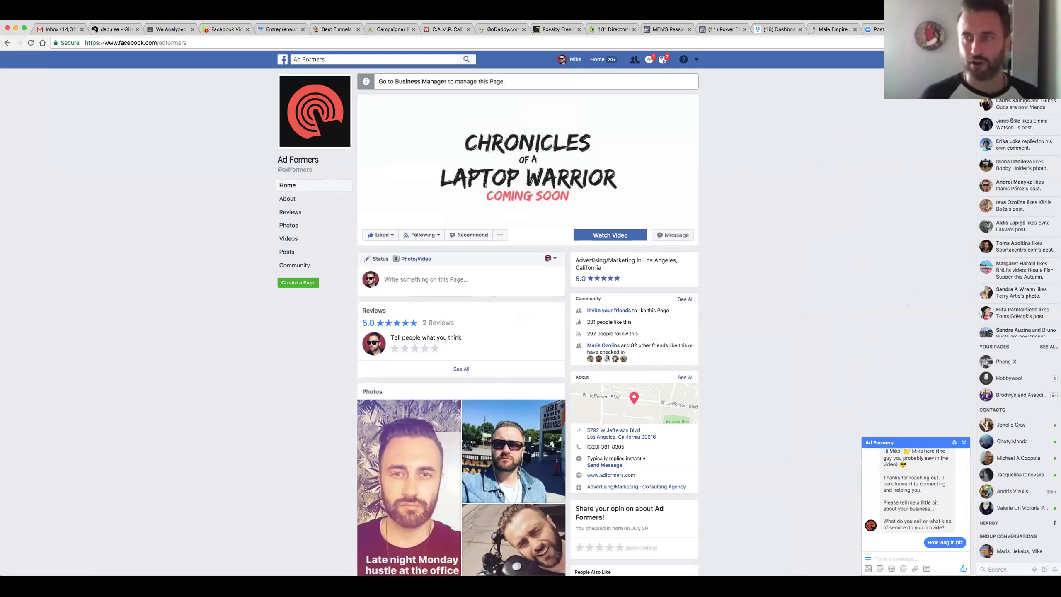
{"action": "key", "text": "super+w"}
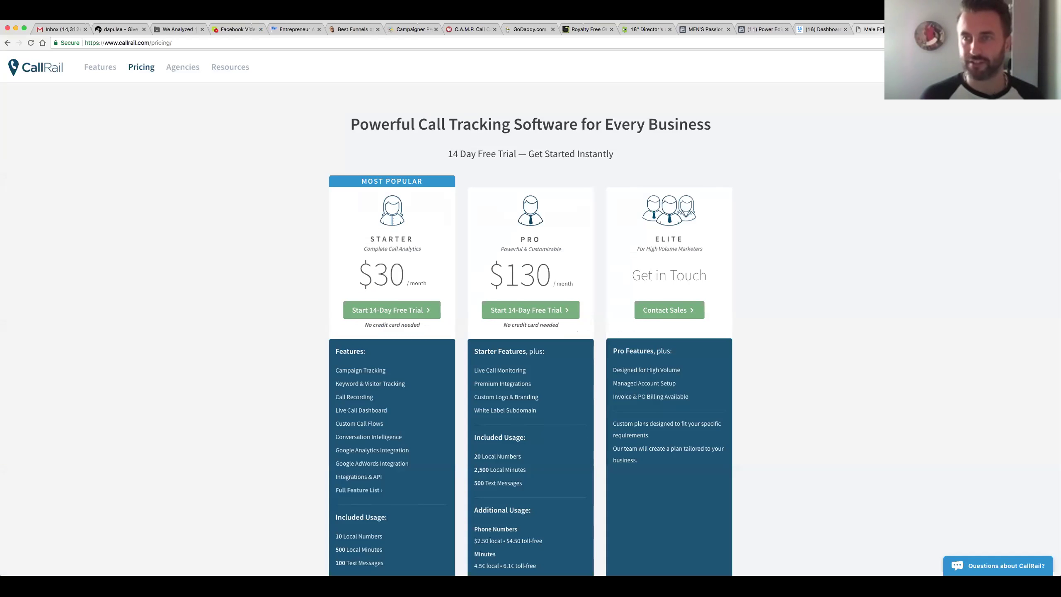
{"action": "left_click", "coordinate": [861, 29]}
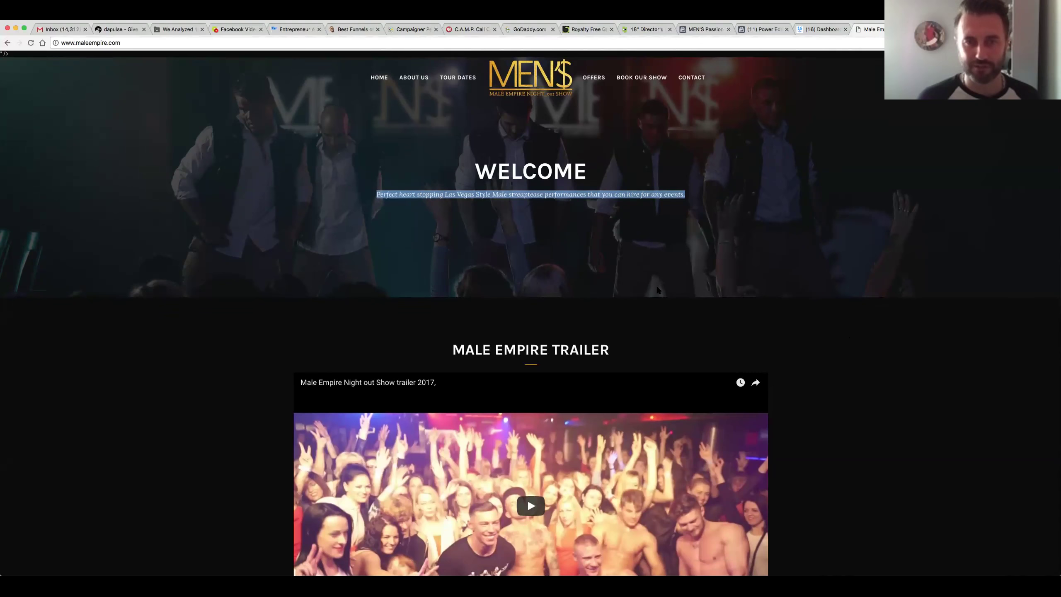
Step: Play the Male Empire Night out Show trailer on the home page in full screen
{"action": "scroll", "coordinate": [578, 291], "scroll_direction": "down", "scroll_amount": 5}
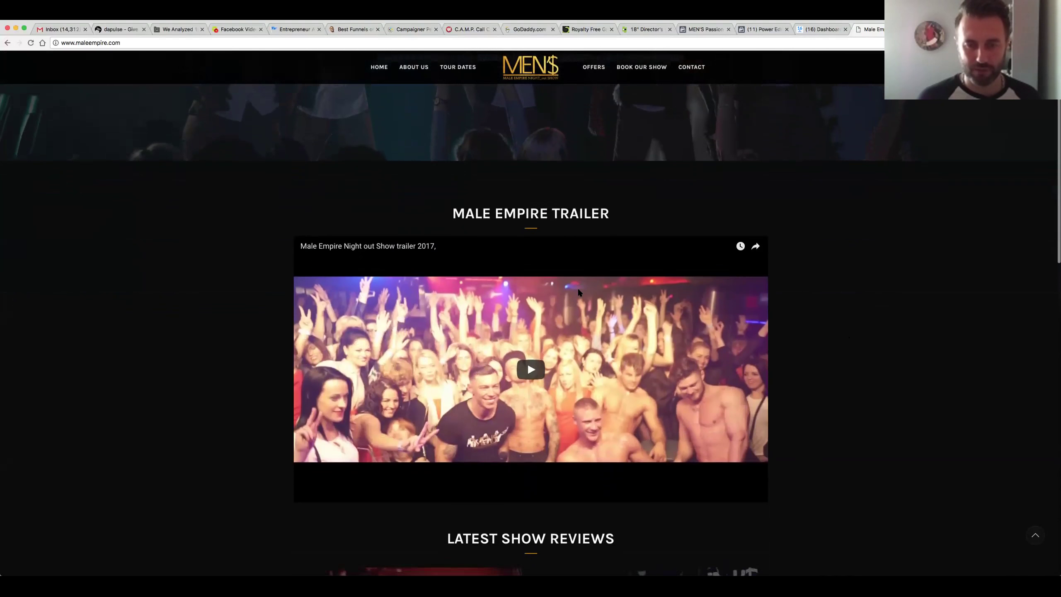
{"action": "left_click", "coordinate": [535, 303]}
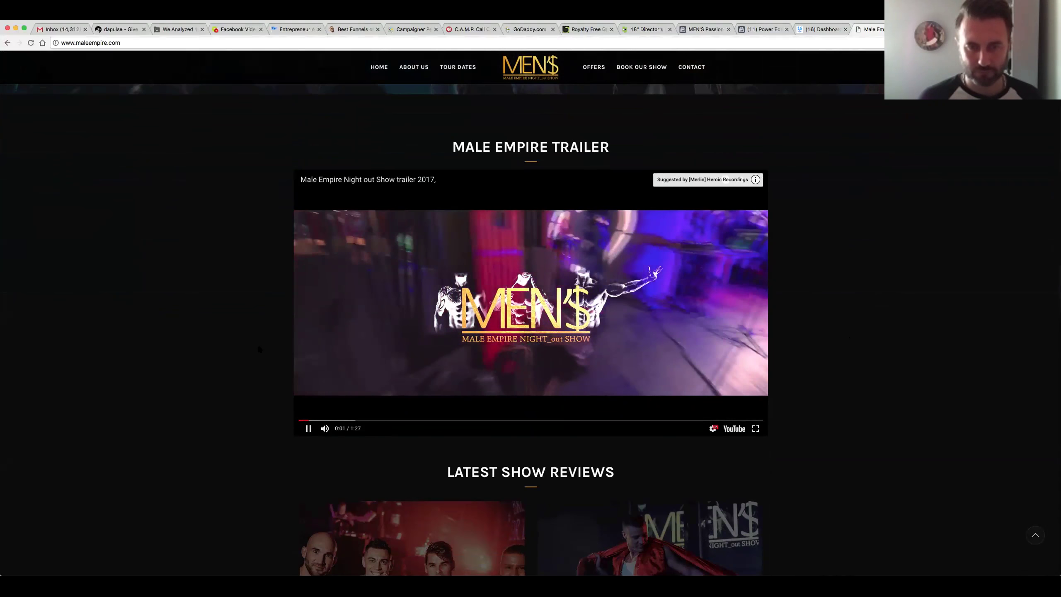
{"action": "key", "text": "super+equal"}
{"action": "key", "text": "super+equal"}
{"action": "key", "text": "super+minus"}
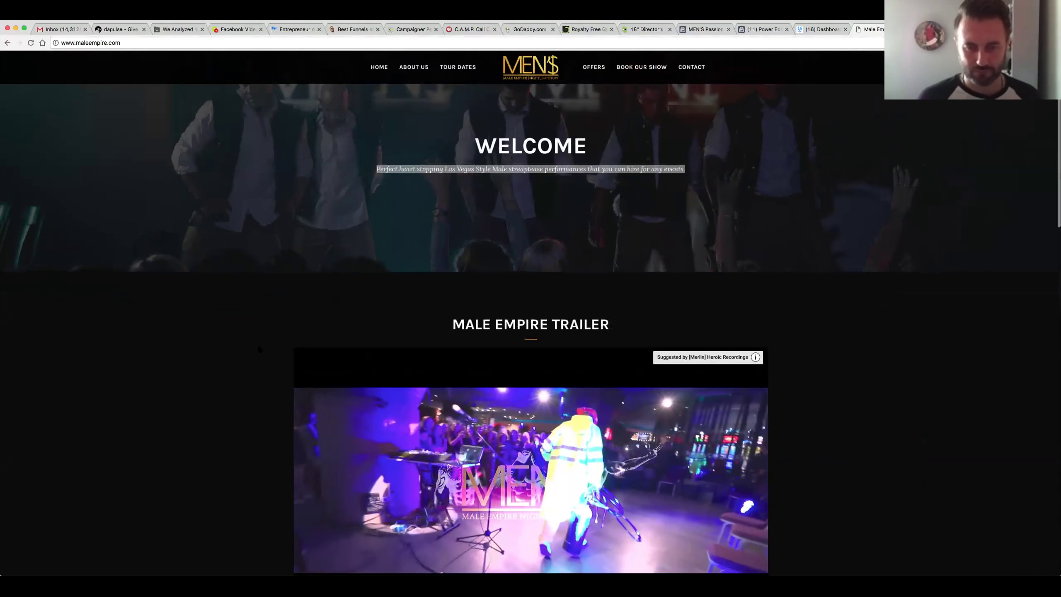
{"action": "scroll", "coordinate": [257, 344], "scroll_direction": "down", "scroll_amount": 3}
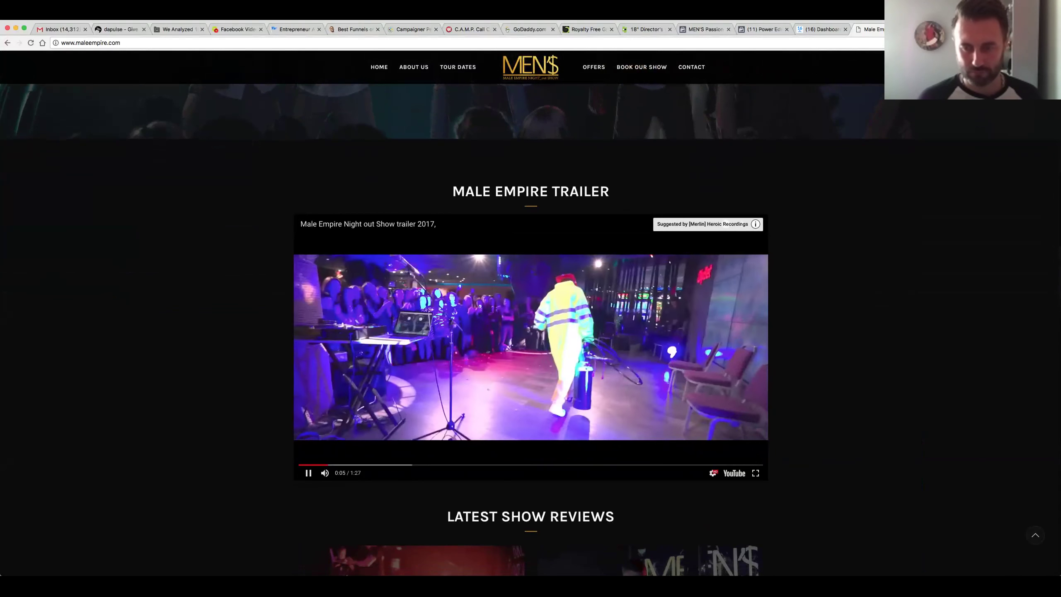
{"action": "left_click", "coordinate": [756, 473]}
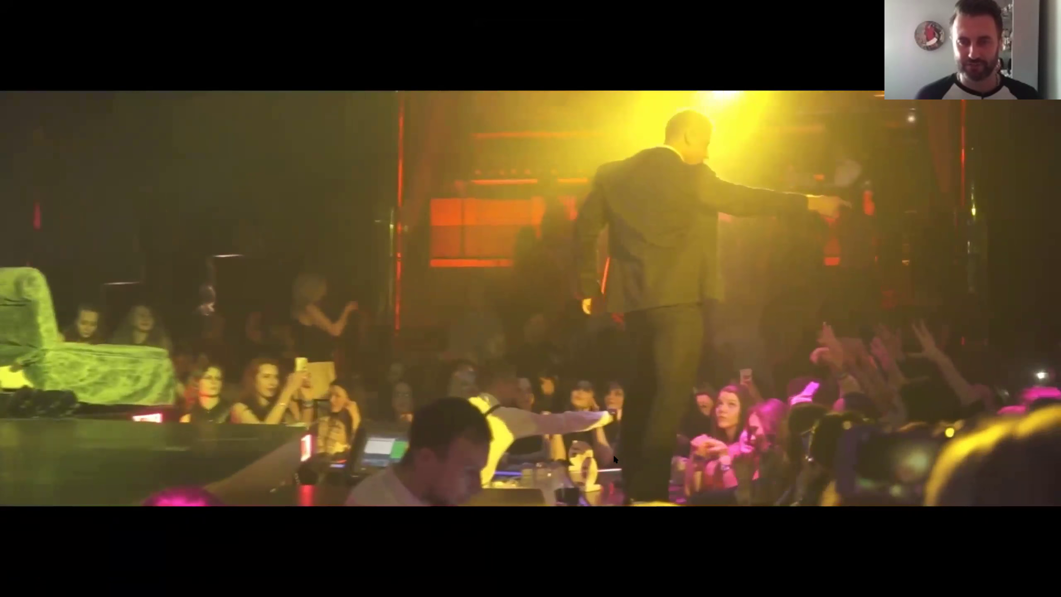
Step: Leave full screen, pause the trailer and dismiss its suggested videos
{"action": "key", "text": "Escape"}
{"action": "scroll", "coordinate": [424, 390], "scroll_direction": "down", "scroll_amount": 1}
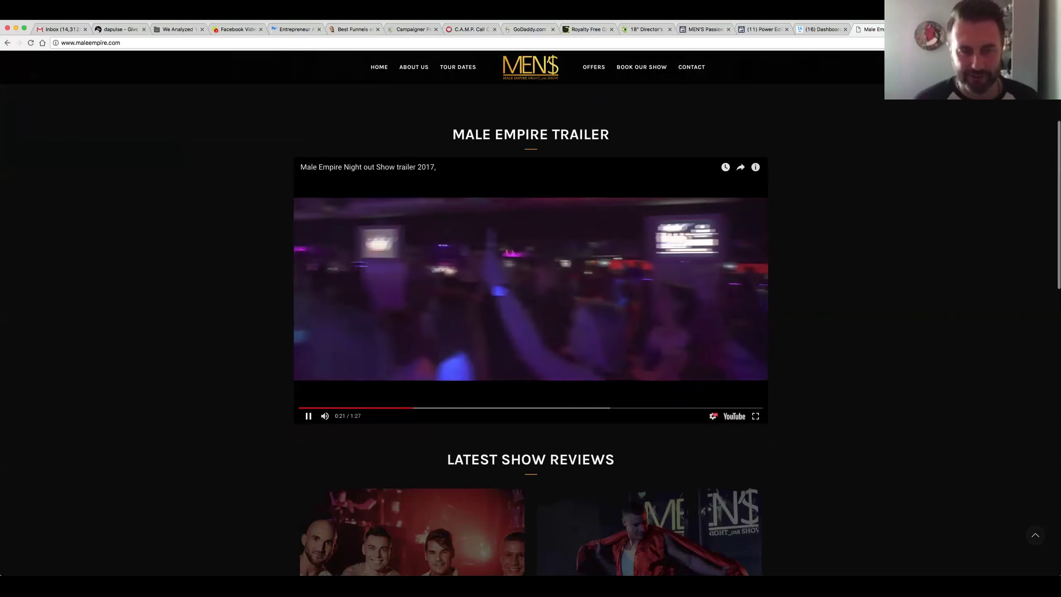
{"action": "key", "text": "space"}
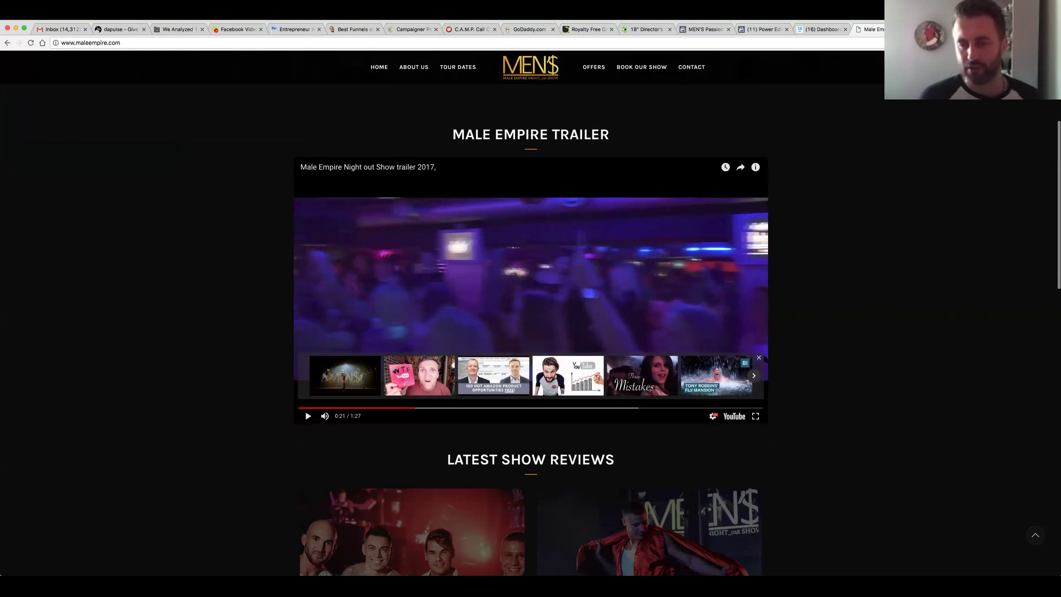
{"action": "left_click", "coordinate": [759, 359]}
Step: Look through the home page's latest show reviews and nearest tour dates, and return to the welcome banner
{"action": "scroll", "coordinate": [552, 366], "scroll_direction": "down", "scroll_amount": 3}
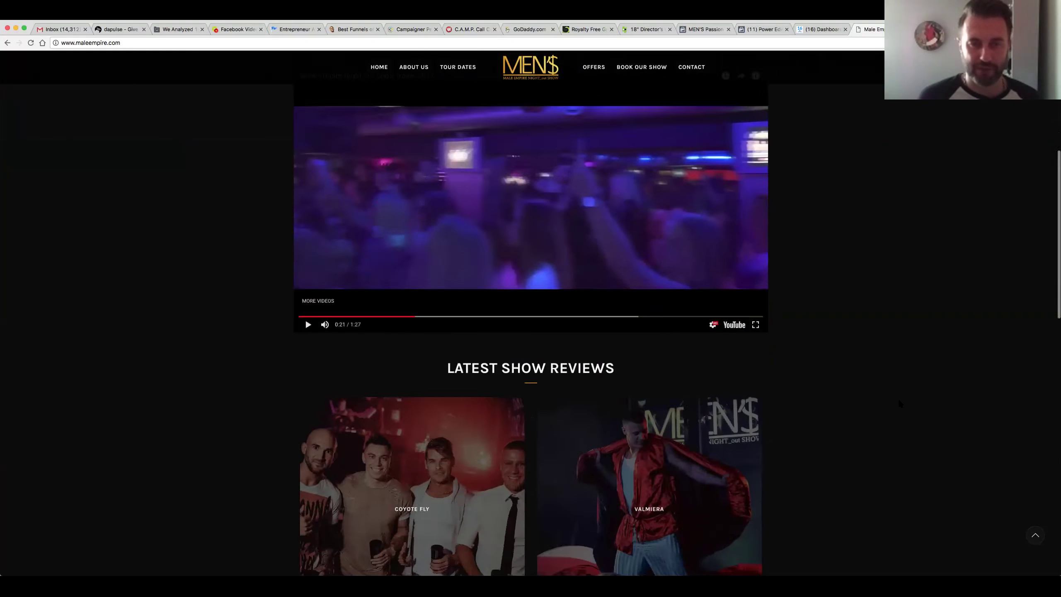
{"action": "scroll", "coordinate": [494, 324], "scroll_direction": "down", "scroll_amount": 2}
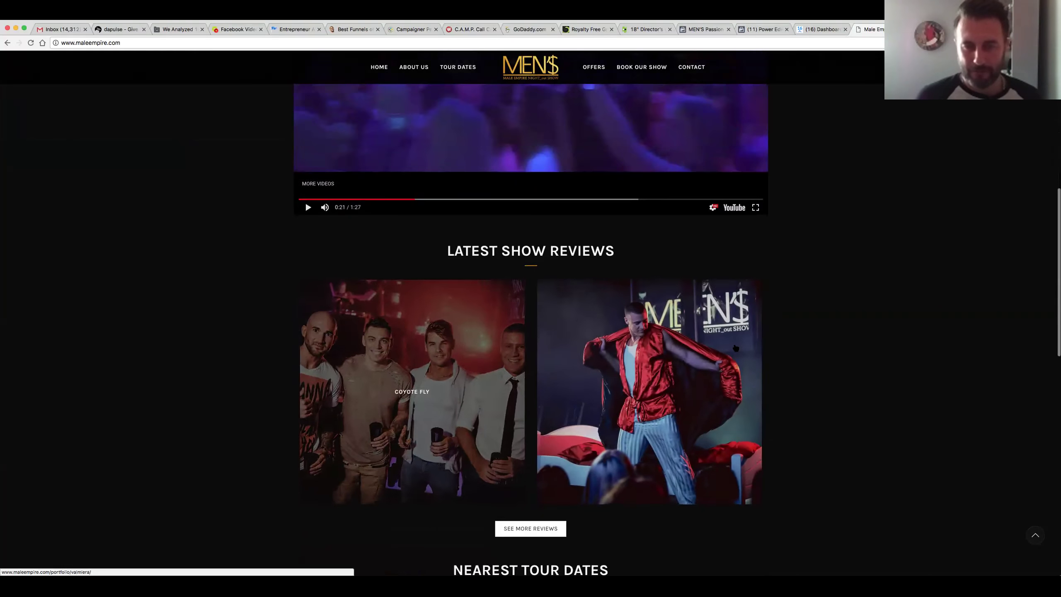
{"action": "scroll", "coordinate": [680, 377], "scroll_direction": "down", "scroll_amount": 3}
{"action": "scroll", "coordinate": [680, 377], "scroll_direction": "down", "scroll_amount": 3}
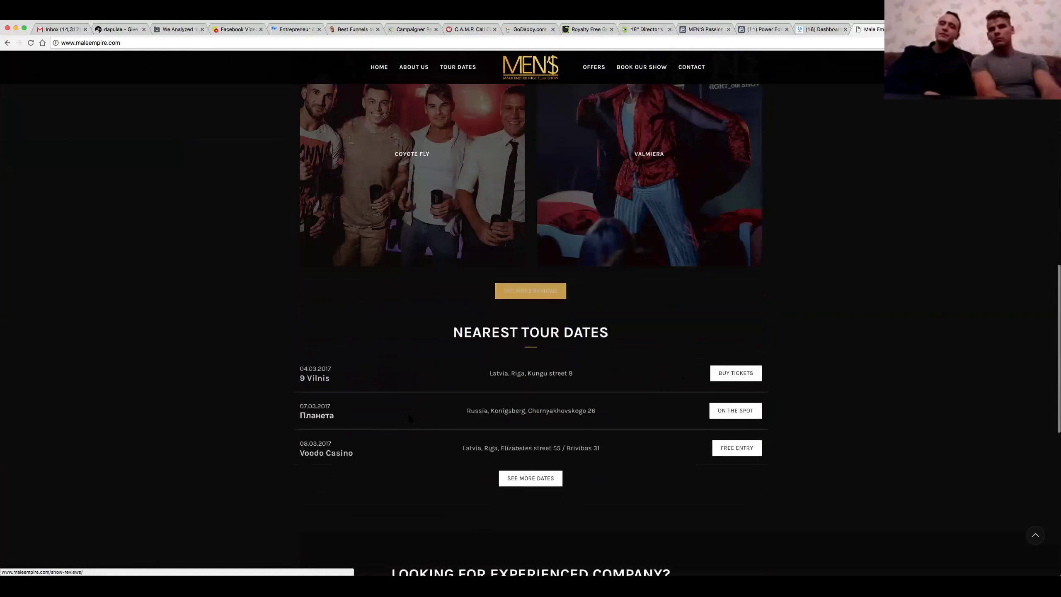
{"action": "scroll", "coordinate": [852, 360], "scroll_direction": "up", "scroll_amount": 10}
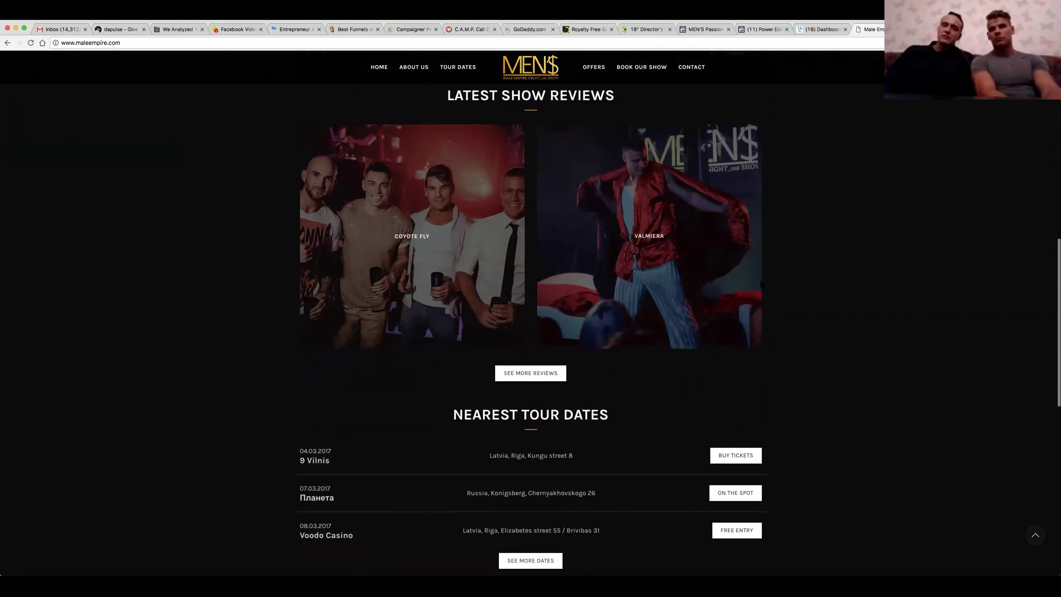
{"action": "scroll", "coordinate": [878, 325], "scroll_direction": "up", "scroll_amount": 5}
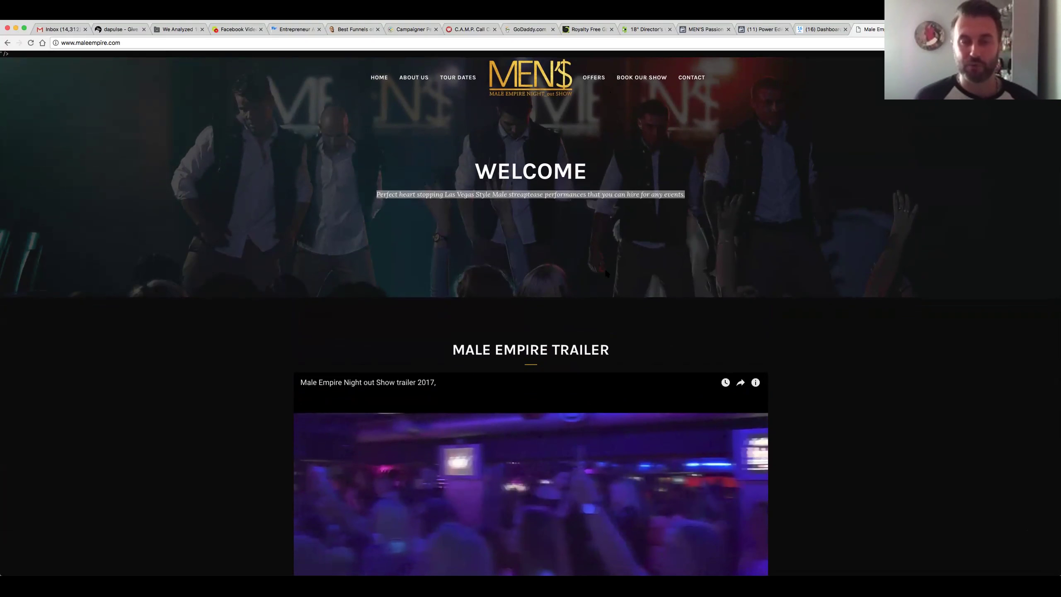
Step: Look through the home page down to its Instagram section, open the Passion Kiss tour post and close it again
{"action": "scroll", "coordinate": [606, 268], "scroll_direction": "down", "scroll_amount": 3}
{"action": "scroll", "coordinate": [605, 268], "scroll_direction": "up", "scroll_amount": 3}
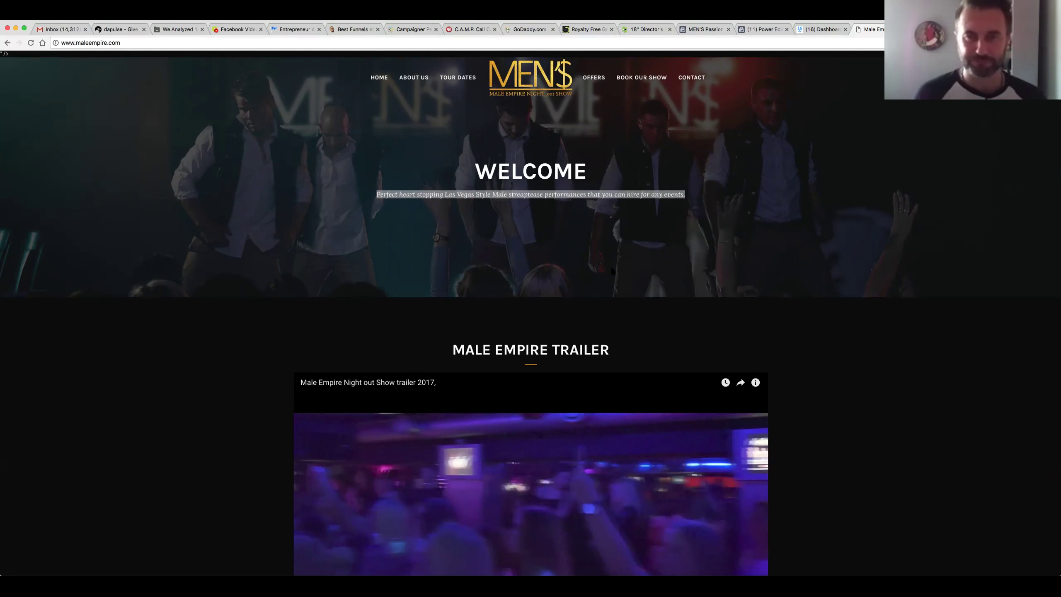
{"action": "scroll", "coordinate": [613, 271], "scroll_direction": "down", "scroll_amount": 10}
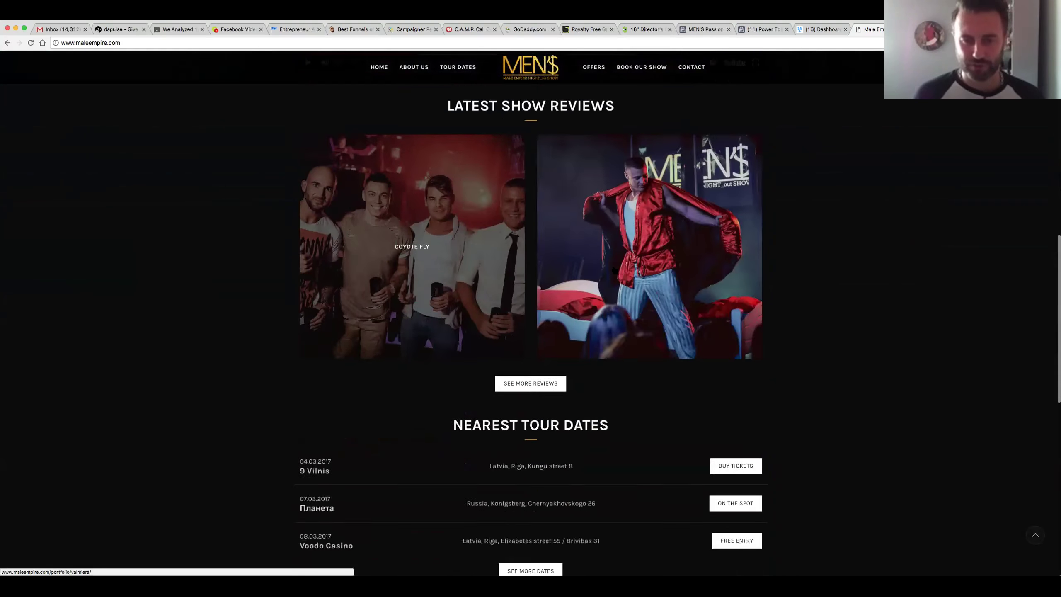
{"action": "scroll", "coordinate": [614, 271], "scroll_direction": "down", "scroll_amount": 8}
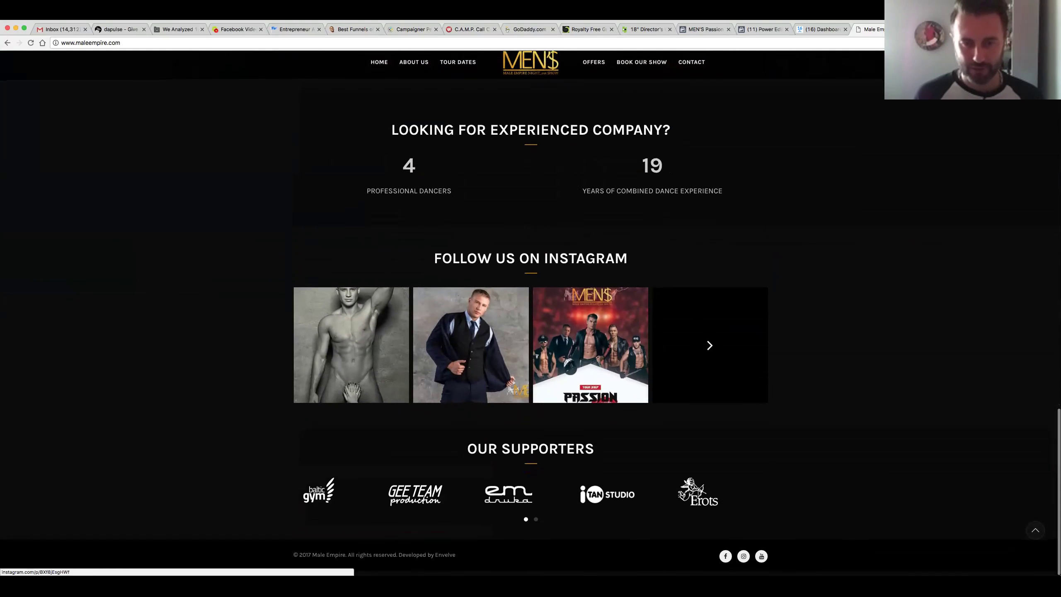
{"action": "left_click", "coordinate": [629, 295]}
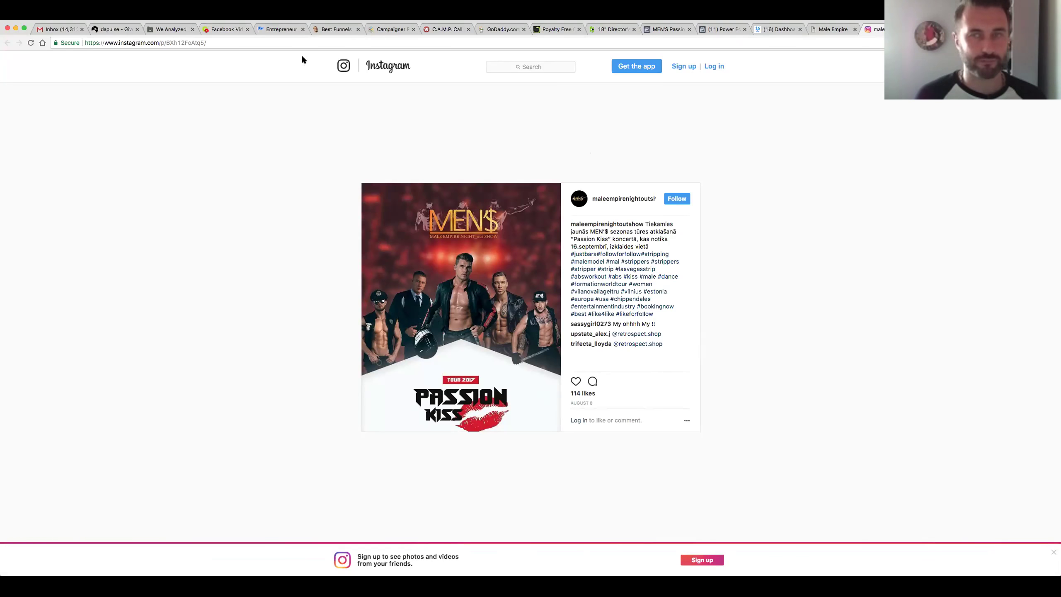
{"action": "key", "text": "super+w"}
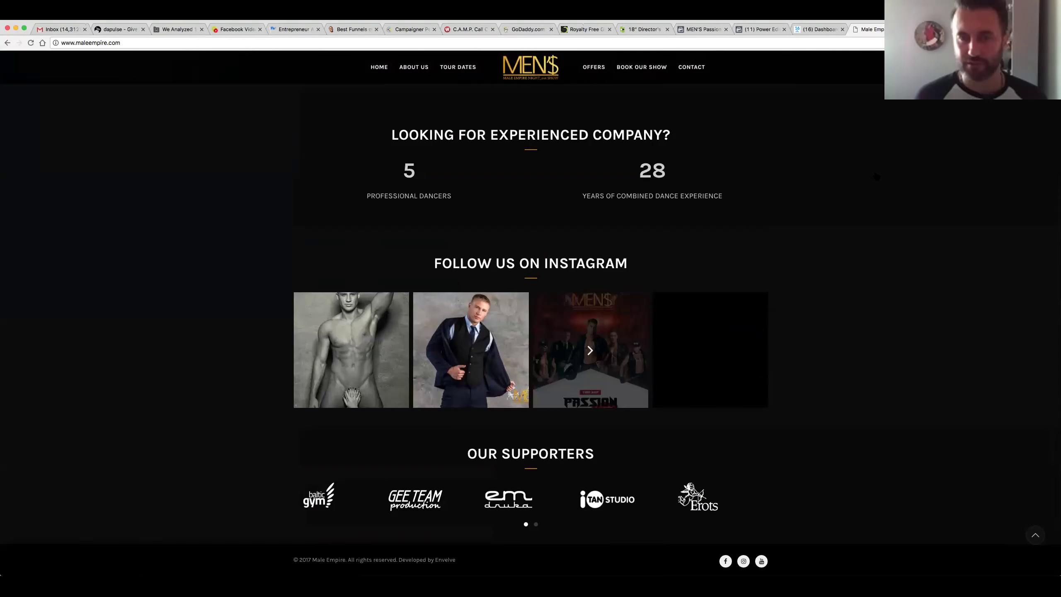
Step: Open the Male Empire Instagram profile from the site footer, load more posts and look through the photo grid
{"action": "left_click", "coordinate": [744, 561]}
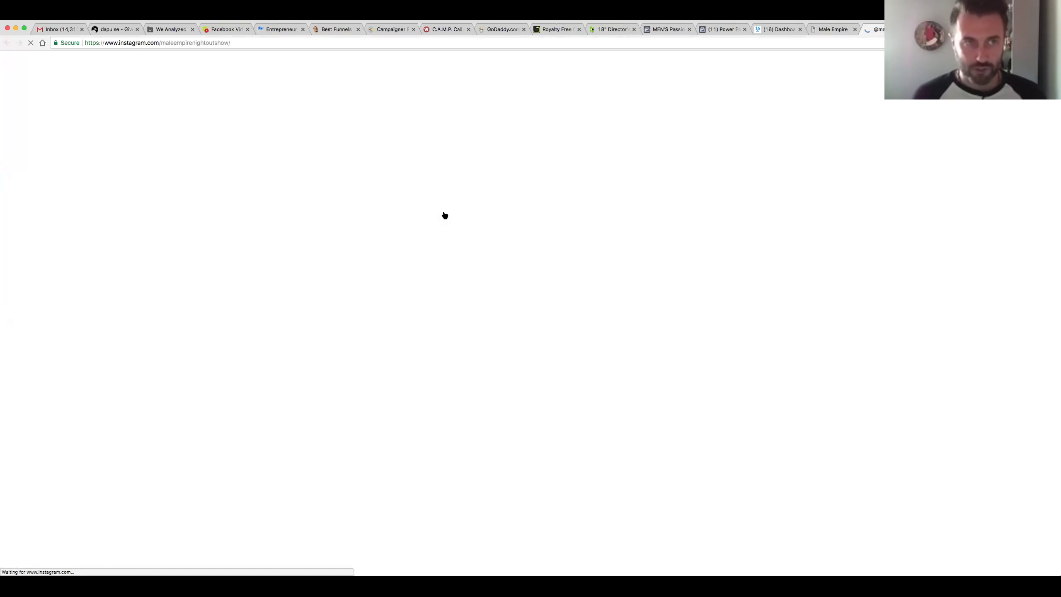
{"action": "scroll", "coordinate": [562, 327], "scroll_direction": "down", "scroll_amount": 5}
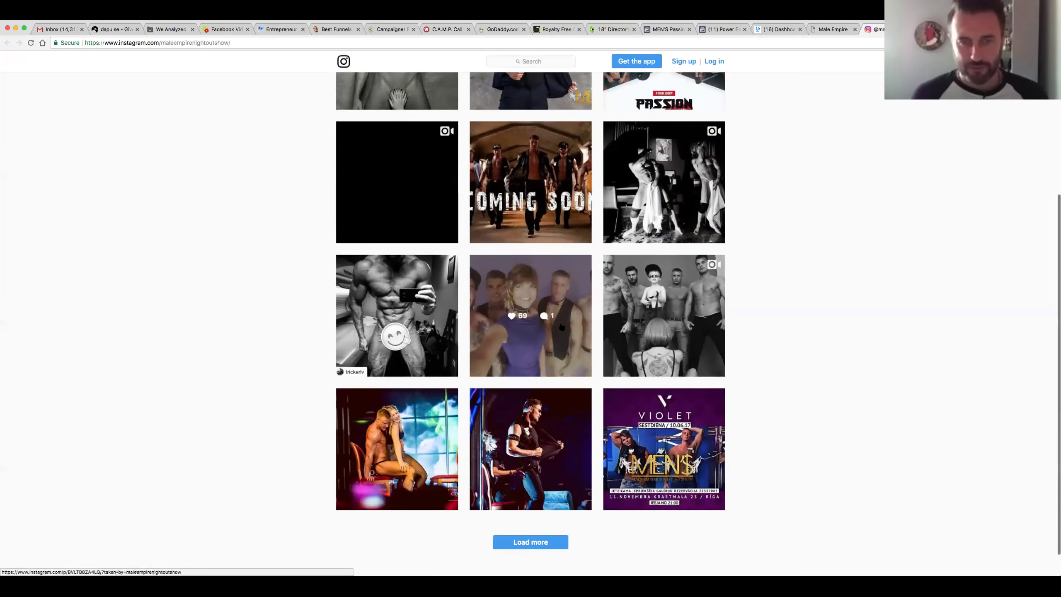
{"action": "scroll", "coordinate": [562, 327], "scroll_direction": "down", "scroll_amount": 1}
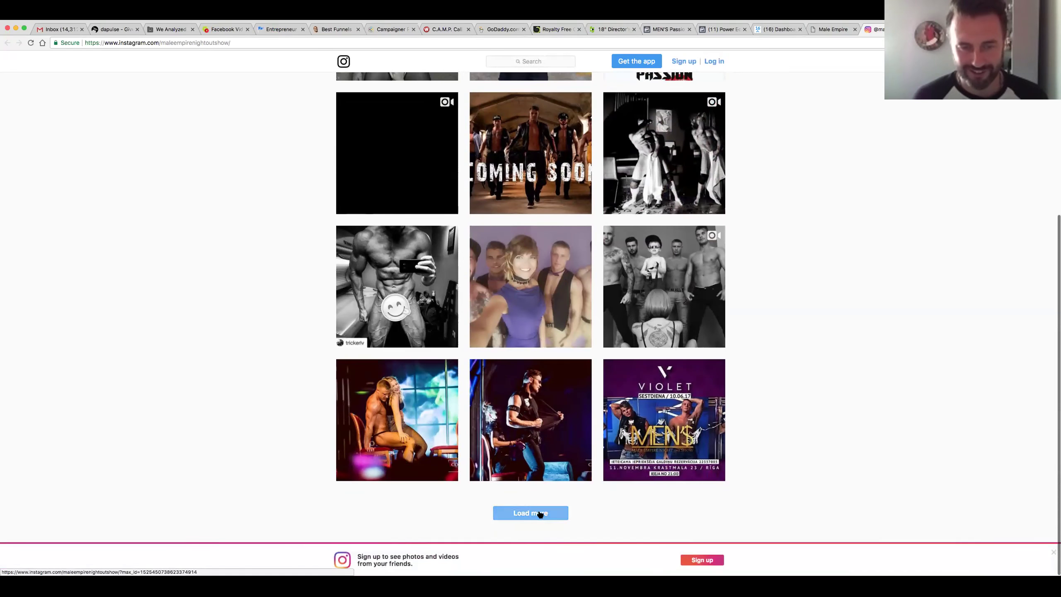
{"action": "left_click", "coordinate": [539, 514]}
{"action": "scroll", "coordinate": [602, 339], "scroll_direction": "down", "scroll_amount": 5}
{"action": "scroll", "coordinate": [646, 396], "scroll_direction": "down", "scroll_amount": 7}
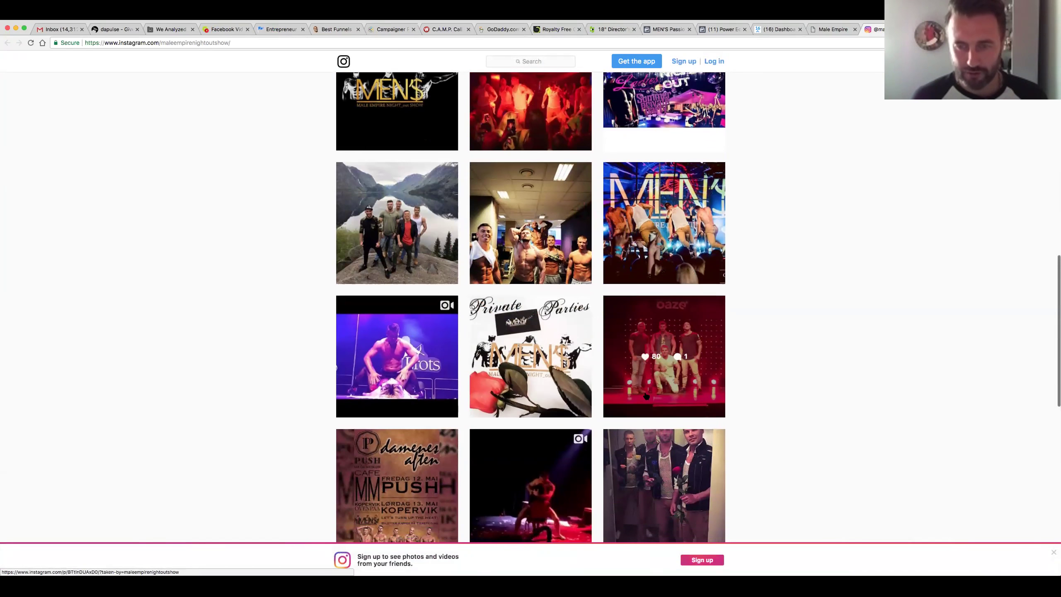
{"action": "scroll", "coordinate": [647, 396], "scroll_direction": "down", "scroll_amount": 3}
{"action": "scroll", "coordinate": [656, 359], "scroll_direction": "up", "scroll_amount": 2}
{"action": "scroll", "coordinate": [669, 313], "scroll_direction": "down", "scroll_amount": 2}
{"action": "scroll", "coordinate": [668, 312], "scroll_direction": "down", "scroll_amount": 11}
{"action": "scroll", "coordinate": [664, 418], "scroll_direction": "down", "scroll_amount": 1}
Step: View the fireman show post, close Instagram and return to the welcome banner of the Male Empire home page
{"action": "left_click", "coordinate": [664, 418]}
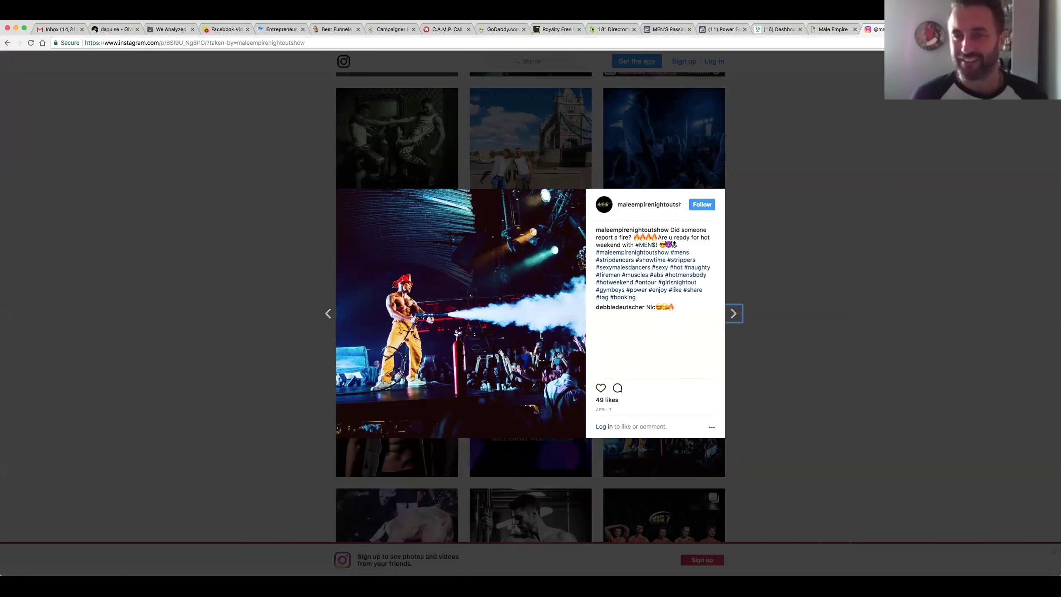
{"action": "key", "text": "super+w"}
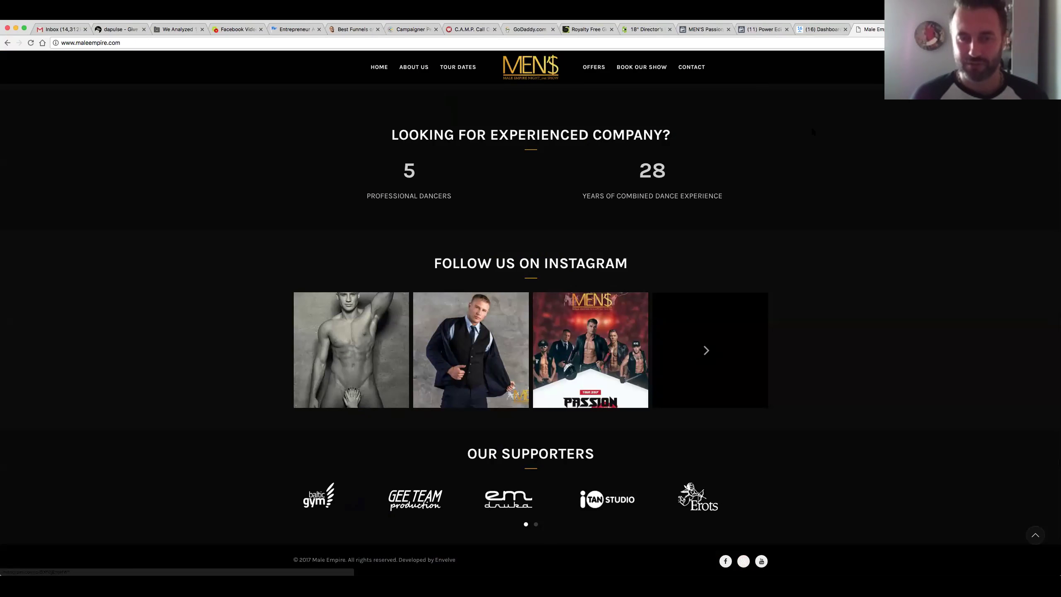
{"action": "scroll", "coordinate": [648, 219], "scroll_direction": "up", "scroll_amount": 20}
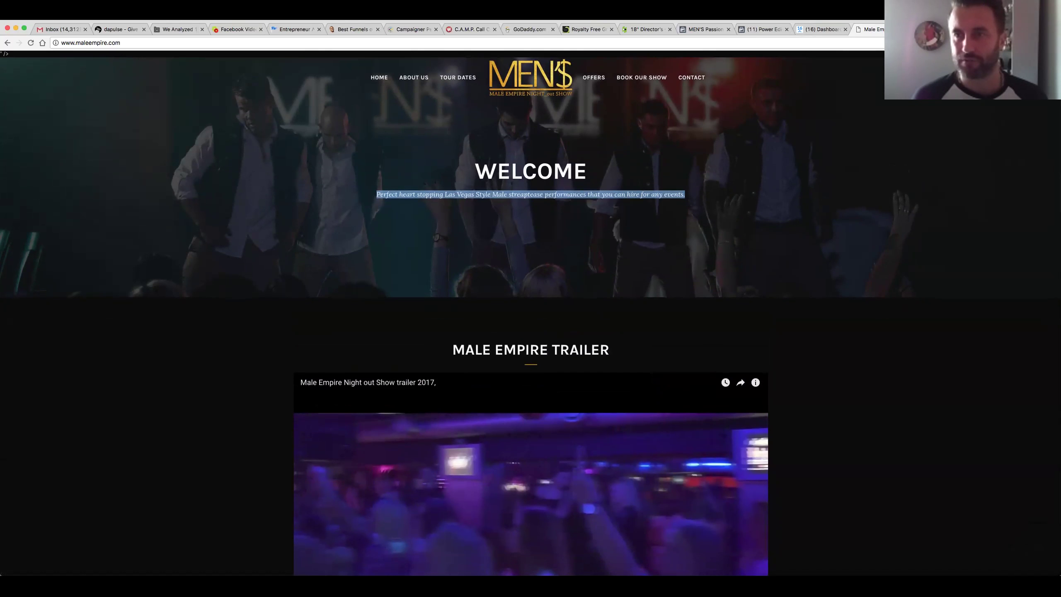
Step: Switch to Power Editor, check the welcome message and quick replies in the Messenger preview, and finish the Messenger setup
{"action": "left_click", "coordinate": [798, 28]}
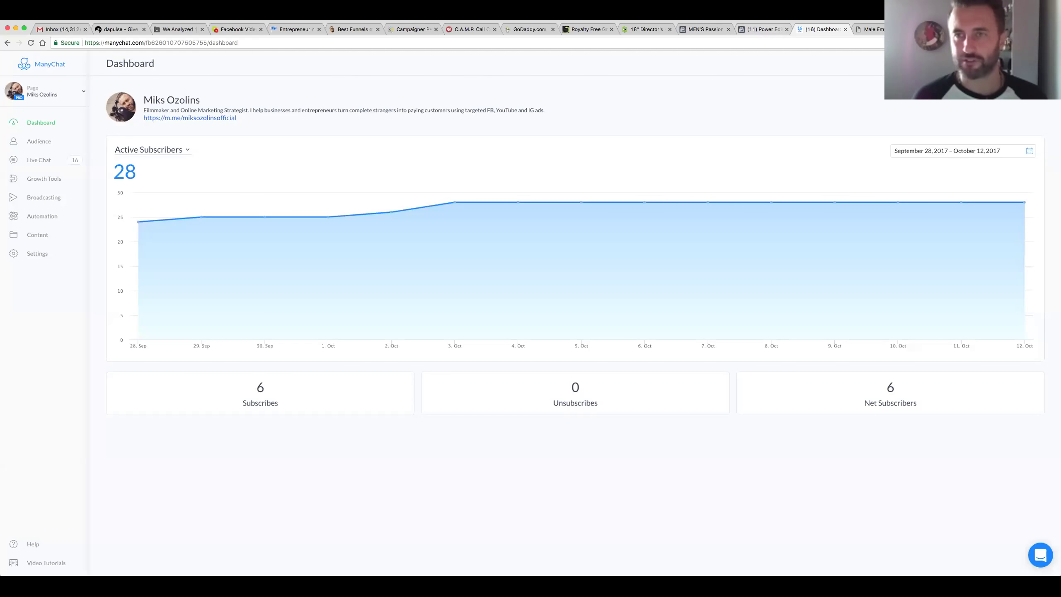
{"action": "left_click", "coordinate": [760, 30]}
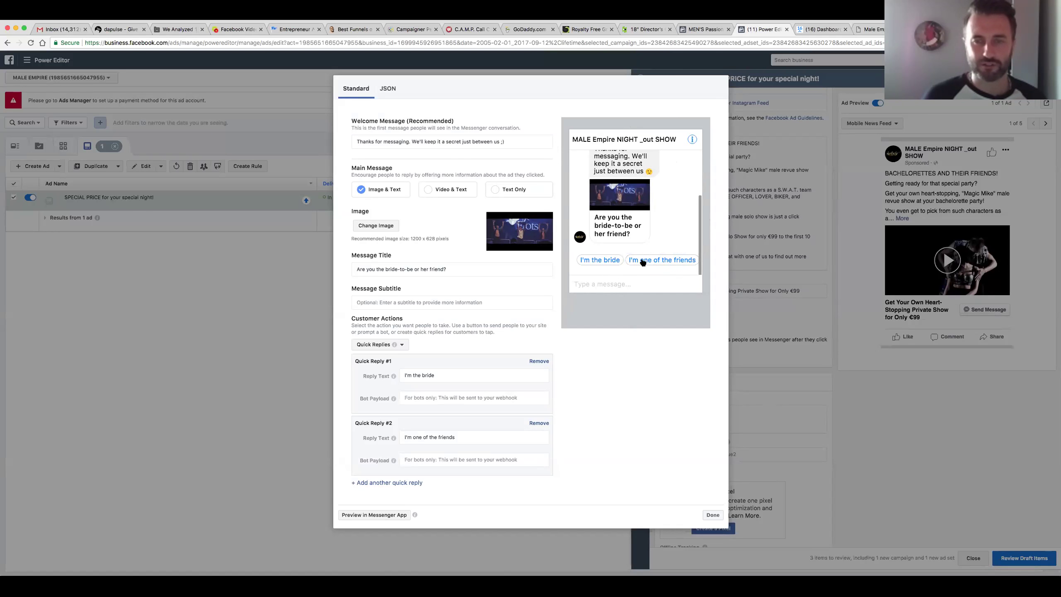
{"action": "scroll", "coordinate": [660, 236], "scroll_direction": "up", "scroll_amount": 3}
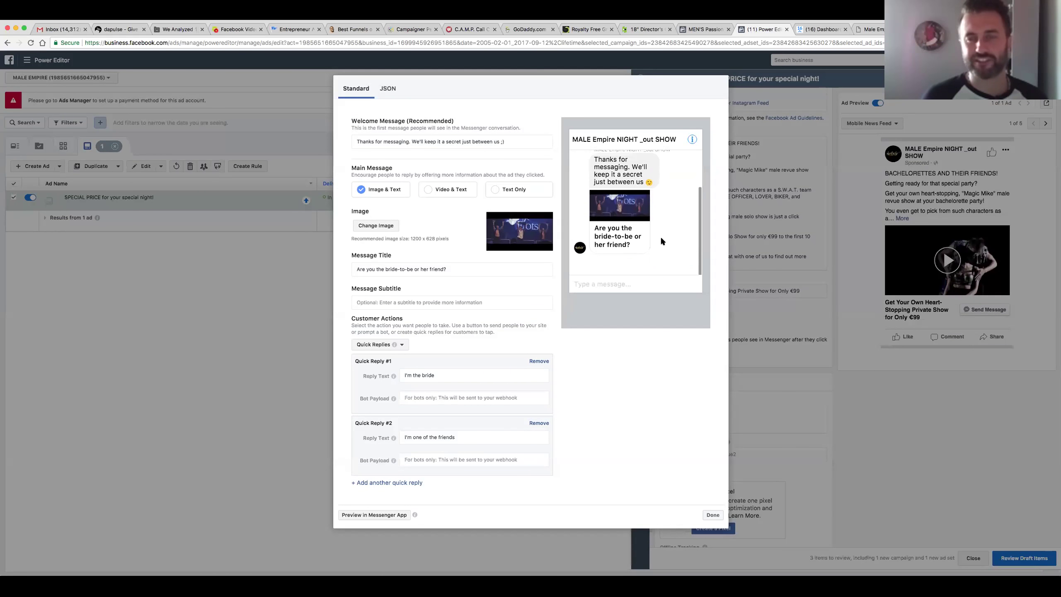
{"action": "scroll", "coordinate": [661, 239], "scroll_direction": "down", "scroll_amount": 2}
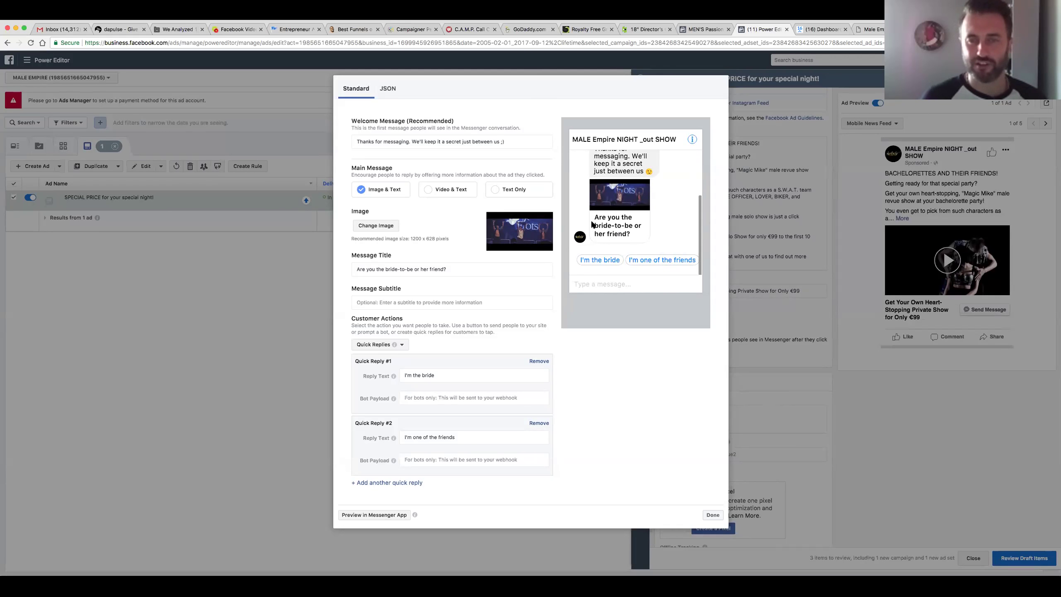
{"action": "left_click", "coordinate": [712, 515]}
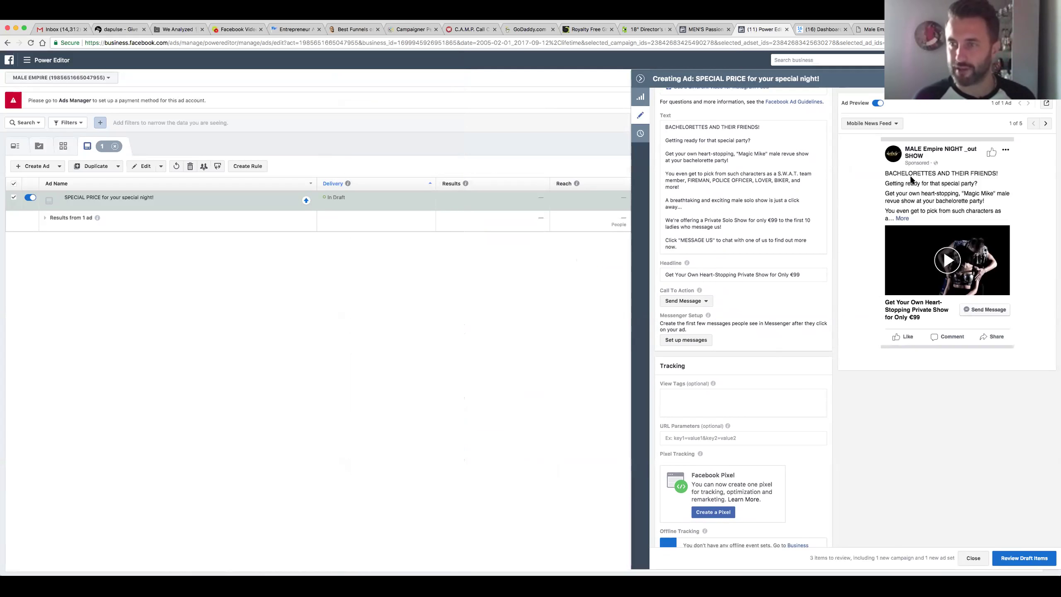
Step: Send the ad's mobile preview to the Facebook account on the phone and dismiss the notice
{"action": "left_click", "coordinate": [1045, 104]}
{"action": "left_click", "coordinate": [1004, 132]}
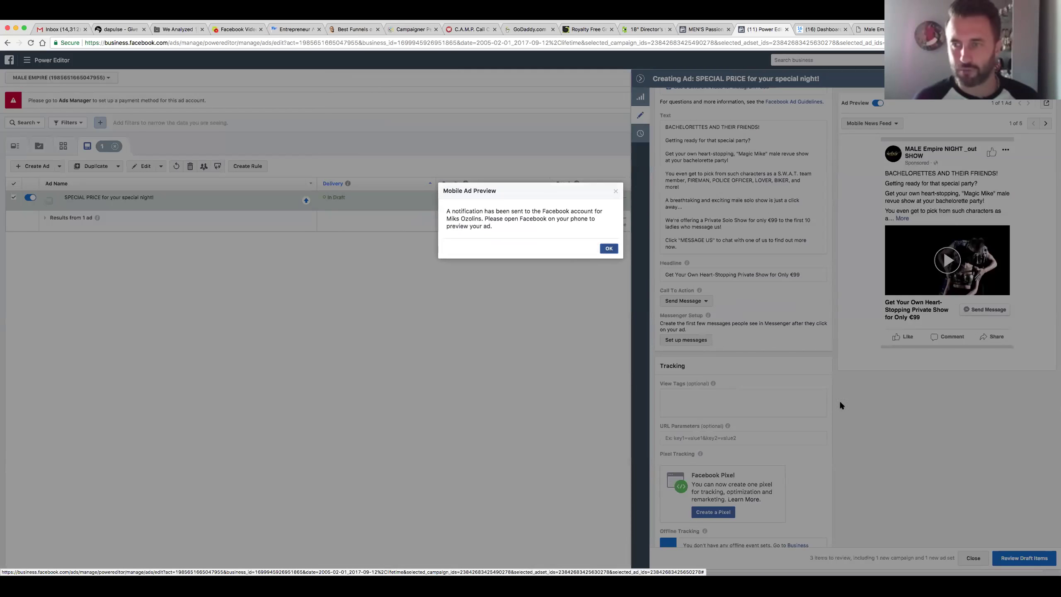
{"action": "key", "text": "Escape"}
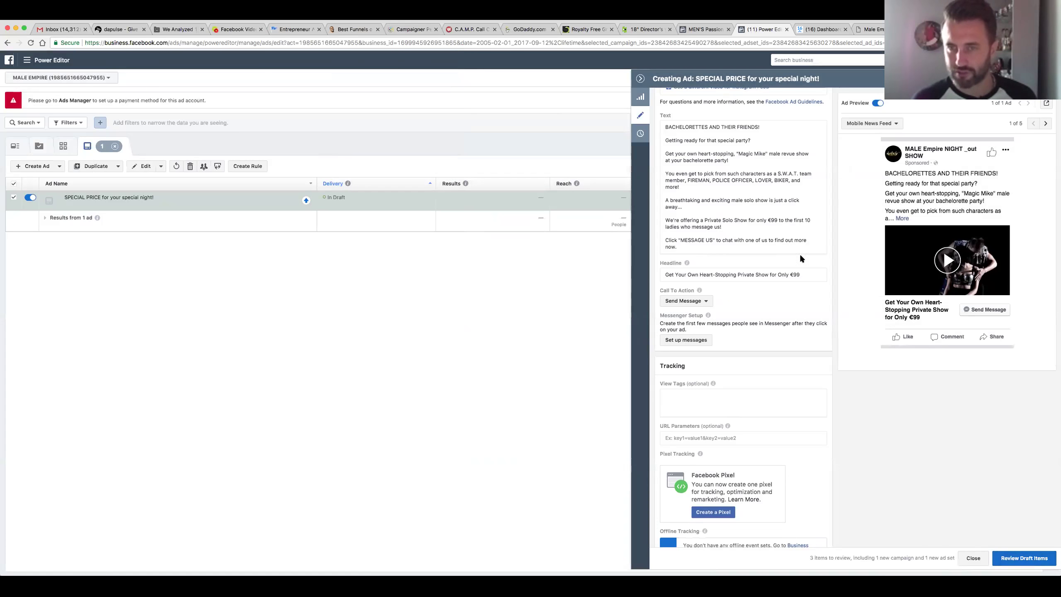
Step: Review the draft campaign, ad set and ad, and confirm them for publishing
{"action": "left_click", "coordinate": [1024, 558]}
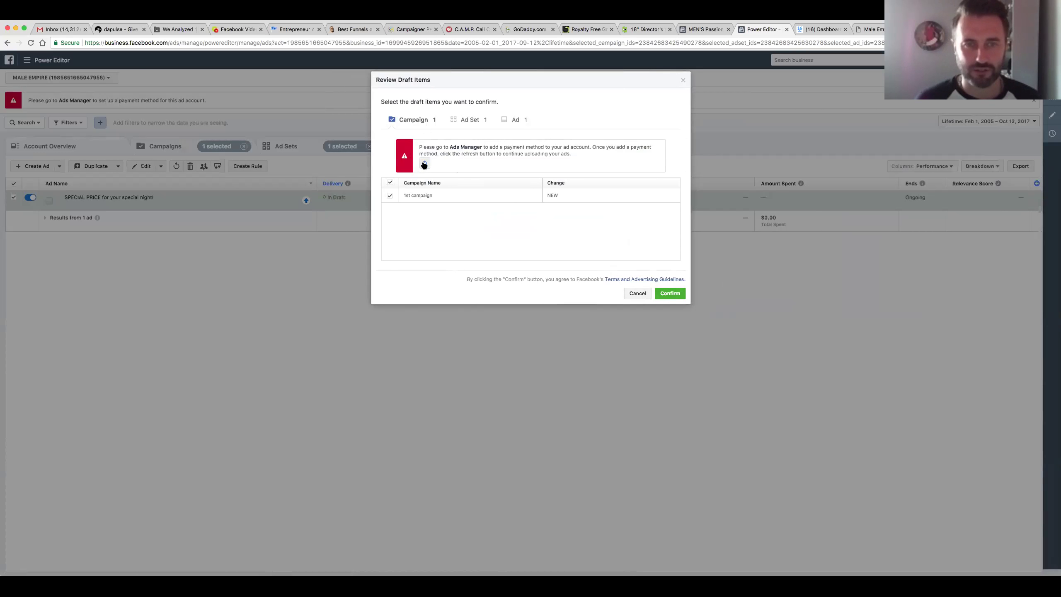
{"action": "left_click", "coordinate": [670, 292]}
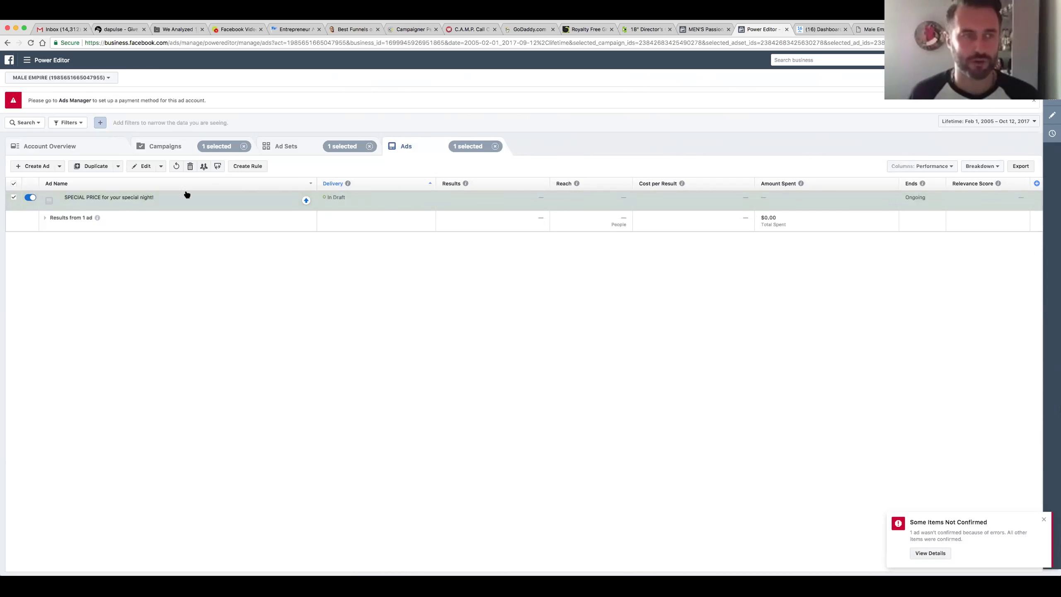
Step: Switch to Ads Manager and check the ads under the 1st campaign's Bachelorettes in Latvia ad set
{"action": "left_click", "coordinate": [95, 78]}
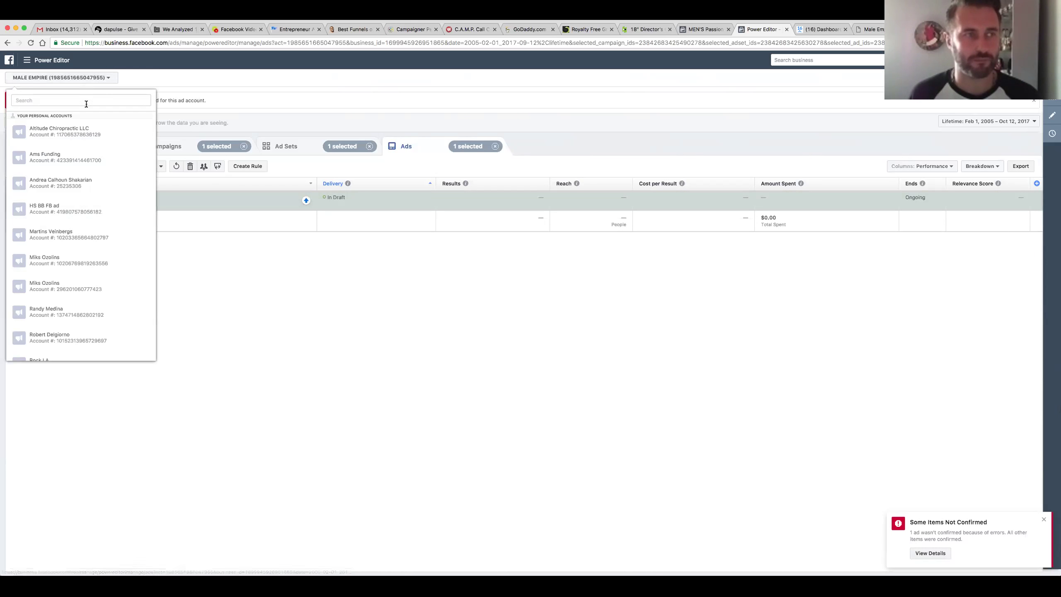
{"action": "left_click", "coordinate": [52, 60]}
{"action": "left_click", "coordinate": [24, 117]}
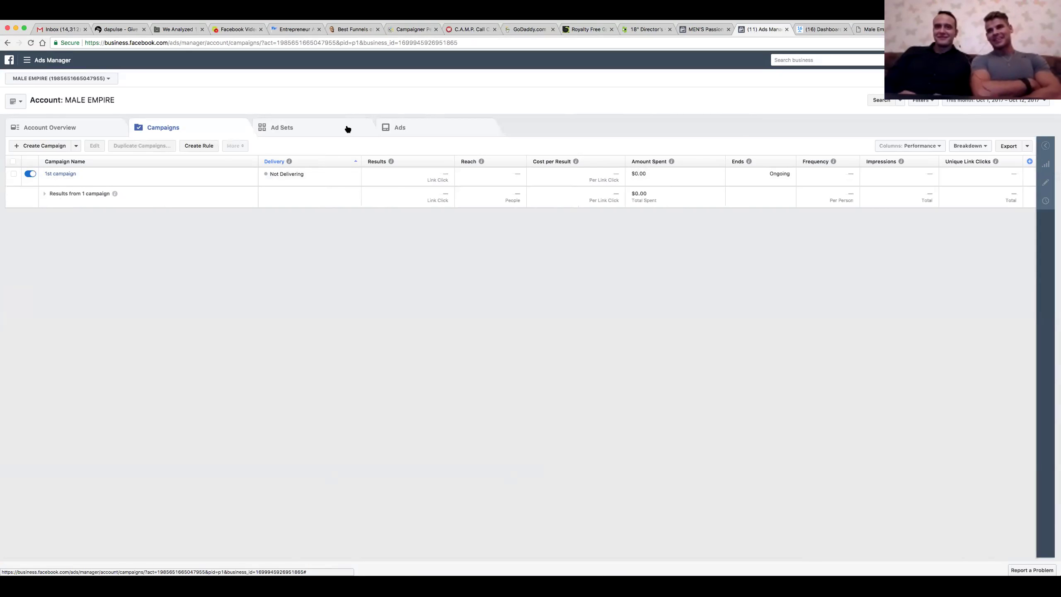
{"action": "left_click", "coordinate": [65, 173]}
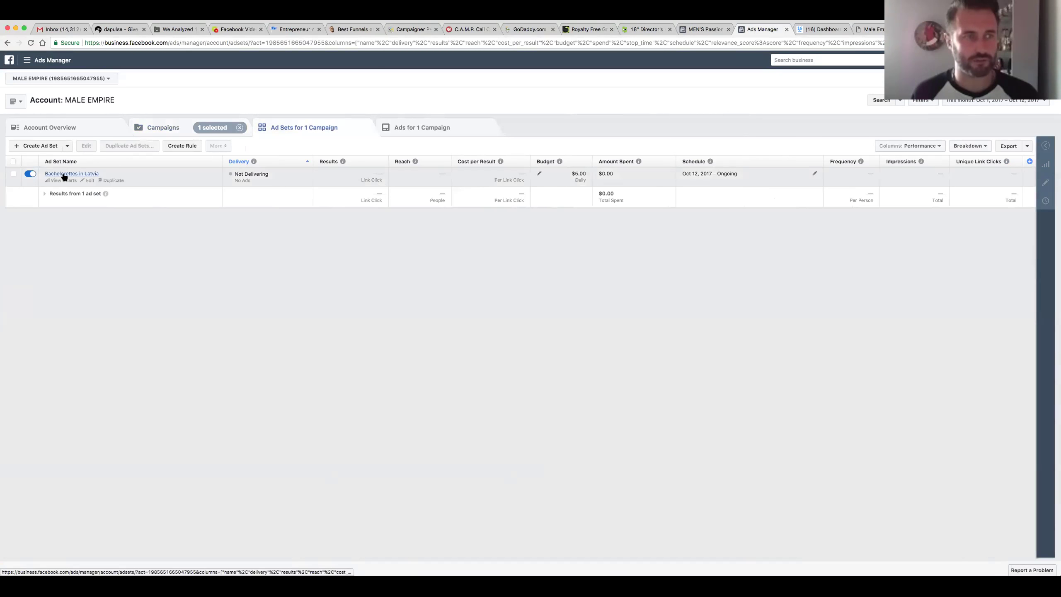
{"action": "left_click", "coordinate": [69, 174]}
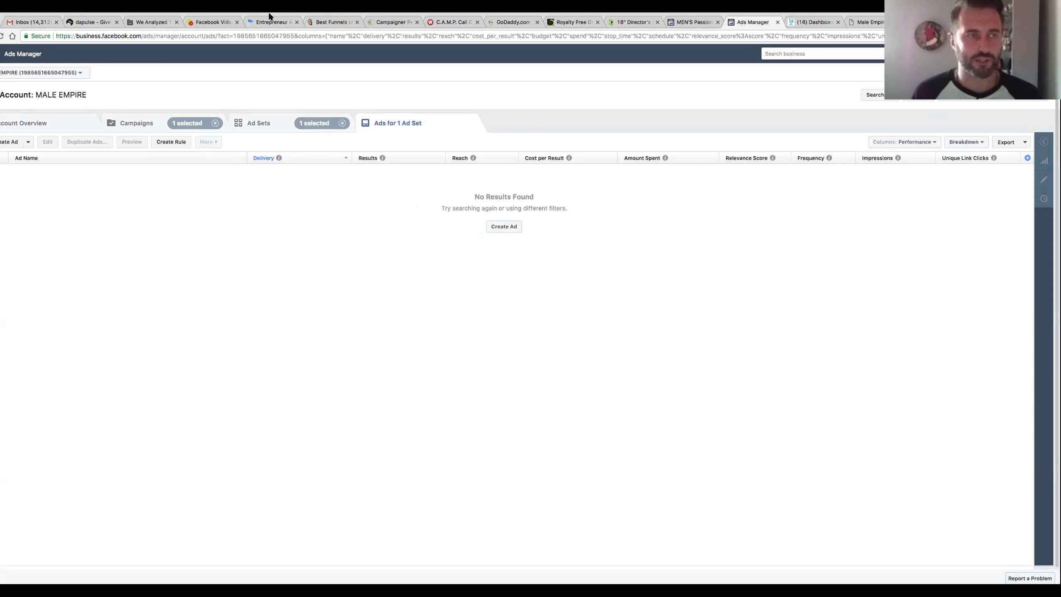
Step: Go to Billing & Payment Methods for the MALE EMPIRE ad account and open its payment settings
{"action": "left_click", "coordinate": [72, 75]}
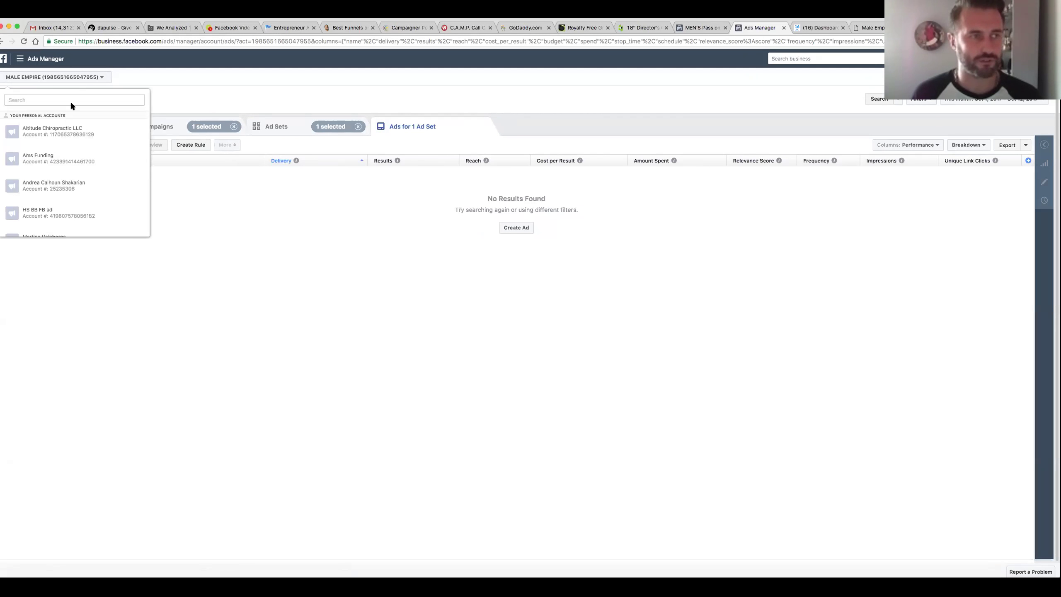
{"action": "left_click", "coordinate": [19, 59]}
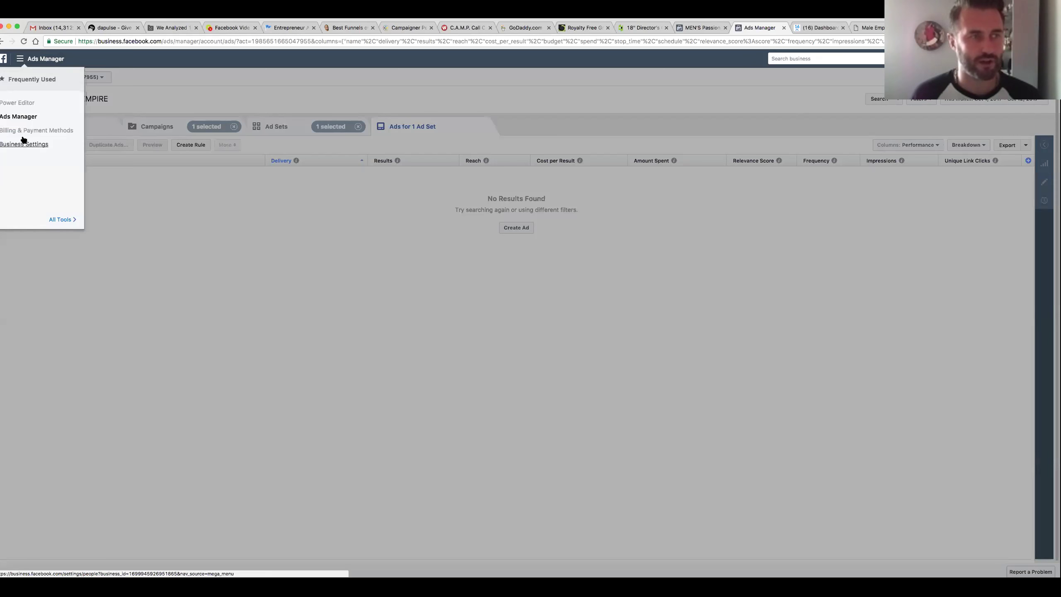
{"action": "left_click", "coordinate": [26, 130]}
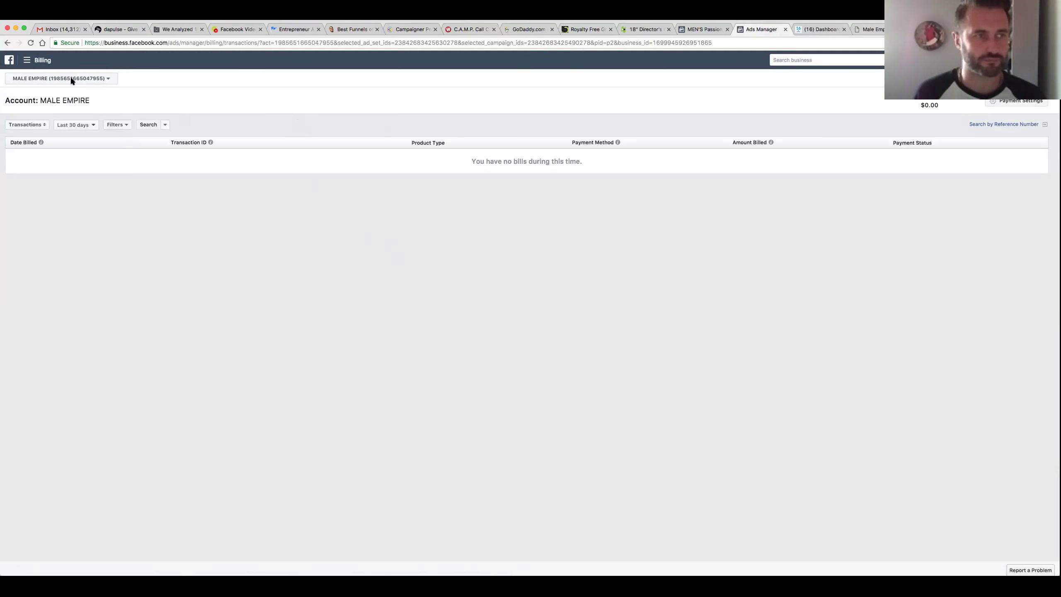
{"action": "left_click", "coordinate": [1020, 101]}
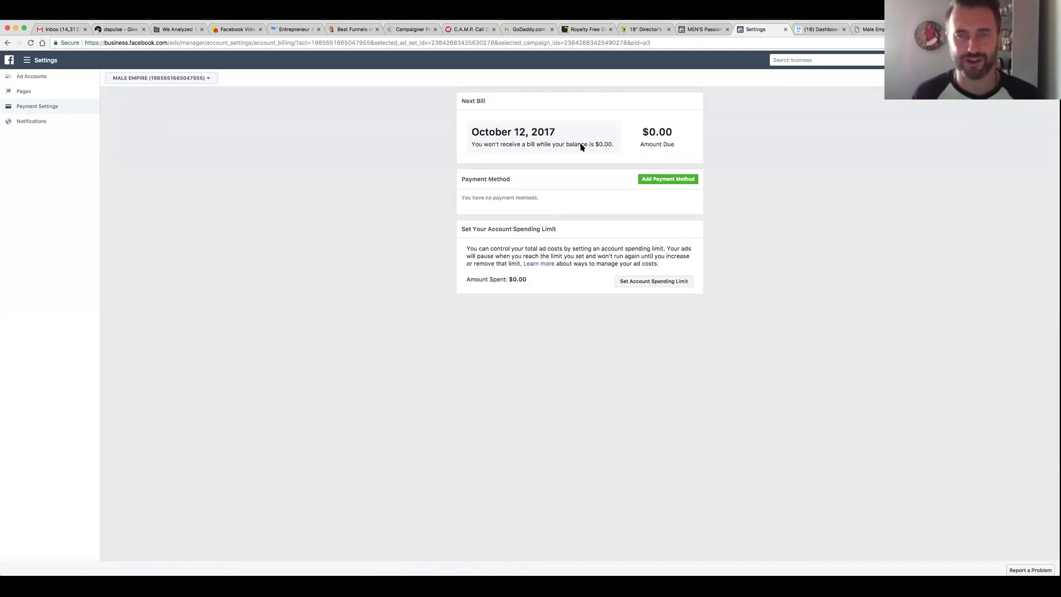
Step: Start adding a credit or debit card as the ad account's payment method by entering the card number
{"action": "left_click", "coordinate": [677, 179]}
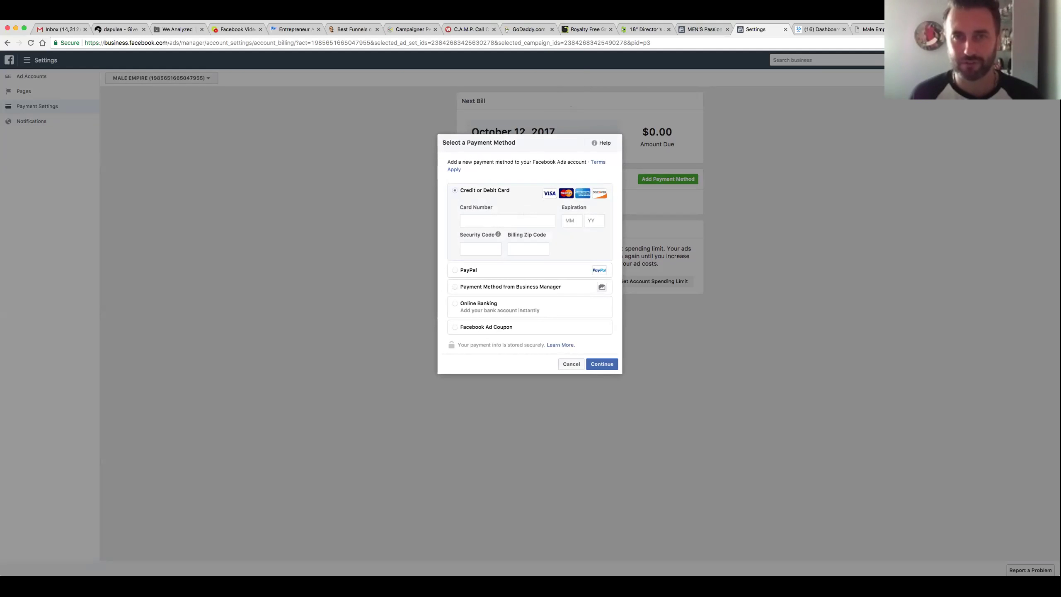
{"action": "left_click", "coordinate": [512, 221]}
{"action": "type", "text": "4"}
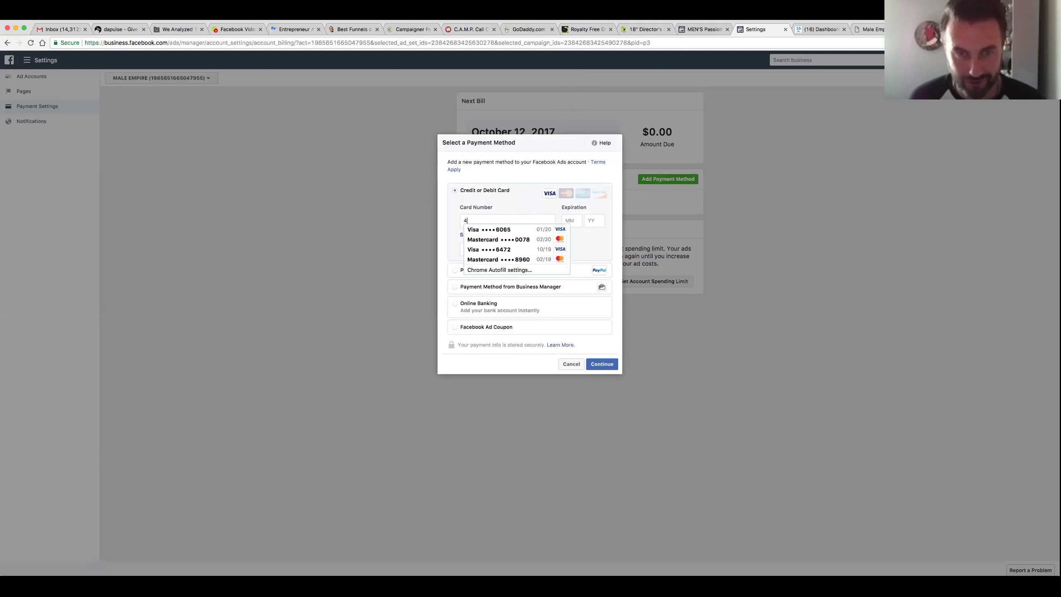
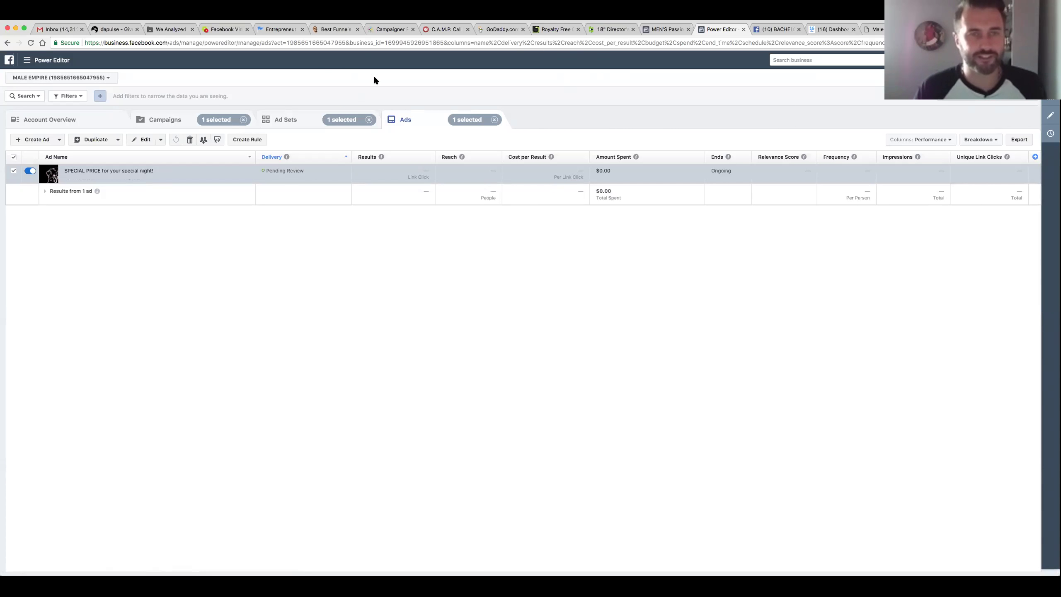
Step: Rename the 1st campaign's ad set as "Bachelorettes + friends in Latvia"
{"action": "left_click", "coordinate": [302, 123]}
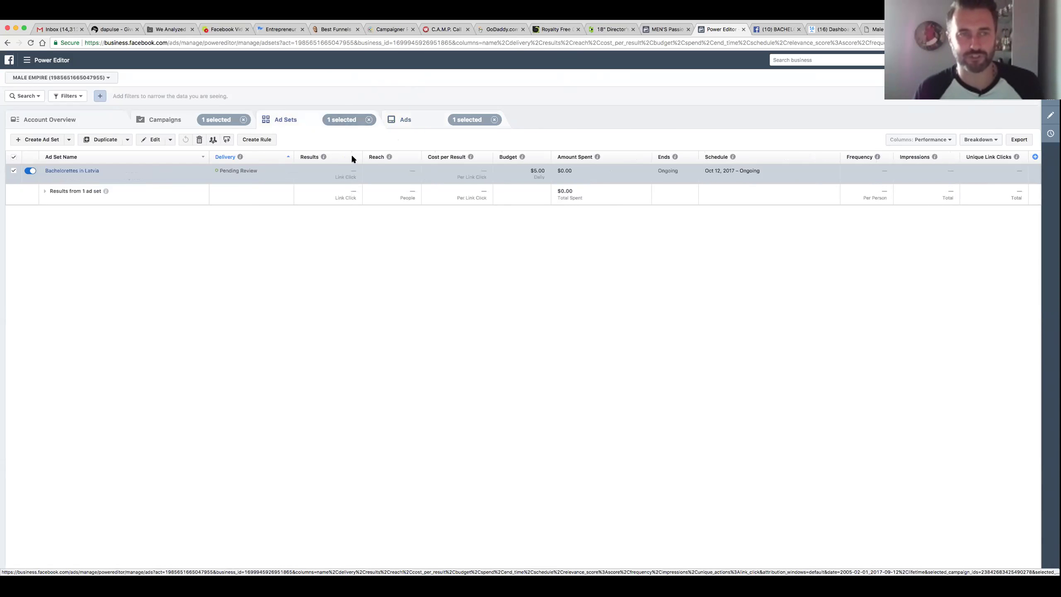
{"action": "left_click", "coordinate": [104, 171]}
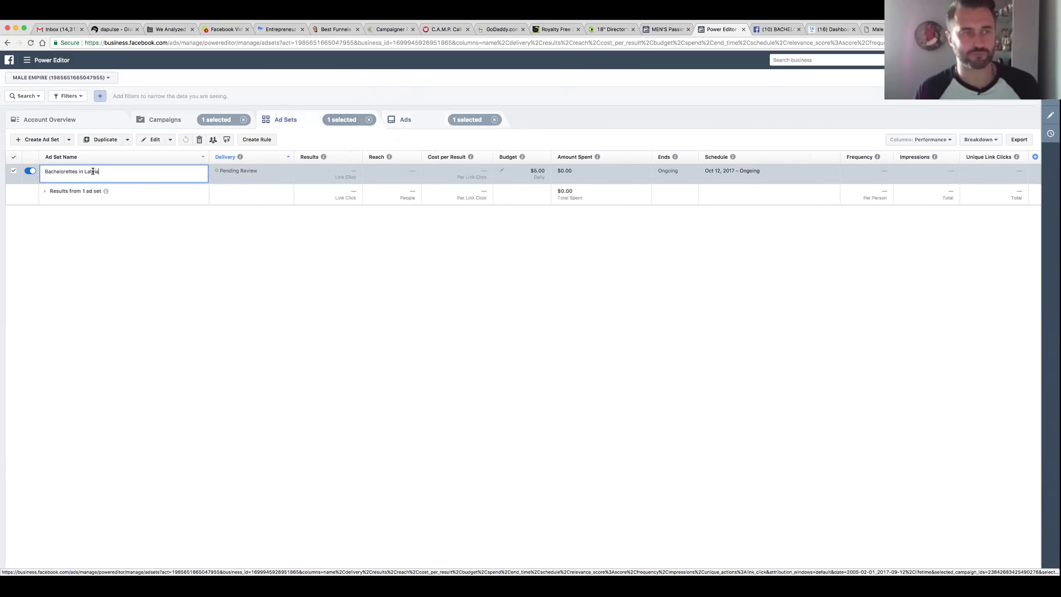
{"action": "left_click", "coordinate": [78, 171]}
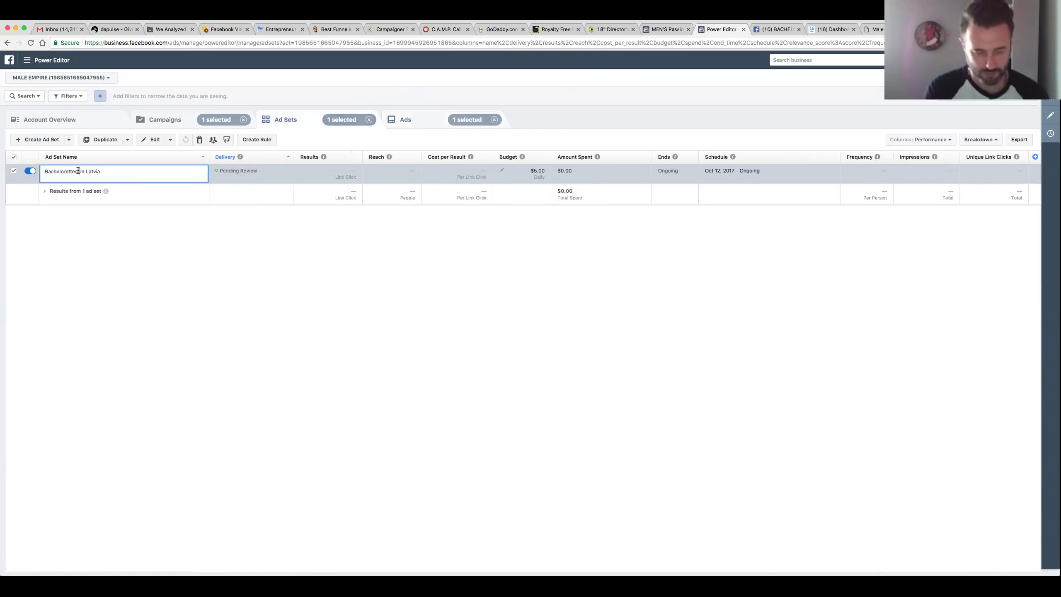
{"action": "type", "text": "+ friend"}
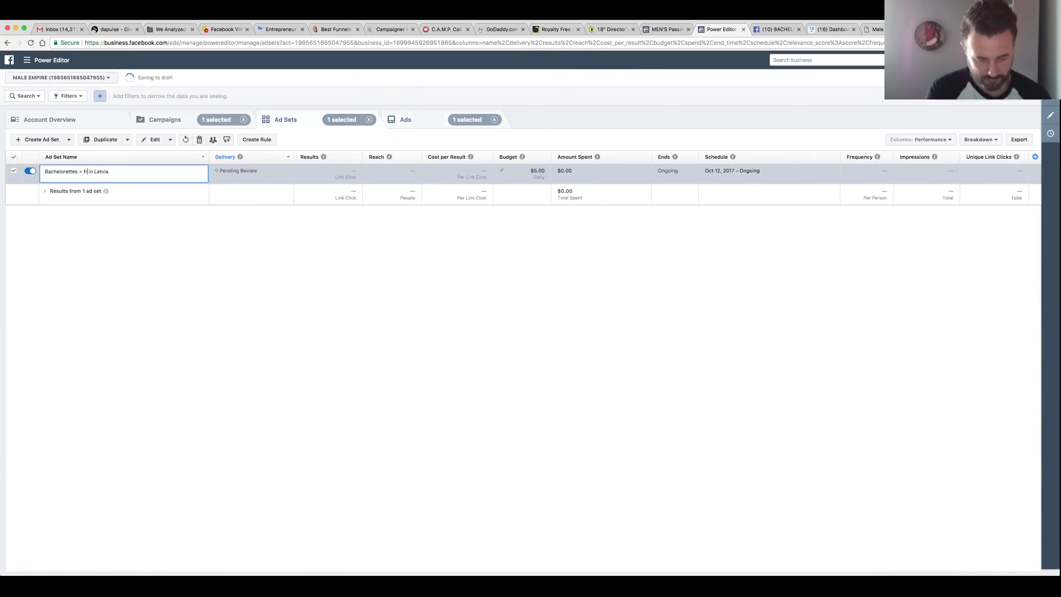
{"action": "type", "text": "s"}
{"action": "key", "text": "Return"}
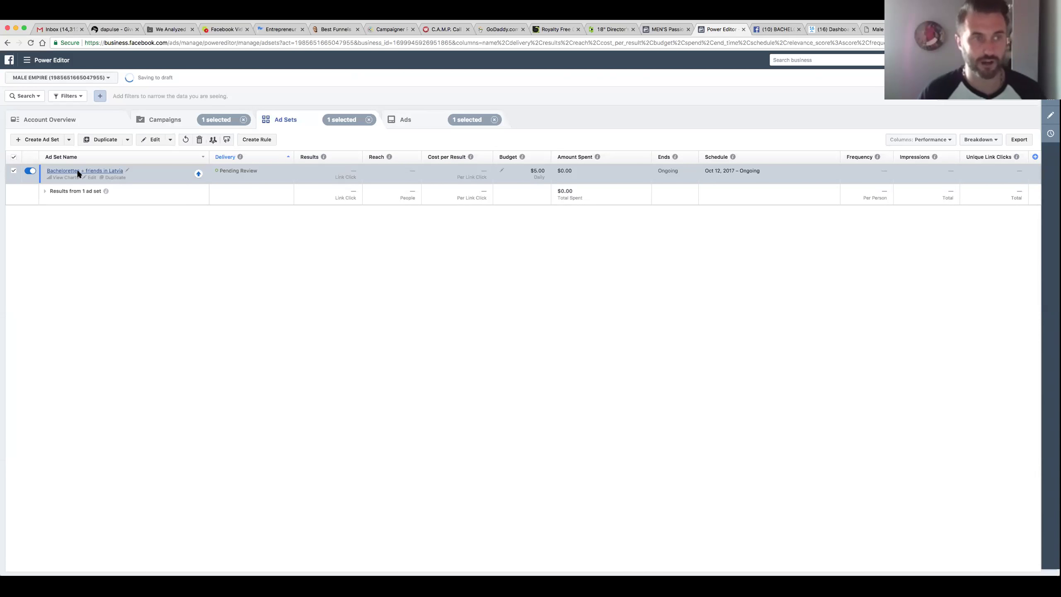
Step: Duplicate the "SPECIAL PRICE for your special night!" ad once into the existing 1st campaign and its existing Bachelorettes ad set
{"action": "left_click", "coordinate": [416, 124]}
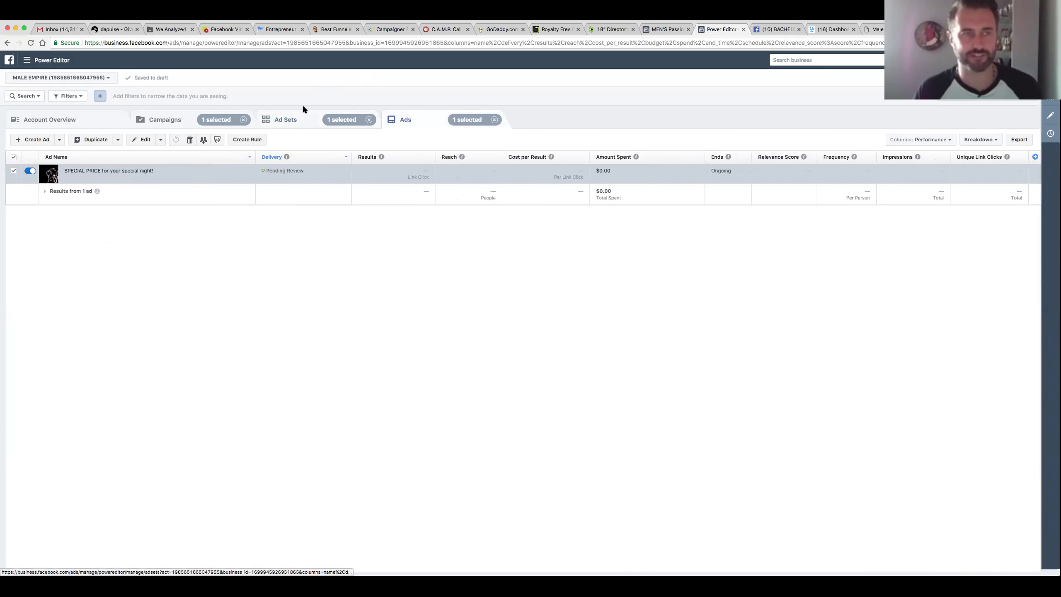
{"action": "left_click", "coordinate": [96, 140]}
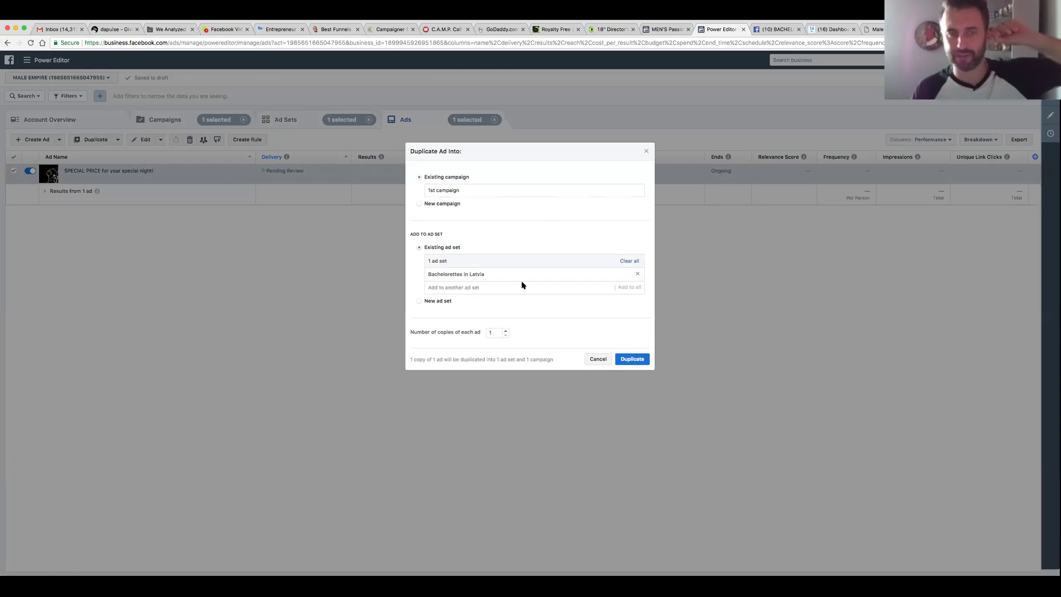
{"action": "left_click", "coordinate": [632, 359]}
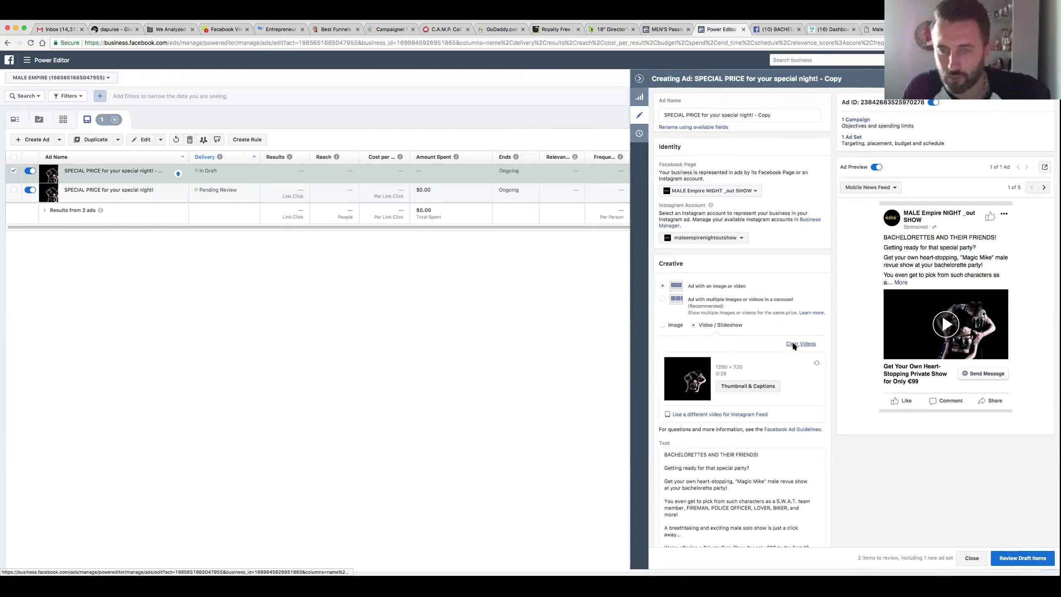
Step: Replace the duplicated ad's video with the 15-second "Short video from priv..." clip from the video library
{"action": "left_click", "coordinate": [809, 346]}
{"action": "left_click", "coordinate": [687, 348]}
{"action": "scroll", "coordinate": [484, 246], "scroll_direction": "down", "scroll_amount": 5}
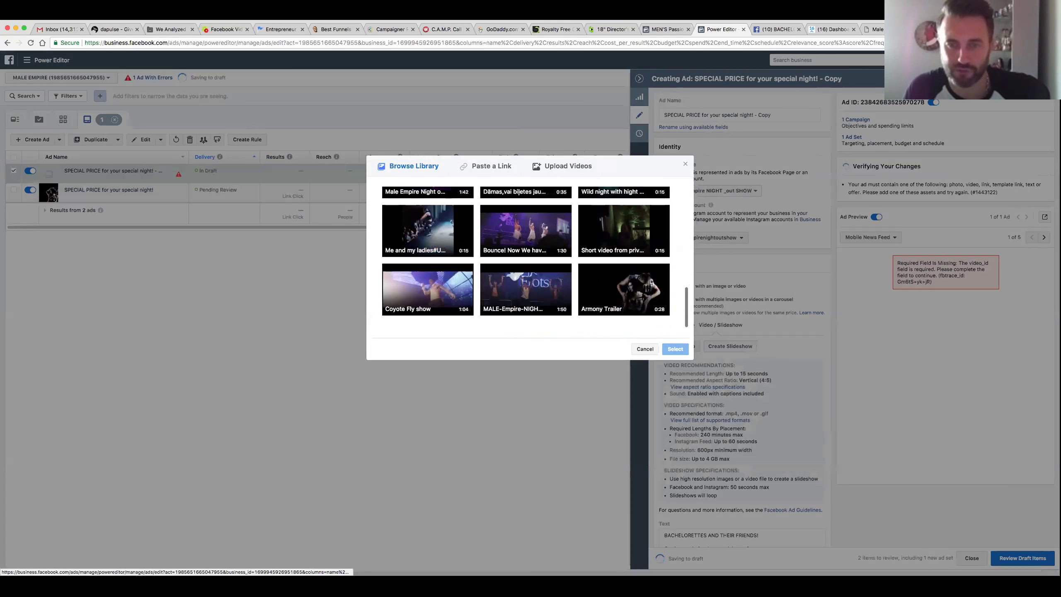
{"action": "left_click", "coordinate": [630, 228]}
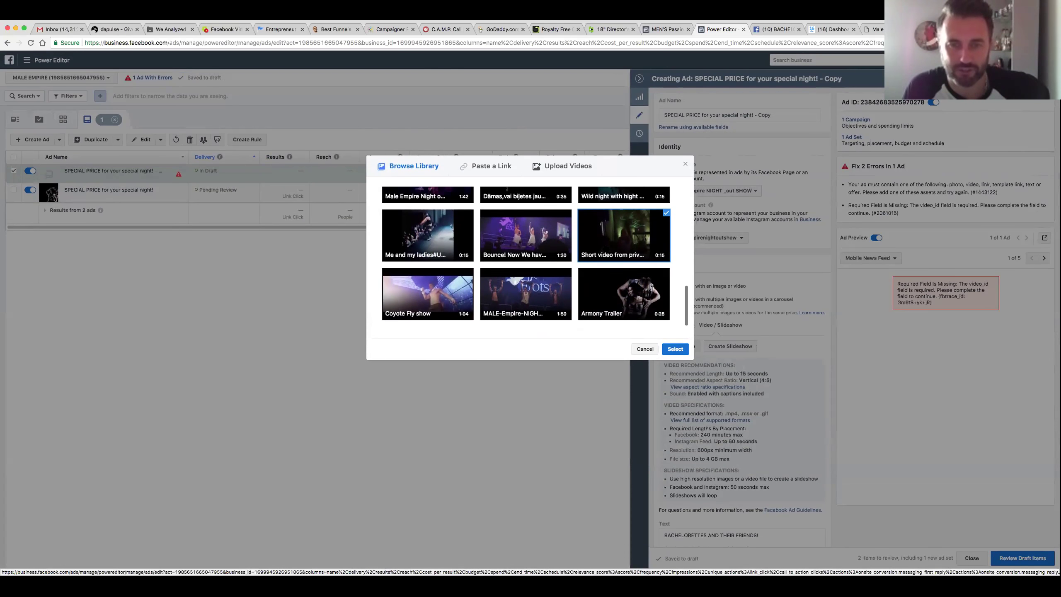
{"action": "scroll", "coordinate": [527, 257], "scroll_direction": "up", "scroll_amount": 3}
{"action": "scroll", "coordinate": [603, 251], "scroll_direction": "down", "scroll_amount": 6}
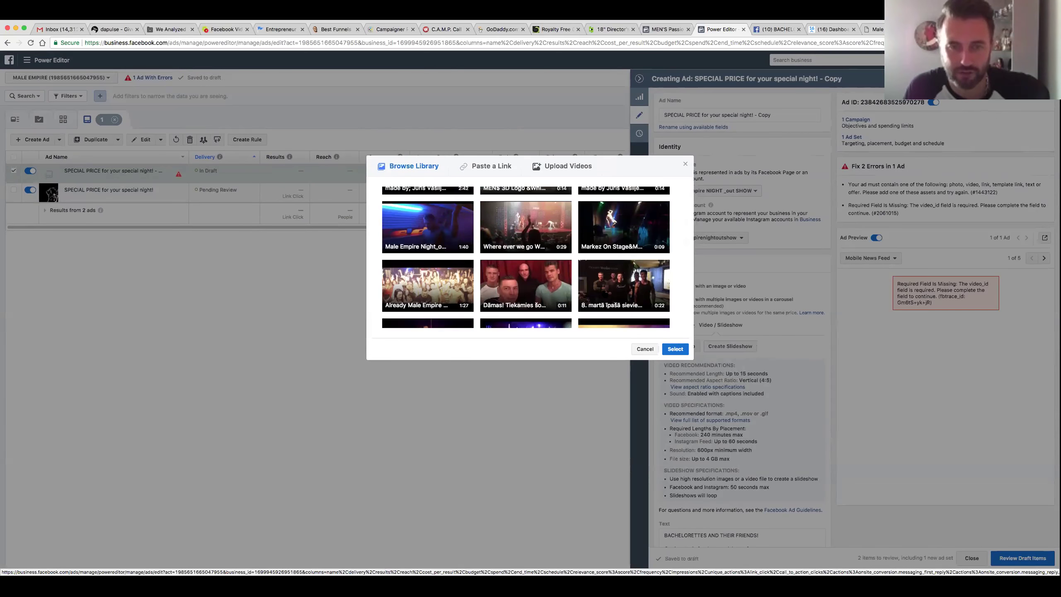
{"action": "scroll", "coordinate": [526, 257], "scroll_direction": "up", "scroll_amount": 4}
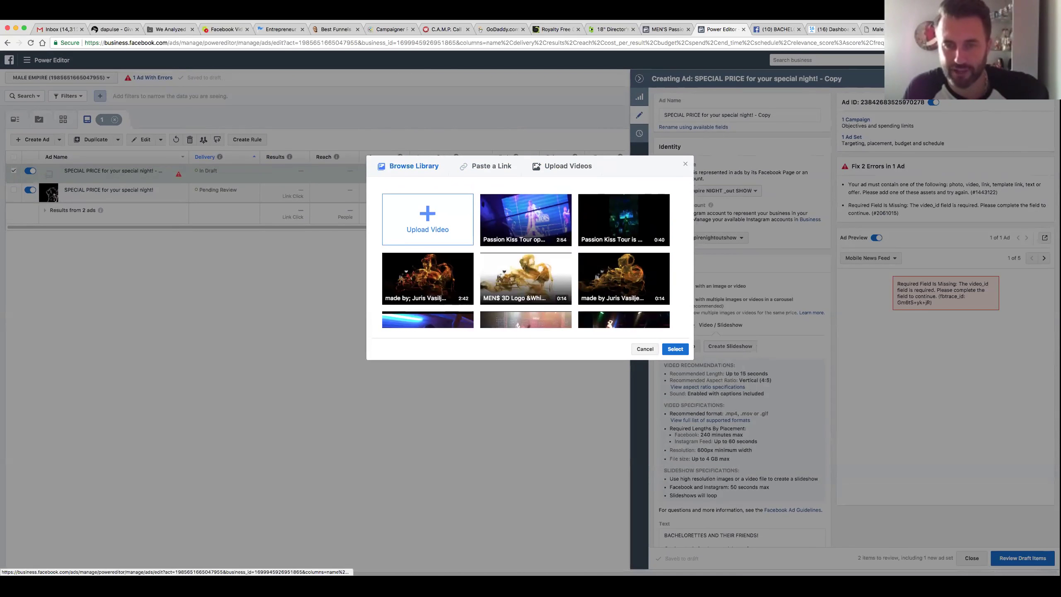
{"action": "scroll", "coordinate": [527, 257], "scroll_direction": "down", "scroll_amount": 5}
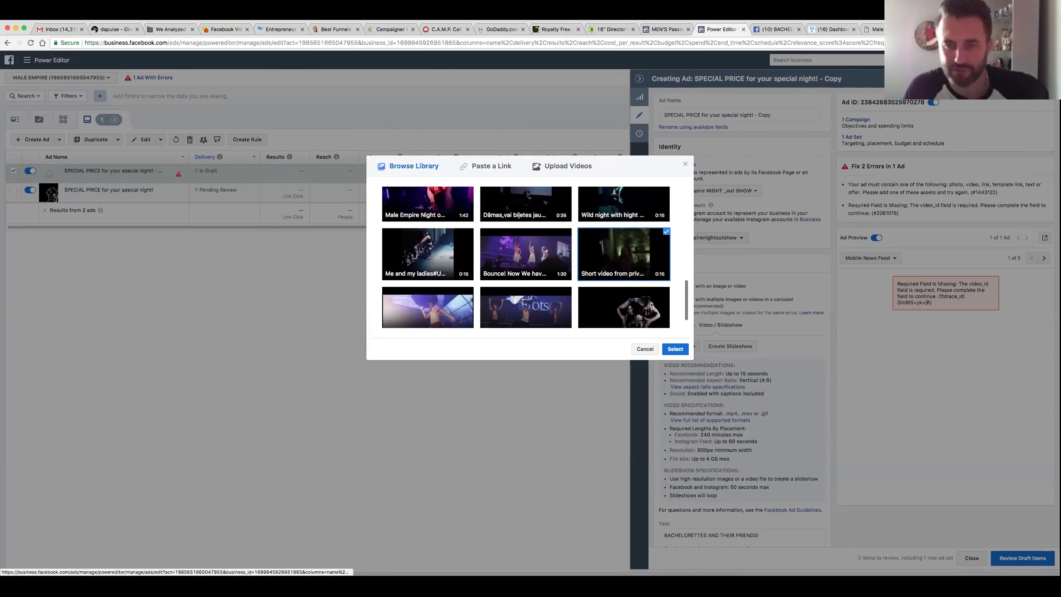
{"action": "left_click", "coordinate": [675, 349]}
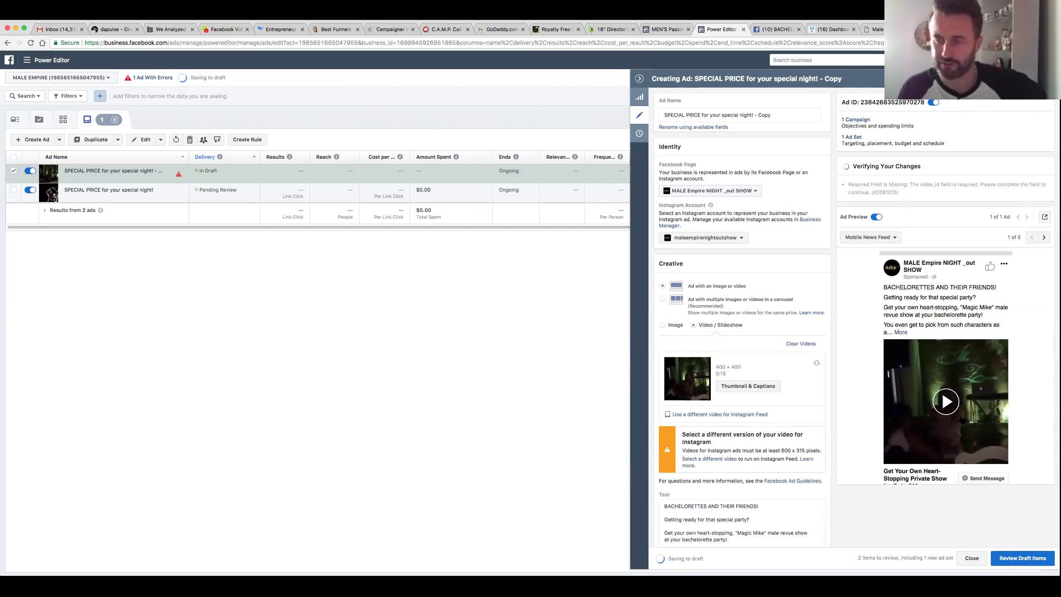
Step: Play the new video briefly in the duplicated ad's Mobile News Feed preview, then pause it
{"action": "scroll", "coordinate": [949, 331], "scroll_direction": "down", "scroll_amount": 3}
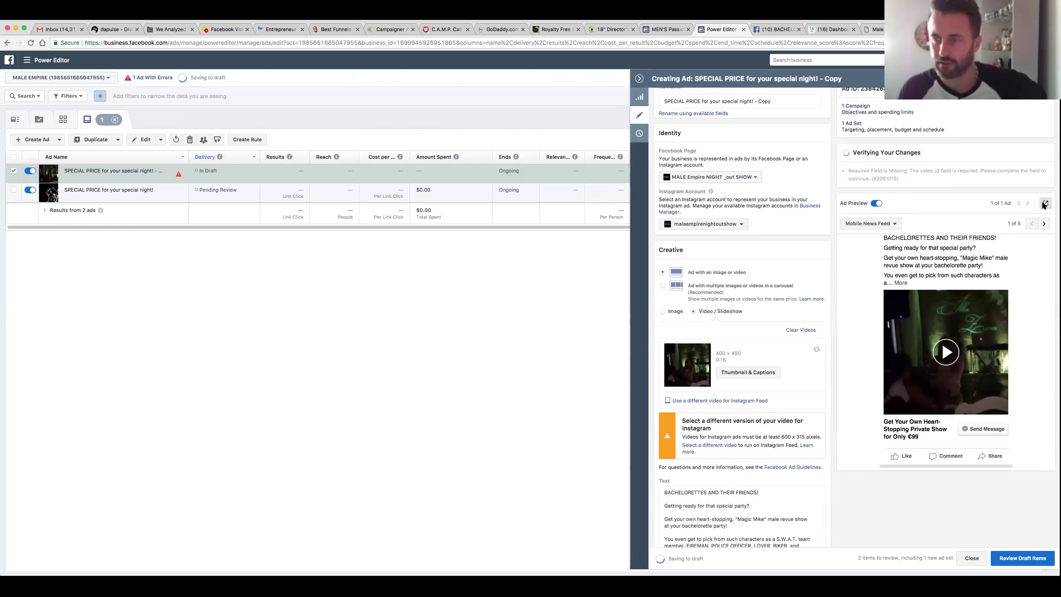
{"action": "left_click", "coordinate": [1046, 179]}
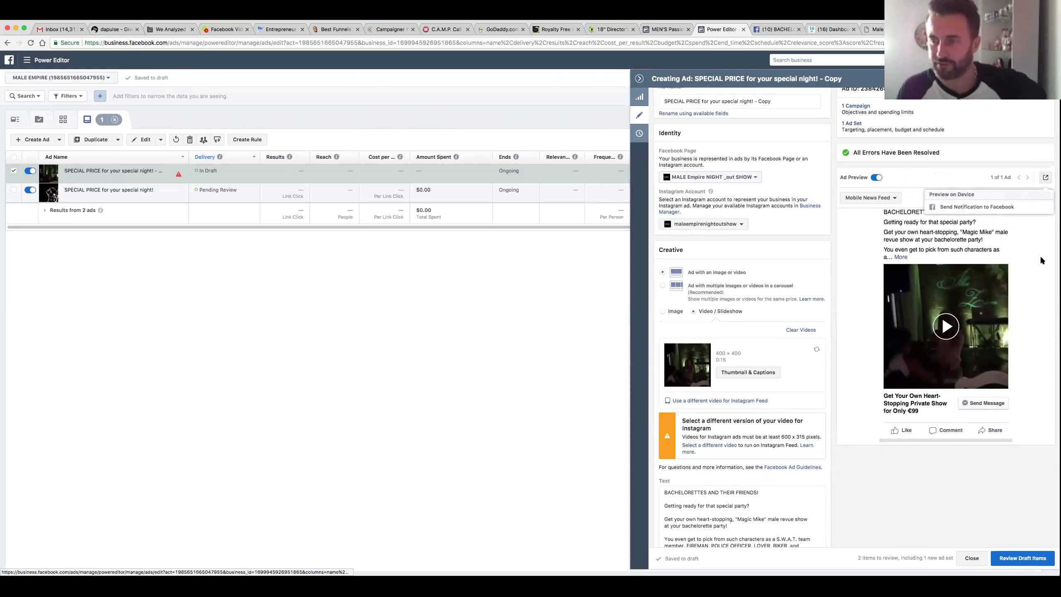
{"action": "left_click", "coordinate": [946, 303]}
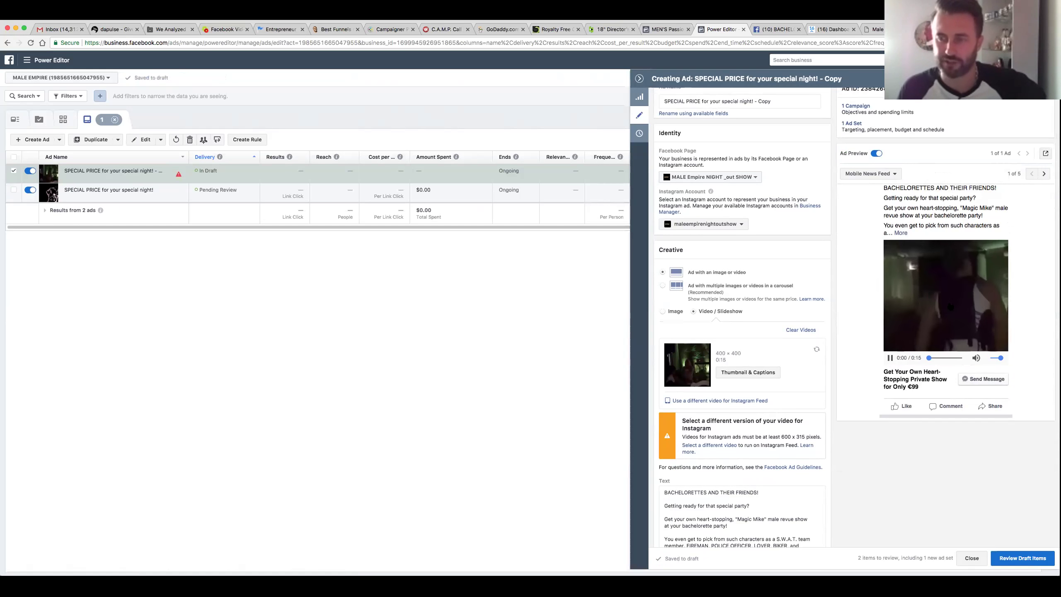
{"action": "left_click", "coordinate": [890, 357]}
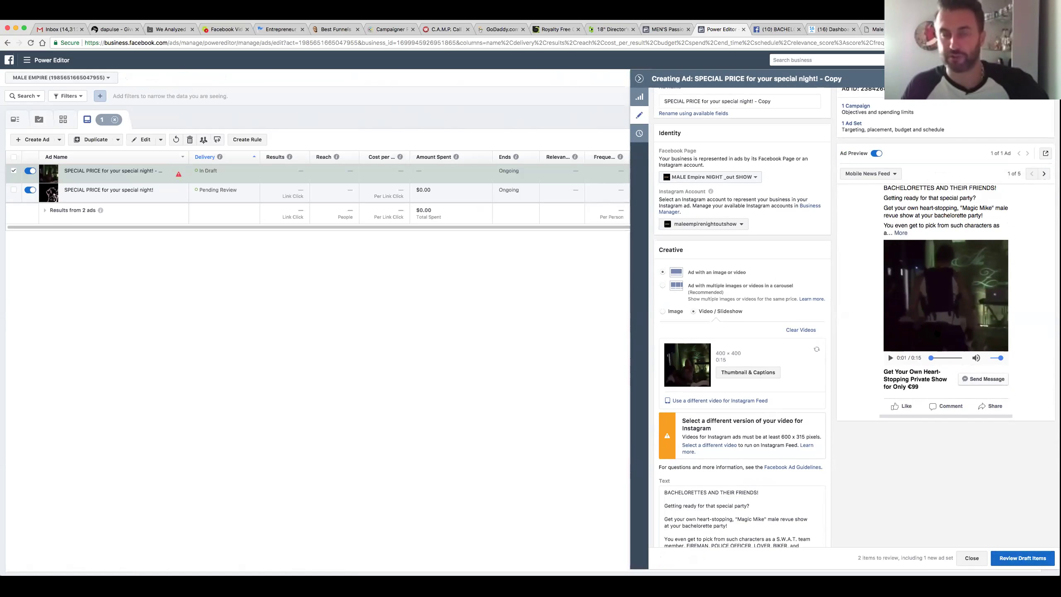
Step: Review and confirm the draft ad set and duplicated ad, and check the description of the 3-Second Video Views metric
{"action": "left_click", "coordinate": [1022, 558]}
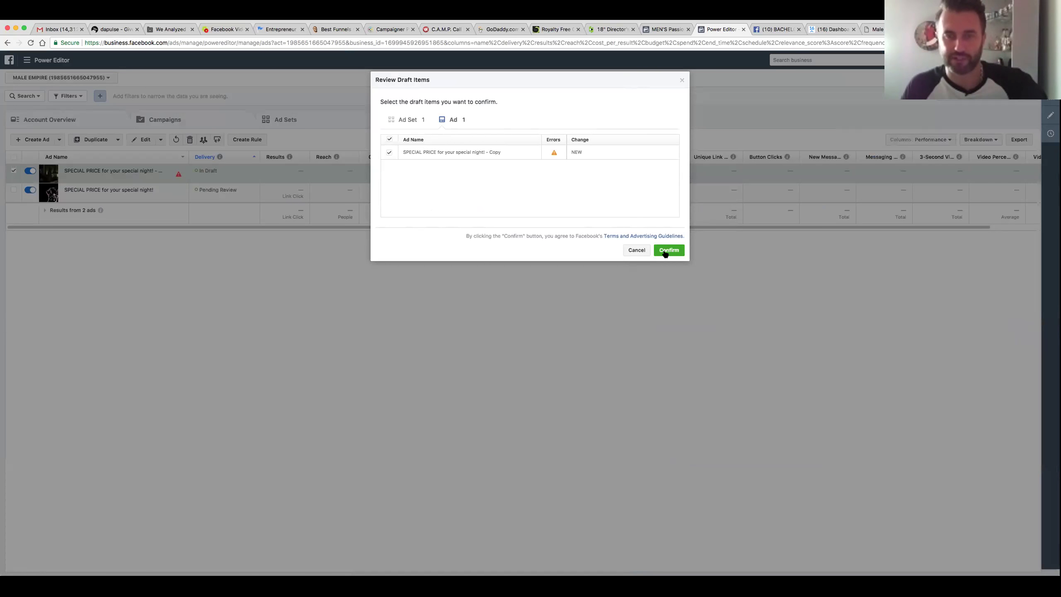
{"action": "left_click", "coordinate": [669, 250]}
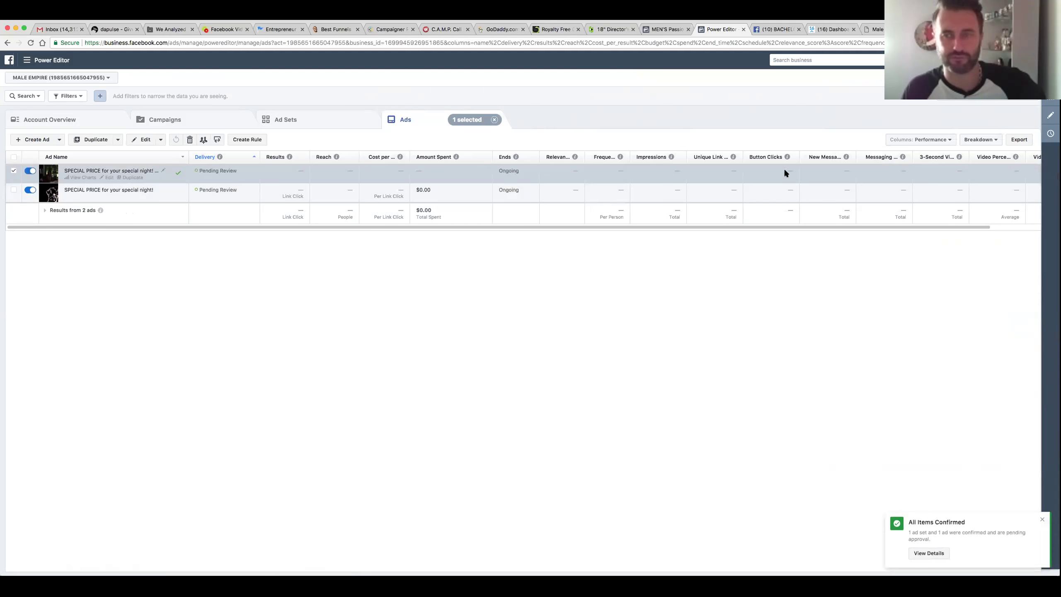
{"action": "scroll", "coordinate": [920, 159], "scroll_direction": "right", "scroll_amount": 3}
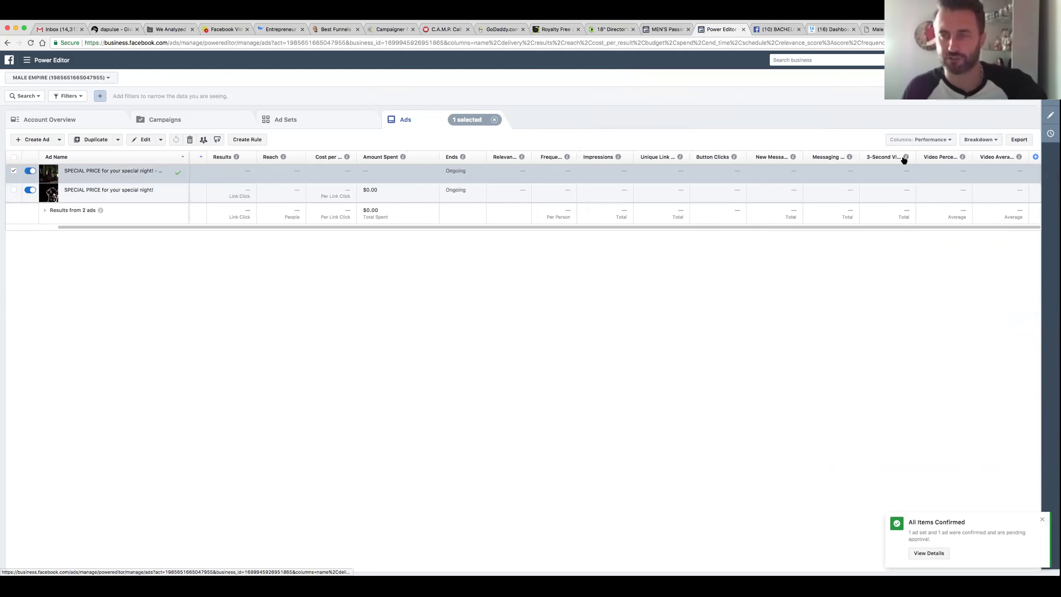
{"action": "mouse_move", "coordinate": [905, 157]}
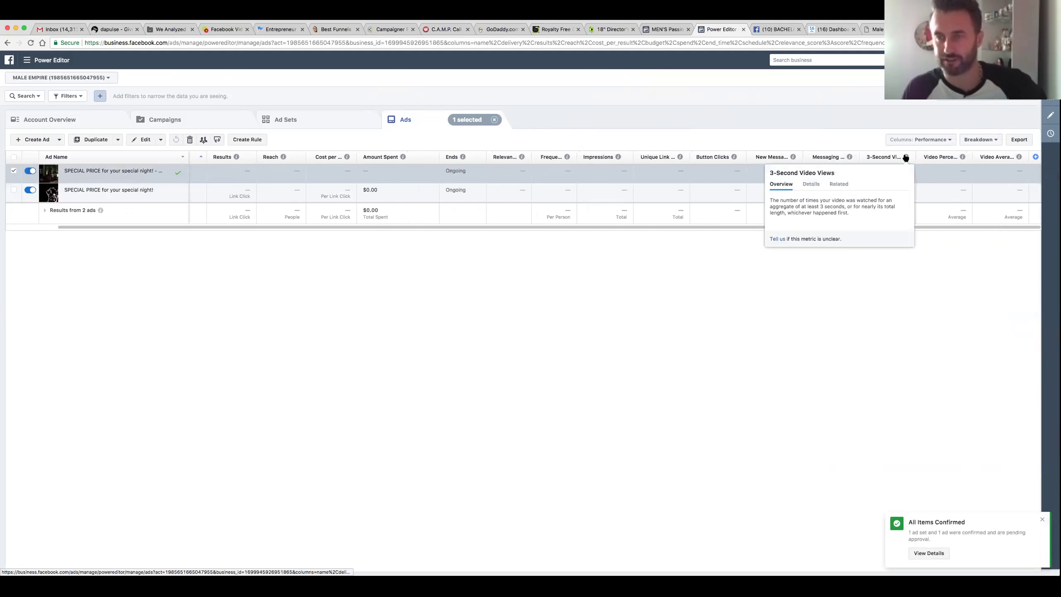